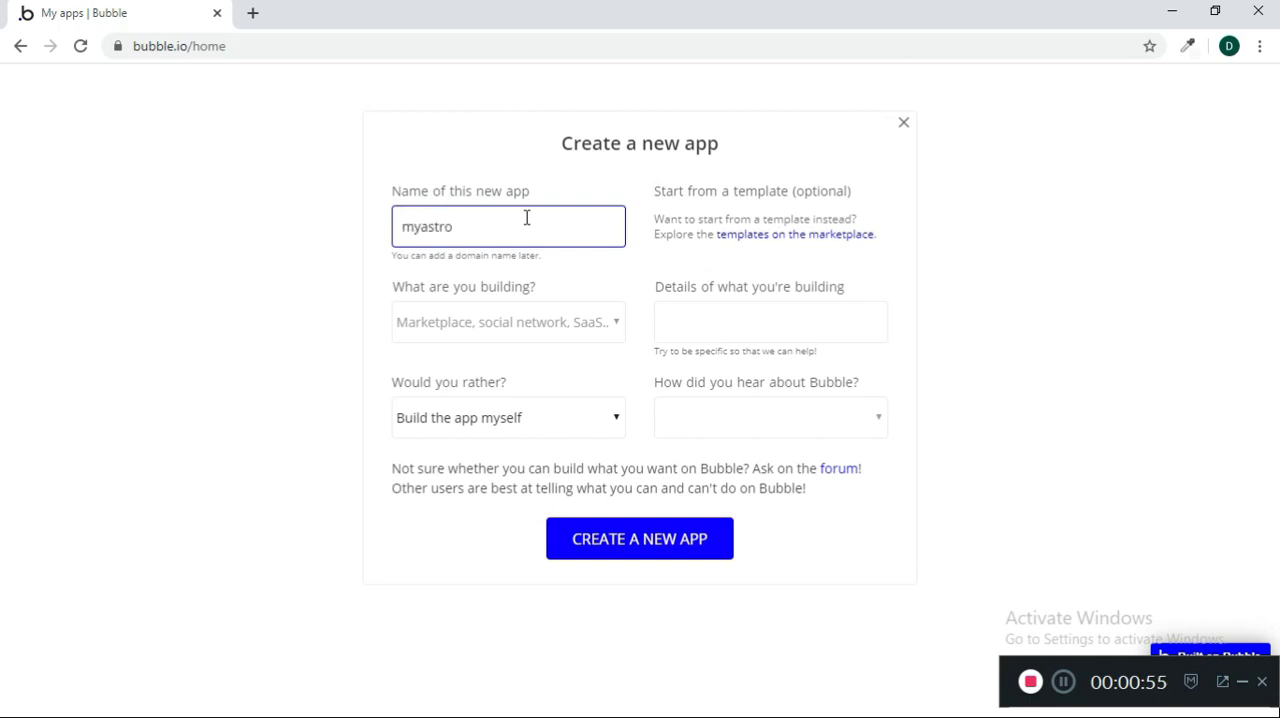
# Create the new app named myastro and close the new application assistant
pyautogui.click(643, 556)
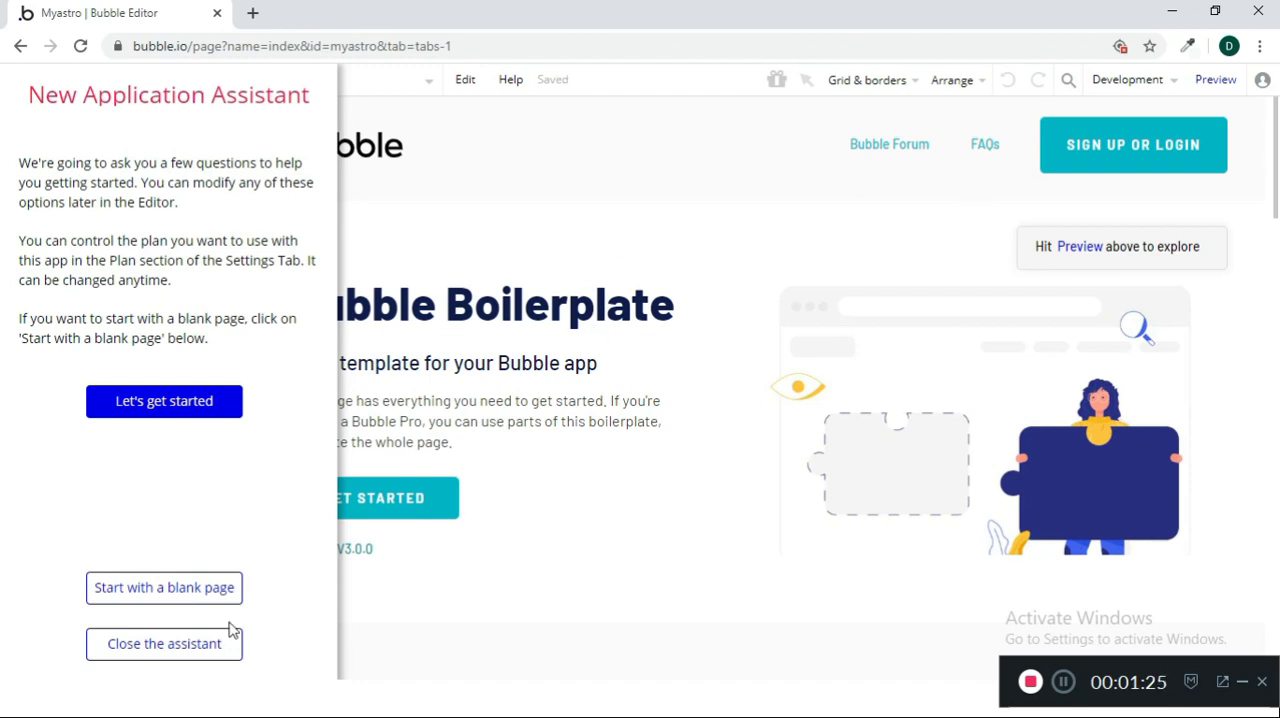
pyautogui.click(182, 664)
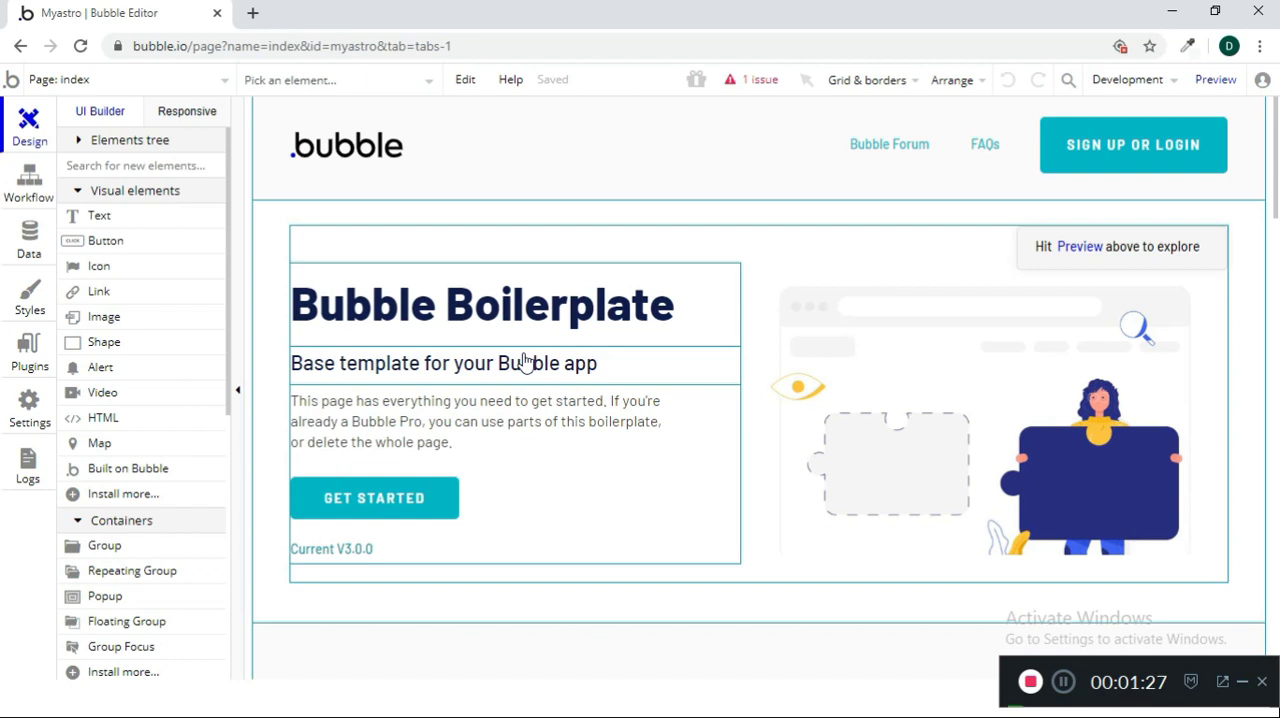
# Delete all boilerplate elements from the index page to leave it blank
pyautogui.click(751, 260)
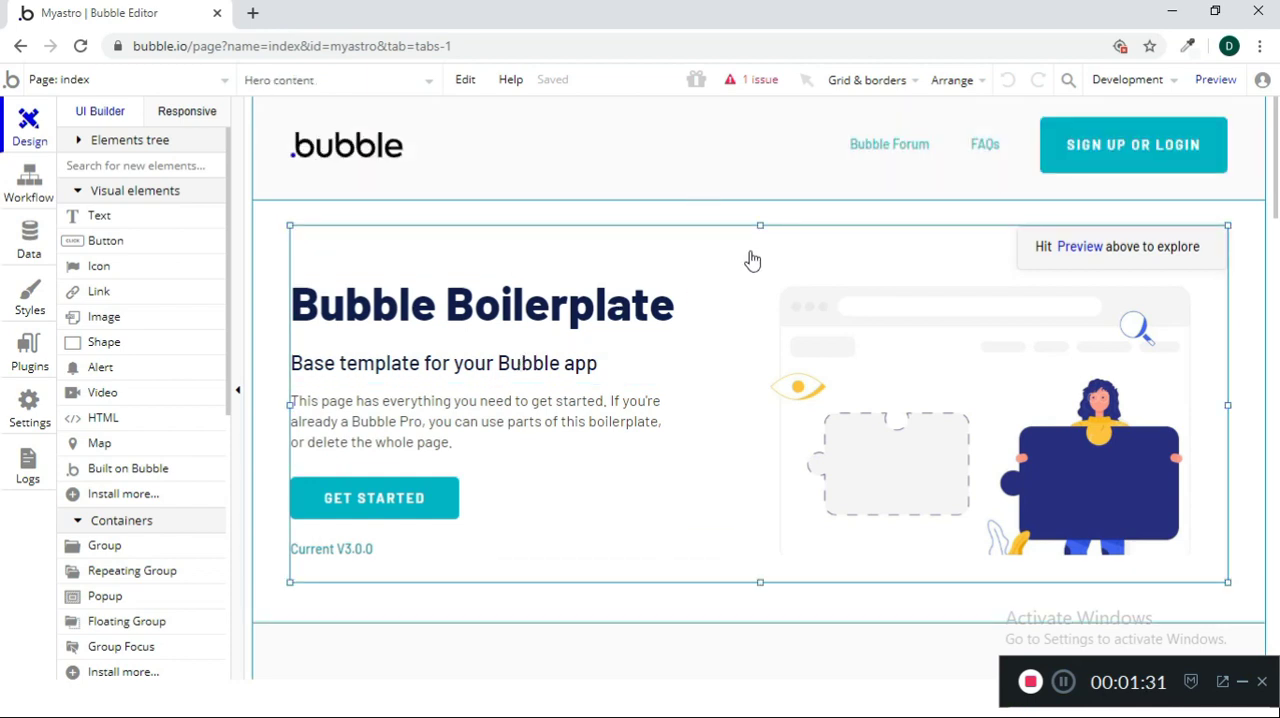
pyautogui.hotkey('ctrl', 'a')
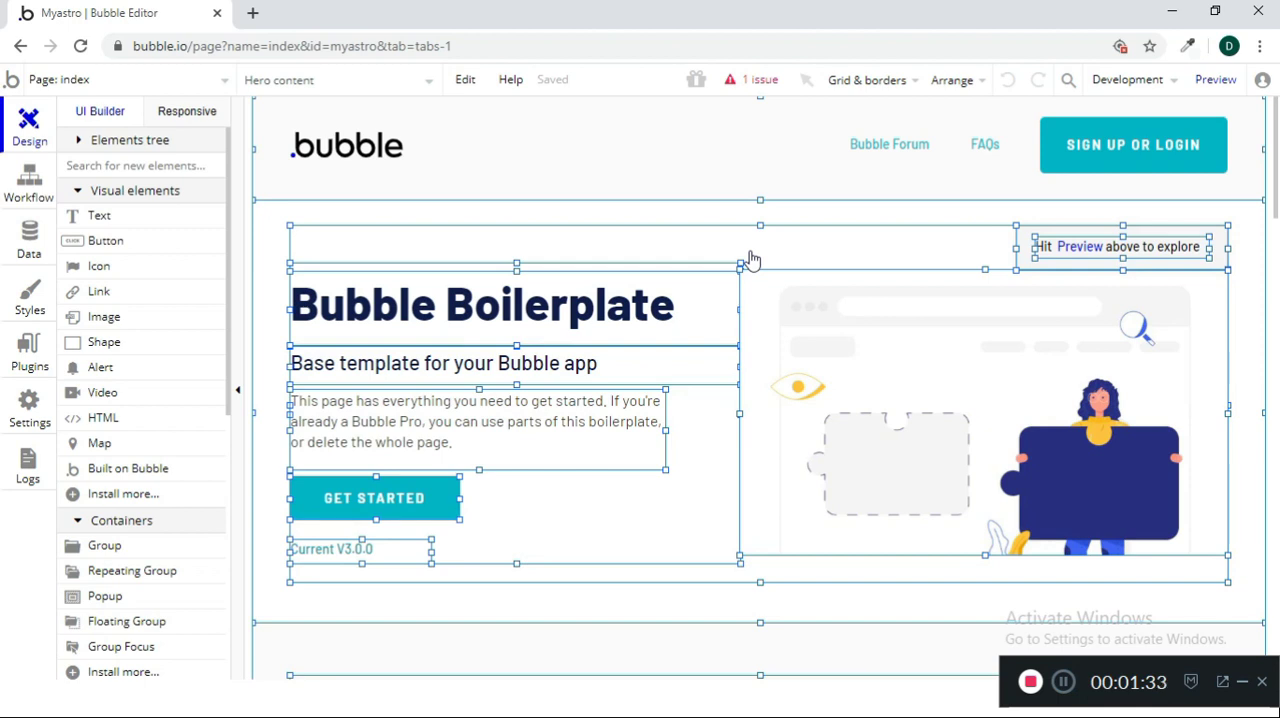
pyautogui.press('Delete')
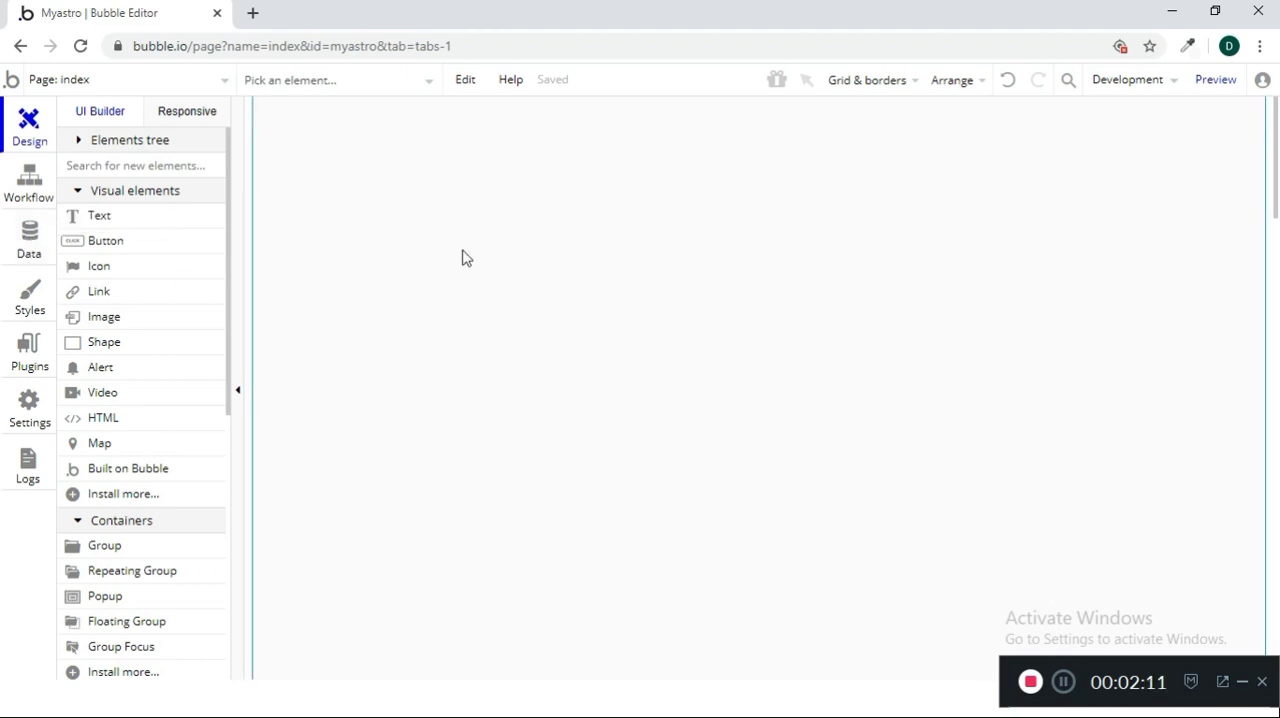
# Add a text element about 252 by 67 px in the page's upper-left corner with the content "MyASTRO"
pyautogui.click(189, 226)
pyautogui.moveTo(266, 106); pyautogui.dragTo(503, 168)
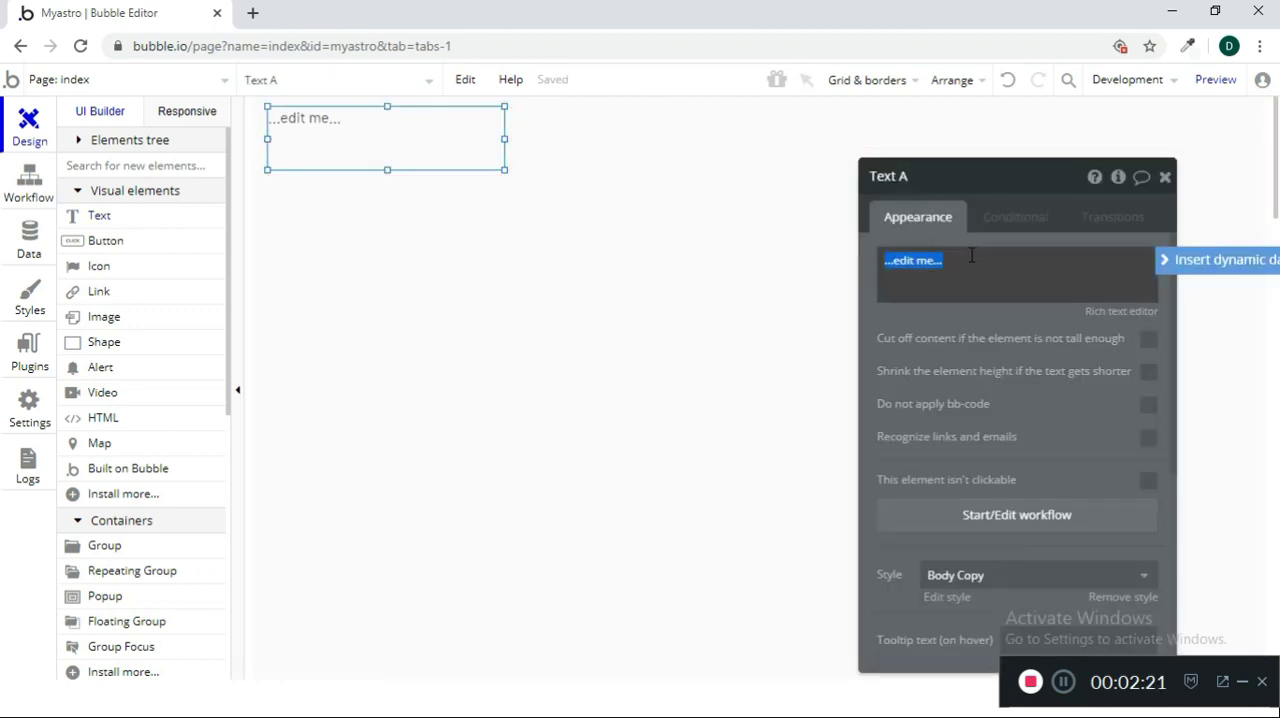
pyautogui.write('Myas')
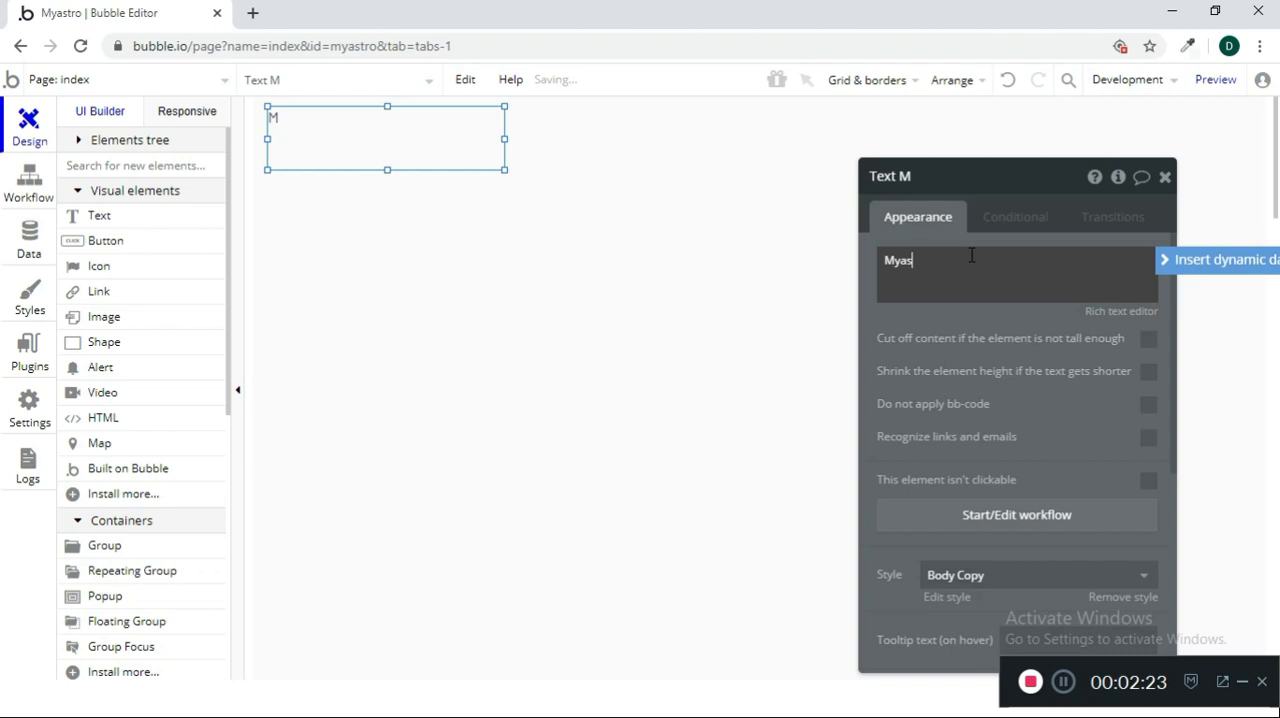
pyautogui.write('tro')
pyautogui.hotkey('ctrl', 'a')
pyautogui.write('My')
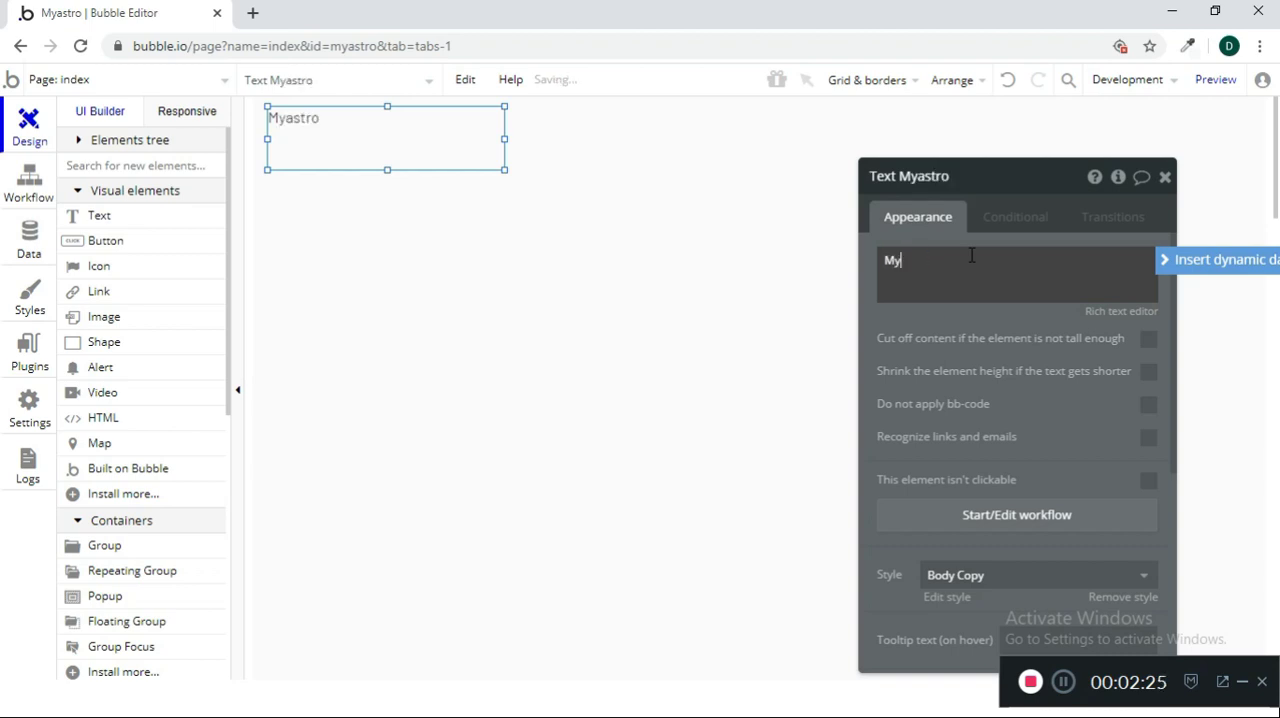
pyautogui.write('ASTRO')
pyautogui.click(1002, 322)
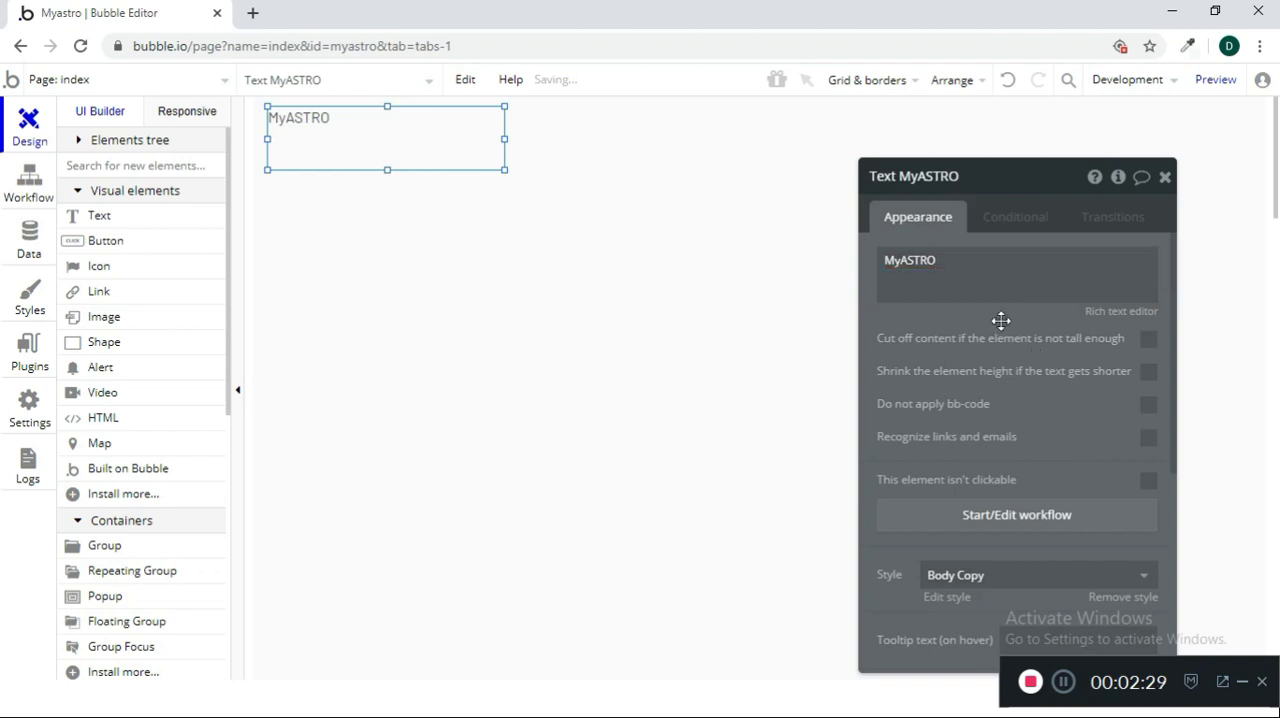
# Remove the Body Copy style from the MyASTRO text, then center it and set its font size to 24
pyautogui.scroll(-2, 1060, 440)
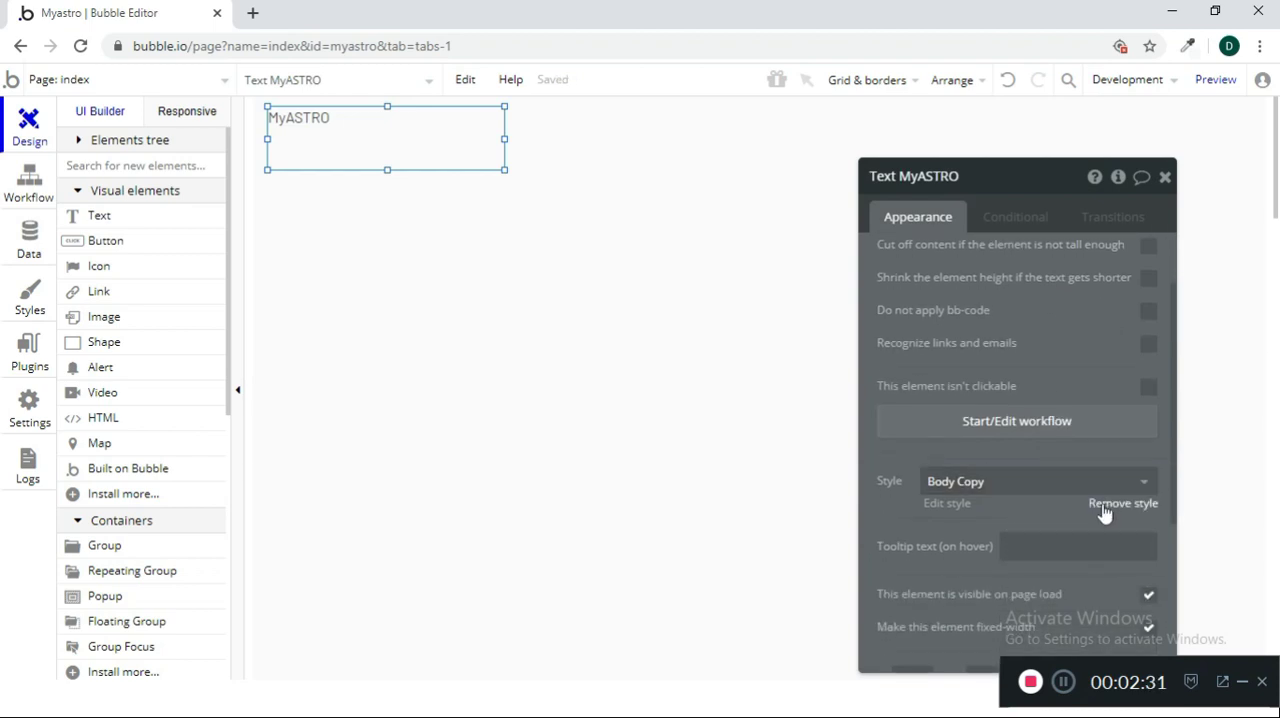
pyautogui.click(1103, 512)
pyautogui.scroll(-5, 1077, 474)
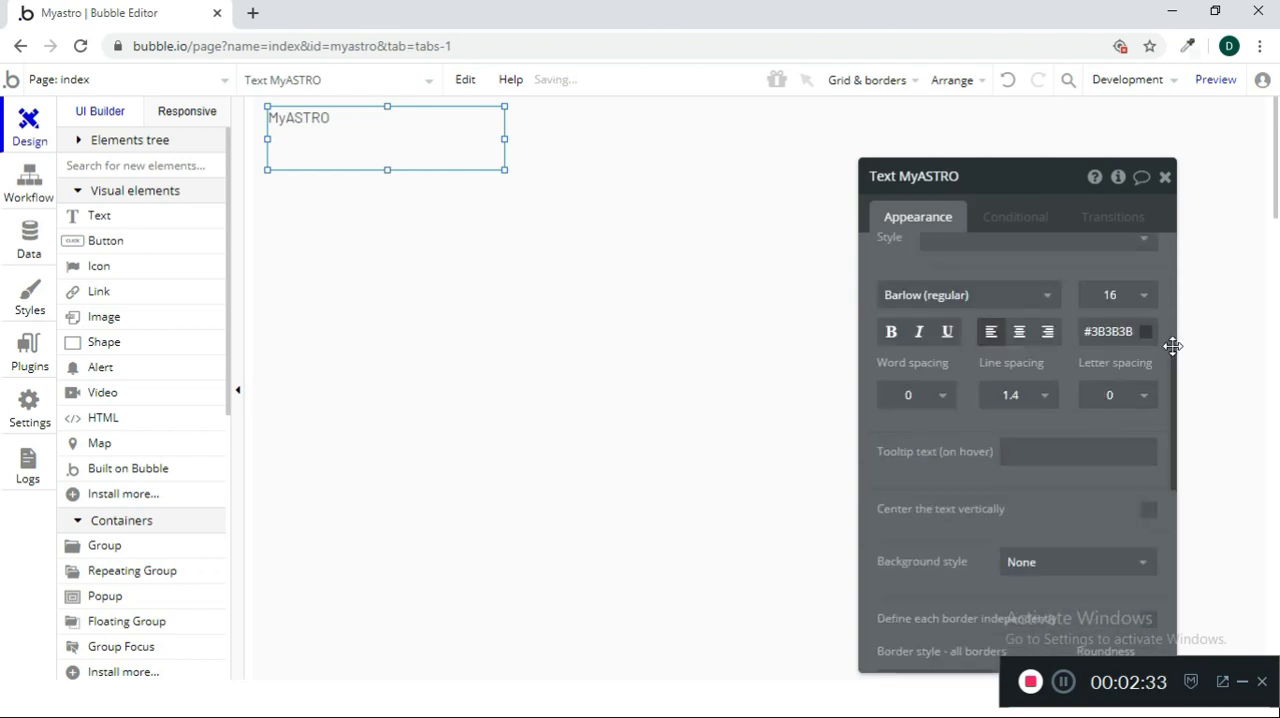
pyautogui.click(1020, 333)
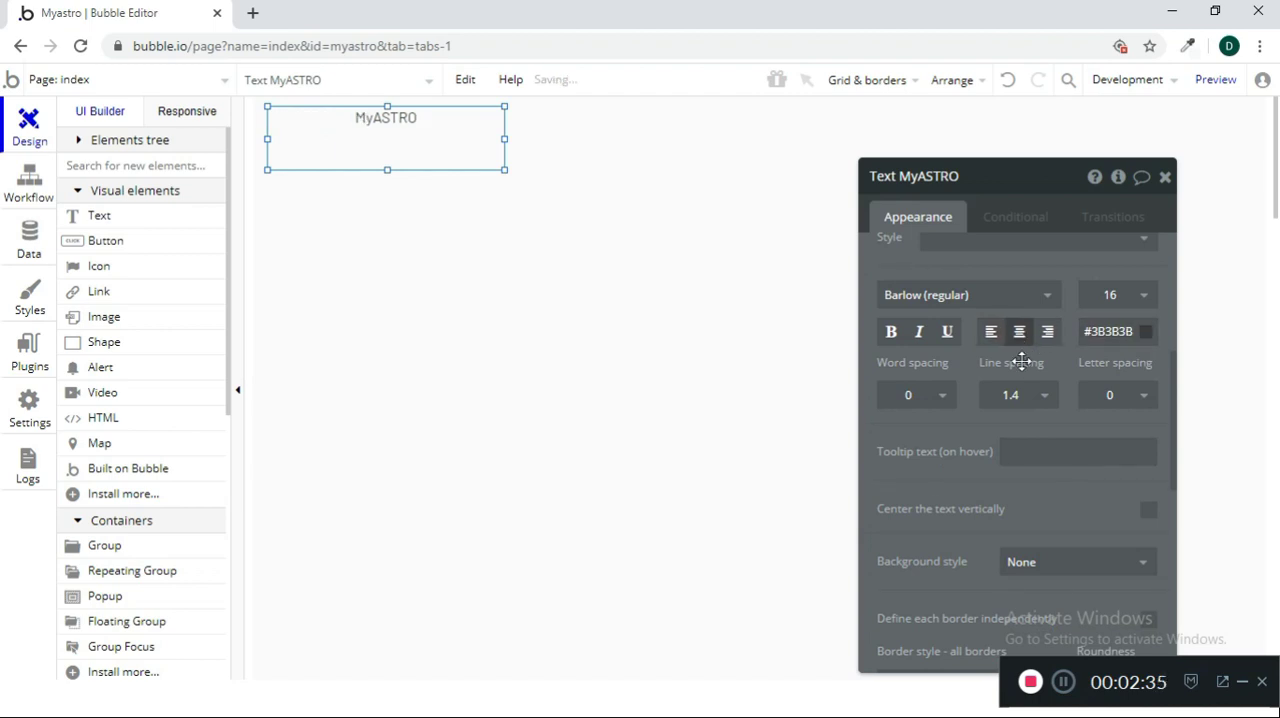
pyautogui.click(1141, 296)
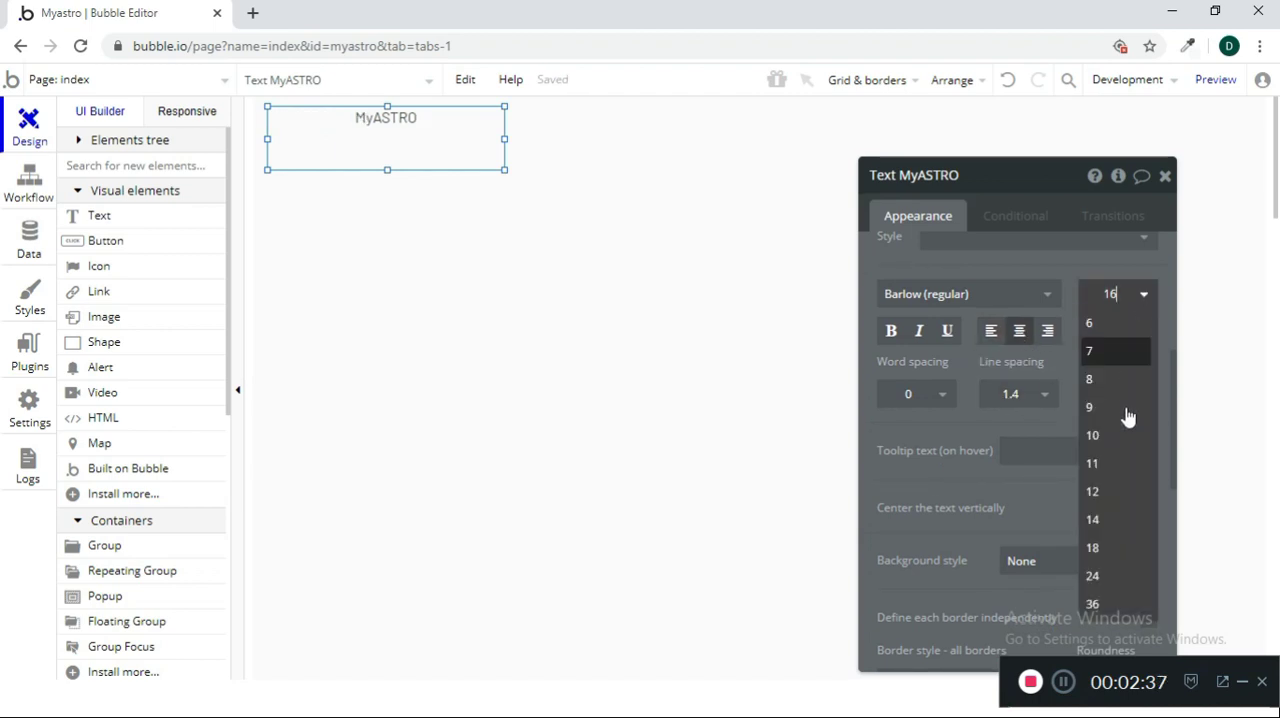
pyautogui.click(1095, 578)
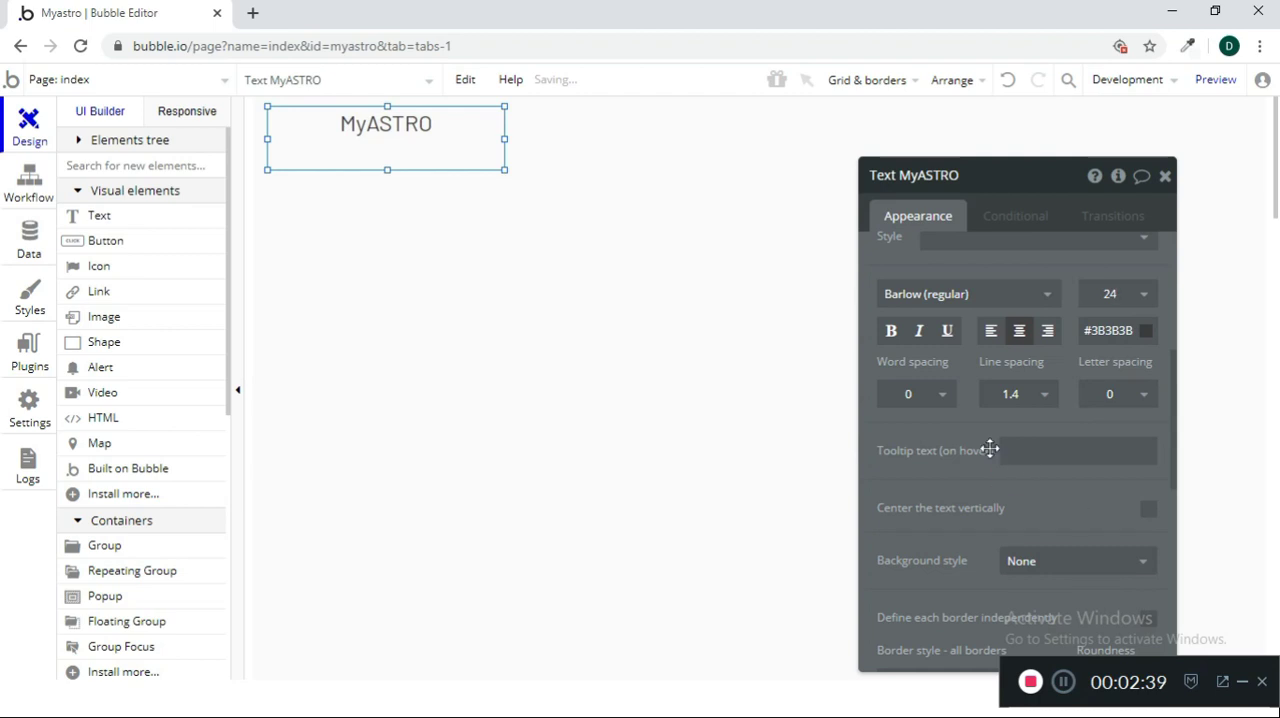
# Set the font of the MyASTRO text to Roboto Mono (700)
pyautogui.click(1050, 296)
pyautogui.click(1050, 296)
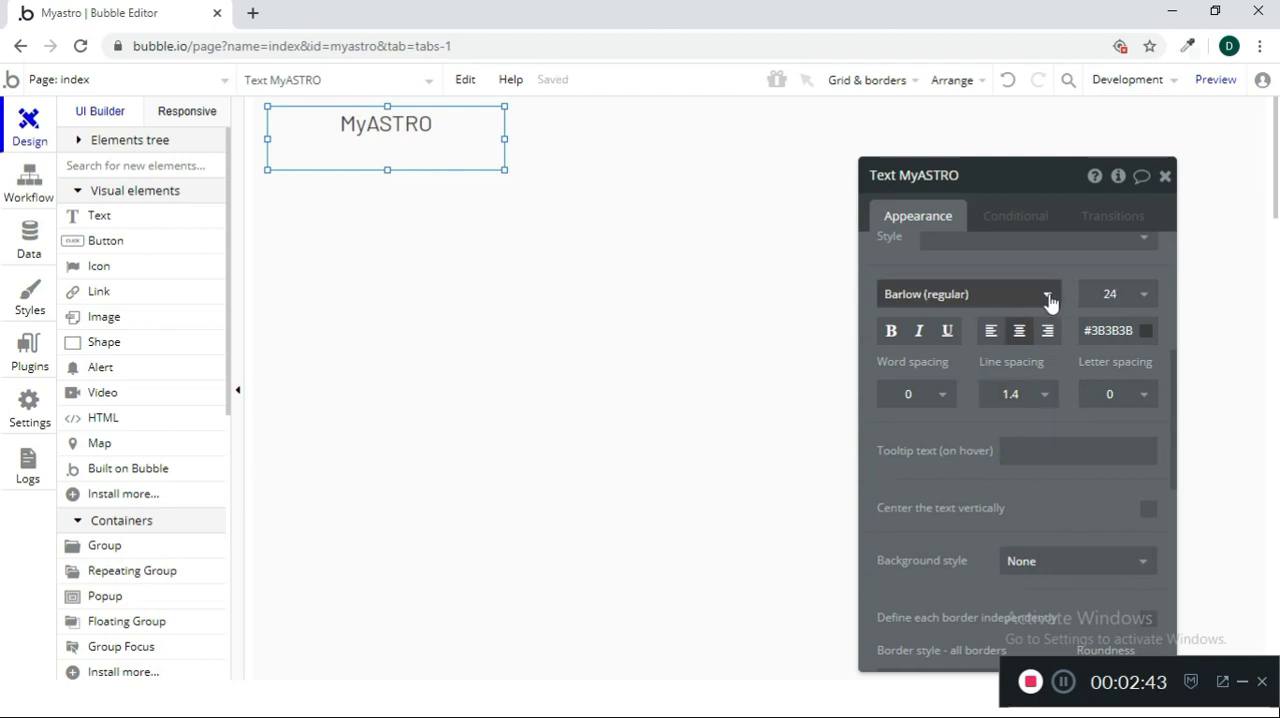
pyautogui.click(949, 300)
pyautogui.click(950, 303)
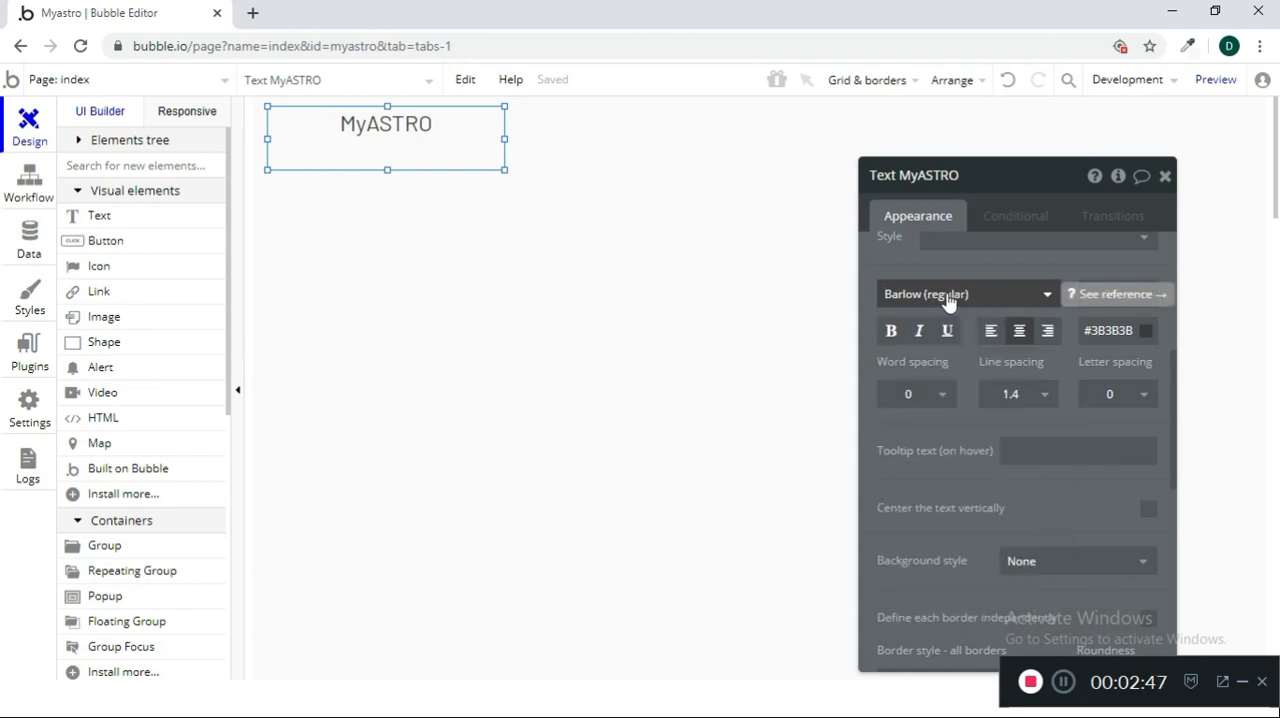
pyautogui.click(949, 300)
pyautogui.write('ro')
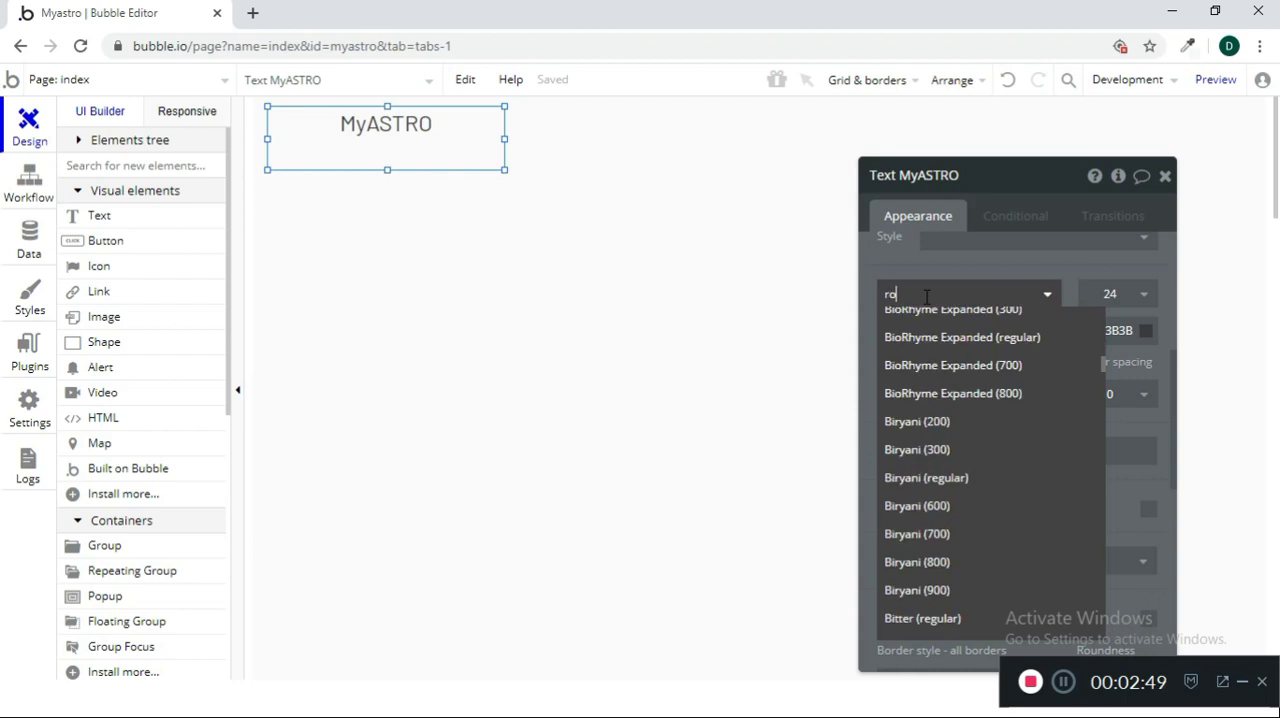
pyautogui.write('bo')
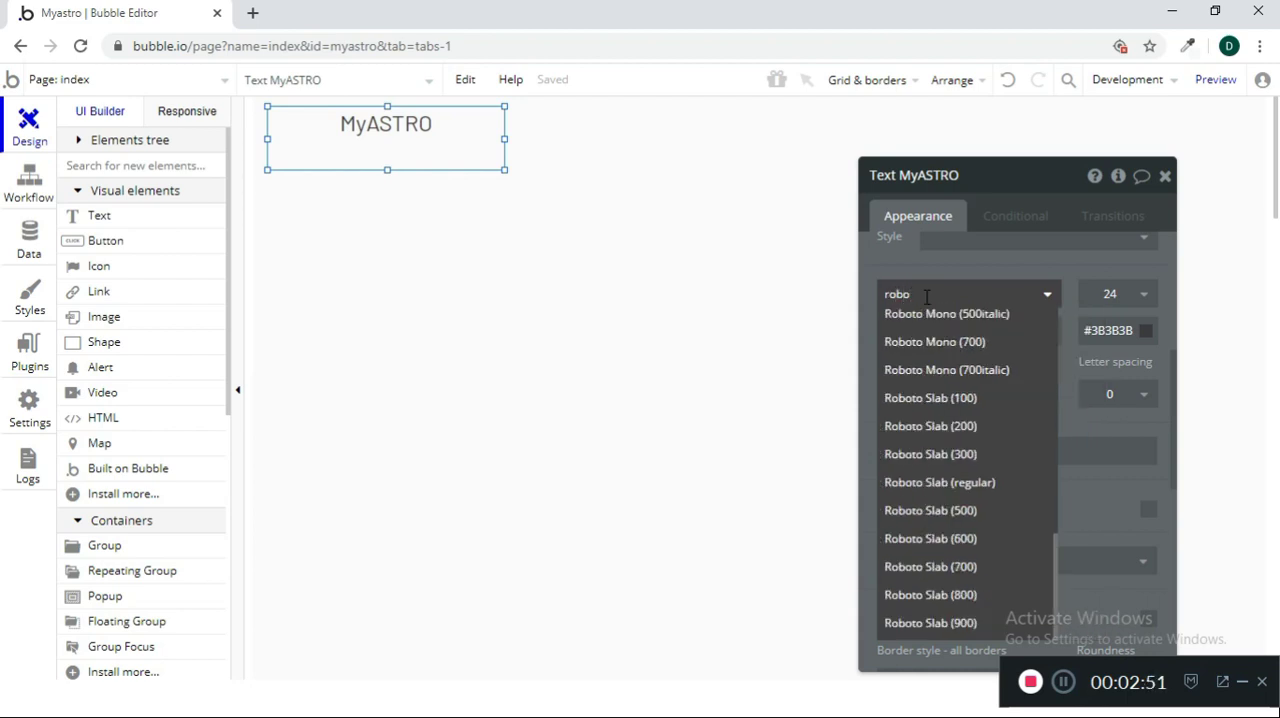
pyautogui.click(980, 343)
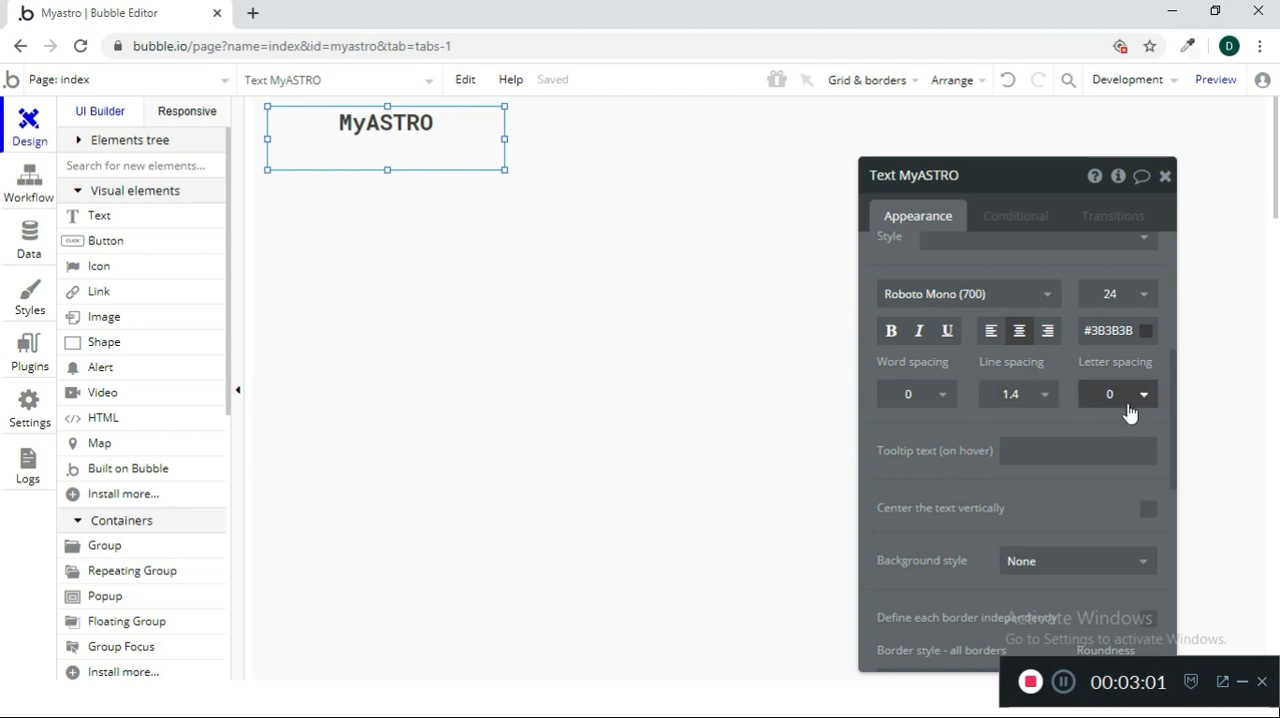
# Give the MyASTRO text a flat color background style and close its property editor
pyautogui.scroll(-2, 1097, 515)
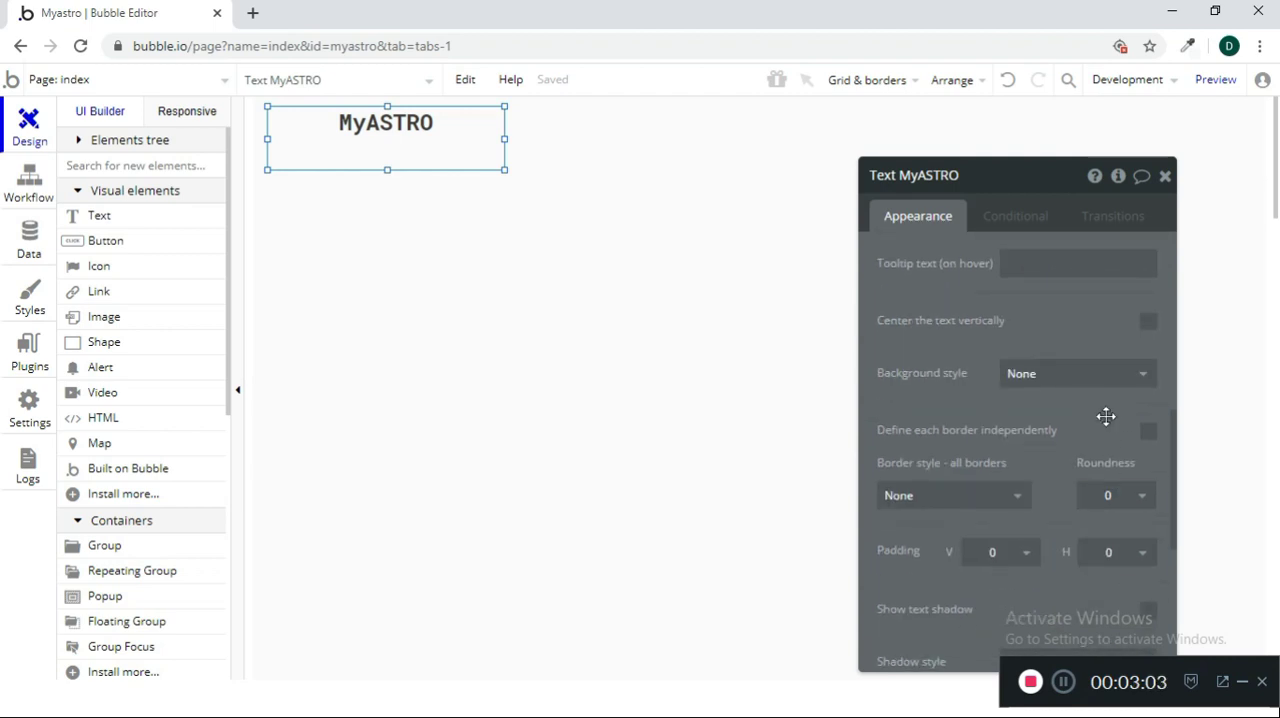
pyautogui.click(1100, 375)
pyautogui.click(1092, 432)
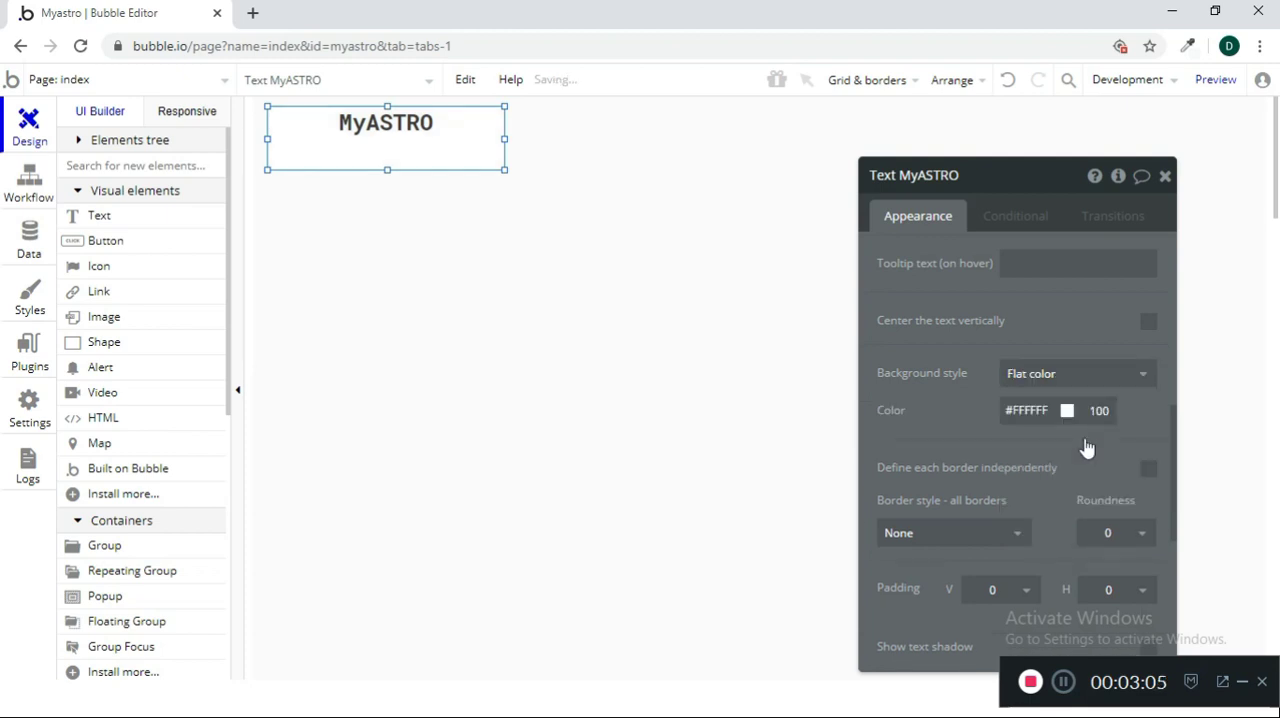
pyautogui.scroll(-2, 1077, 510)
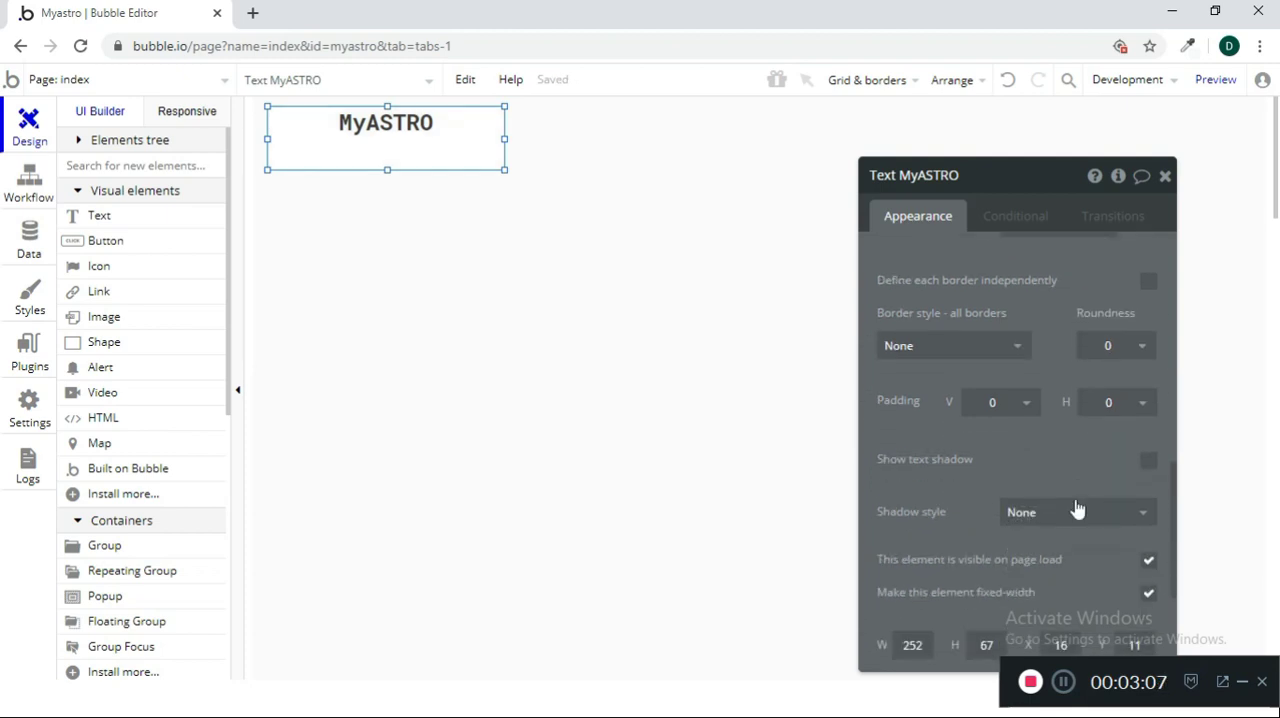
pyautogui.click(1164, 178)
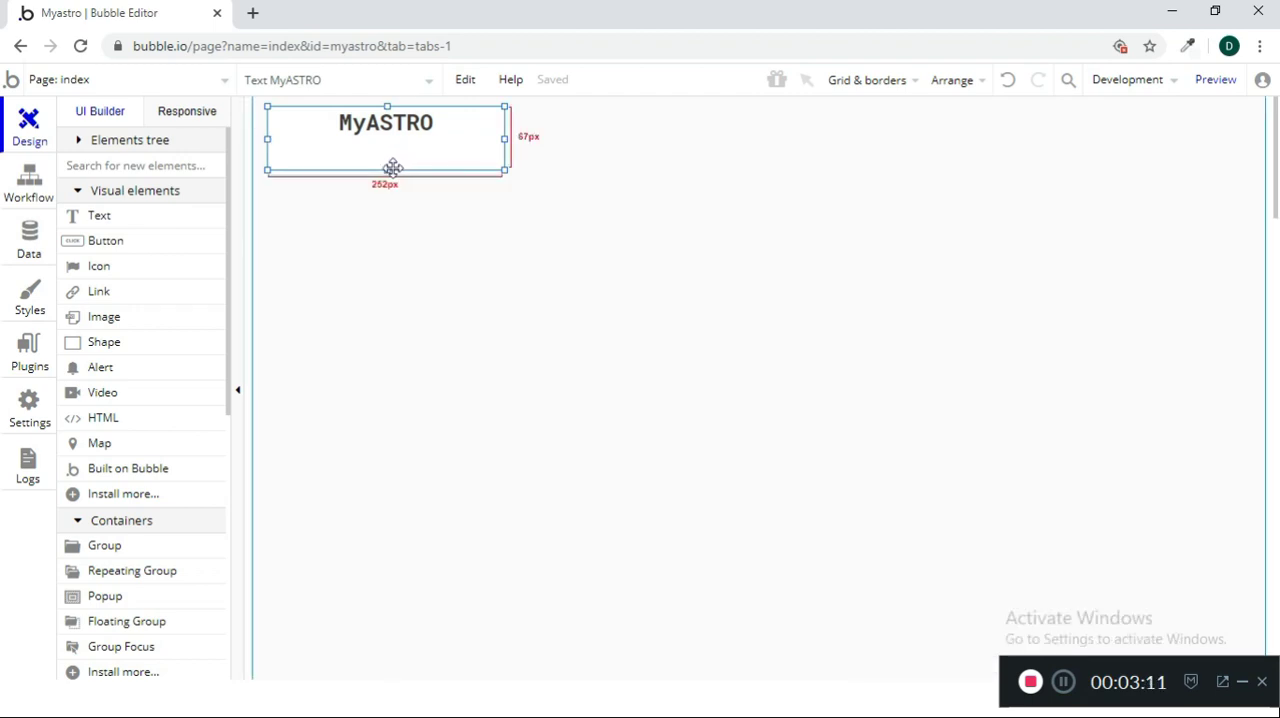
# Shrink the MyASTRO text box to about 151 by 56 px and deselect it
pyautogui.moveTo(392, 168); pyautogui.dragTo(391, 159)
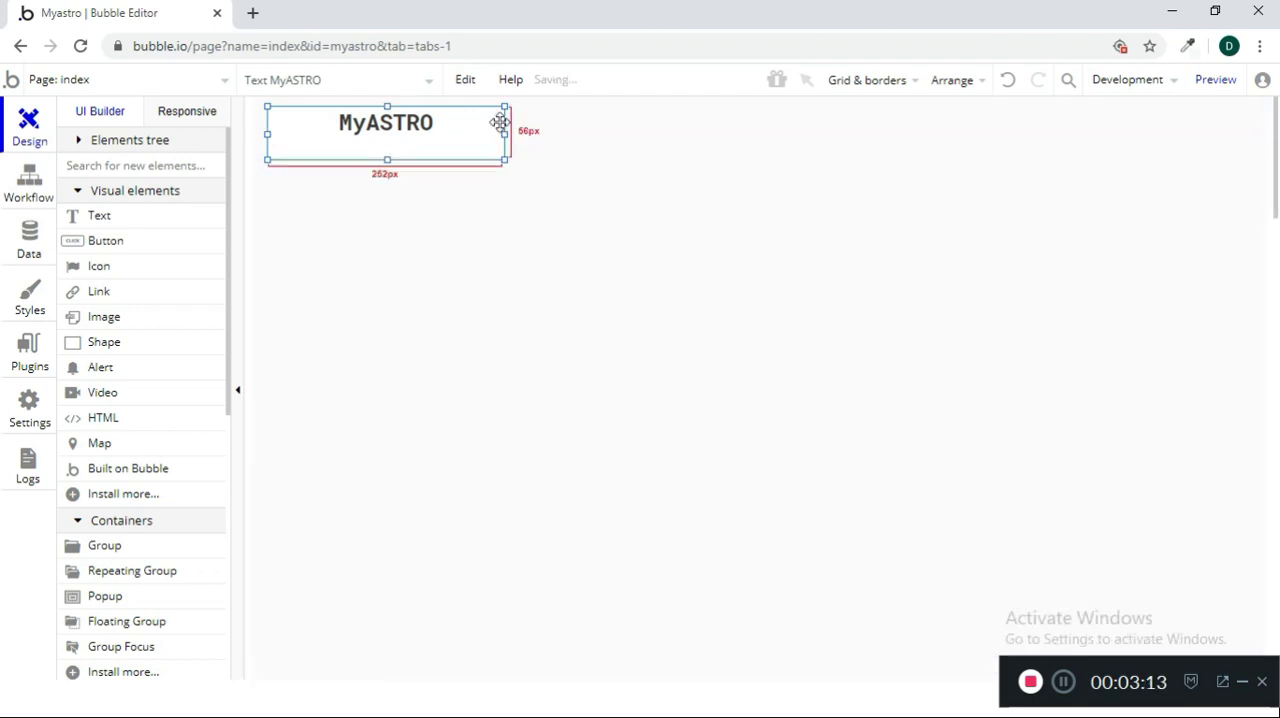
pyautogui.moveTo(504, 133); pyautogui.dragTo(400, 135)
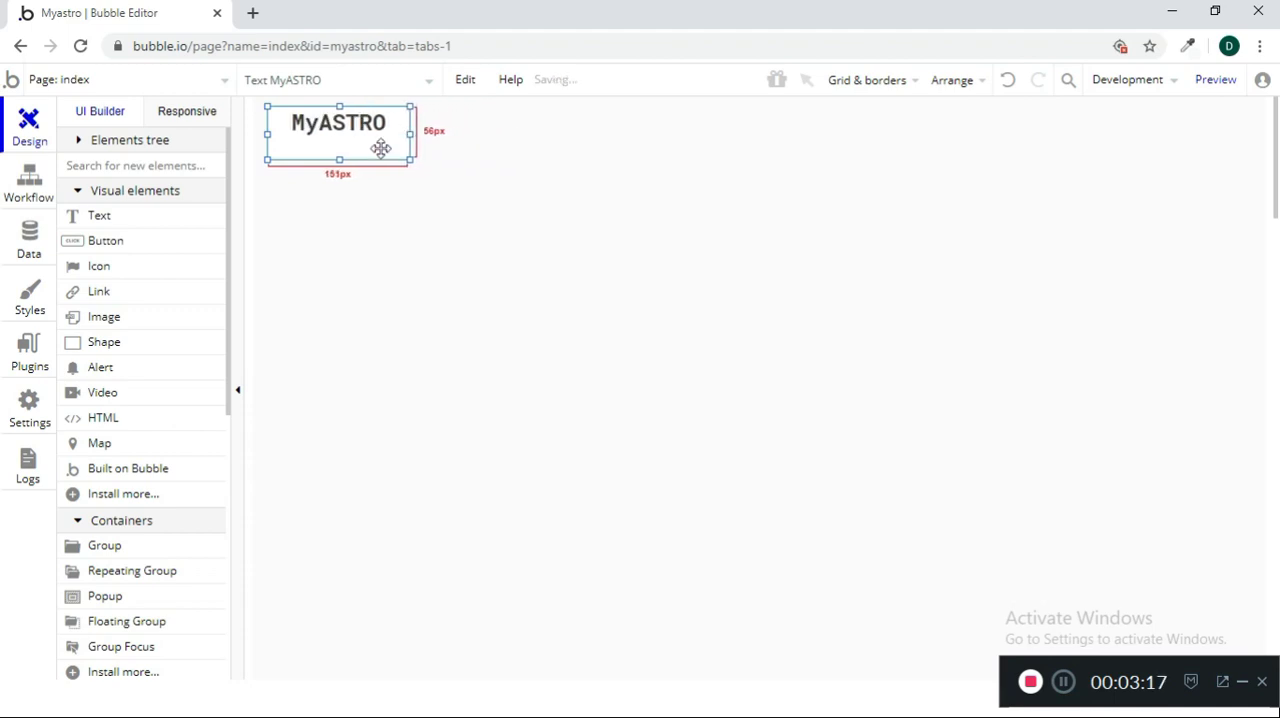
pyautogui.click(514, 264)
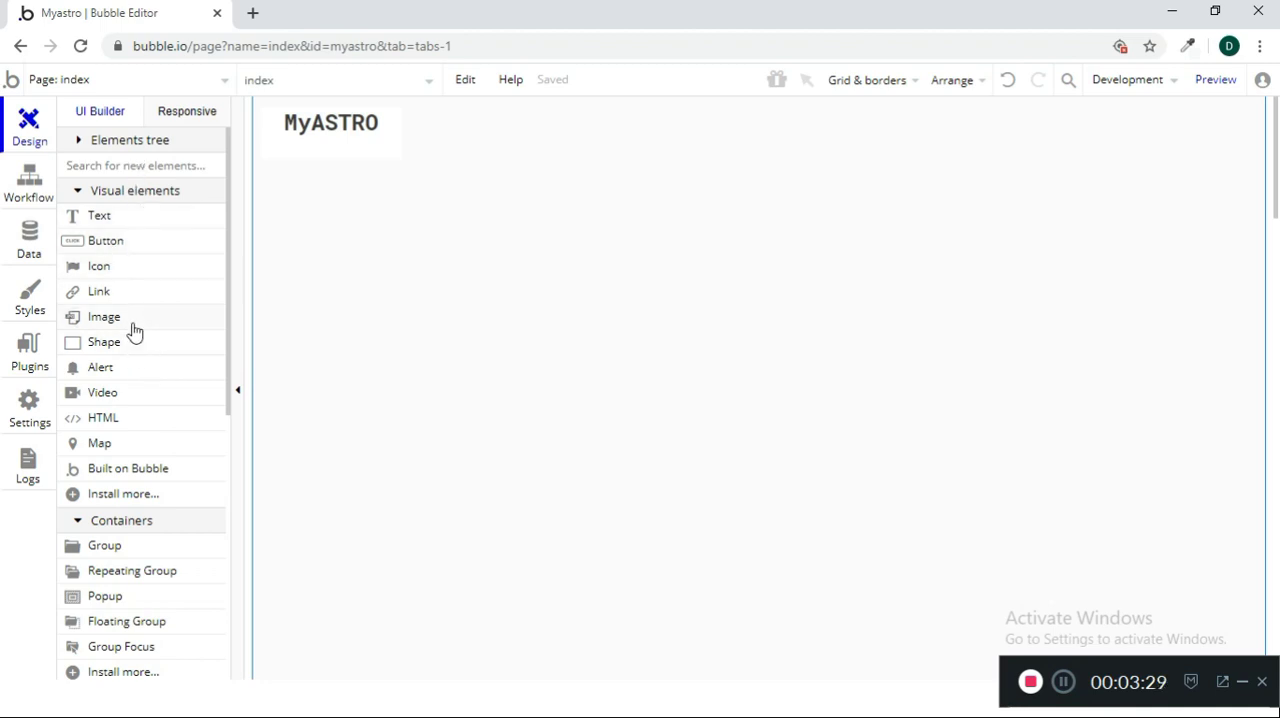
# Add a large text element below and beside the MyASTRO title with the content "About Us :"
pyautogui.click(153, 230)
pyautogui.moveTo(465, 181); pyautogui.dragTo(962, 446)
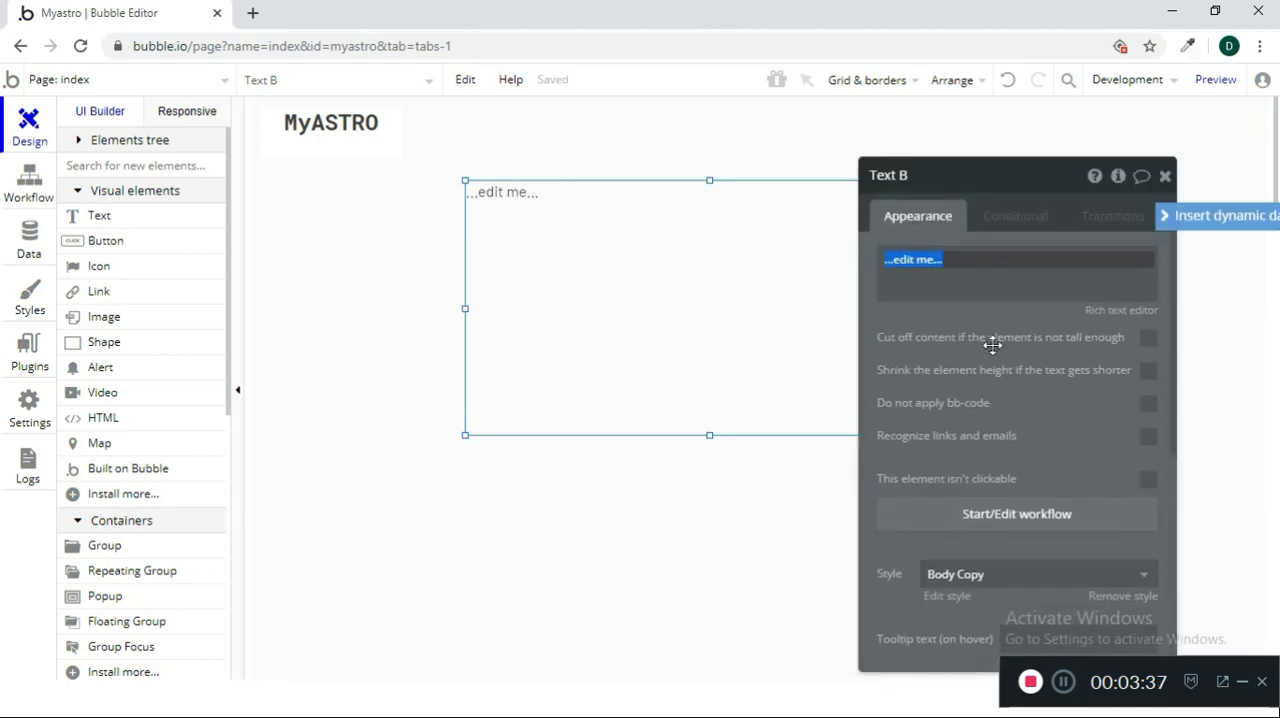
pyautogui.write('About Us :')
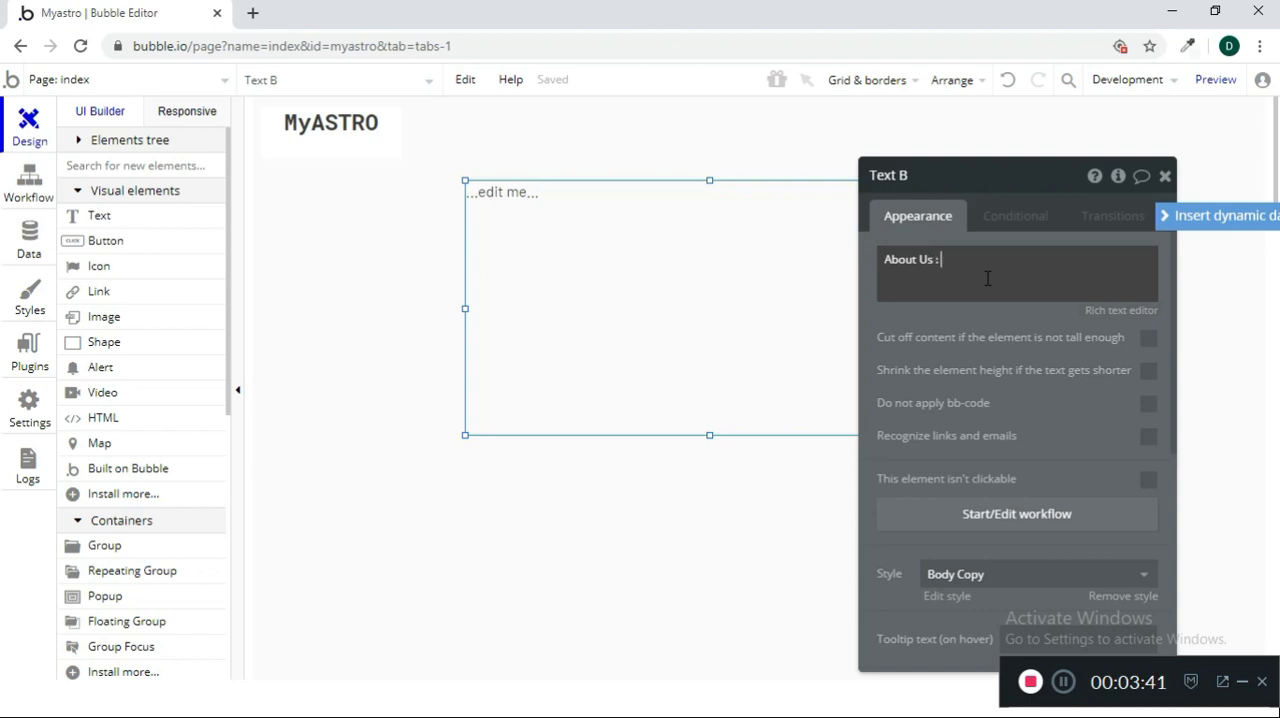
# Open the new text in the rich text editor and make "About Us :" bold
pyautogui.click(1124, 314)
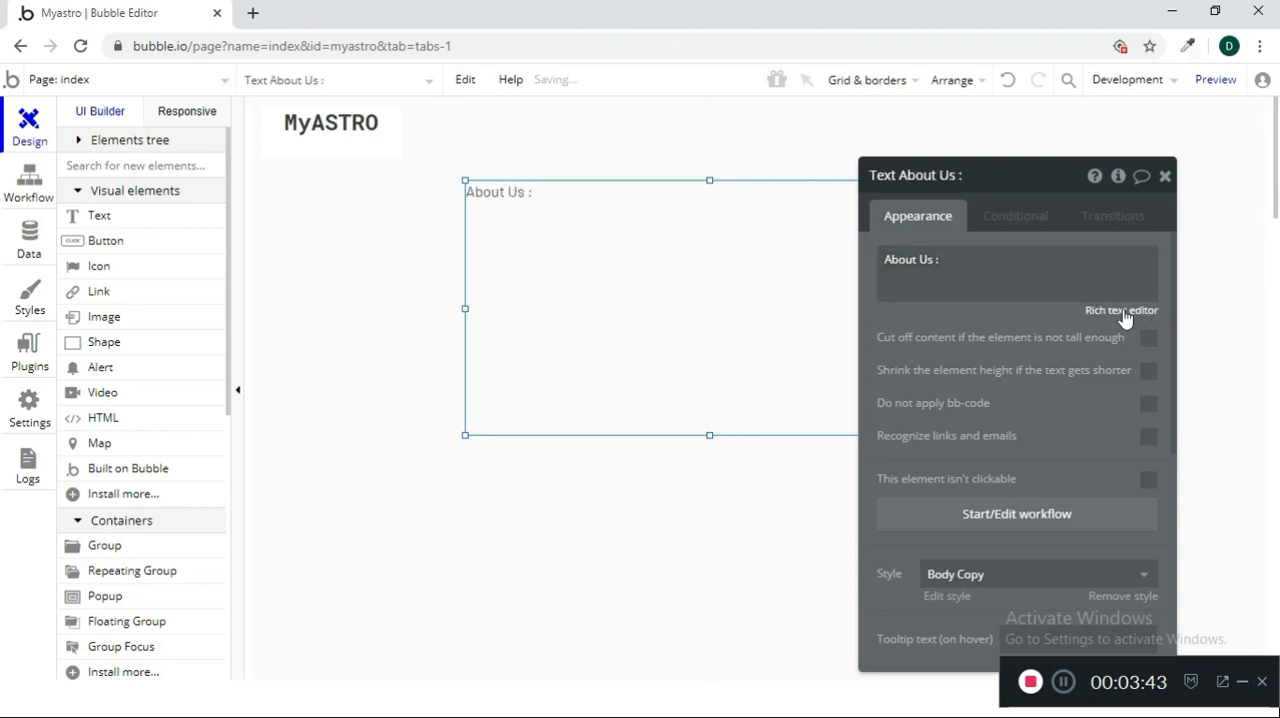
pyautogui.moveTo(455, 238); pyautogui.dragTo(314, 231)
pyautogui.click(336, 211)
pyautogui.click(439, 286)
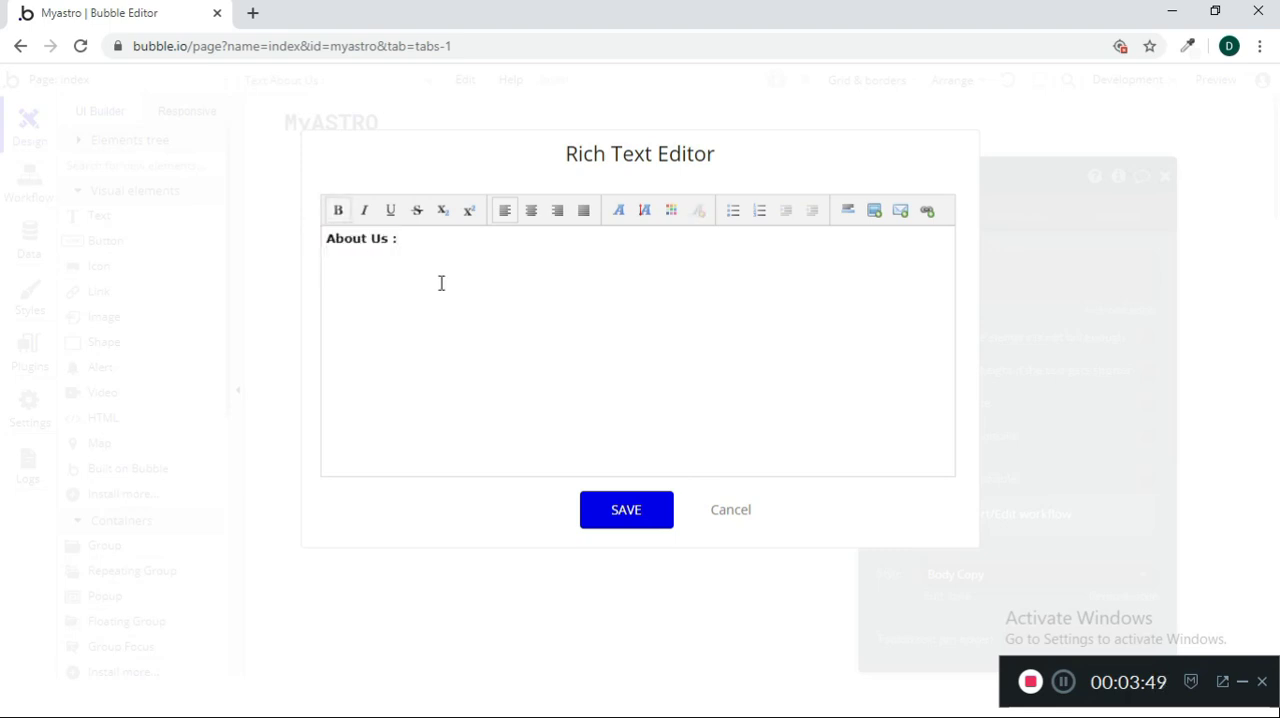
# Change the heading to "About Me:" and begin a paragraph below it with "Hi I am XyZ"
pyautogui.press('Return')
pyautogui.hotkey('ctrl', 'shift', 'Left')
pyautogui.write('Me: ')
pyautogui.write('Hi ')
pyautogui.write('I am XyZ')
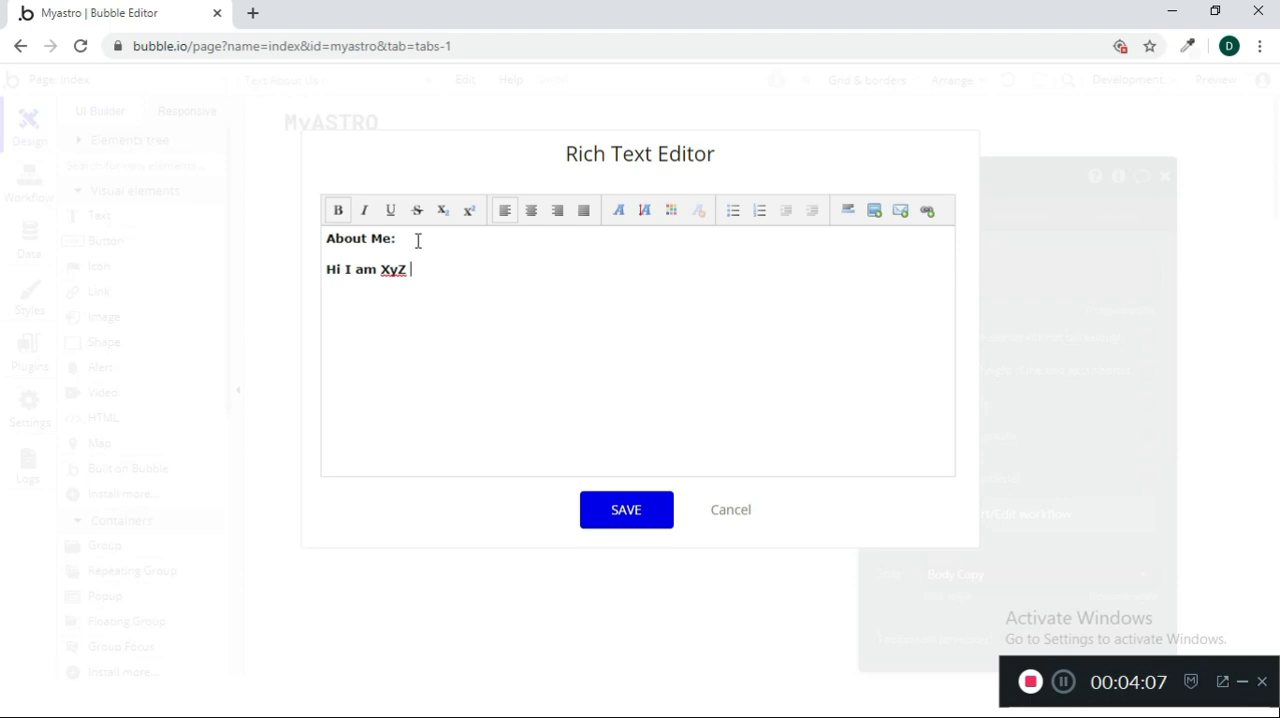
# Continue the paragraph with "from India, I am trained Astrologer and providing Astro Services for last 5 years."
pyautogui.write('from India, I am tr')
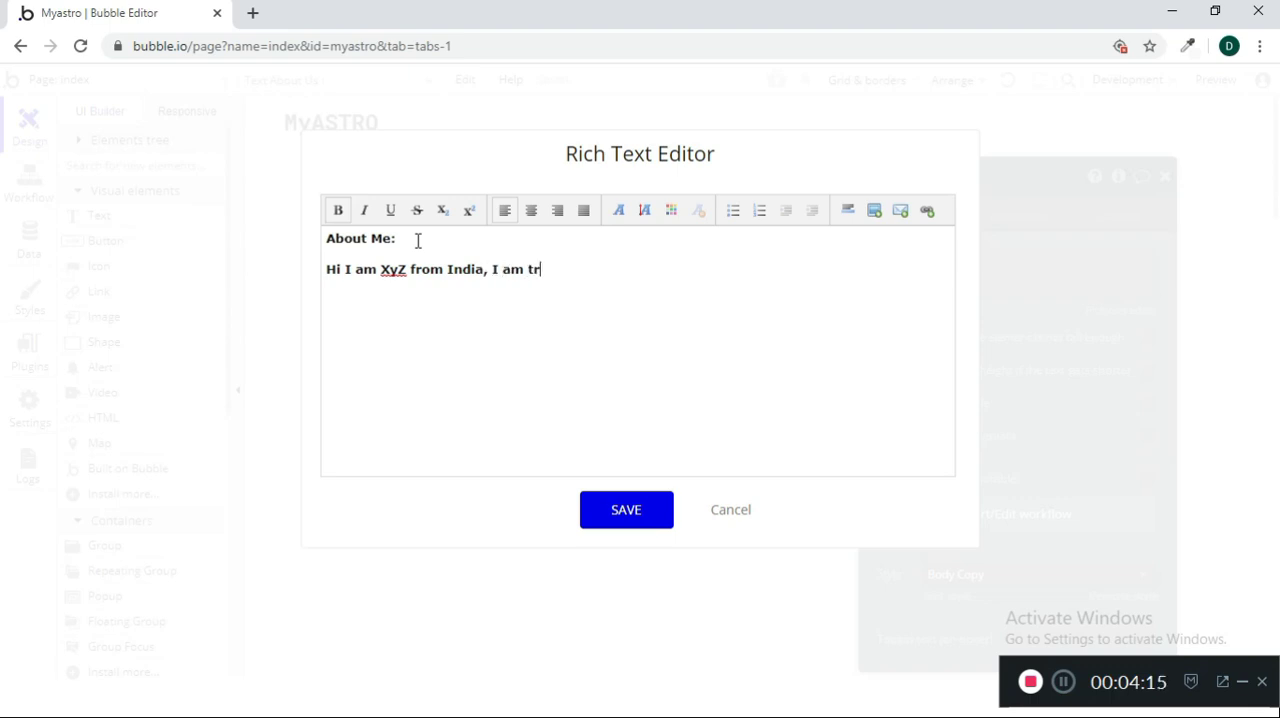
pyautogui.write('ained Astrologer a')
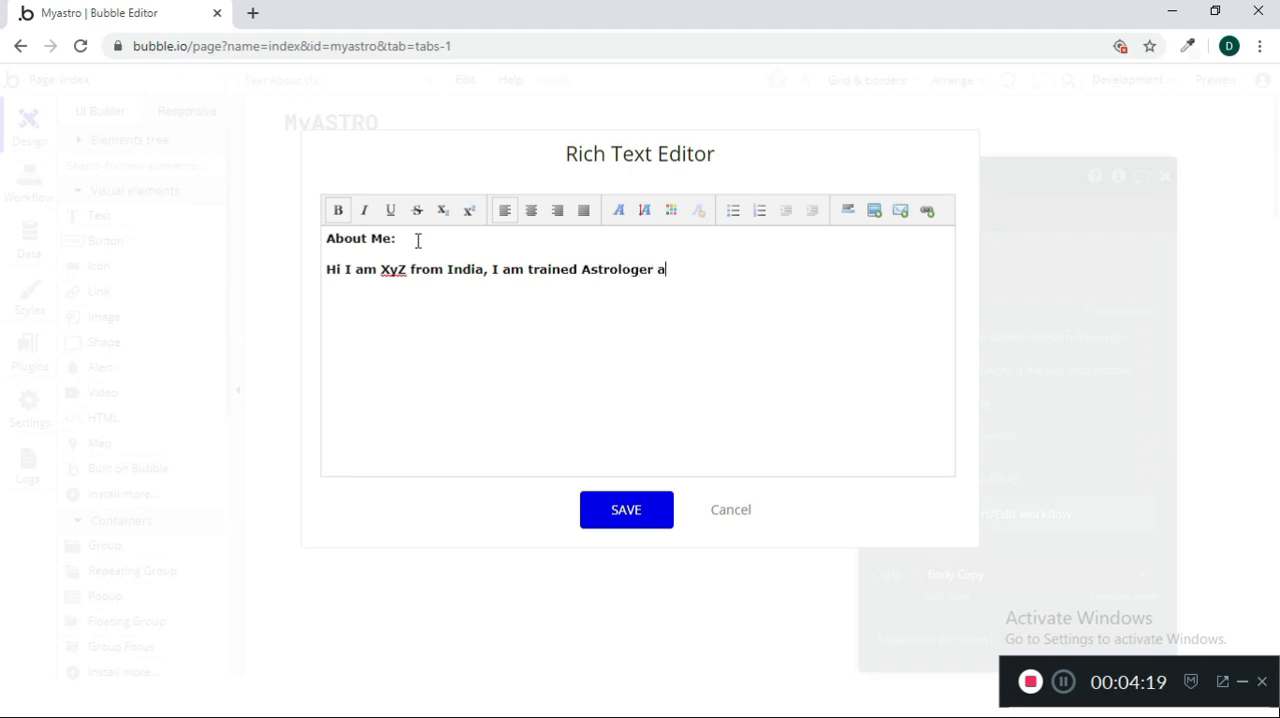
pyautogui.write('nd providing As')
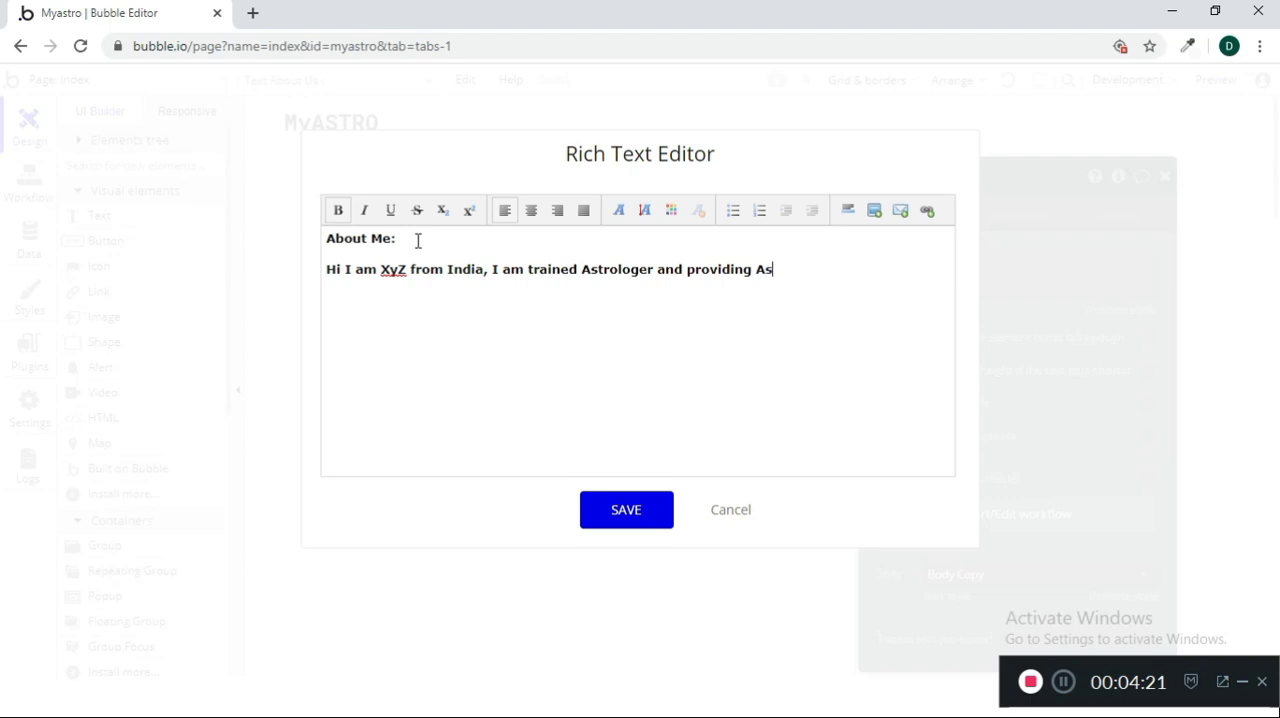
pyautogui.write('tro Services for last 5 yer')
pyautogui.press('BackSpace')
pyautogui.write('ars. ')
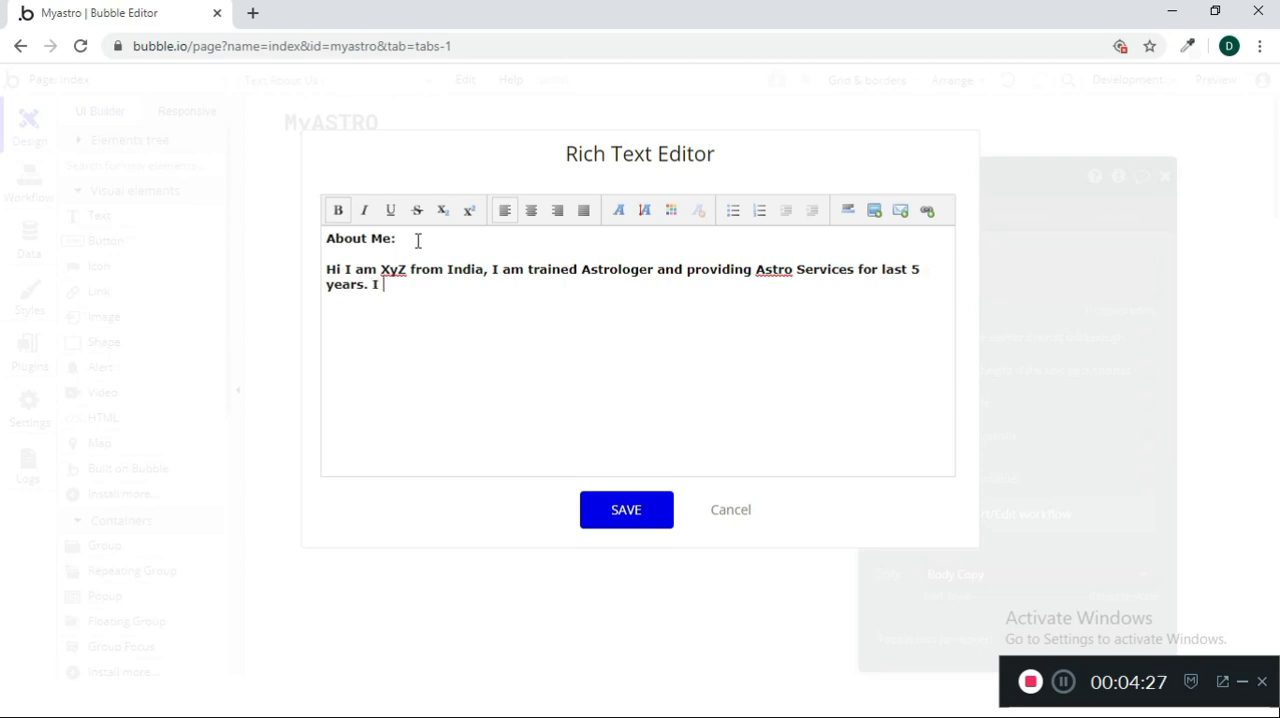
pyautogui.write('I can')
# Continue the About Me paragraph with "I provide consultation in the filed of"
pyautogui.press('BackSpace')
pyautogui.press('BackSpace')
pyautogui.press('BackSpace')
pyautogui.write('provide consultat')
pyautogui.press('BackSpace')
pyautogui.press('BackSpace')
pyautogui.write('t')
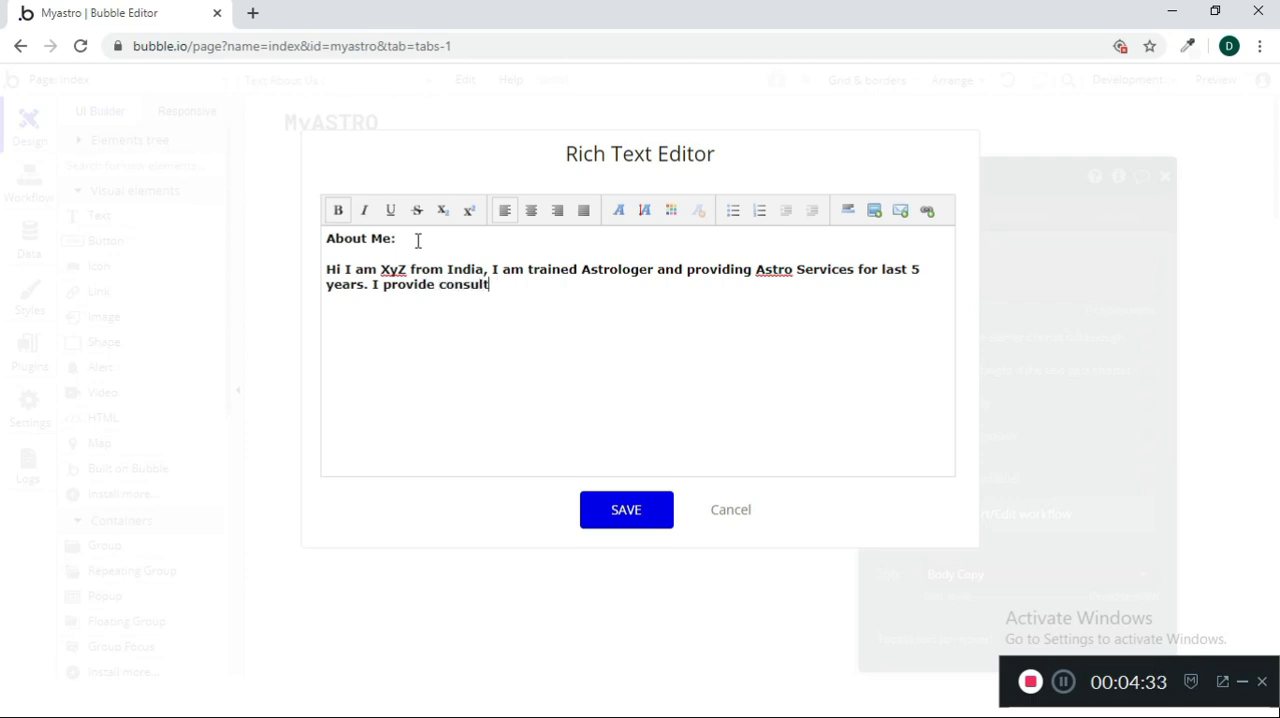
pyautogui.write('ation in the filed o')
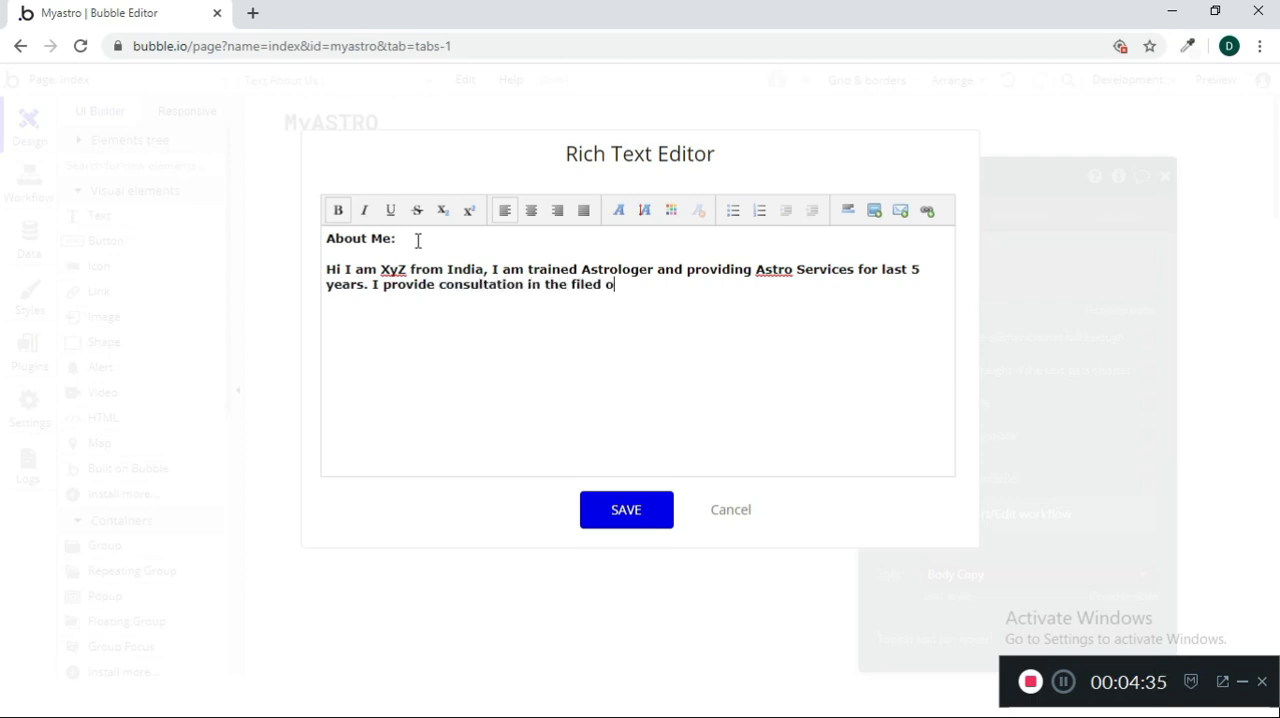
pyautogui.write('f Finance, Career')
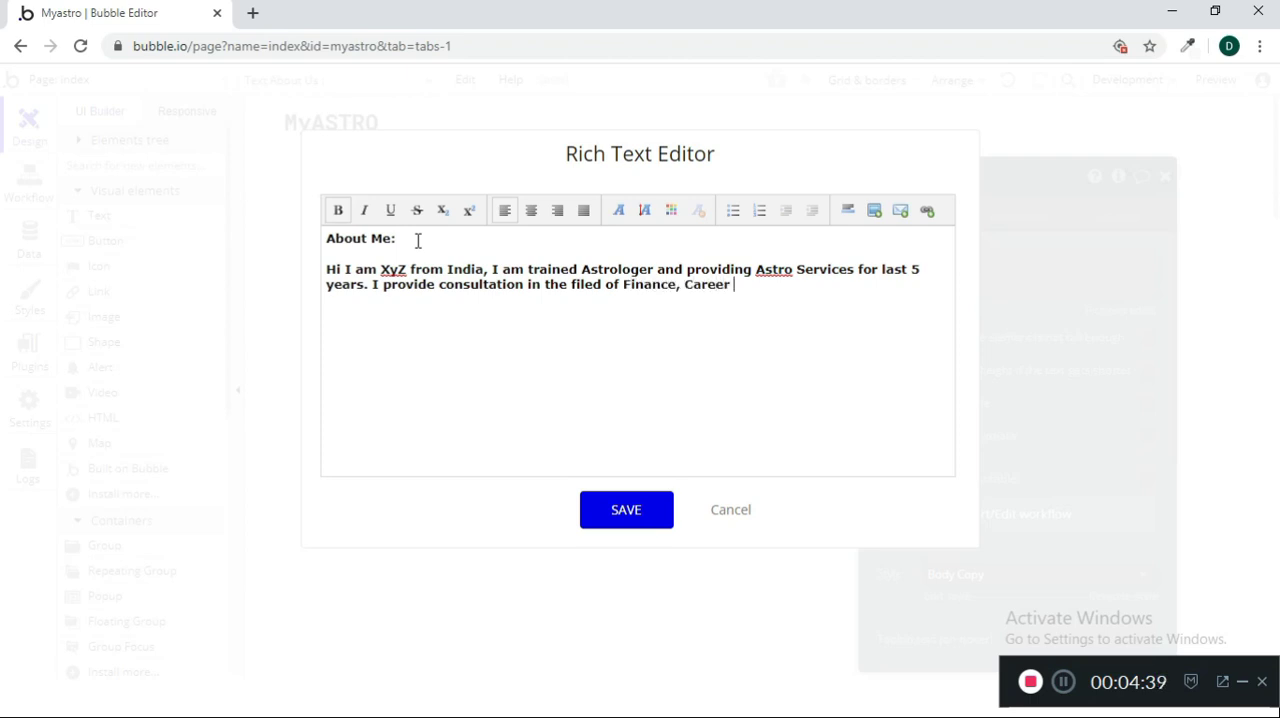
# Complete the paragraph's last sentence with "Finance, Career, Relationship."
pyautogui.press('BackSpace')
pyautogui.press('BackSpace')
pyautogui.write('REal')
pyautogui.press('BackSpace')
pyautogui.press('BackSpace')
pyautogui.press('BackSpace')
pyautogui.write('elationshp')
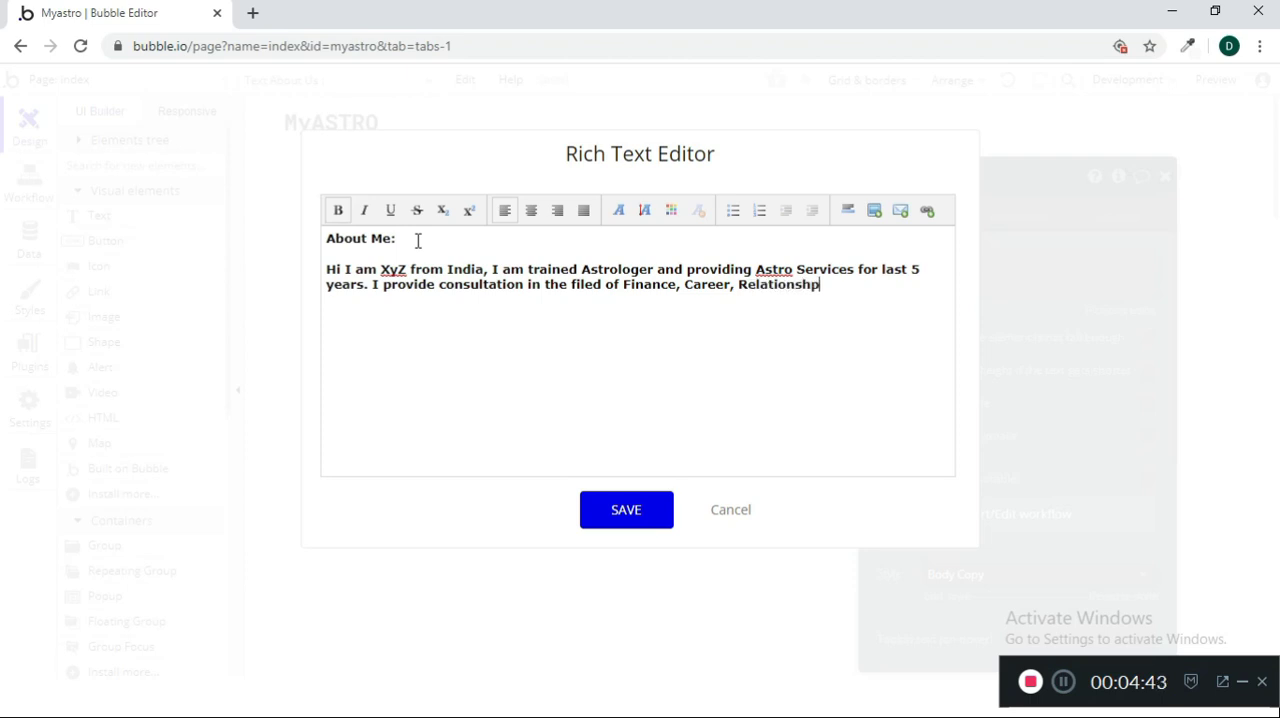
pyautogui.press('BackSpace')
pyautogui.write('ipServices INcludes')
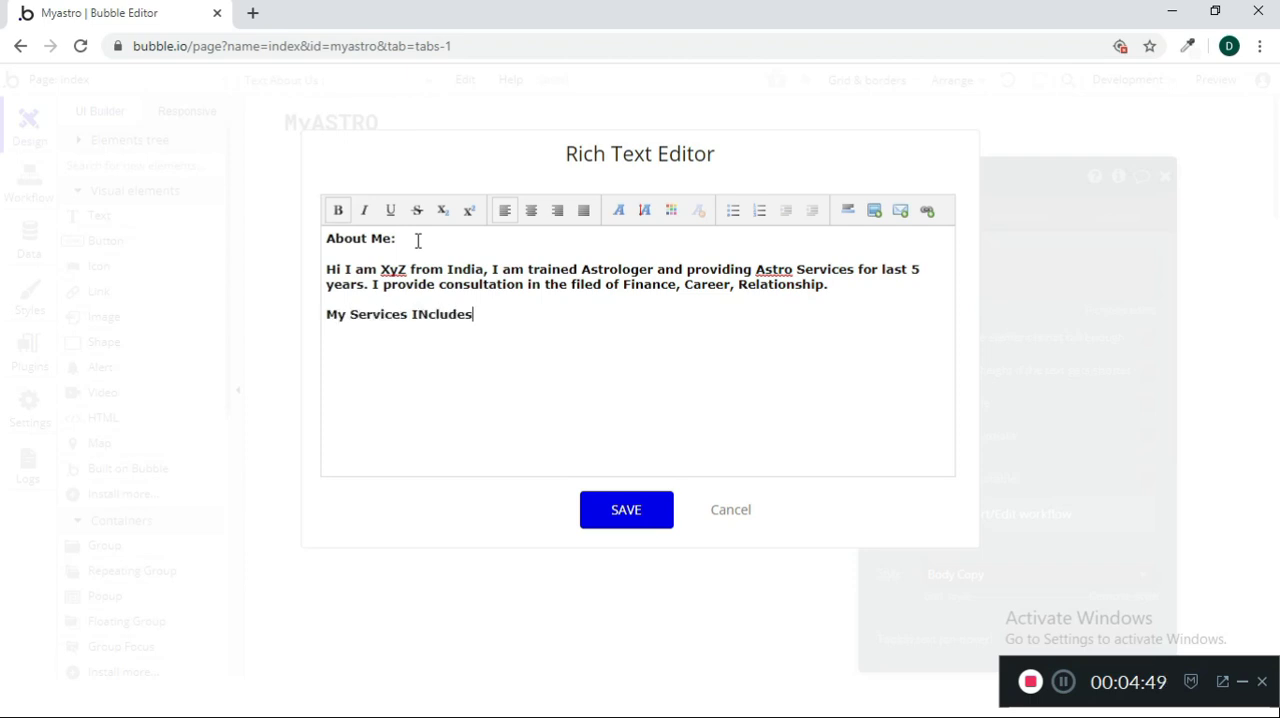
# Add the heading line "My Services Includes :" below the introduction paragraph
pyautogui.hotkey('ctrl', 'shift', 'Left')
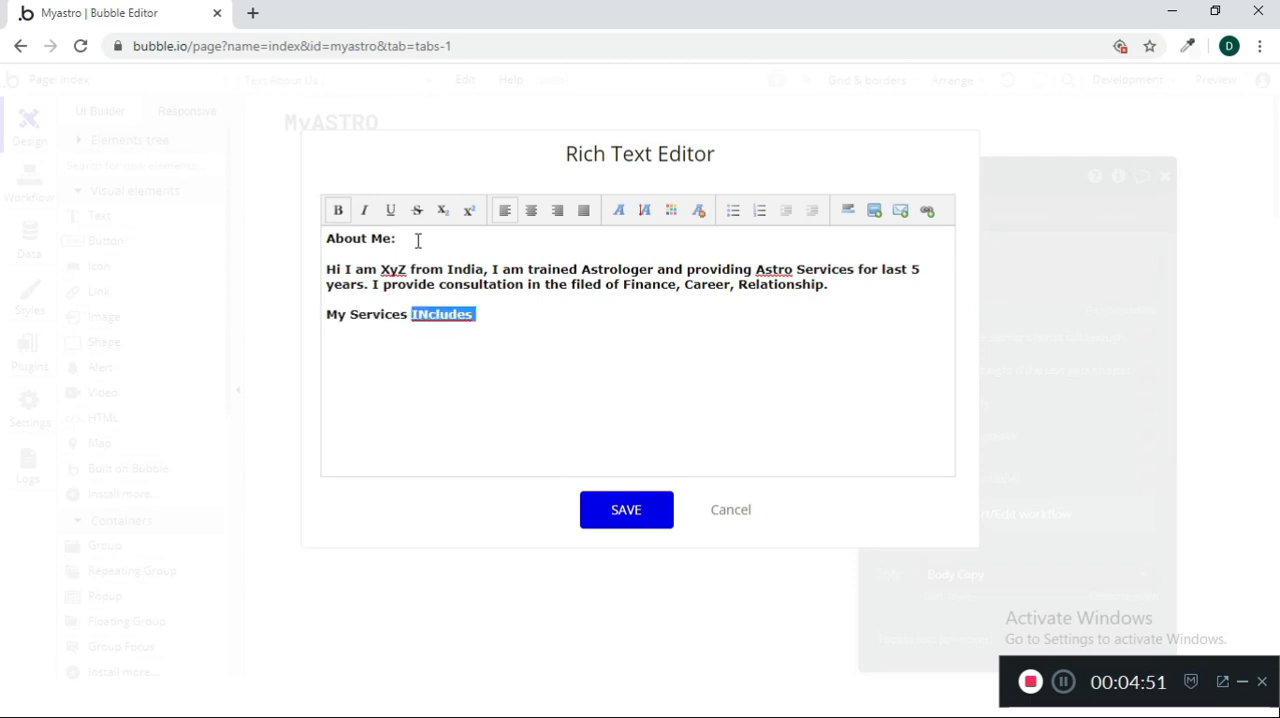
pyautogui.write('INclude')
pyautogui.press('BackSpace')
pyautogui.press('BackSpace')
pyautogui.press('BackSpace')
pyautogui.write('ncludes :  ')
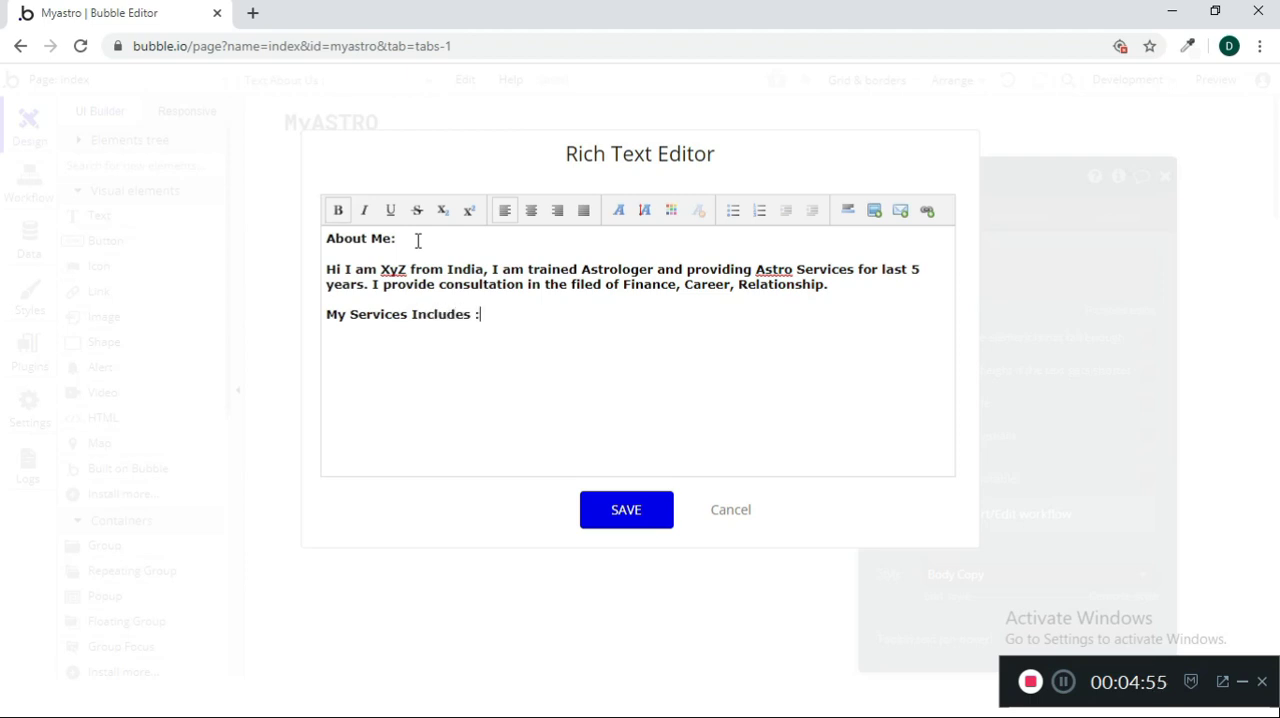
pyautogui.write('1) Astro chart ')
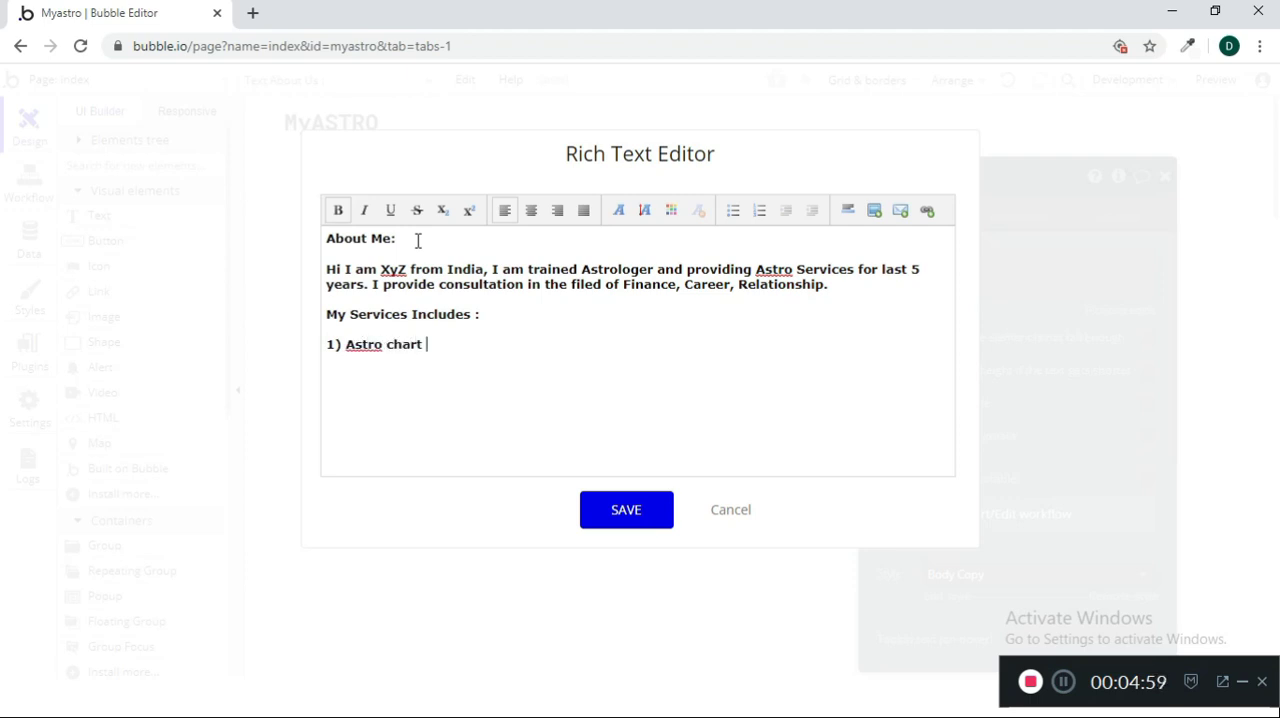
pyautogui.write('reading')
# Start the services list below the heading with "1) Astro chart reading"
pyautogui.press('Return')
# Add "2) Palmistry" and "3) Tarot card reading" as the remaining lines of the services list
pyautogui.write('2) ')
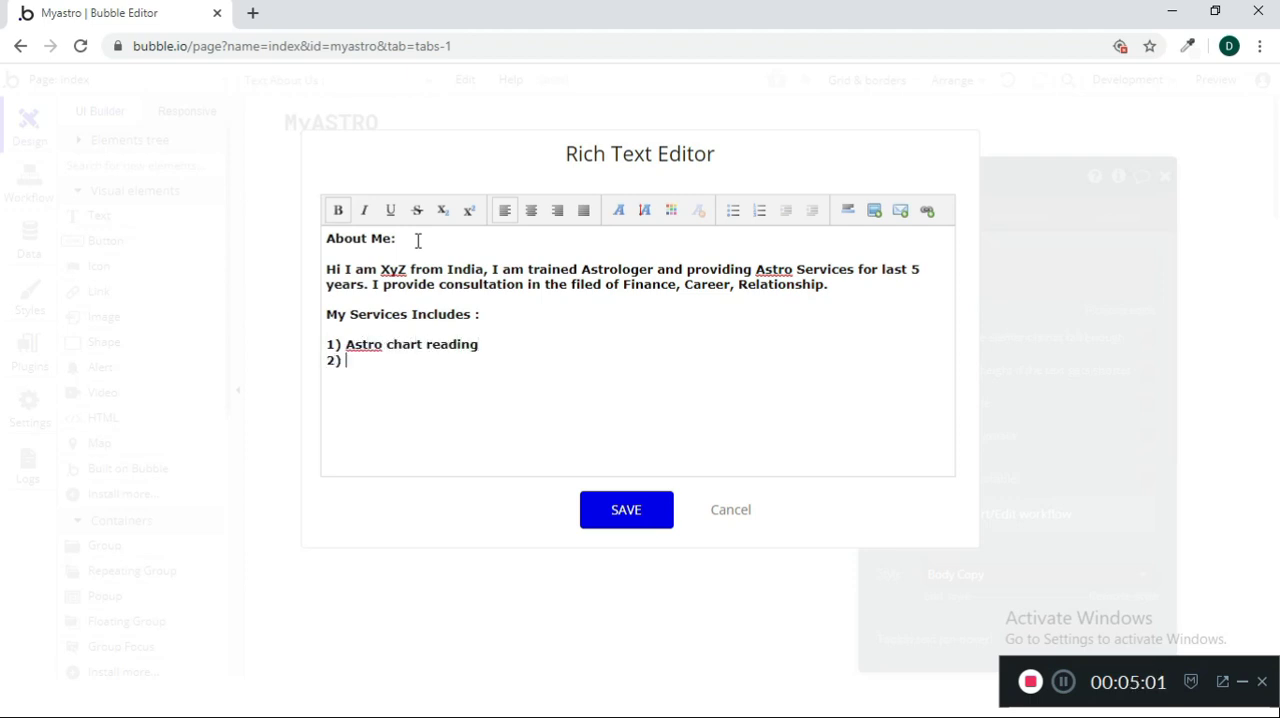
pyautogui.write('Pamistry')
pyautogui.press('BackSpace')
pyautogui.press('BackSpace')
pyautogui.press('BackSpace')
pyautogui.press('BackSpace')
pyautogui.press('BackSpace')
pyautogui.write('stry')
pyautogui.press('BackSpace')
pyautogui.press('BackSpace')
pyautogui.press('BackSpace')
pyautogui.press('BackSpace')
pyautogui.press('BackSpace')
pyautogui.press('BackSpace')
pyautogui.press('BackSpace')
pyautogui.press('BackSpace')
pyautogui.write('Palmistry')
pyautogui.press('Return')
pyautogui.write('3) Tarot card')
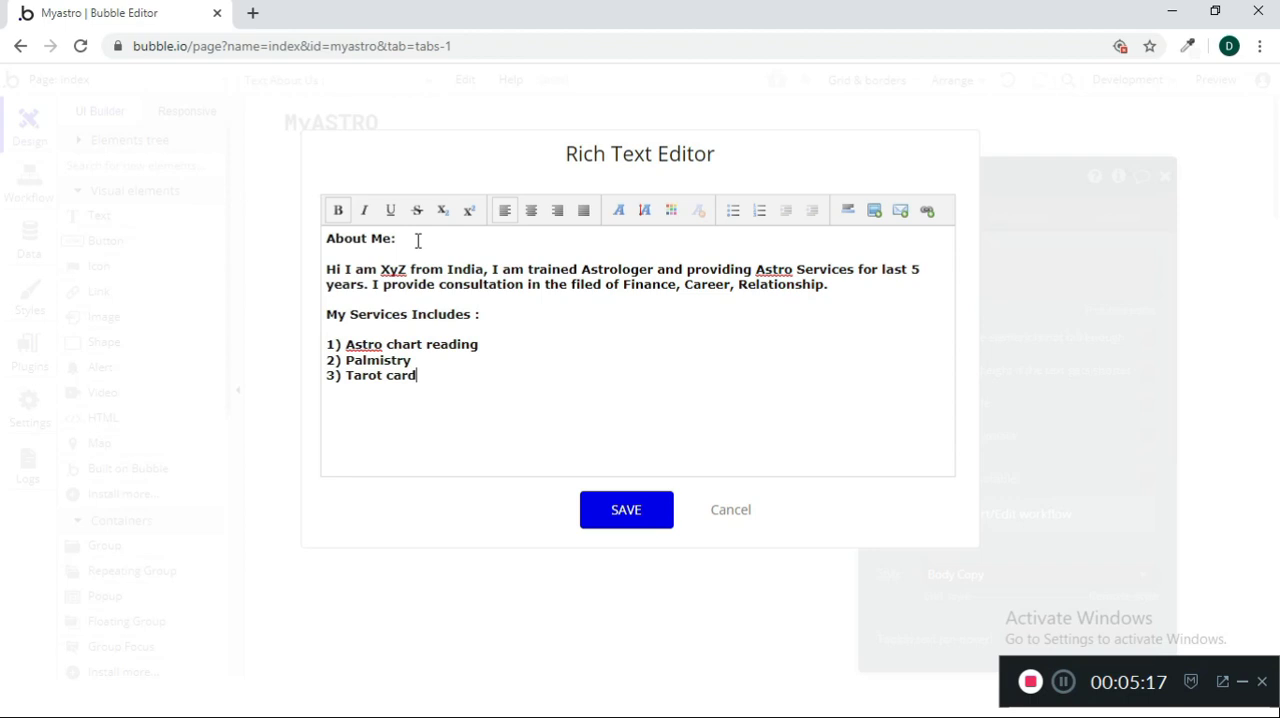
pyautogui.write(' reading 4)')
# Remove the bold formatting from the introduction paragraph under "About Me:"
pyautogui.moveTo(849, 300); pyautogui.dragTo(326, 268)
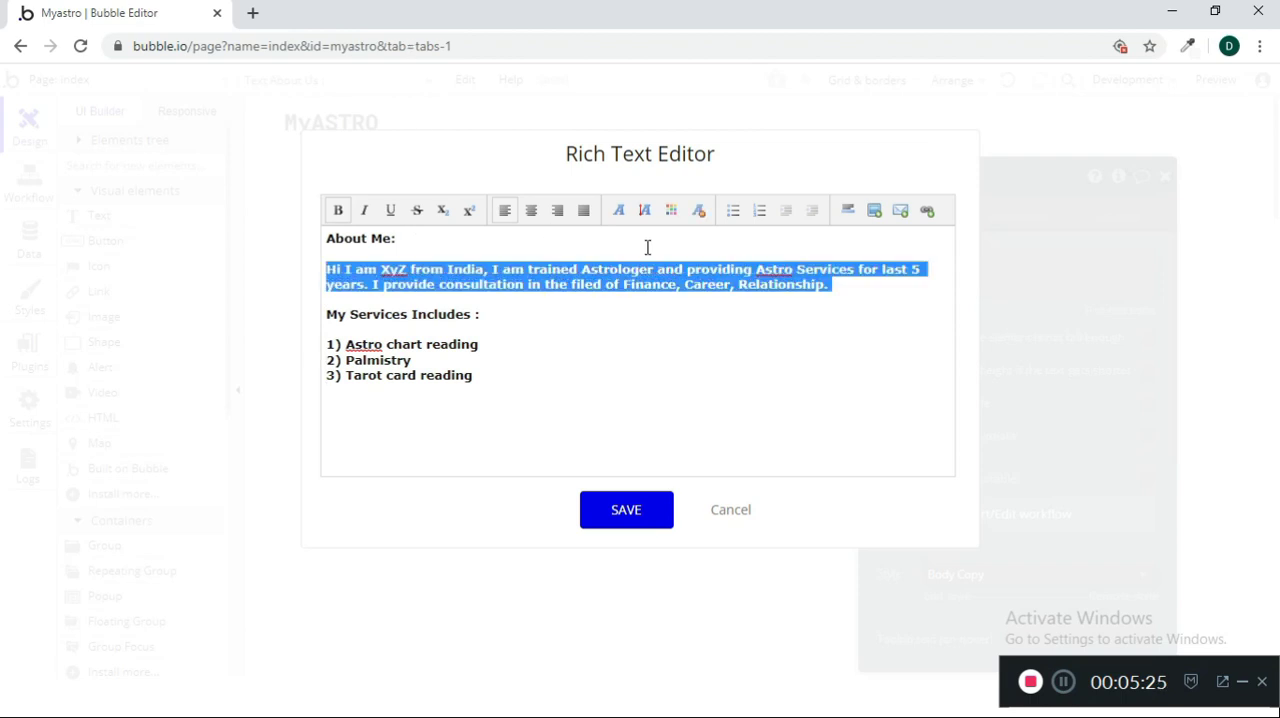
pyautogui.hotkey('ctrl', 'b')
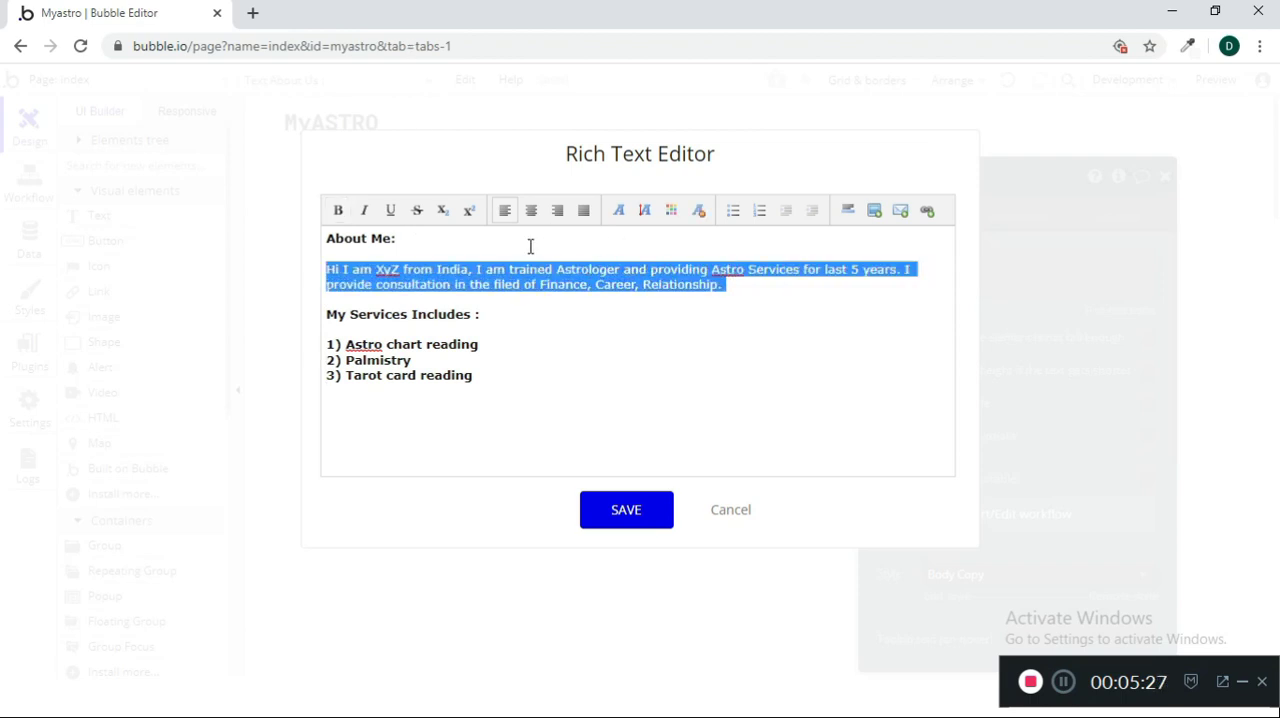
pyautogui.press('Up')
pyautogui.press('Down')
pyautogui.press('Down')
pyautogui.press('Down')
pyautogui.press('Down')
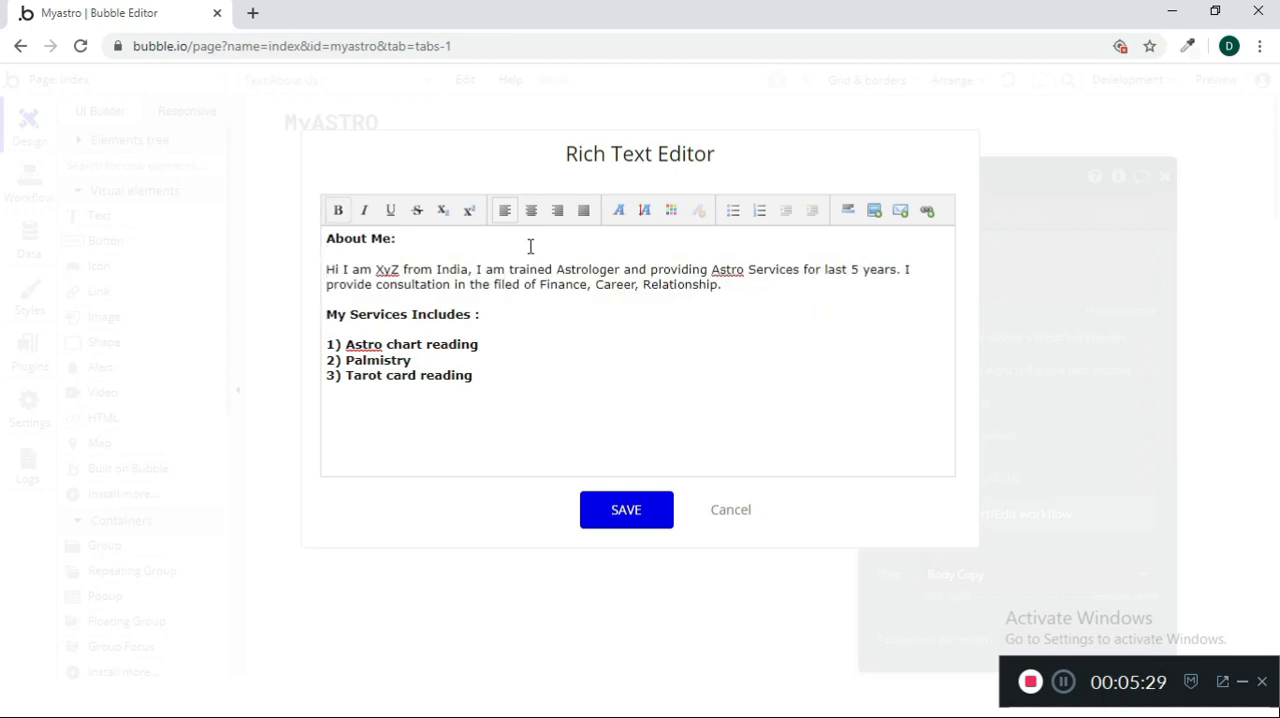
# Remove the bold formatting from the three numbered service lines
pyautogui.moveTo(506, 383); pyautogui.dragTo(330, 349)
pyautogui.hotkey('ctrl', 'b')
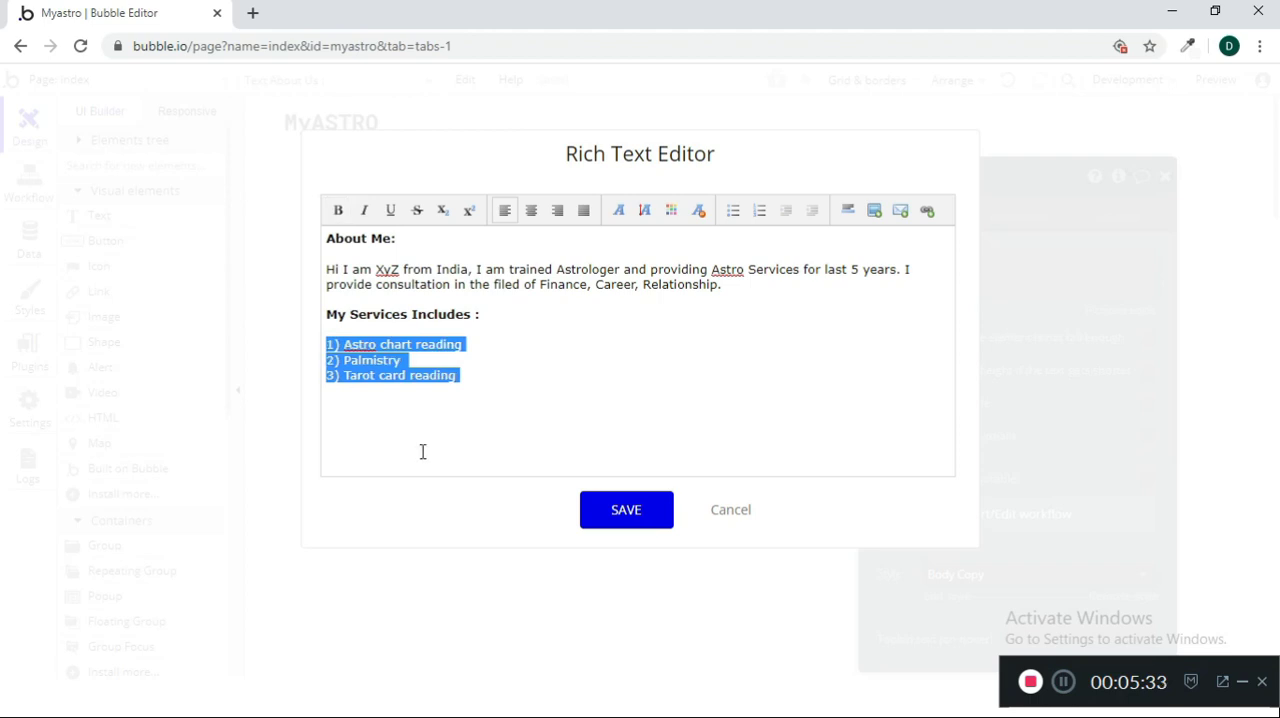
pyautogui.click(423, 448)
# Make only the name in the introduction sentence bold
pyautogui.moveTo(403, 268); pyautogui.dragTo(372, 266)
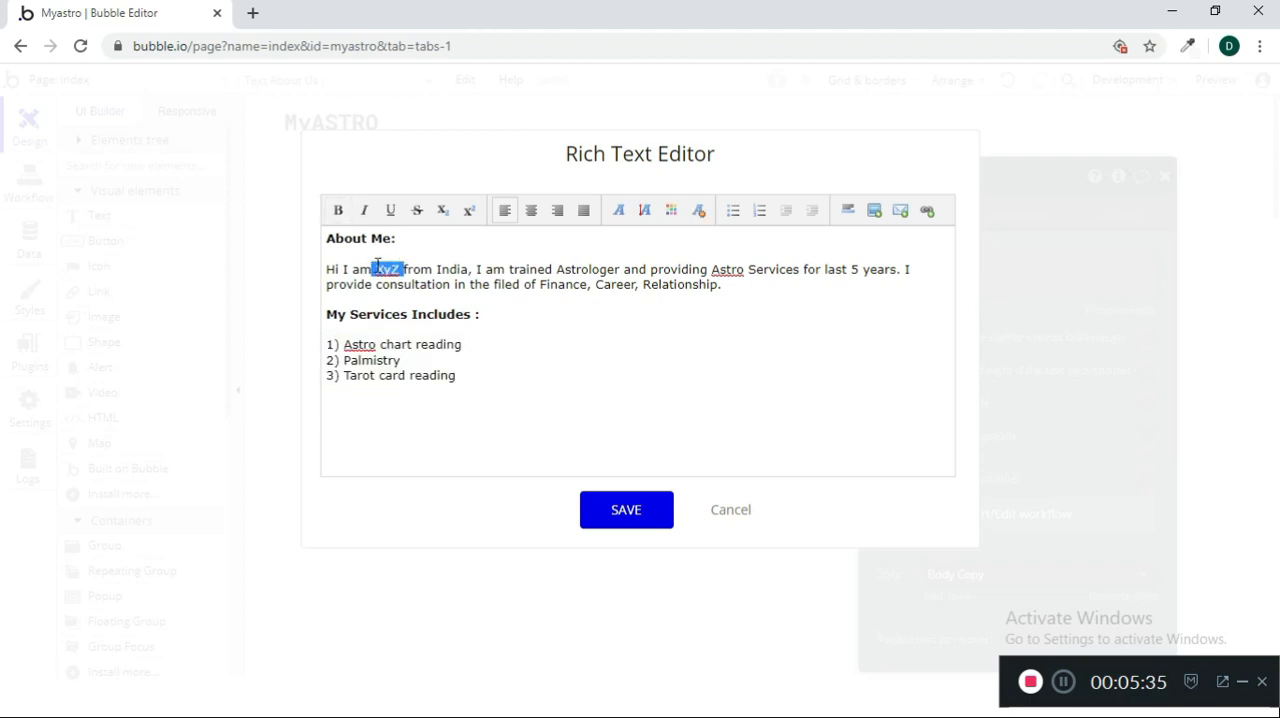
pyautogui.hotkey('ctrl', 'b')
pyautogui.click(744, 360)
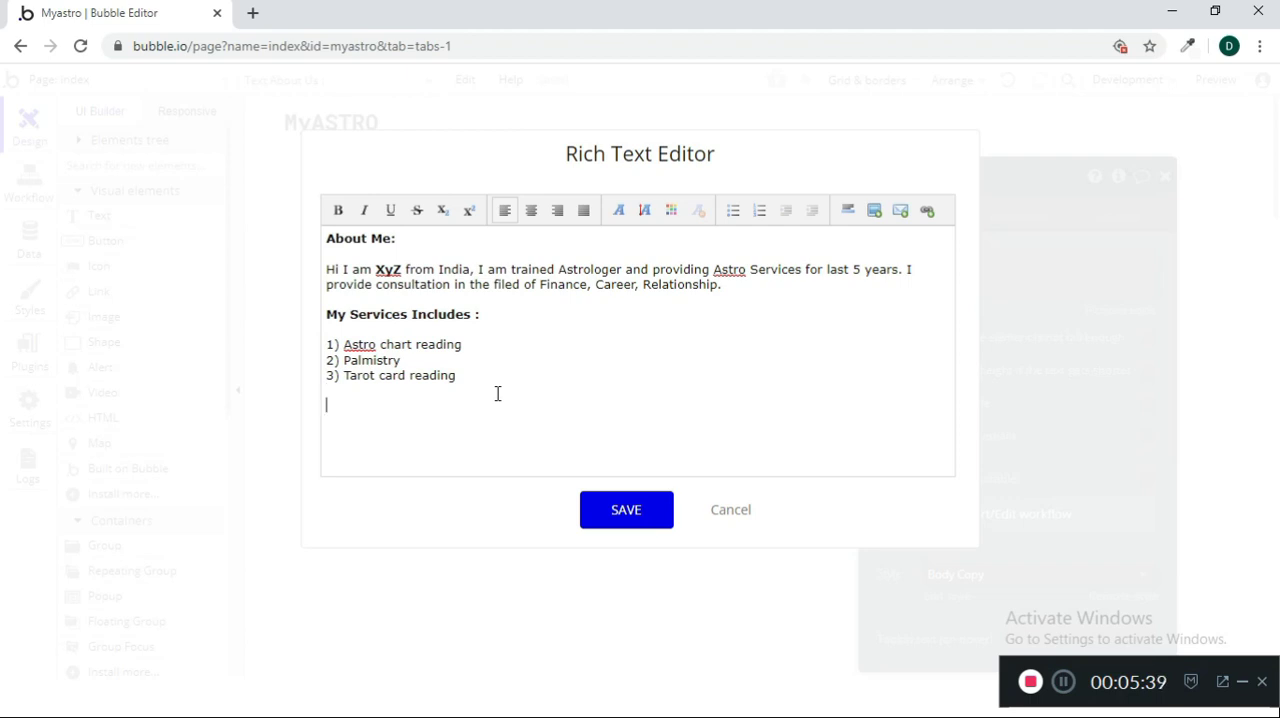
pyautogui.write('My')
pyautogui.press('BackSpace')
pyautogui.press('BackSpace')
pyautogui.press('BackSpace')
# Save the formatted rich text and move the About Me text element slightly down the page
pyautogui.click(650, 513)
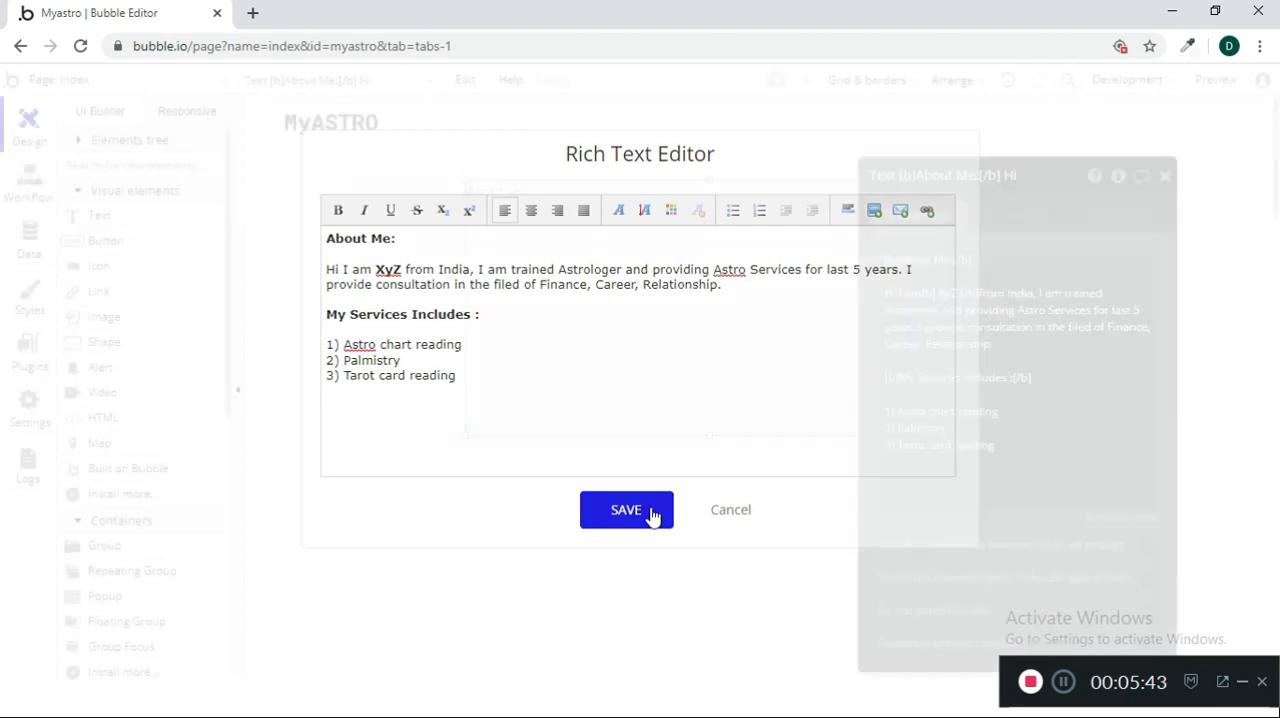
pyautogui.click(1164, 176)
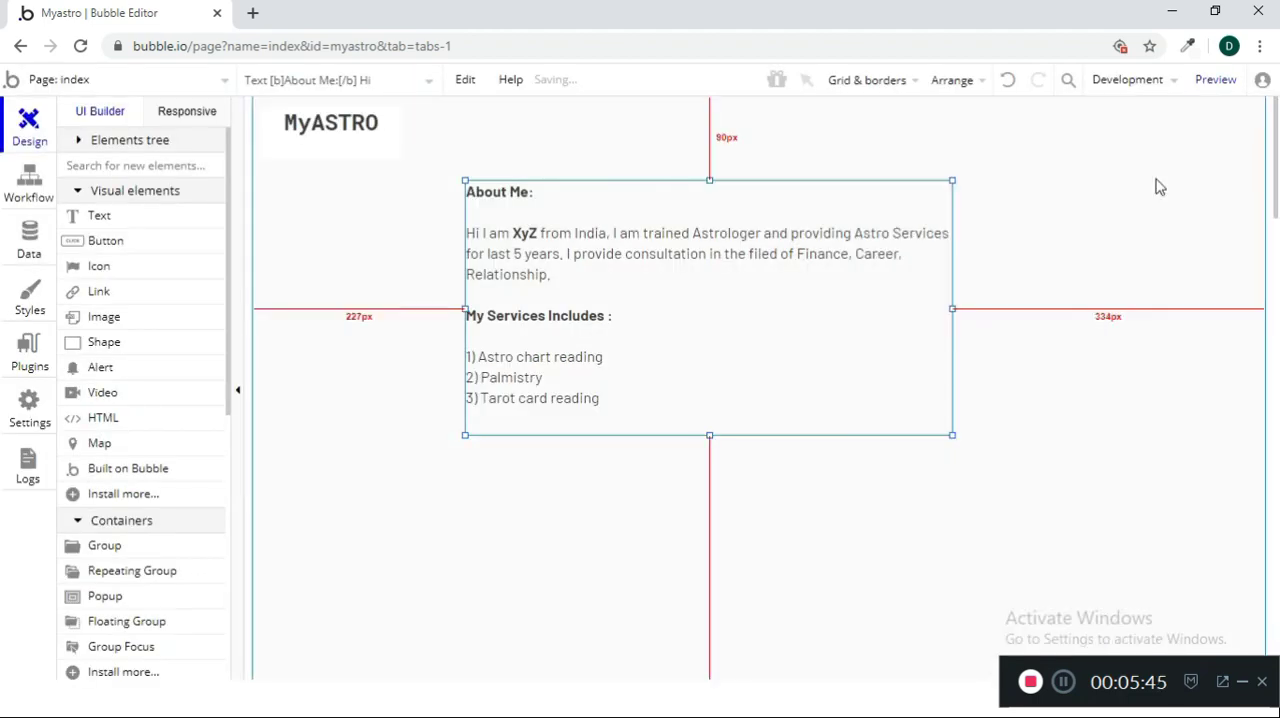
pyautogui.moveTo(900, 326); pyautogui.dragTo(922, 316)
pyautogui.moveTo(766, 345); pyautogui.dragTo(742, 368)
pyautogui.click(1018, 403)
# Find the Image element and draw one in the empty area left of the About Me text
pyautogui.click(121, 171)
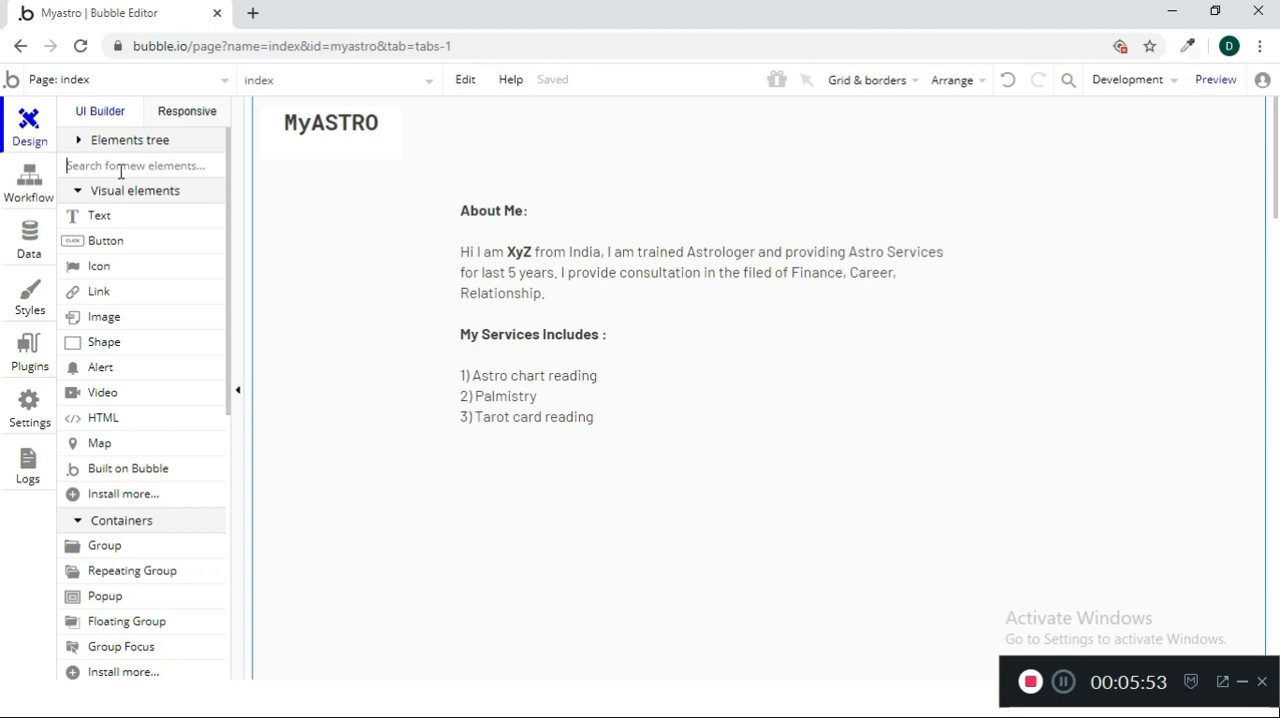
pyautogui.write('ima')
pyautogui.click(163, 222)
pyautogui.moveTo(288, 198); pyautogui.dragTo(431, 407)
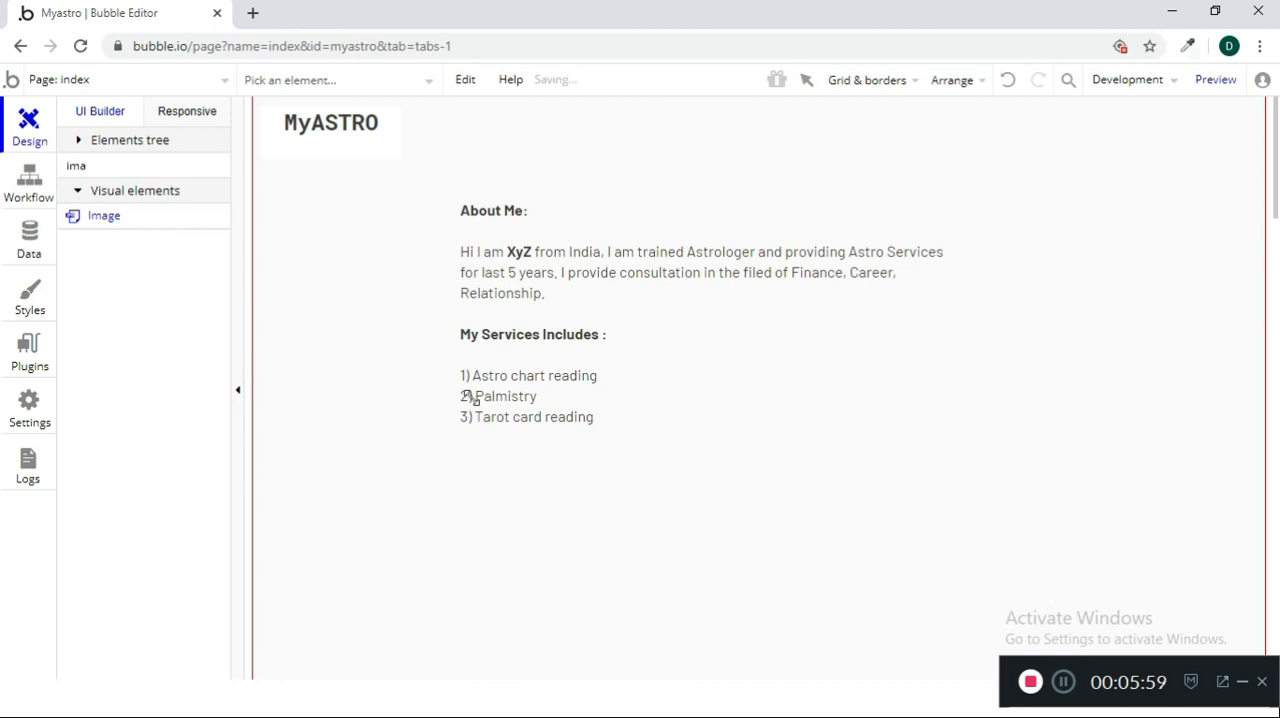
# Move the About Me text to the right and widen the image element toward it
pyautogui.moveTo(786, 340); pyautogui.dragTo(843, 331)
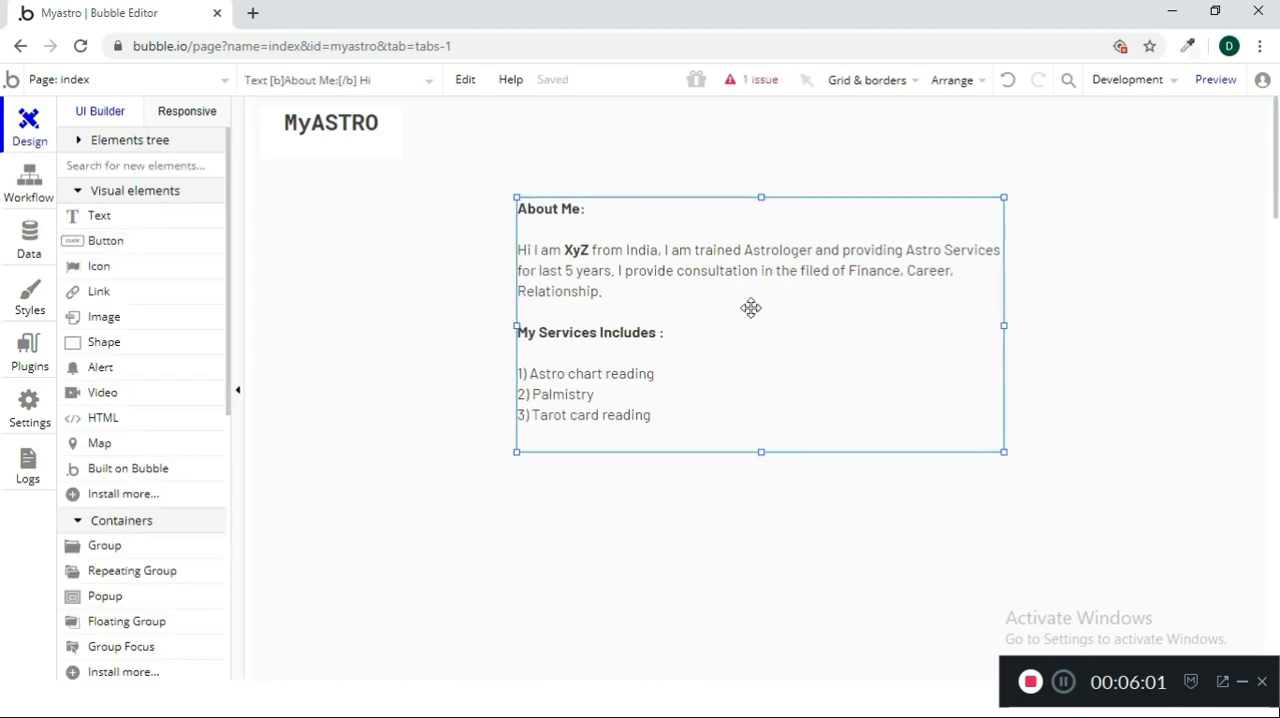
pyautogui.moveTo(395, 317); pyautogui.dragTo(460, 318)
# Open the image element's free image search and look for "stars" pictures
pyautogui.doubleClick(400, 311)
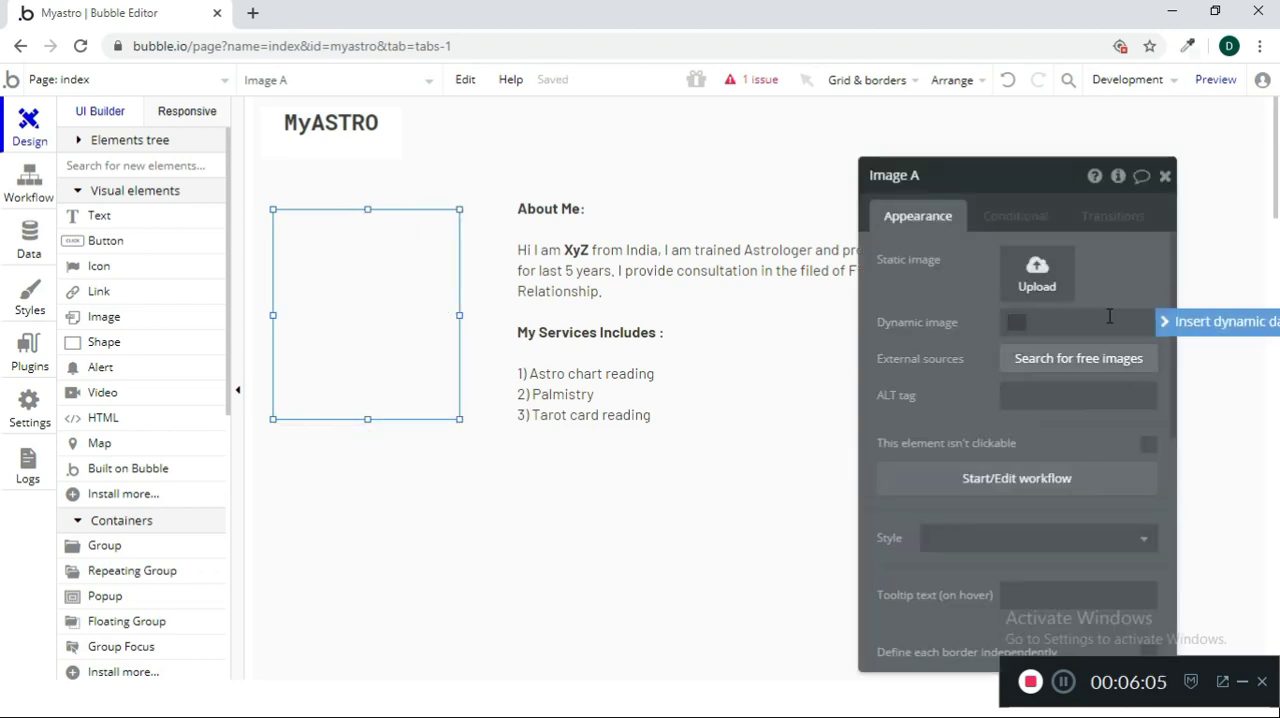
pyautogui.click(1068, 358)
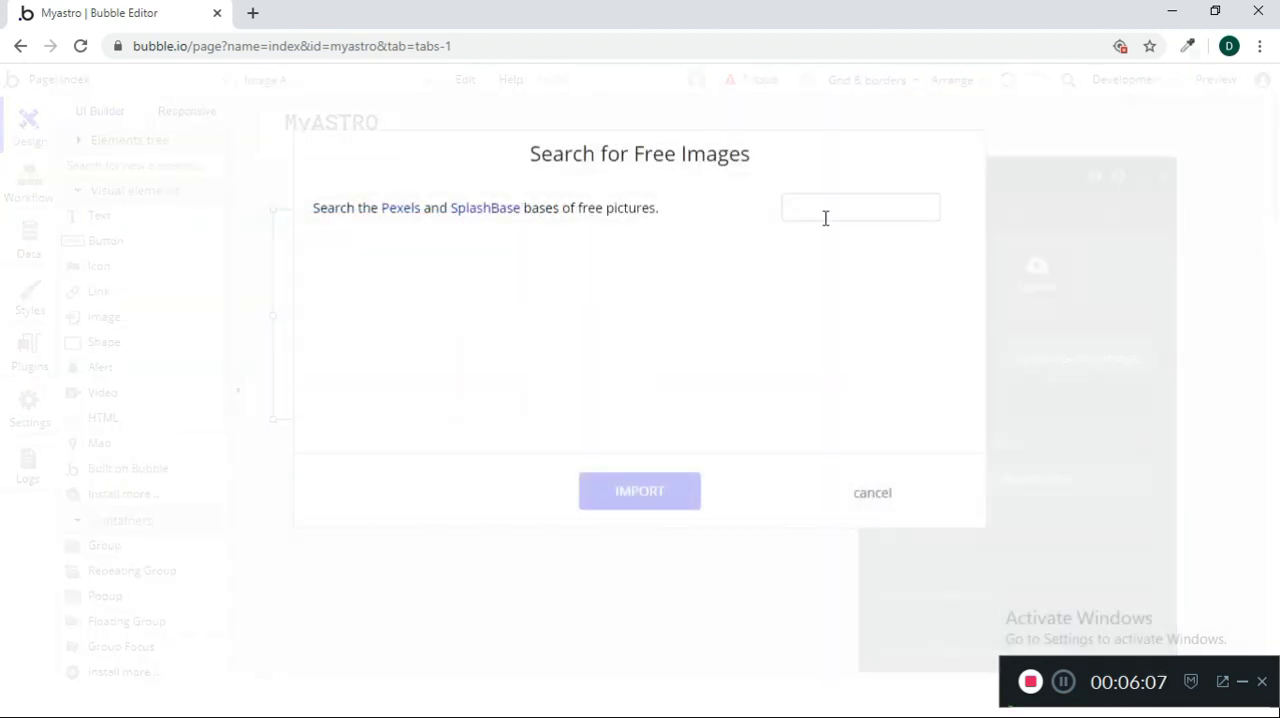
pyautogui.click(839, 207)
pyautogui.write('stars')
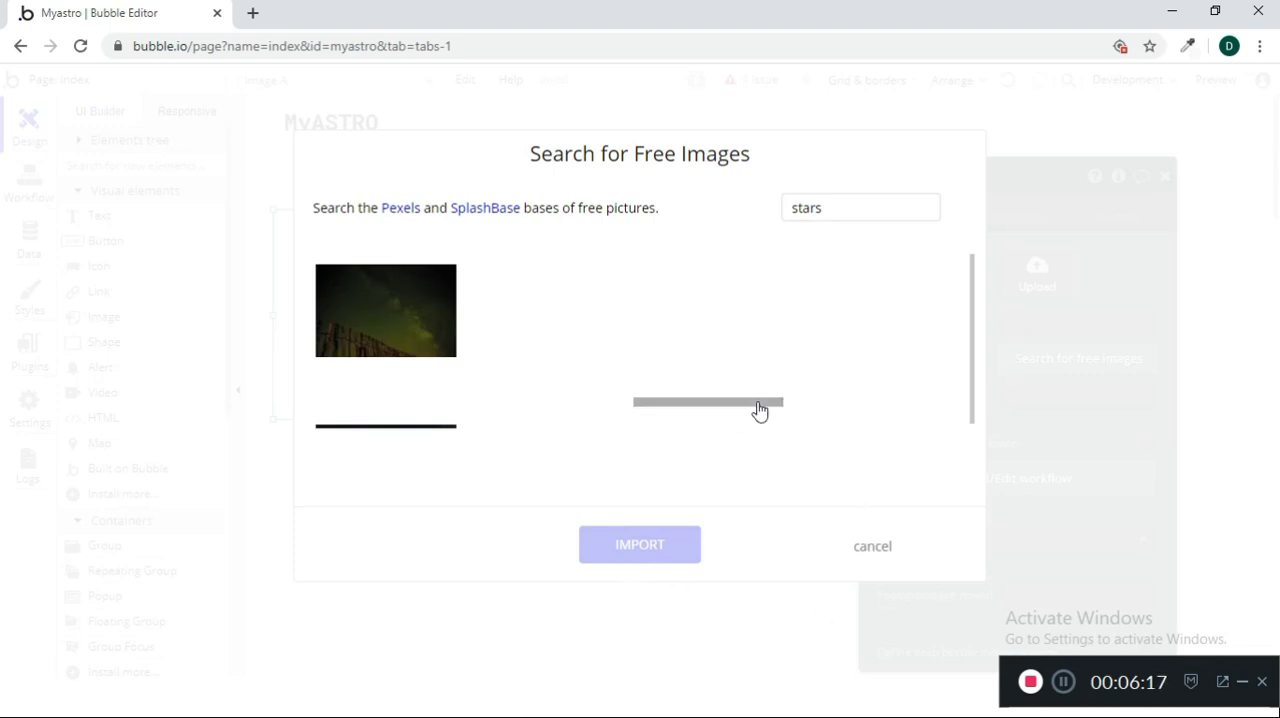
pyautogui.click(850, 209)
pyautogui.press('Return')
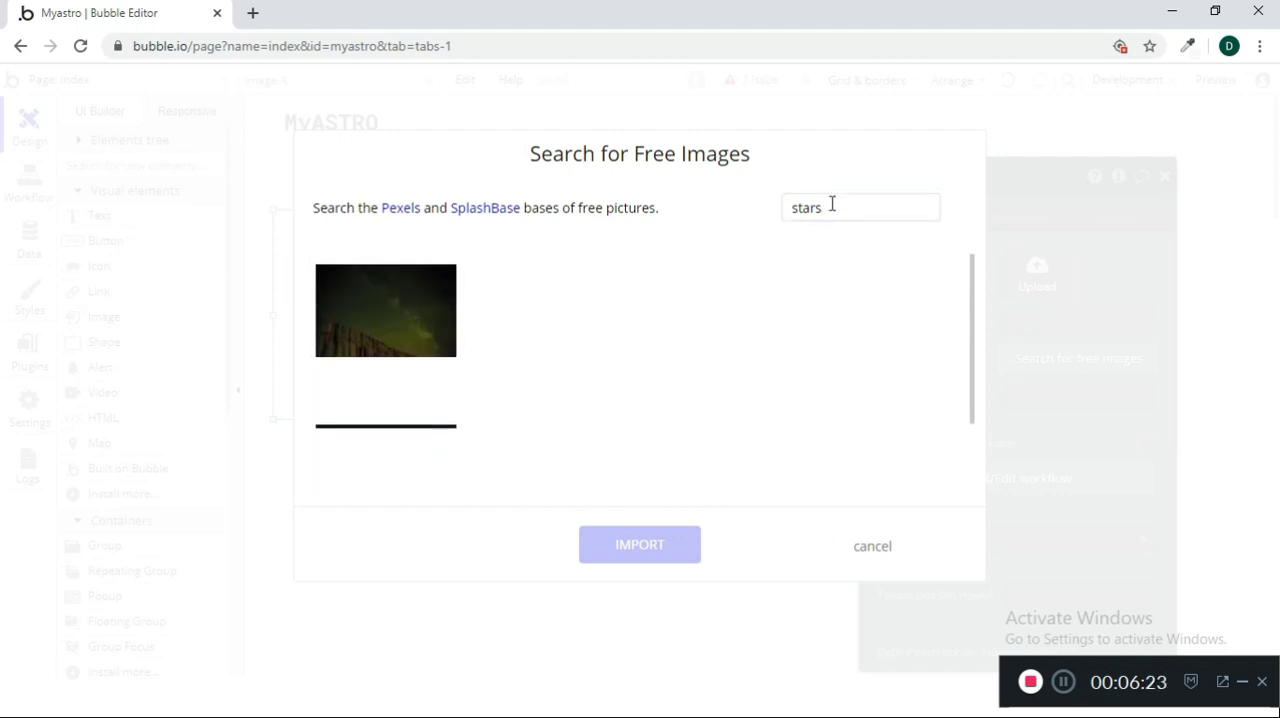
# Replace the search term with "planets" and search the free images again
pyautogui.moveTo(831, 205); pyautogui.dragTo(753, 218)
pyautogui.press('BackSpace')
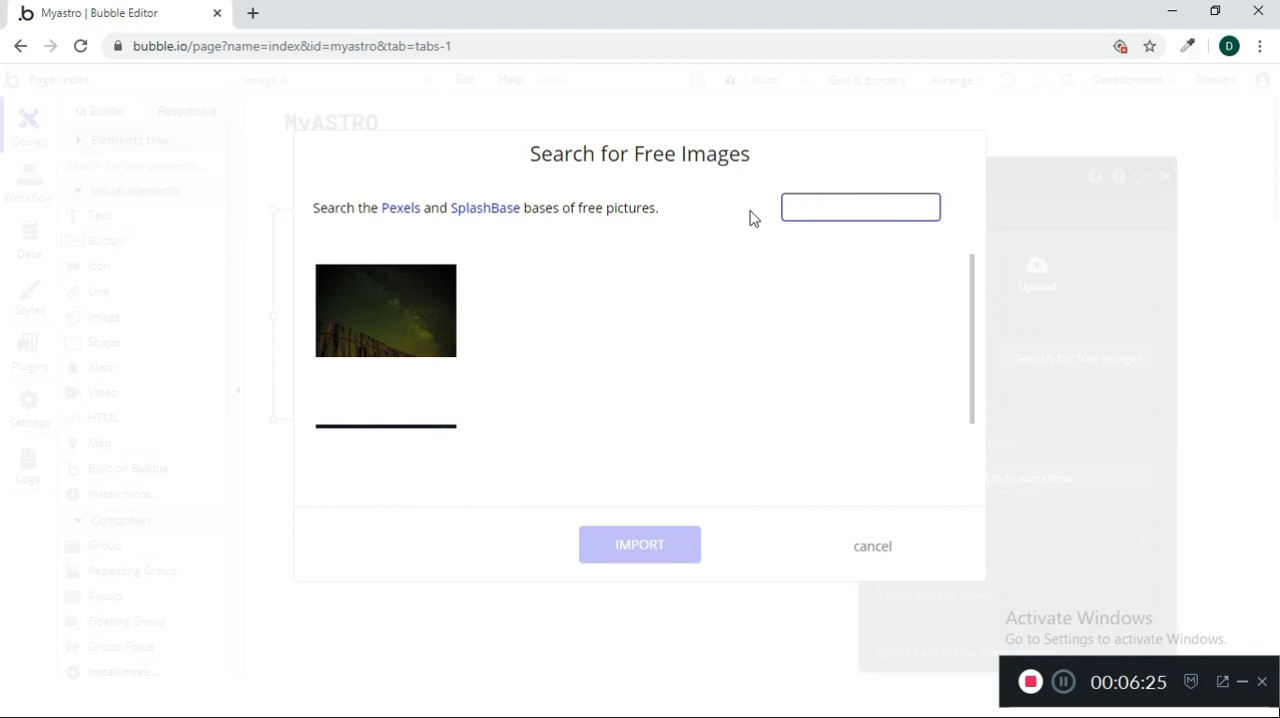
pyautogui.write('planets')
pyautogui.press('Return')
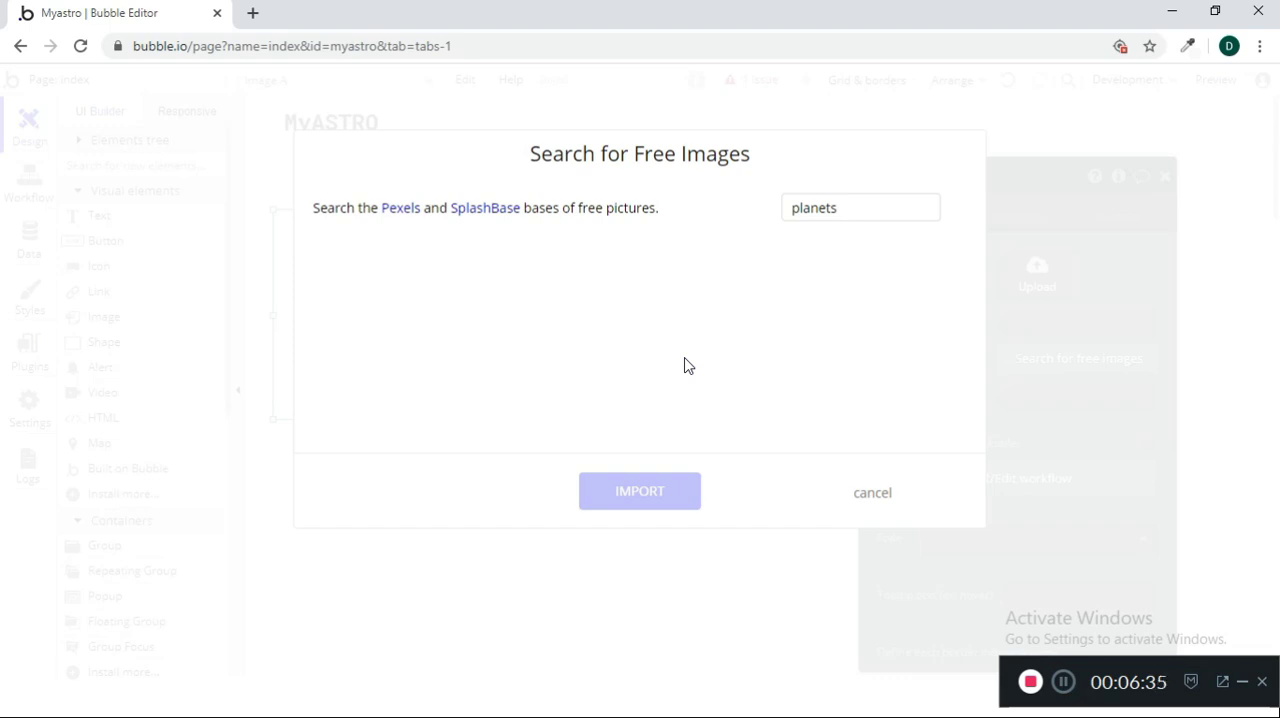
pyautogui.click(883, 208)
pyautogui.click(874, 500)
pyautogui.click(1079, 358)
pyautogui.moveTo(860, 207); pyautogui.dragTo(739, 208)
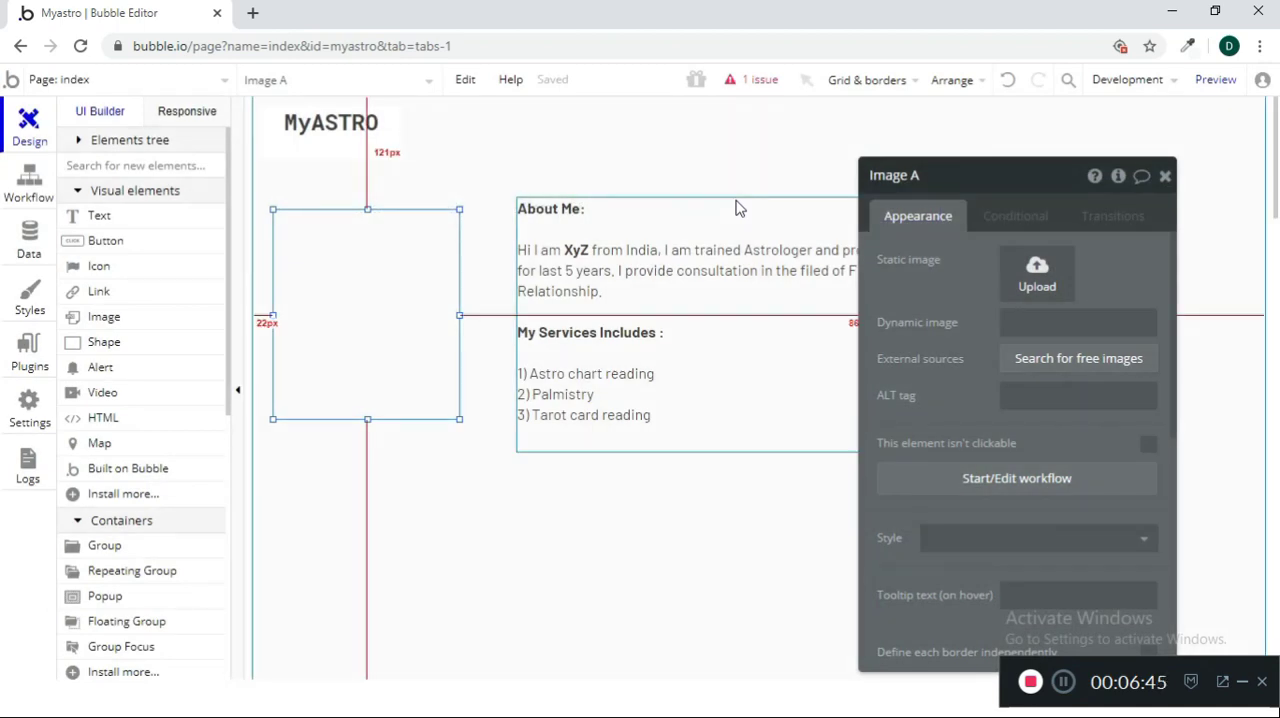
# Search the free images for "house" for the image element
pyautogui.click(1049, 370)
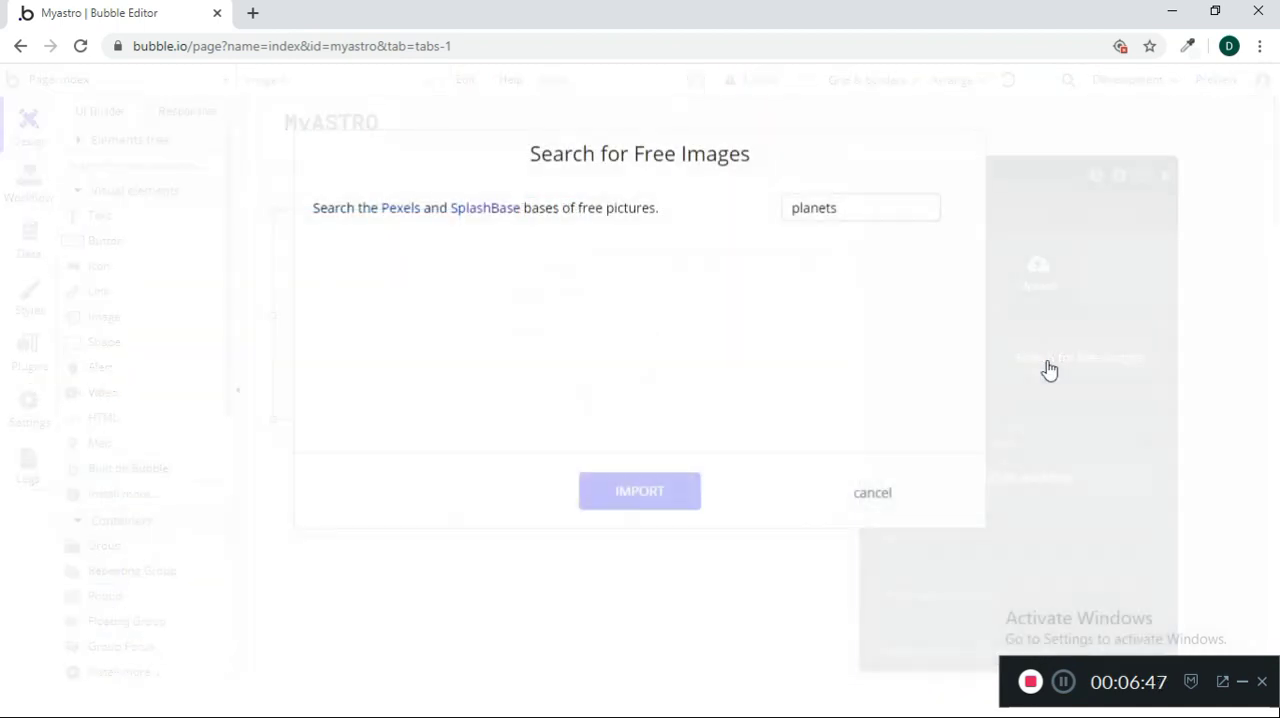
pyautogui.doubleClick(851, 210)
pyautogui.click(849, 208)
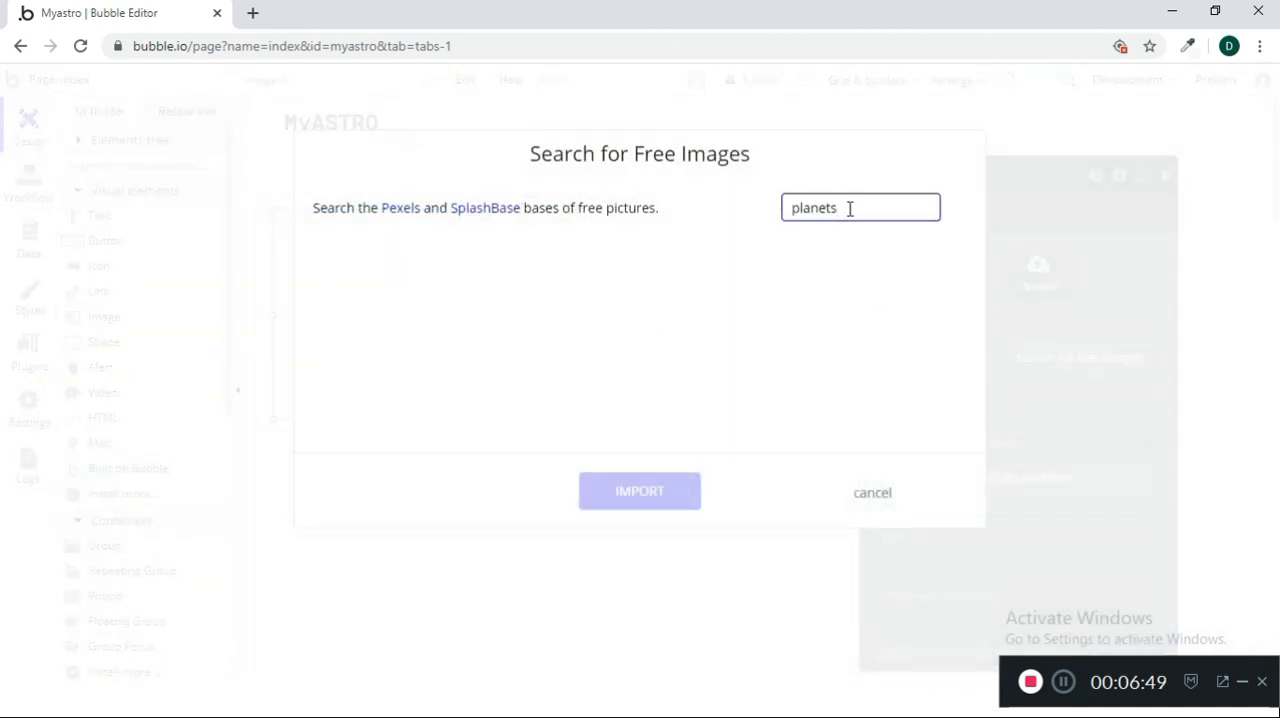
pyautogui.doubleClick(849, 208)
pyautogui.press('BackSpace')
pyautogui.write('house')
pyautogui.press('Return')
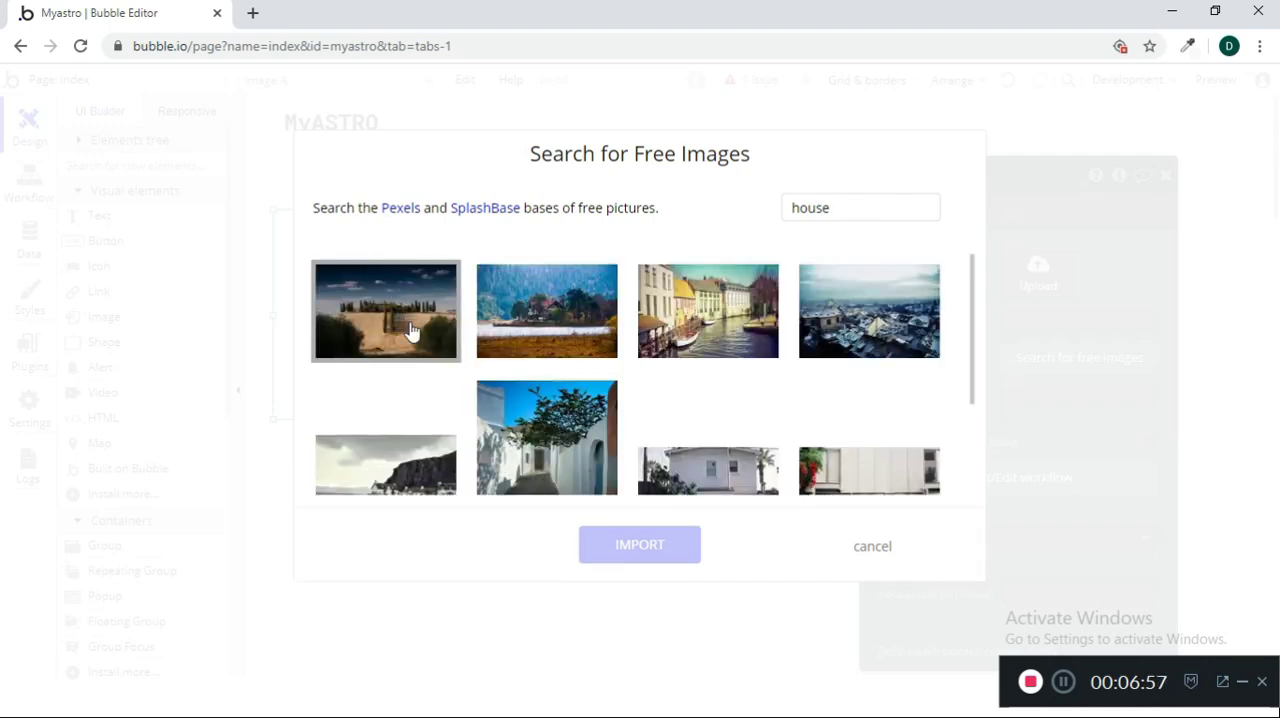
# Browse the house pictures and import the one of a red-roofed house among trees by the water
pyautogui.scroll(-3, 757, 357)
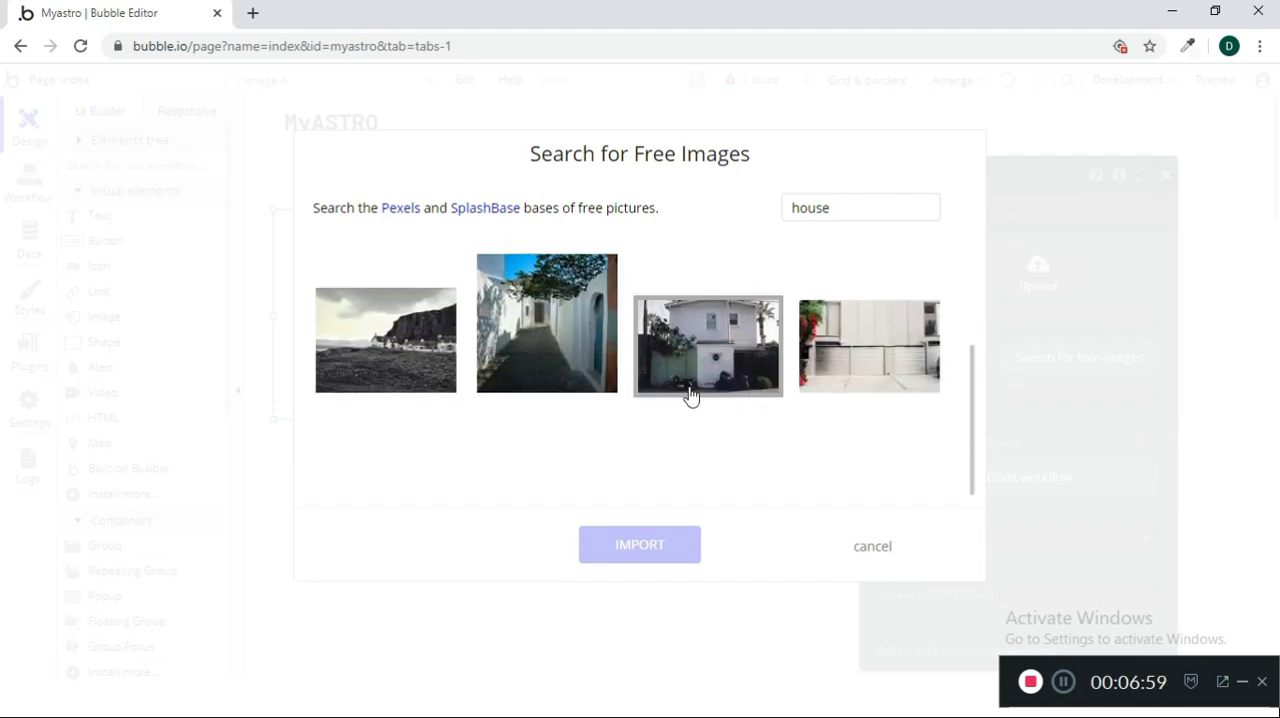
pyautogui.scroll(3, 690, 395)
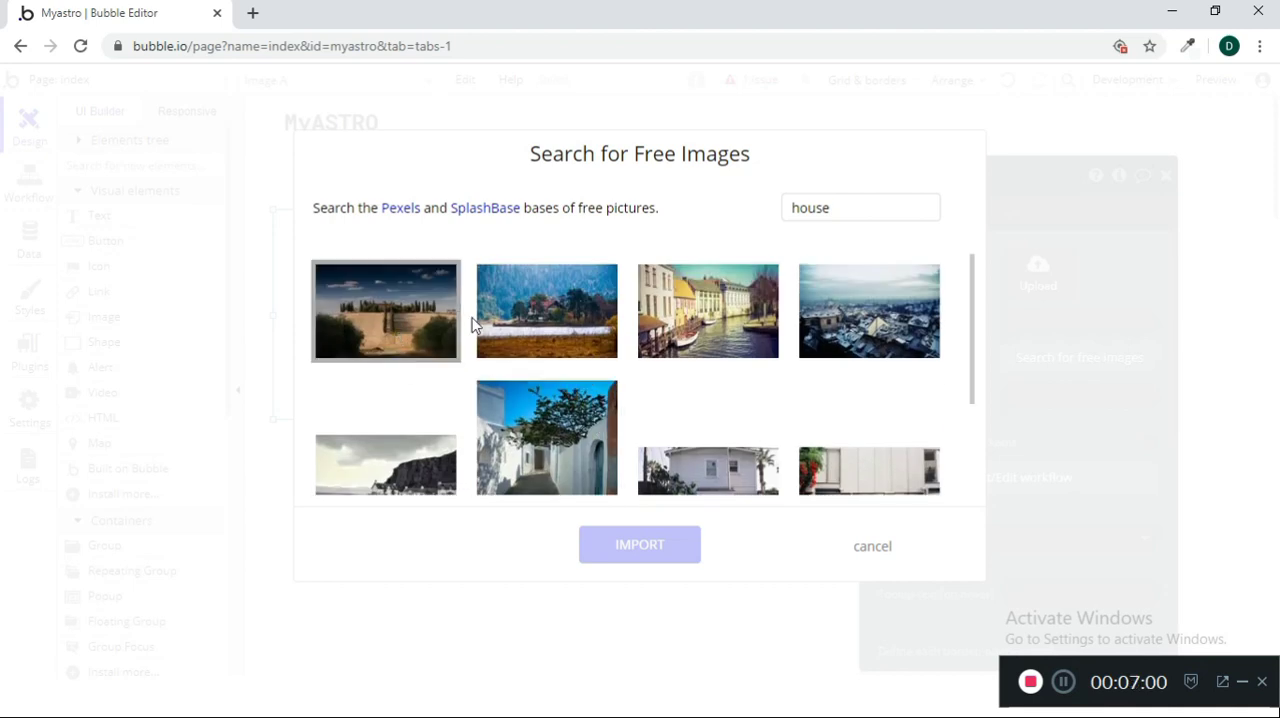
pyautogui.click(492, 322)
pyautogui.click(640, 546)
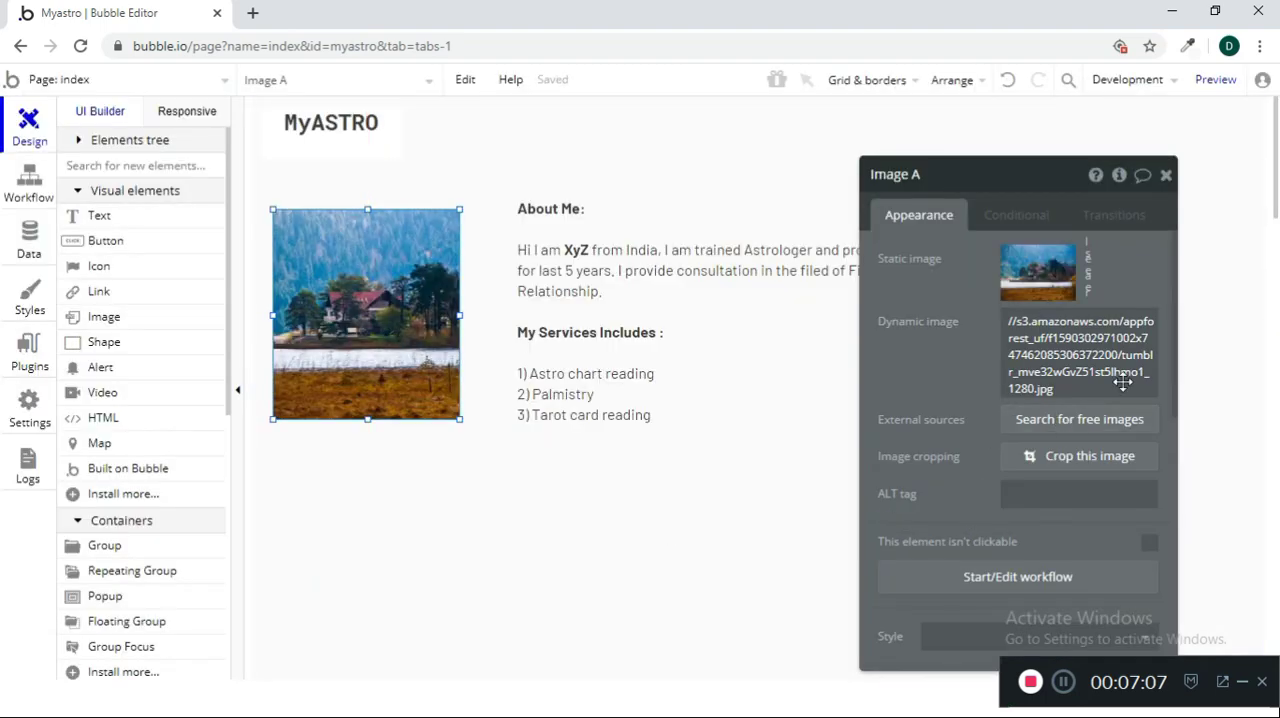
# Widen the house image to a landscape shape and move the About Me text right, aligning its top with the image
pyautogui.click(1166, 175)
pyautogui.doubleClick(749, 357)
pyautogui.click(1166, 175)
pyautogui.moveTo(776, 354); pyautogui.dragTo(877, 357)
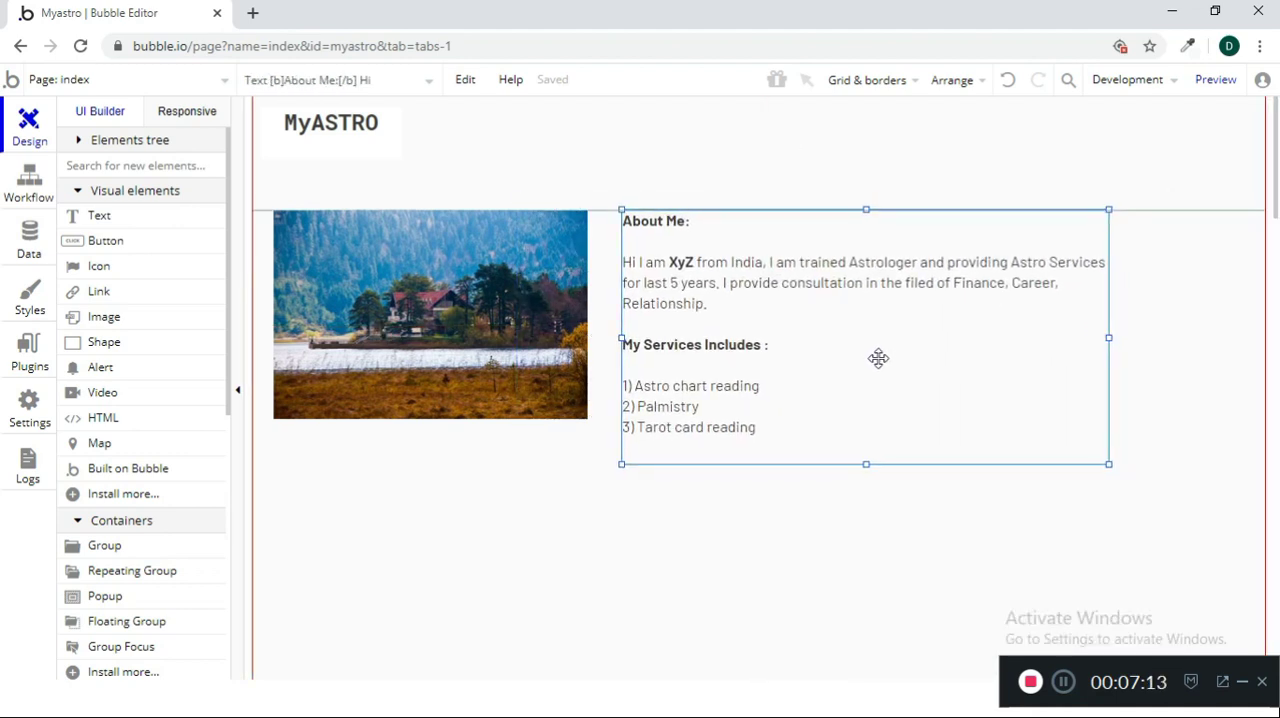
# Shorten the About Me text box to about 247 px high and widen it toward the right edge of the page
pyautogui.moveTo(866, 462); pyautogui.dragTo(867, 443)
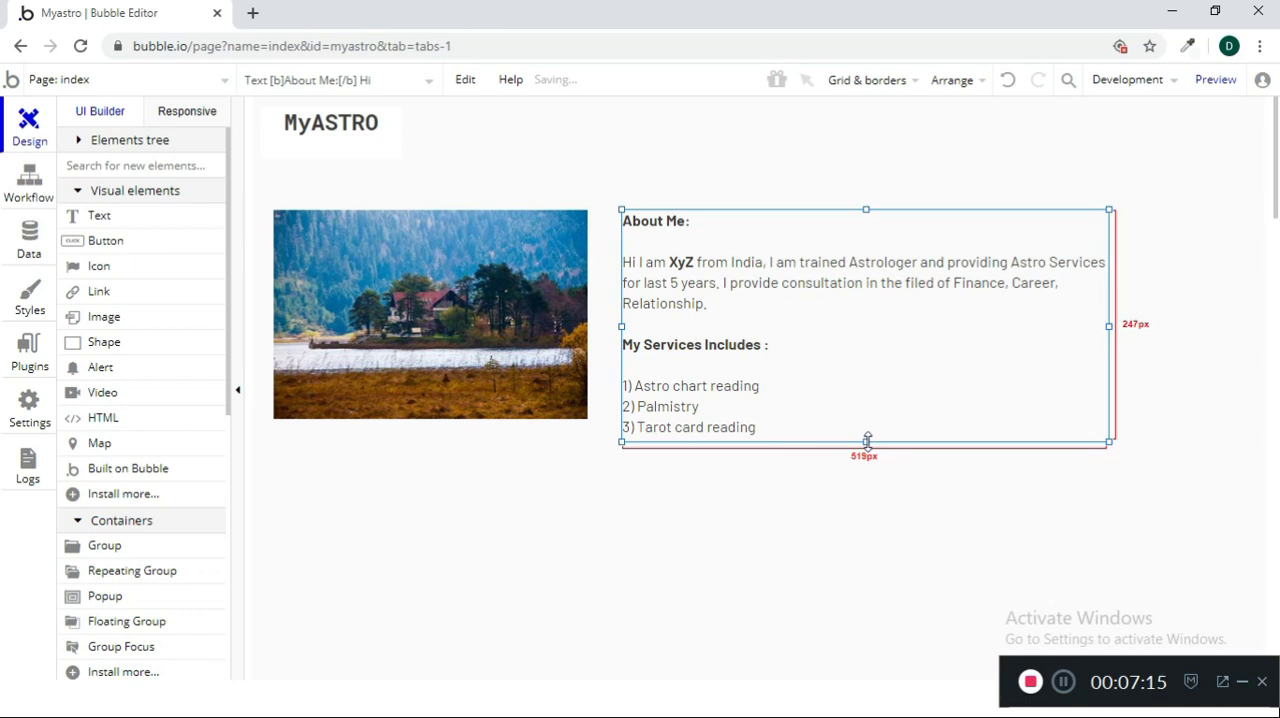
pyautogui.click(857, 450)
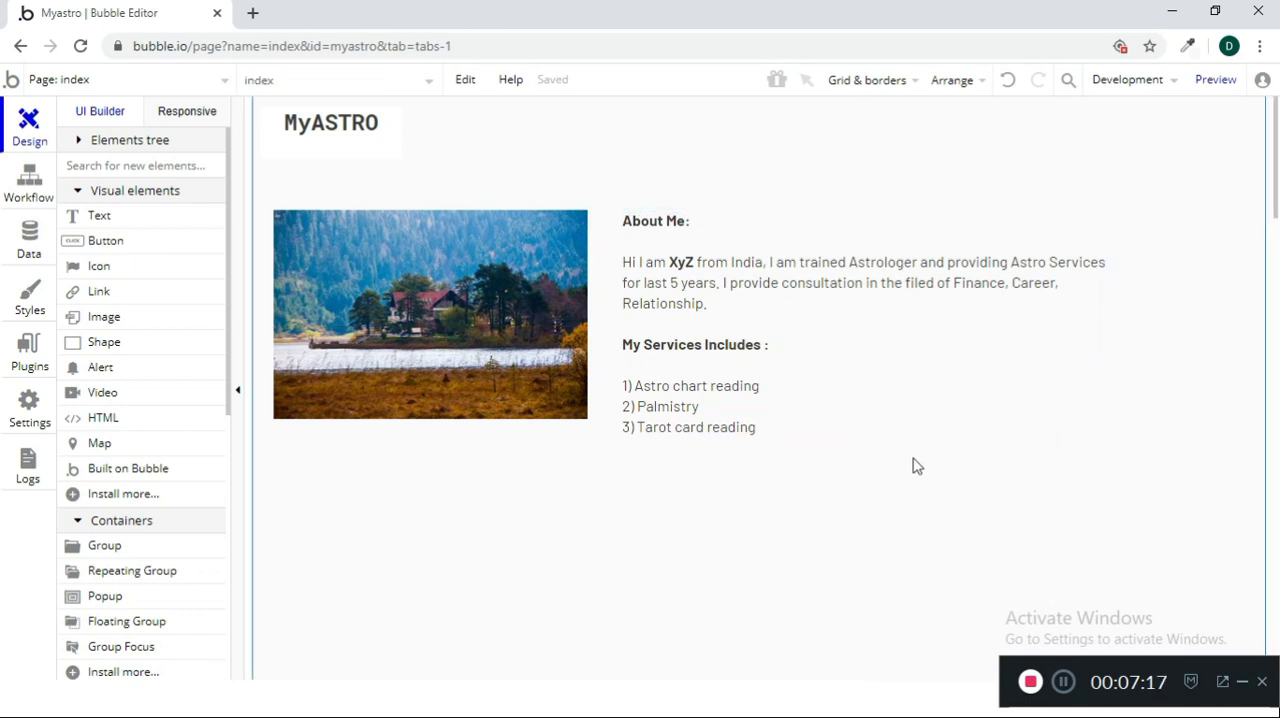
pyautogui.click(940, 424)
pyautogui.moveTo(1107, 325); pyautogui.dragTo(1233, 325)
pyautogui.click(708, 530)
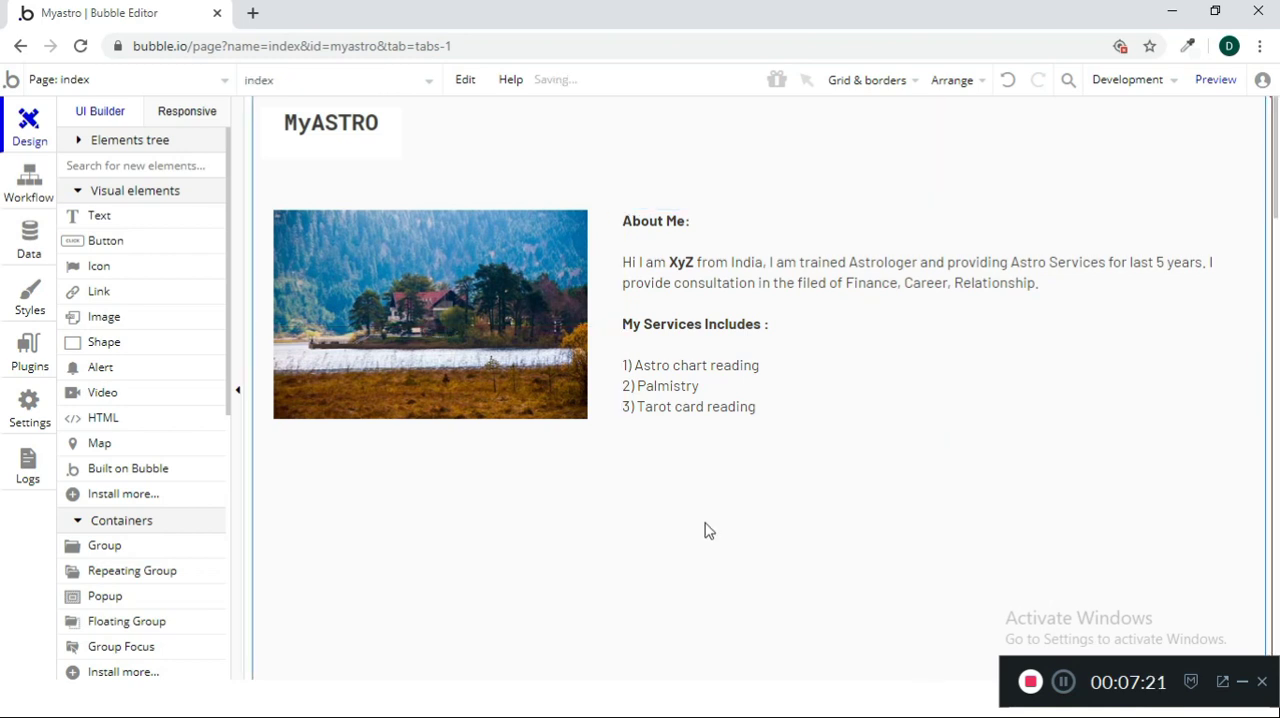
pyautogui.click(458, 352)
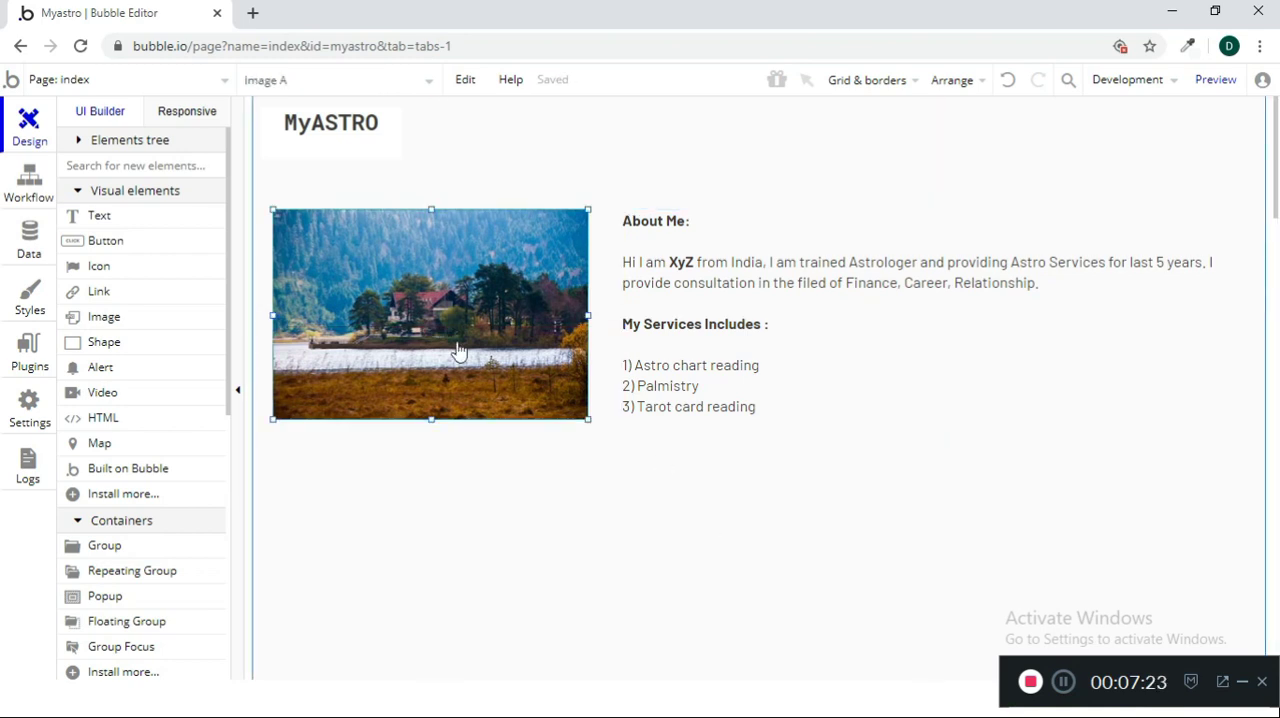
pyautogui.click(456, 492)
pyautogui.scroll(-1, 488, 487)
pyautogui.scroll(1, 488, 487)
pyautogui.scroll(-2, 488, 487)
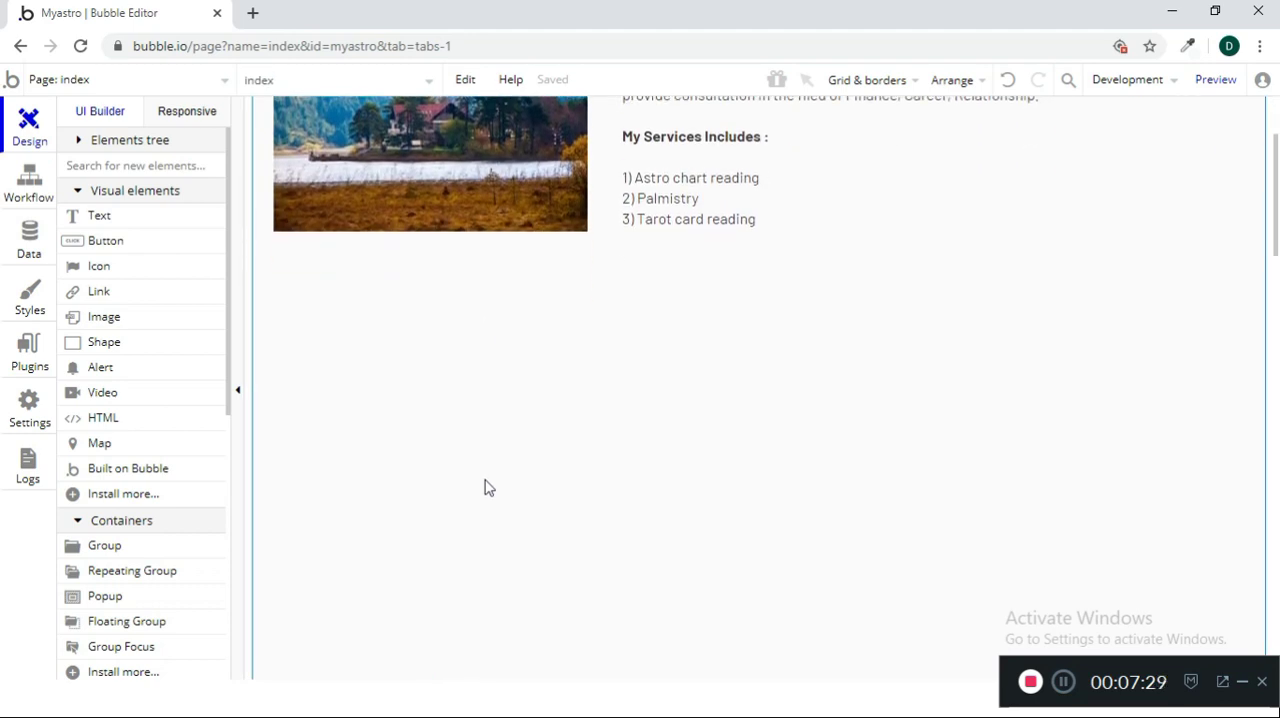
pyautogui.scroll(2, 488, 487)
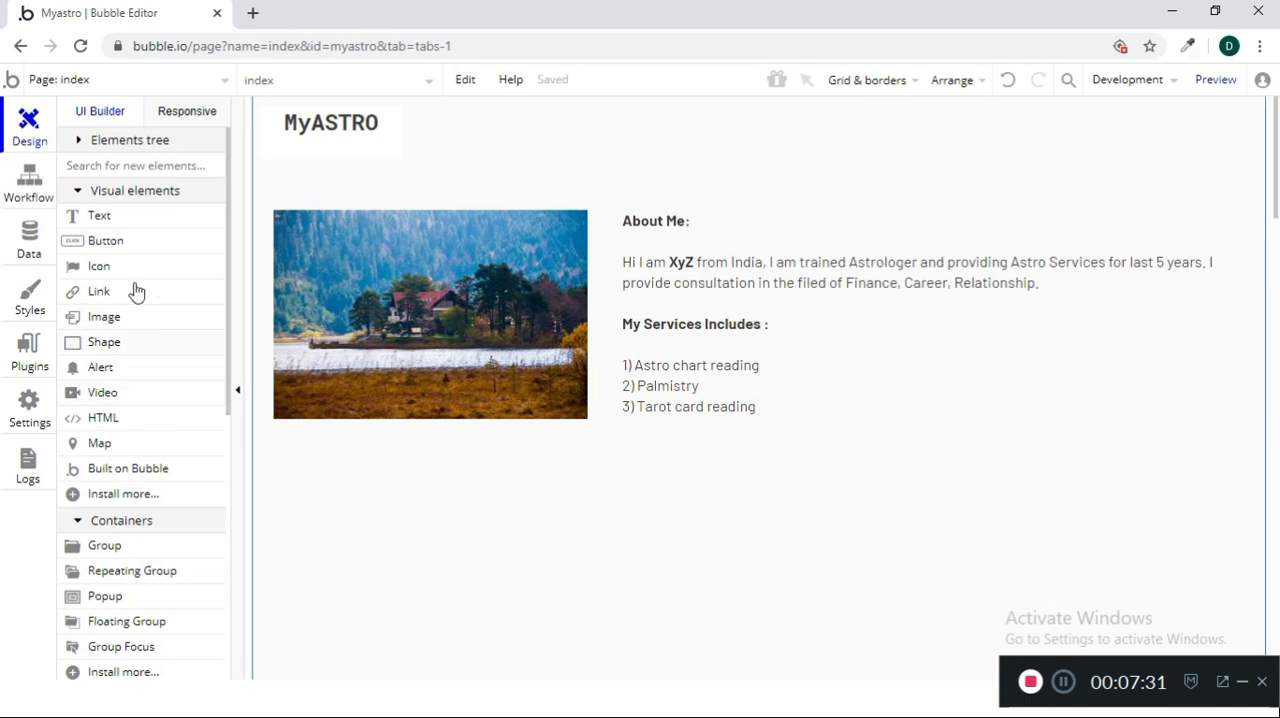
# Place a text element about 666 px wide below the house image, near its left edge, and open it for editing
pyautogui.click(113, 221)
pyautogui.click(454, 487)
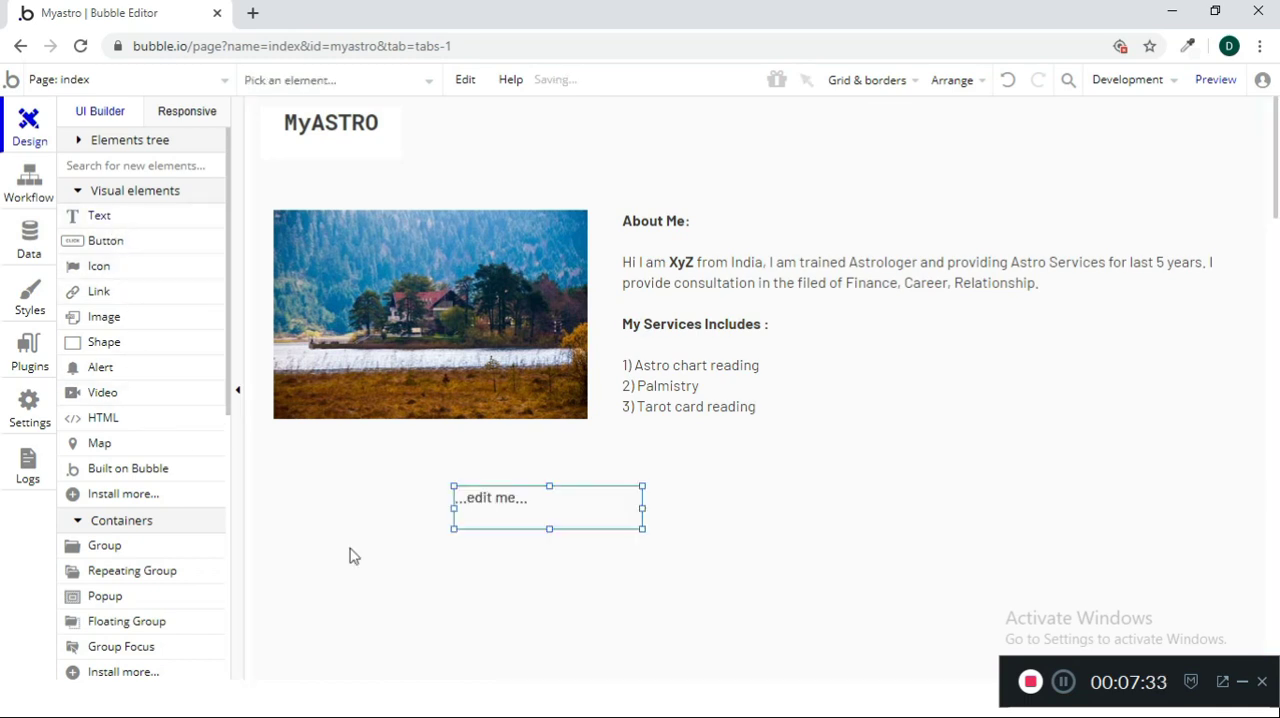
pyautogui.moveTo(543, 503)
pyautogui.mouseDown()
pyautogui.moveTo(437, 494)
pyautogui.moveTo(447, 517)
pyautogui.moveTo(486, 500)
pyautogui.moveTo(536, 524)
pyautogui.mouseUp()
pyautogui.click(540, 550)
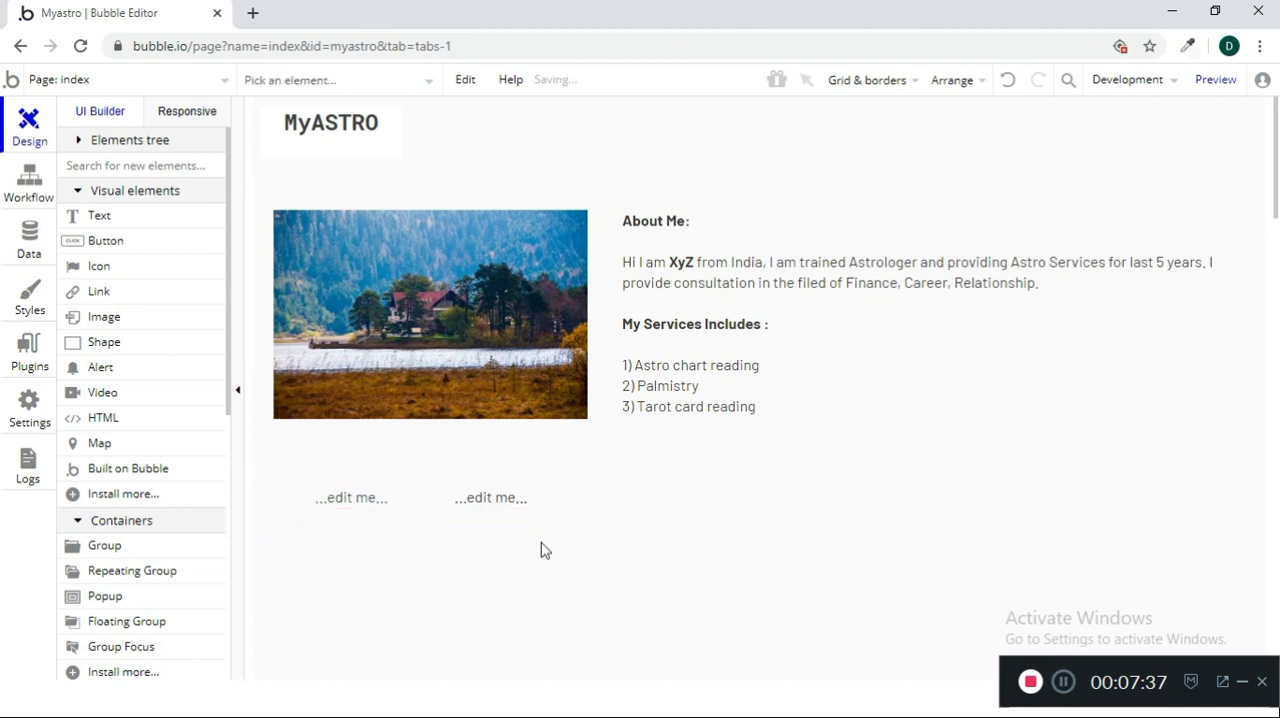
pyautogui.click(421, 489)
pyautogui.moveTo(491, 494); pyautogui.dragTo(328, 508)
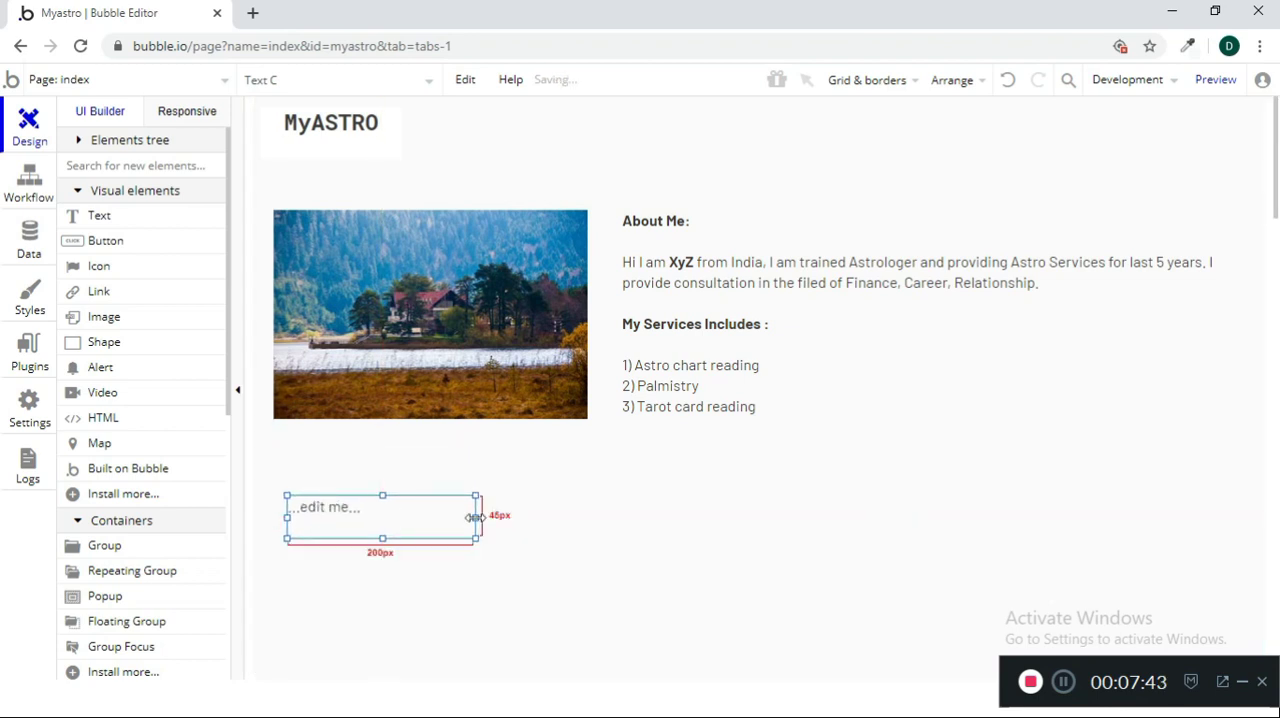
pyautogui.moveTo(475, 517); pyautogui.dragTo(911, 586)
pyautogui.doubleClick(624, 521)
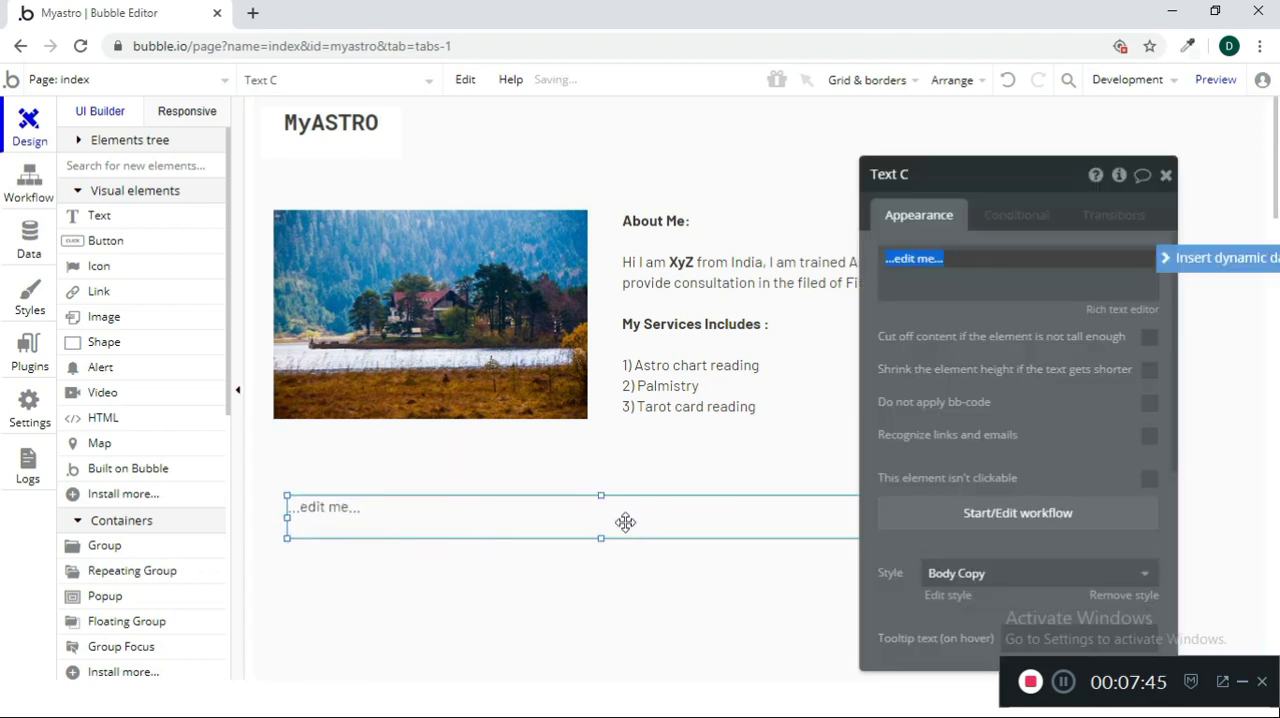
pyautogui.write('Boo')
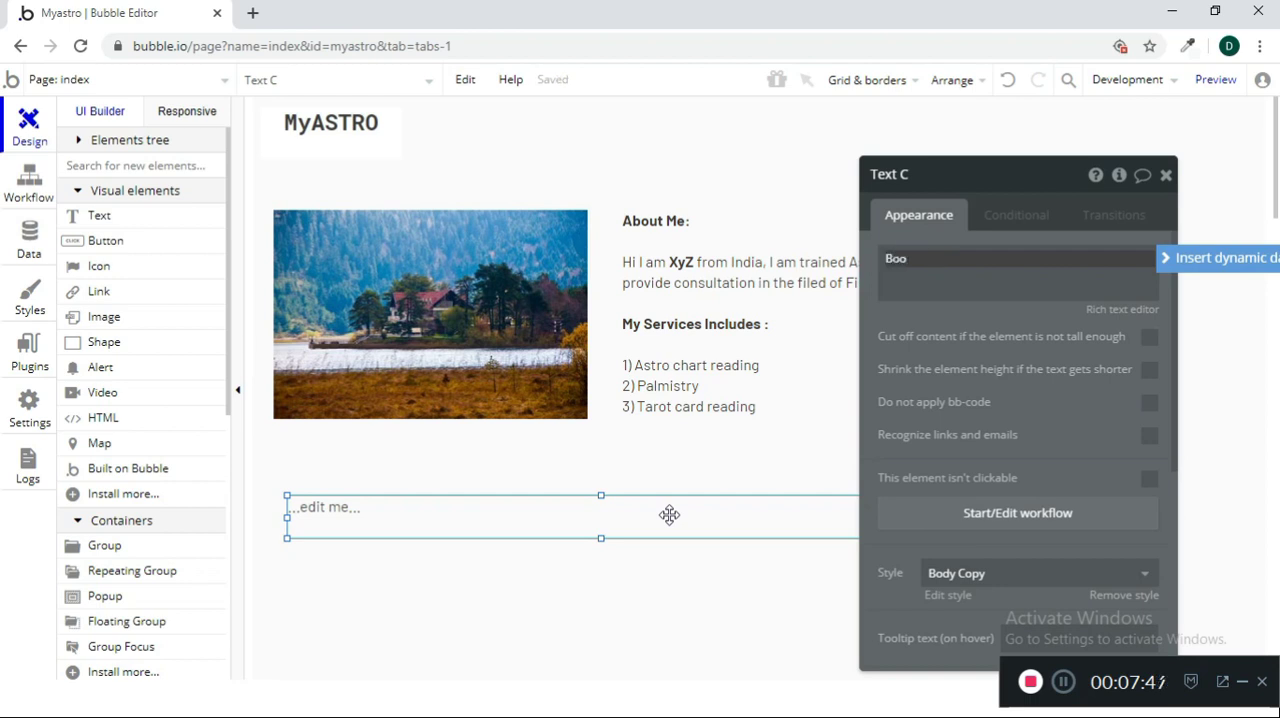
pyautogui.press('BackSpace')
pyautogui.press('BackSpace')
pyautogui.write('Available')
# Replace the whole content of the text element below the image with "Book Services"
pyautogui.hotkey('ctrl', 'a')
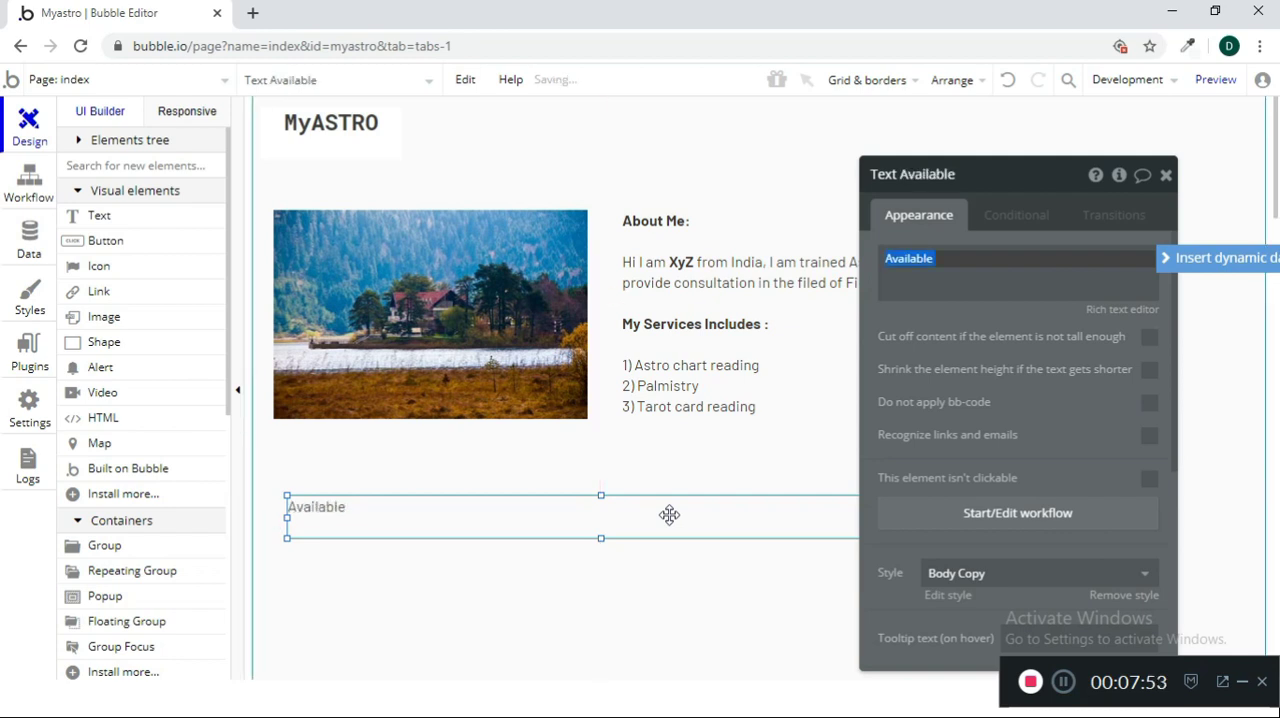
pyautogui.write('Book Services')
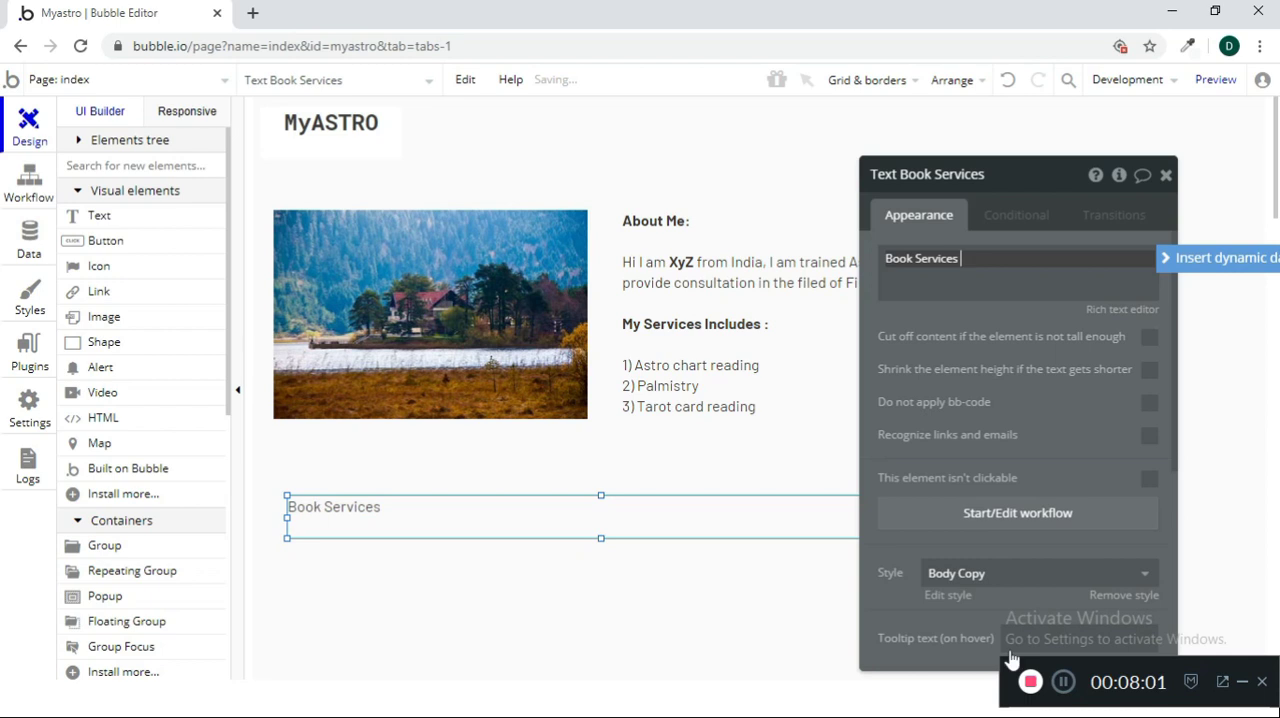
# Apply the H2 Heading - Dark style to the Book Services text and narrow its box to about 252 px
pyautogui.moveTo(1005, 198); pyautogui.dragTo(950, 128)
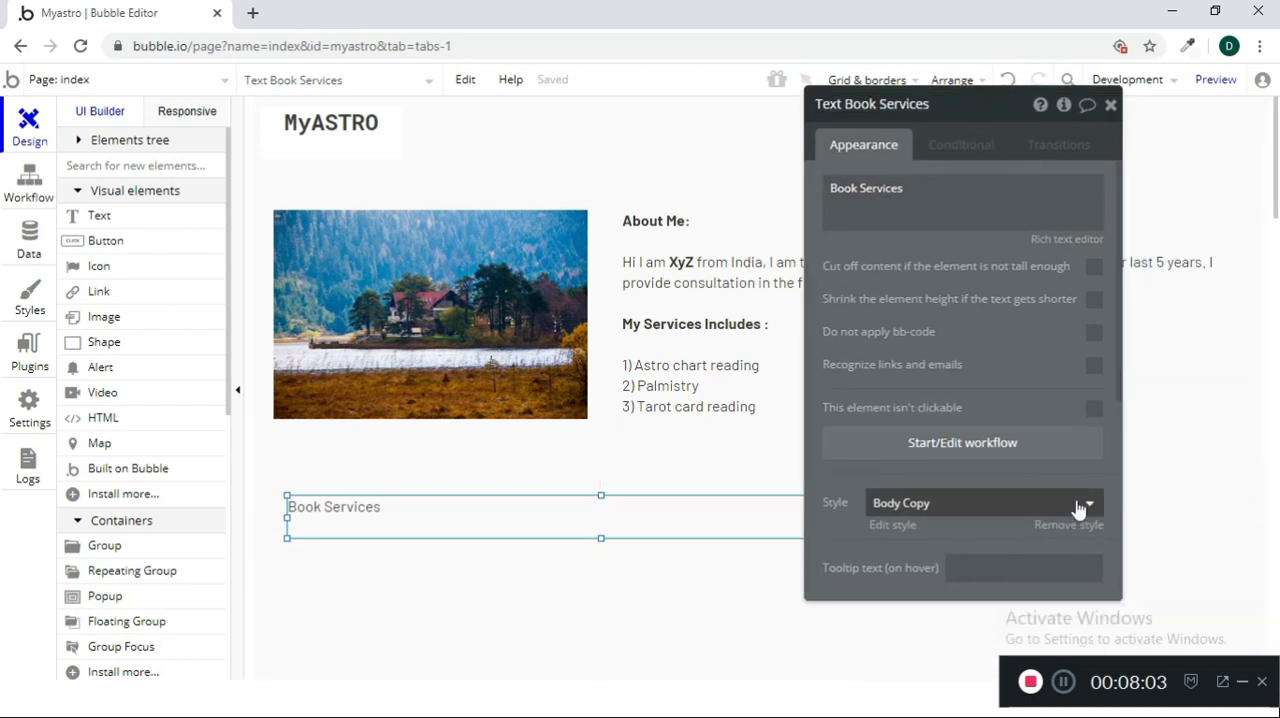
pyautogui.click(1082, 503)
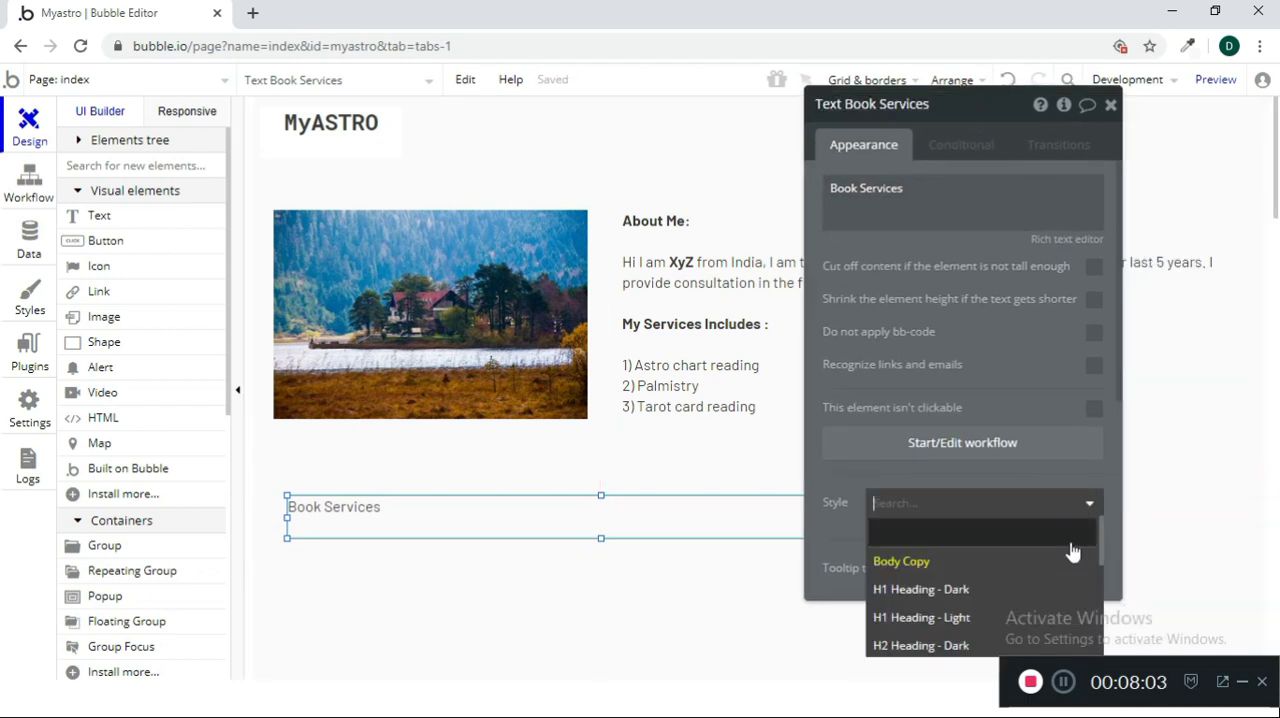
pyautogui.click(1004, 645)
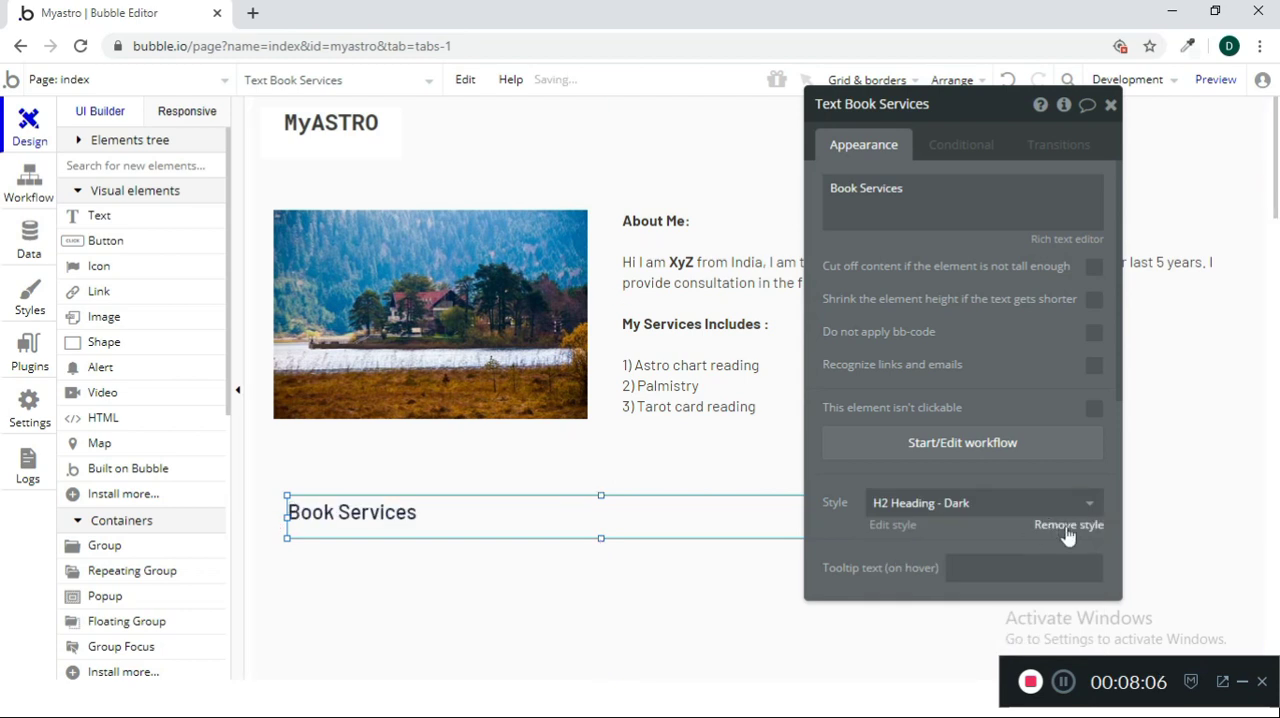
pyautogui.click(1110, 104)
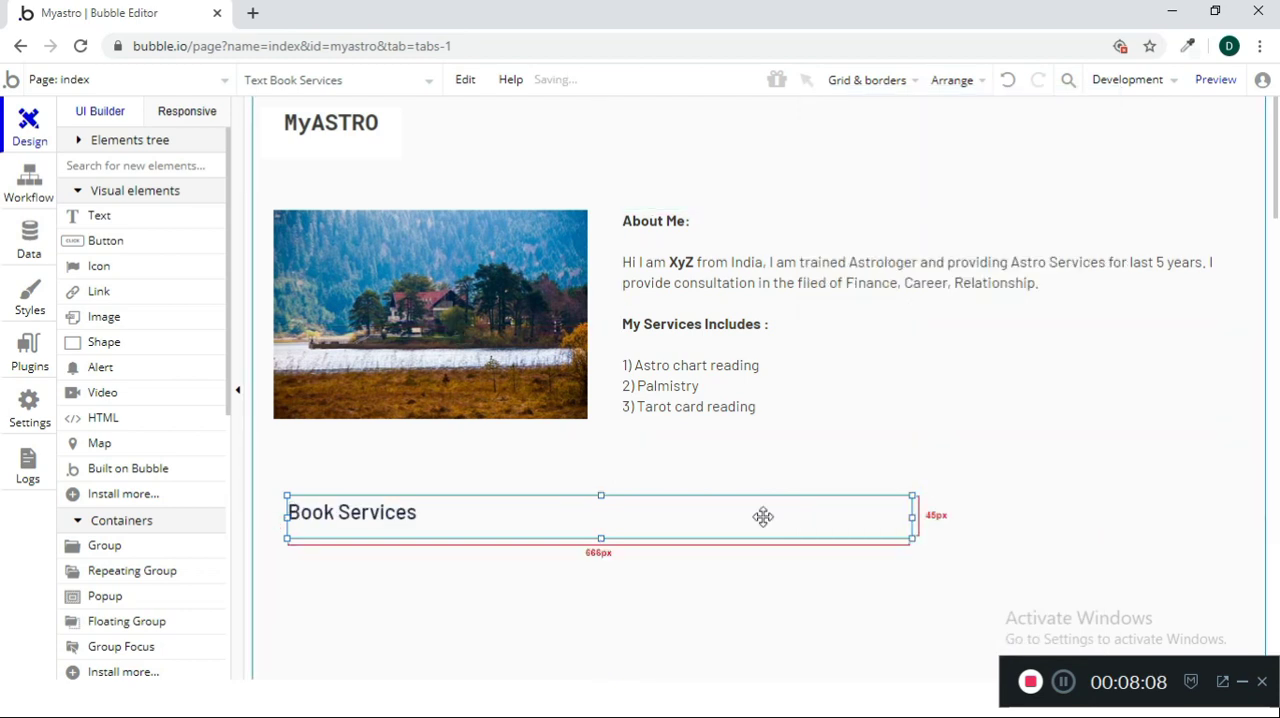
pyautogui.moveTo(906, 517); pyautogui.dragTo(523, 491)
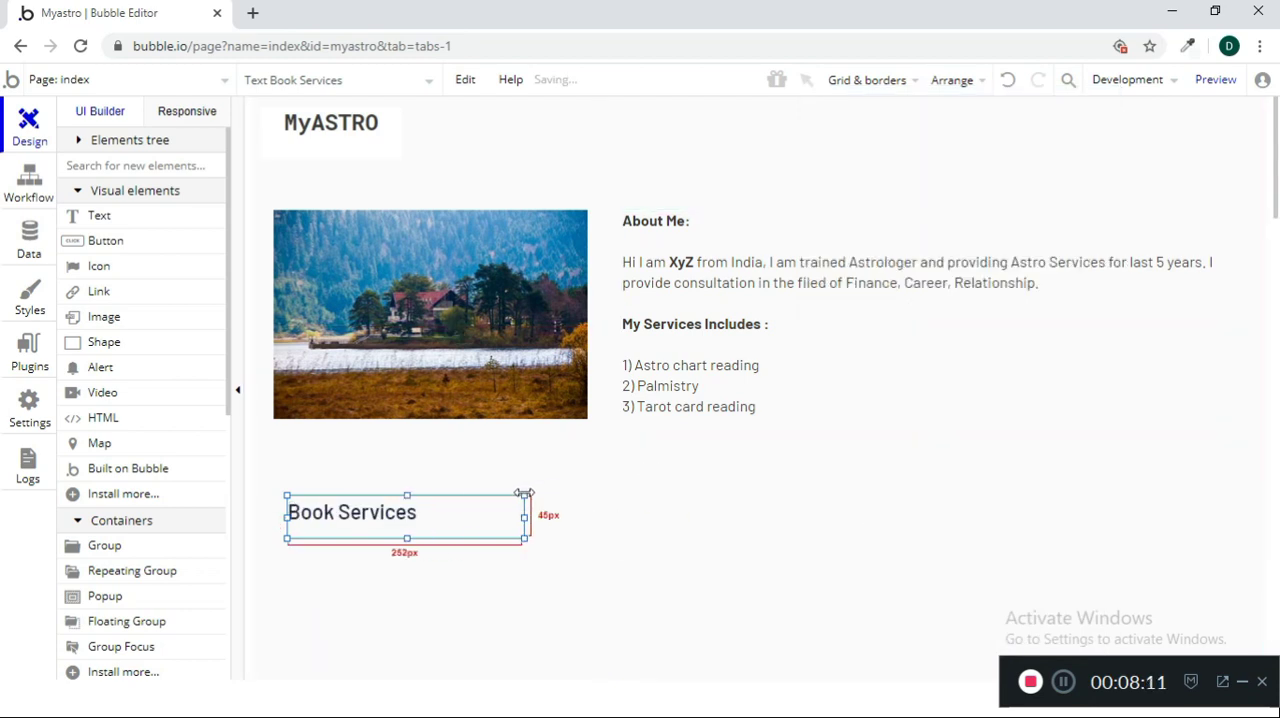
pyautogui.click(696, 604)
# Draw a dropdown below the Book Services heading and set its placeholder to "Select Service"
pyautogui.scroll(-2, 690, 590)
pyautogui.click(148, 166)
pyautogui.write('dr')
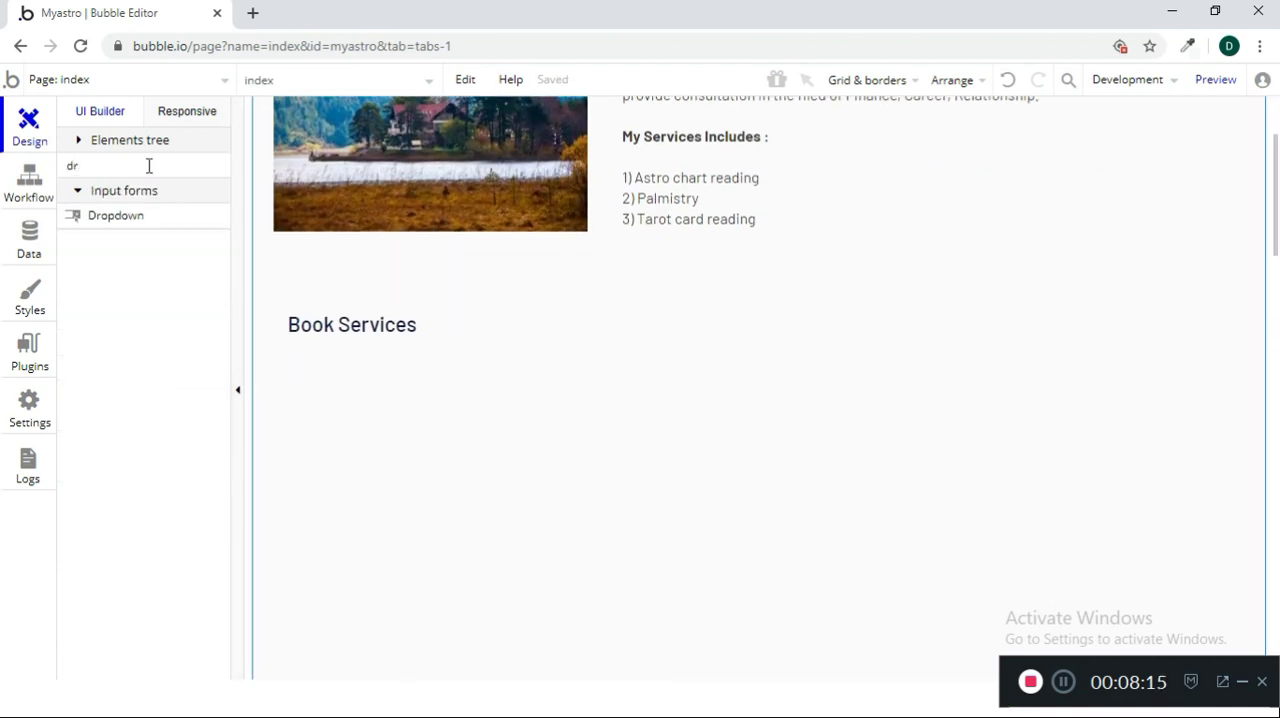
pyautogui.click(126, 222)
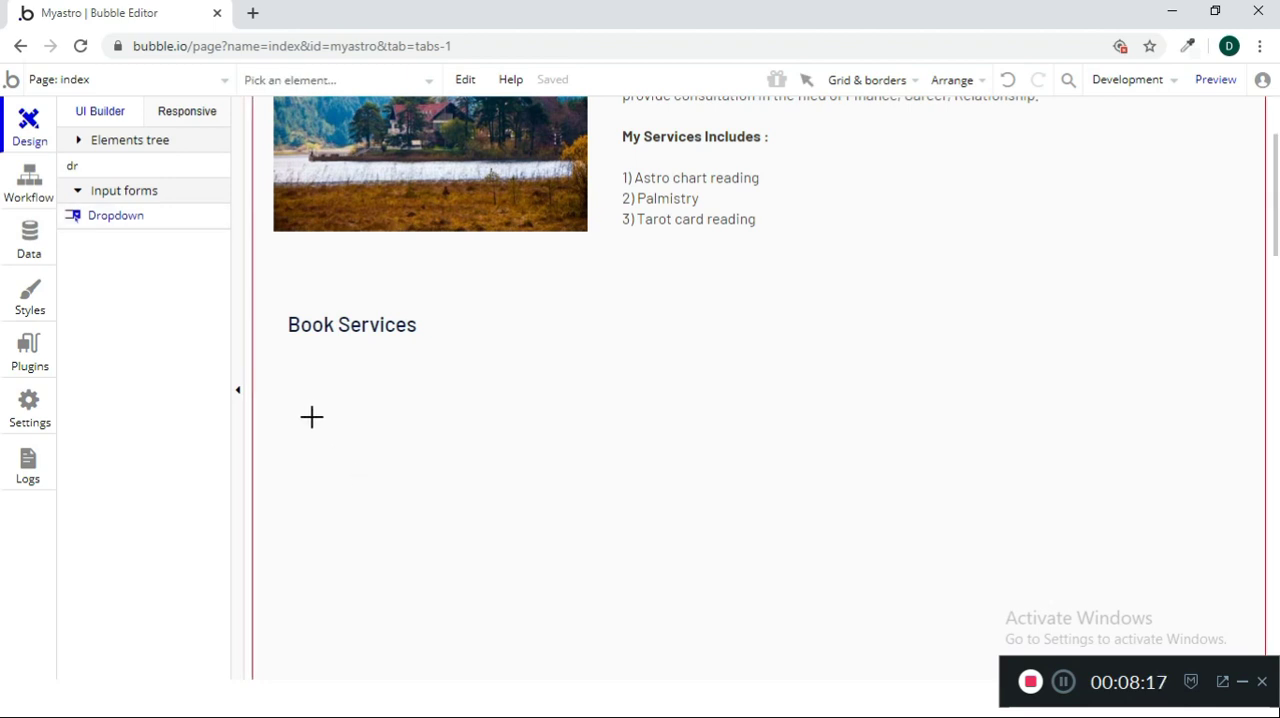
pyautogui.moveTo(296, 380); pyautogui.dragTo(713, 426)
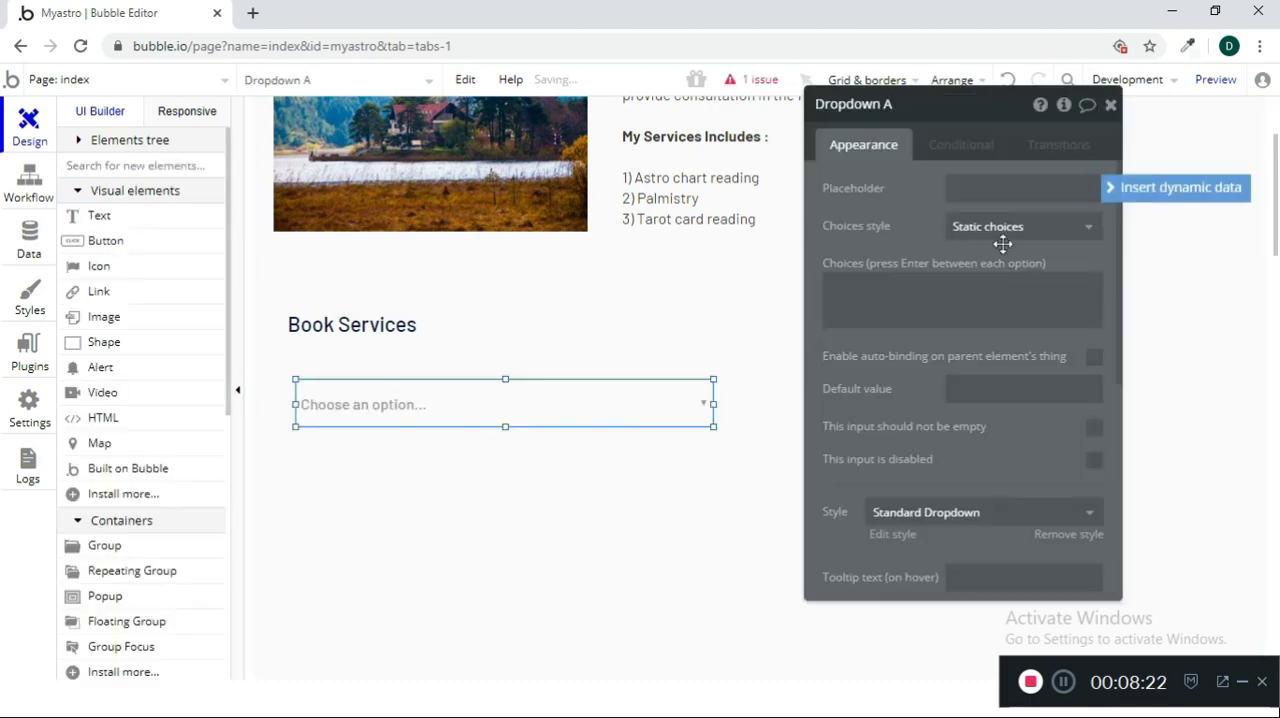
pyautogui.click(980, 190)
pyautogui.write('Select SEn')
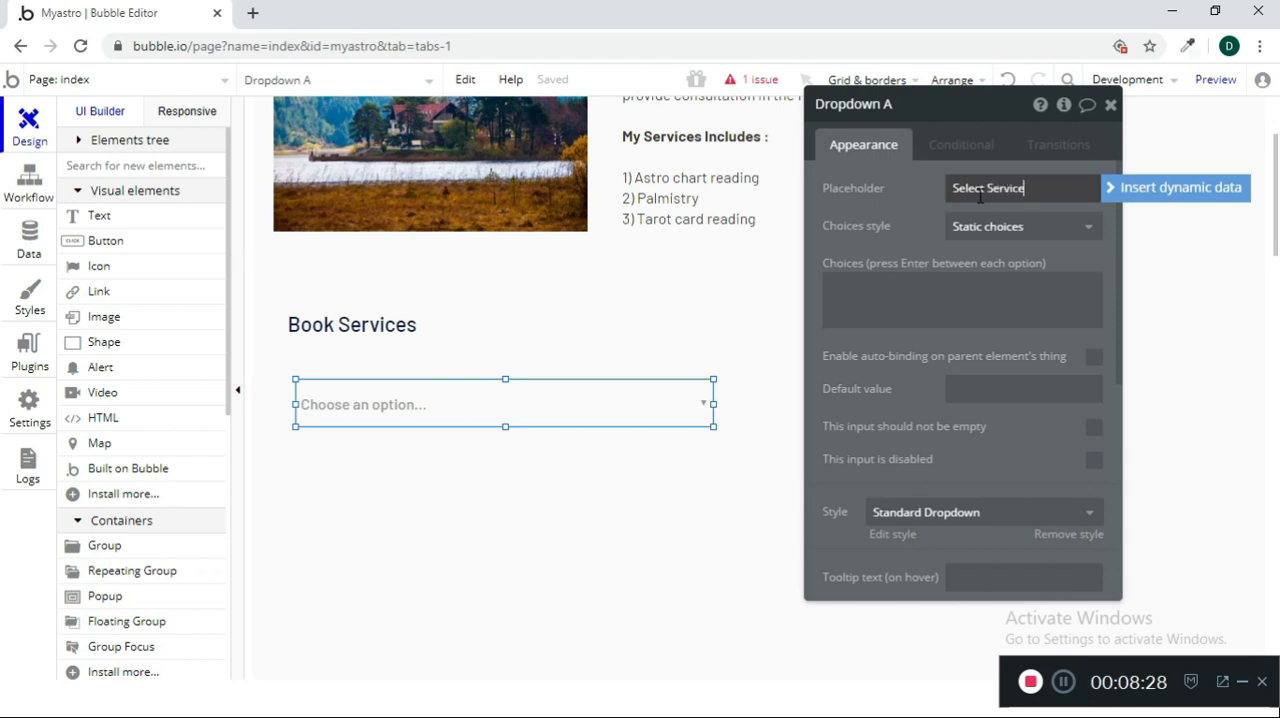
# Enter "Astro Reading - 30 mins - INR 1500" as the first static choice of the Select Service dropdown
pyautogui.click(974, 287)
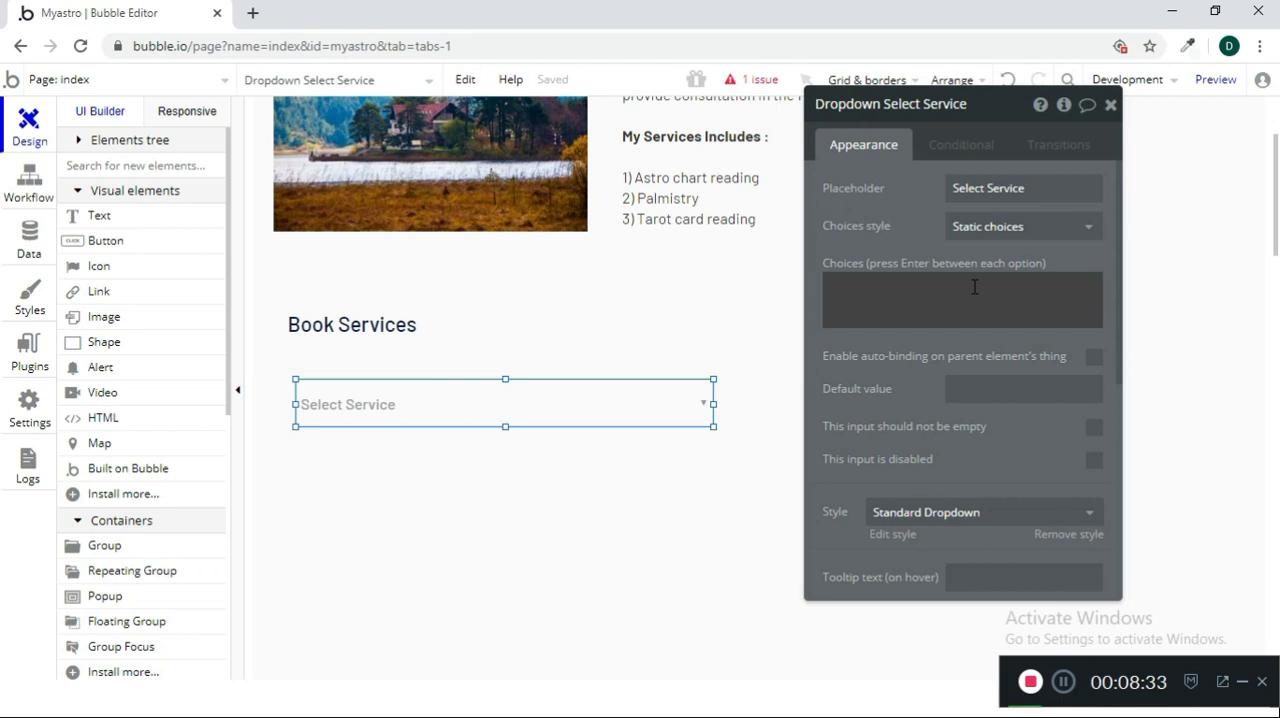
pyautogui.write('Asttro')
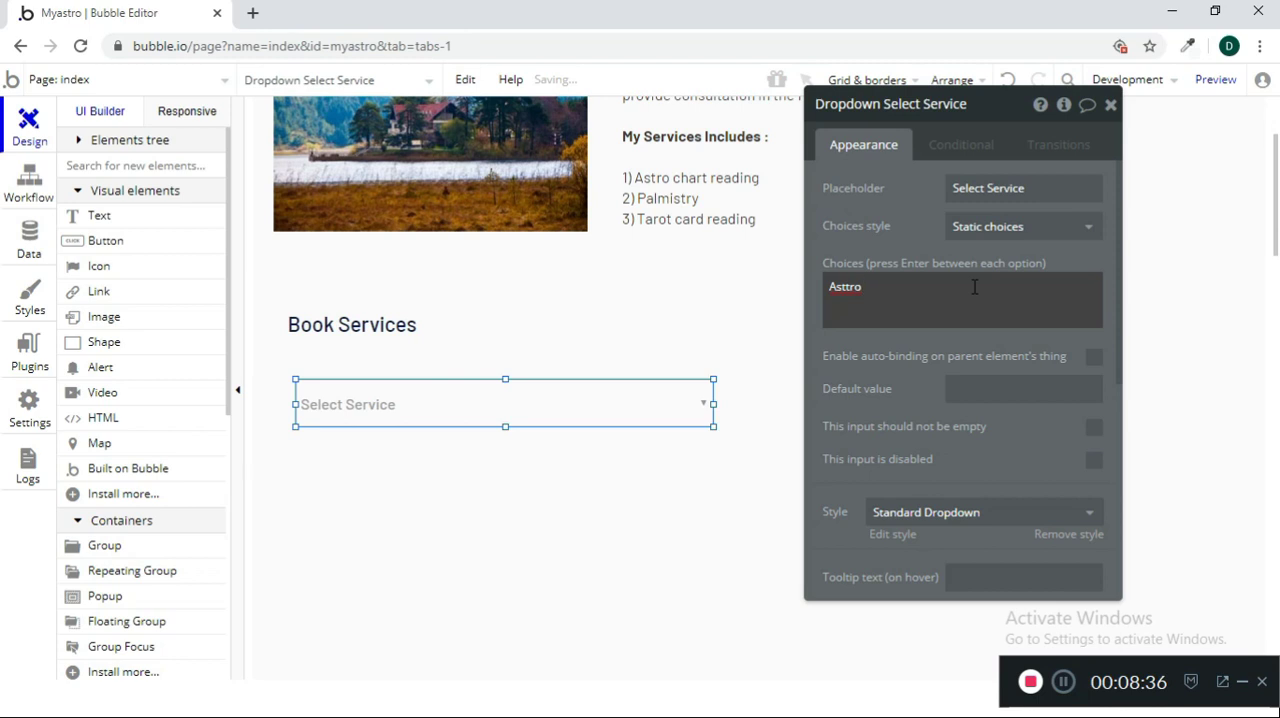
pyautogui.write('ro REa')
pyautogui.press('BackSpace')
pyautogui.press('BackSpace')
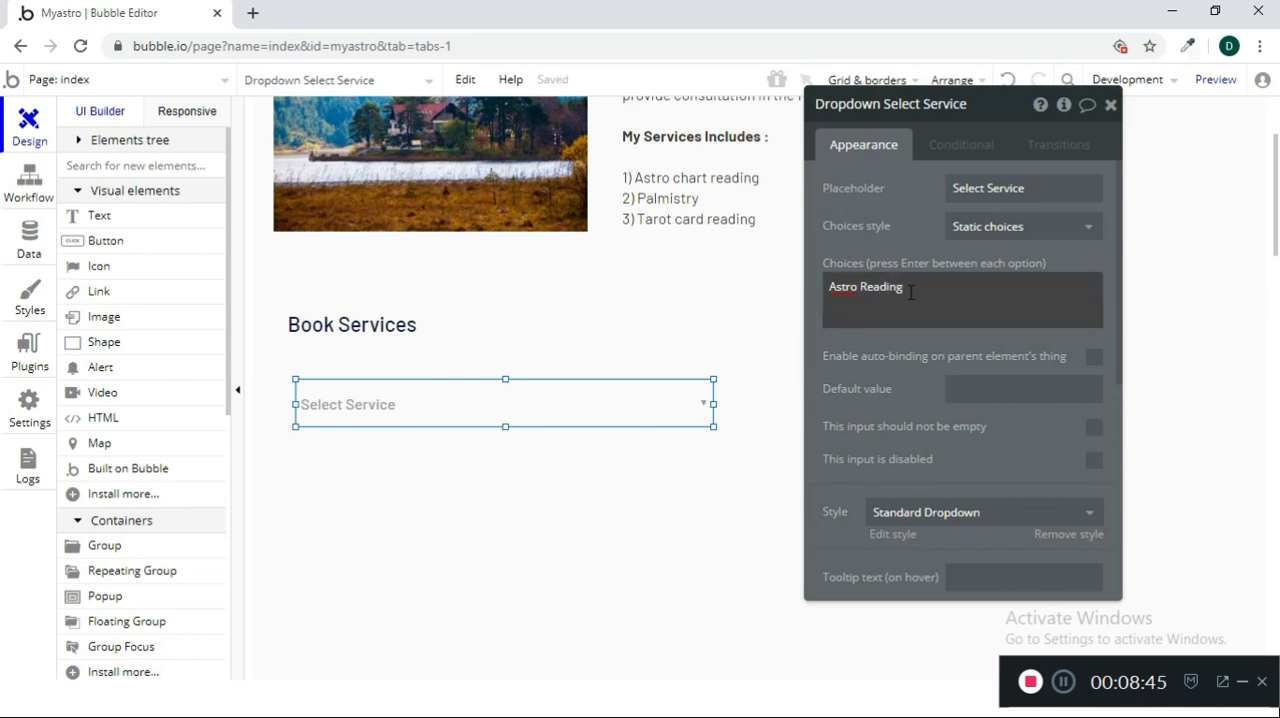
pyautogui.press('Return')
pyautogui.press('Up')
pyautogui.press('Down')
pyautogui.write('s - INR 1500')
pyautogui.press('Return')
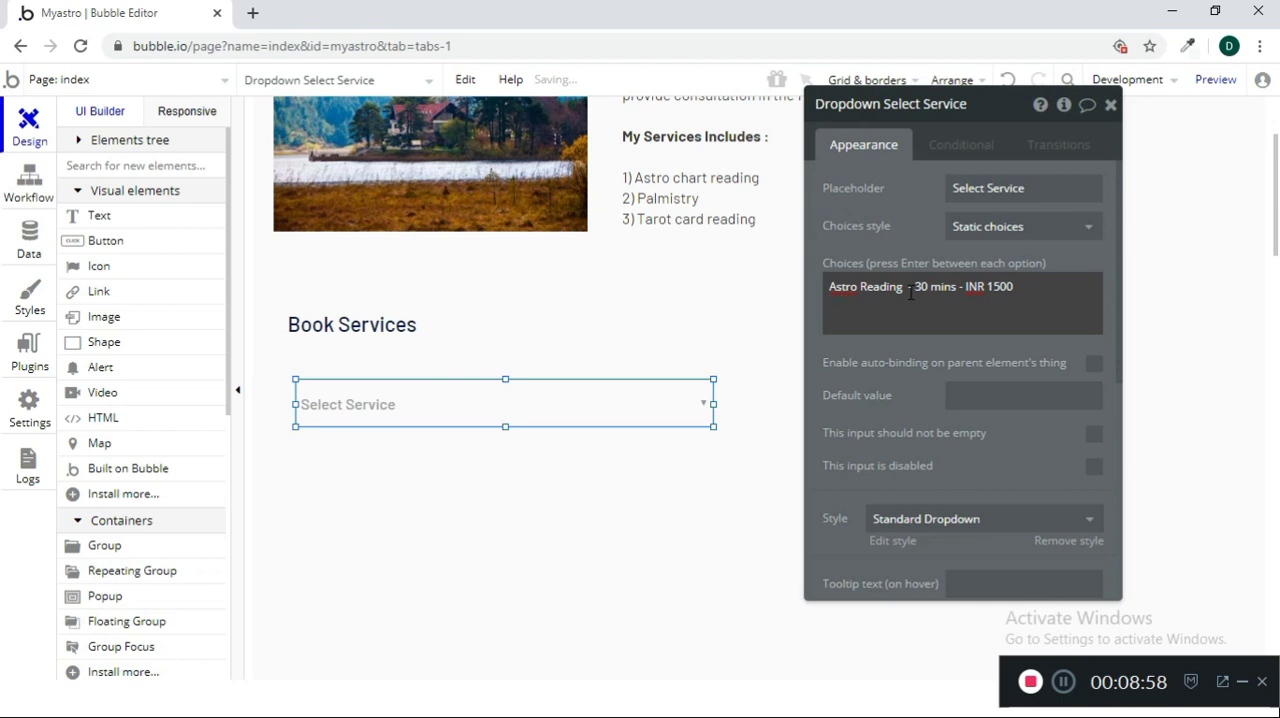
# Add "Tarot Reading - 30 mins - INR 2500" as the second choice of the dropdown
pyautogui.write('Tarot Reading')
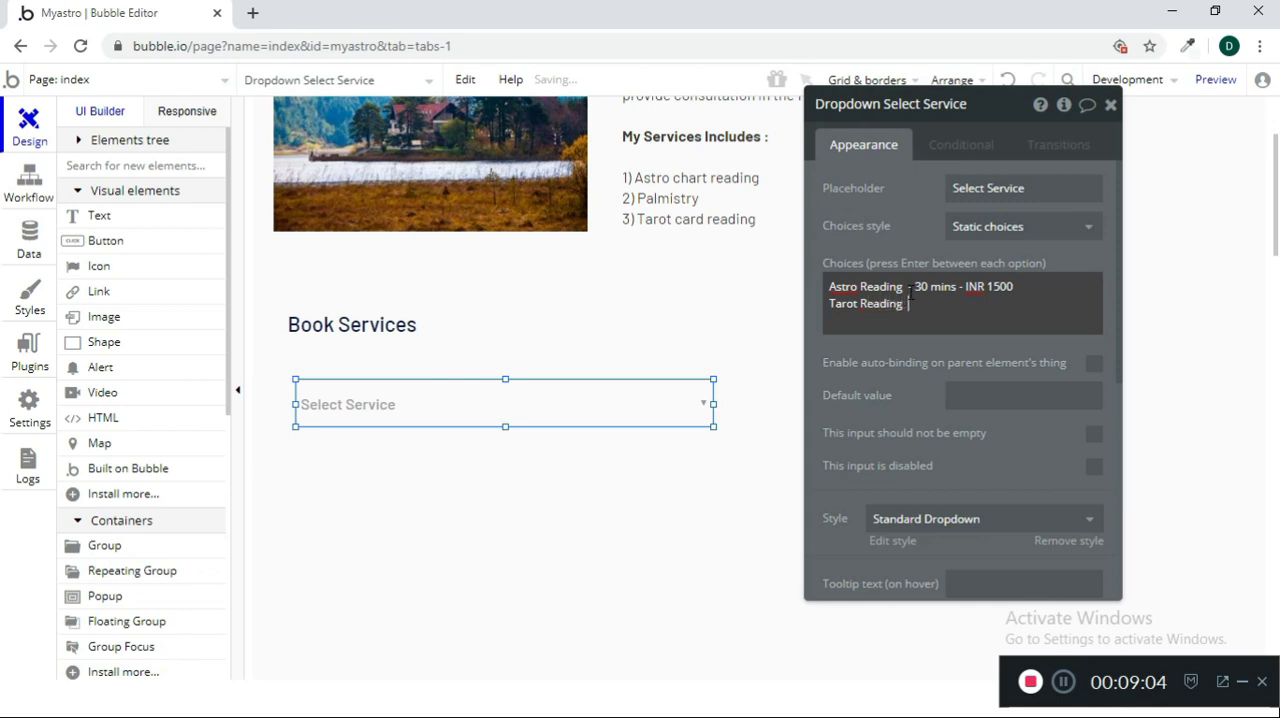
pyautogui.write(' = 30 mins -')
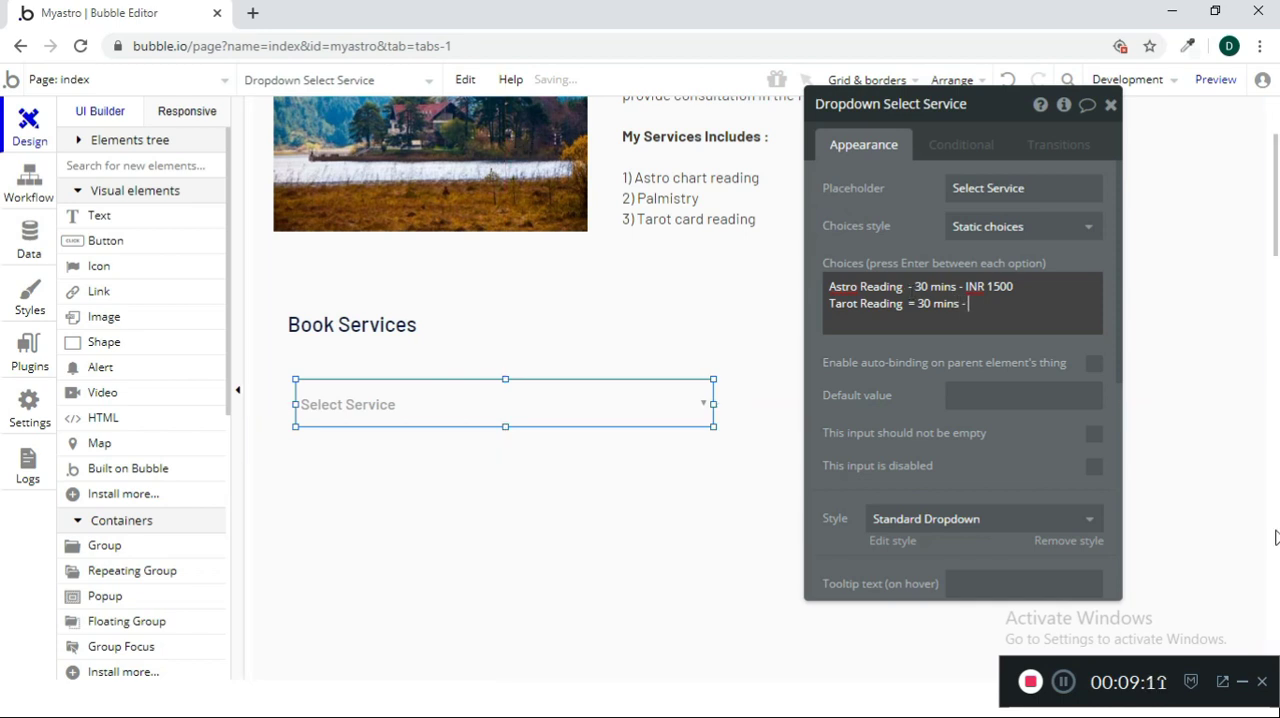
pyautogui.press('Left')
pyautogui.press('Left')
pyautogui.press('Left')
pyautogui.write('=')
pyautogui.press('BackSpace')
pyautogui.write('- INR 2500')
pyautogui.press('Return')
# Add "Palm Reading - 30 mins - INR 3000" as the third choice and close the dropdown's properties
pyautogui.write('Tar')
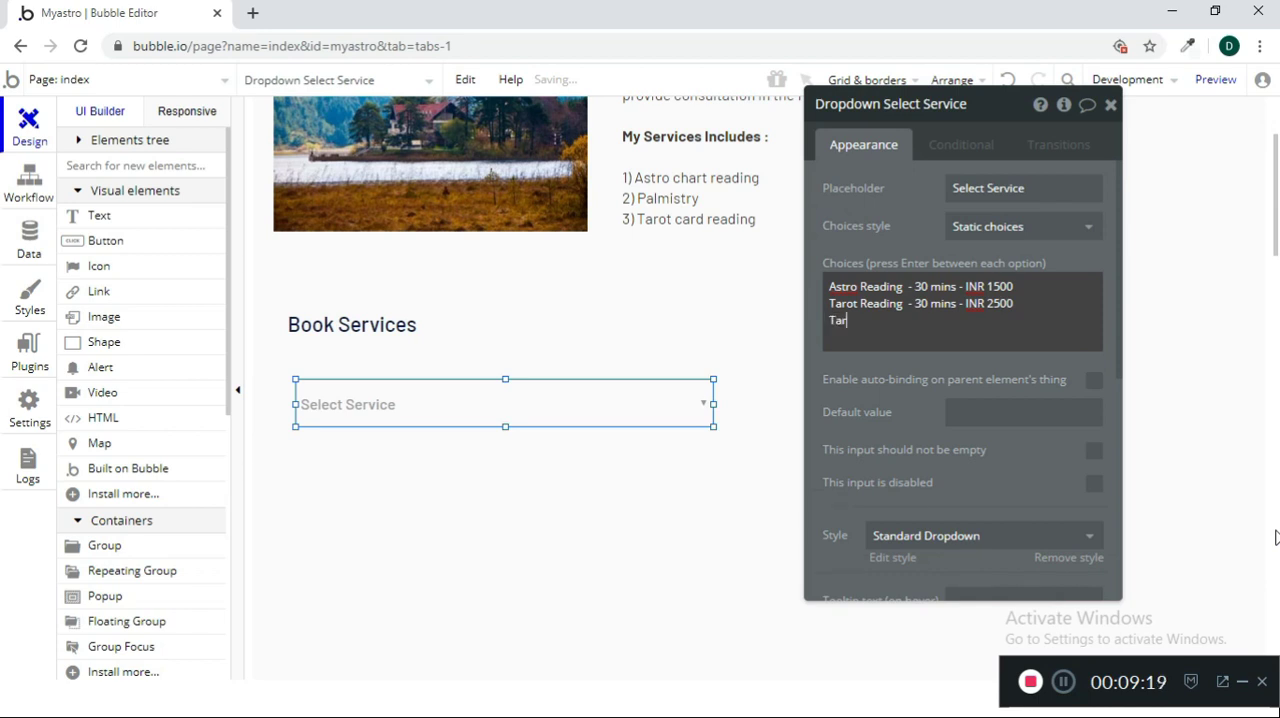
pyautogui.press('BackSpace')
pyautogui.press('BackSpace')
pyautogui.write('Palm Reading')
pyautogui.press('BackSpace')
pyautogui.press('BackSpace')
pyautogui.press('BackSpace')
pyautogui.press('BackSpace')
pyautogui.press('BackSpace')
pyautogui.press('BackSpace')
pyautogui.write('eading - 30 mins -  INR 3000')
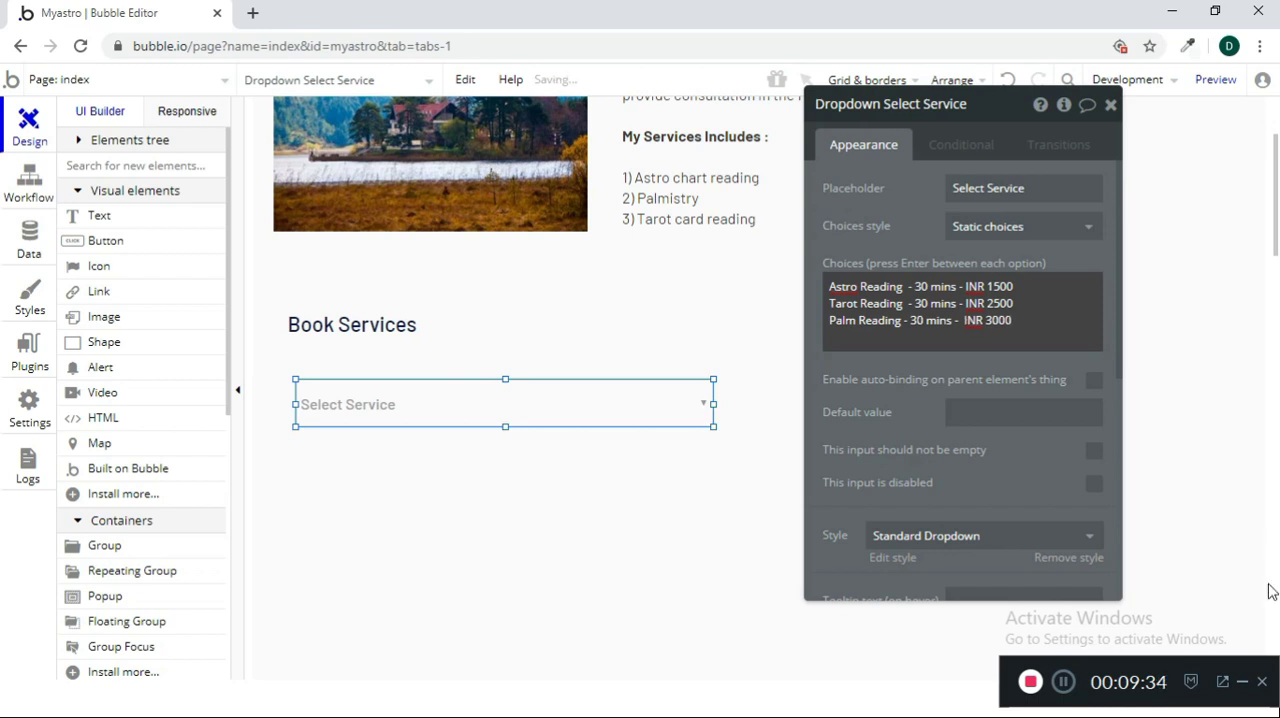
pyautogui.click(1110, 104)
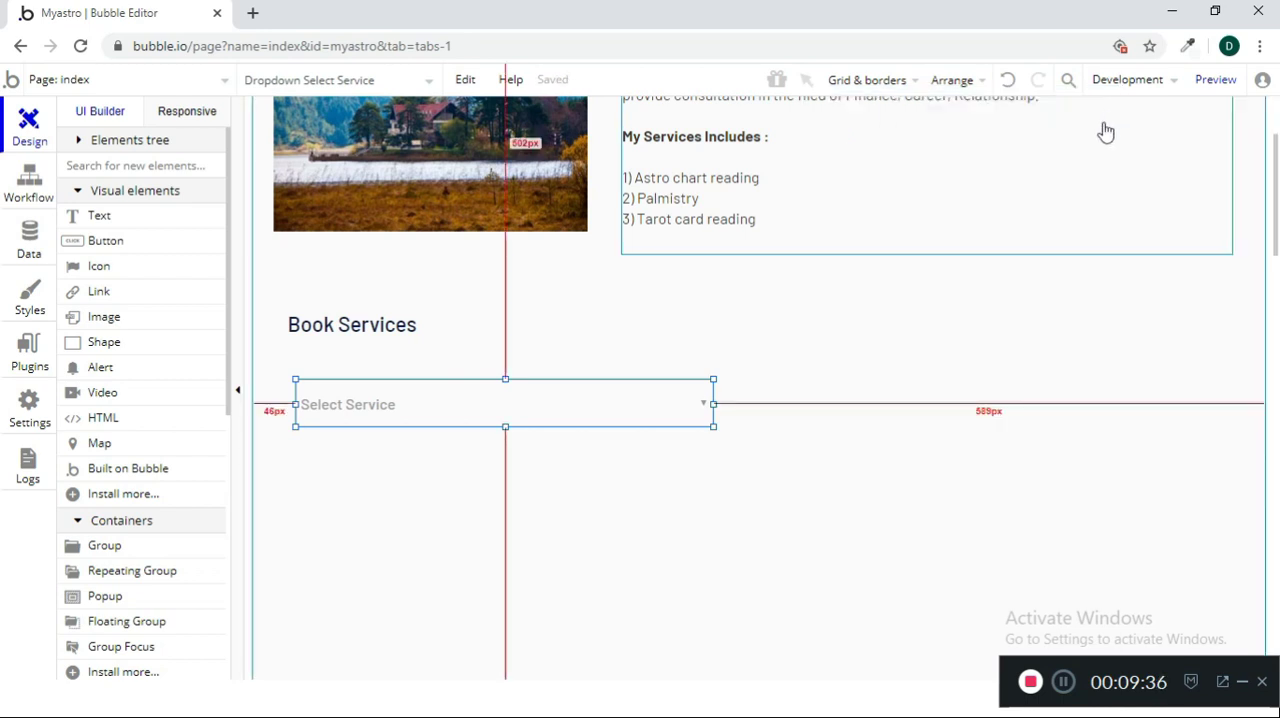
pyautogui.click(590, 549)
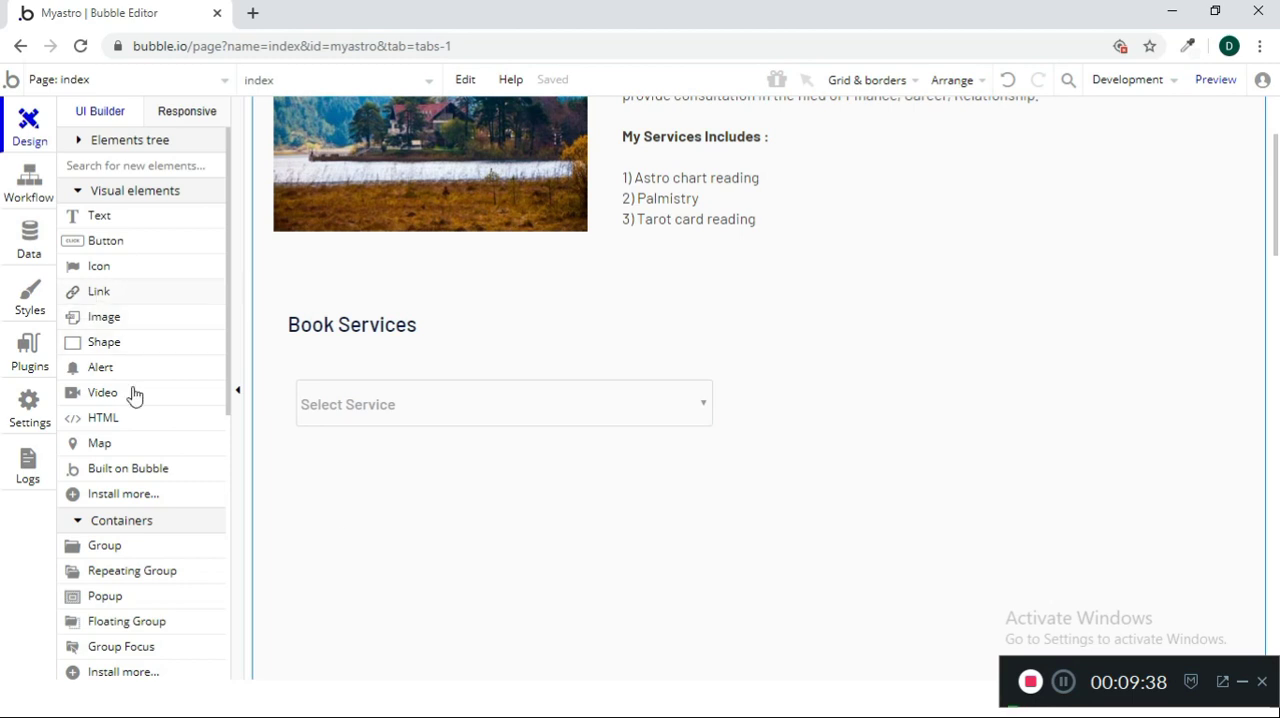
# Draw a button about 212 by 51 px beside the Select Service dropdown and label it "Book"
pyautogui.click(143, 242)
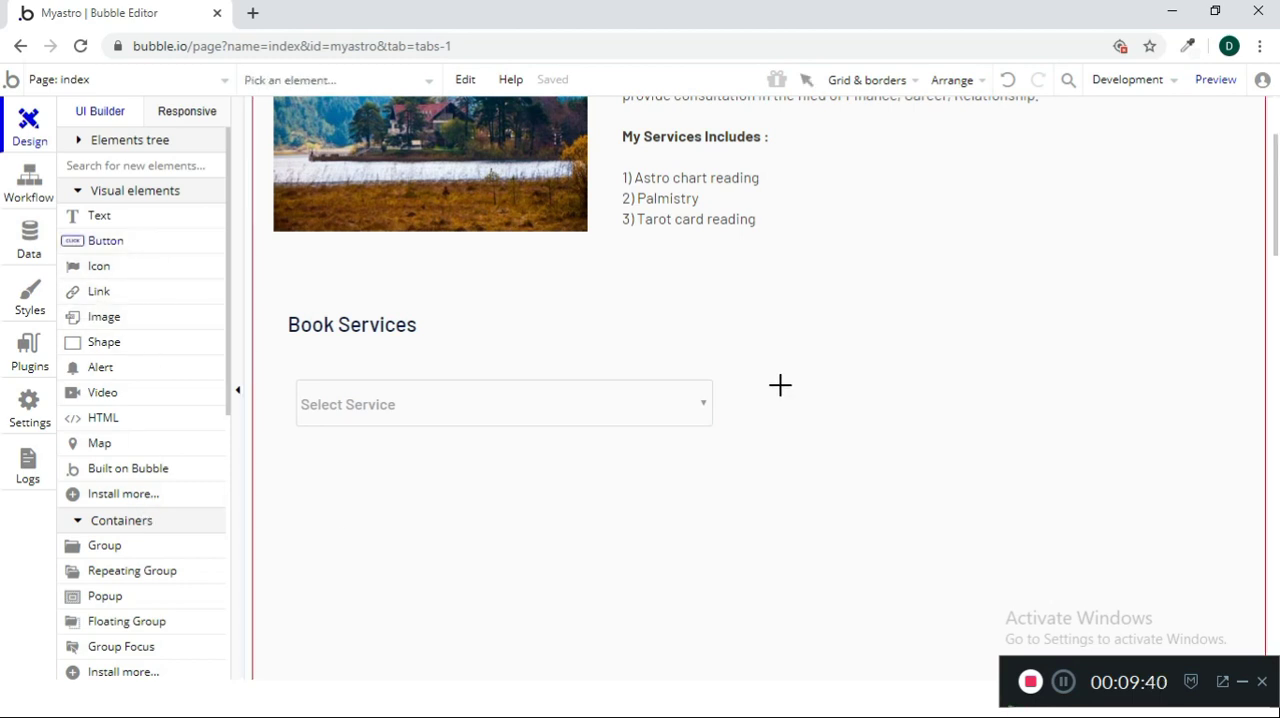
pyautogui.moveTo(750, 381)
pyautogui.mouseDown()
pyautogui.moveTo(930, 448)
pyautogui.moveTo(950, 428)
pyautogui.mouseUp()
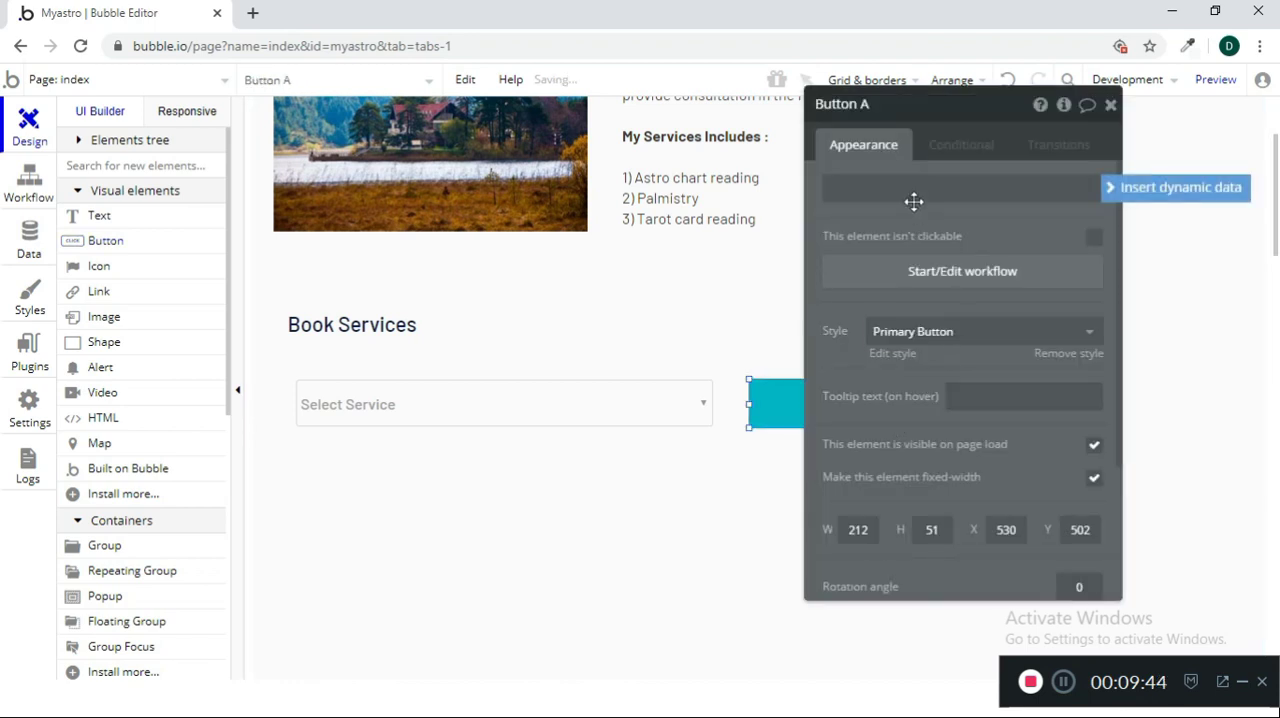
pyautogui.write('Book')
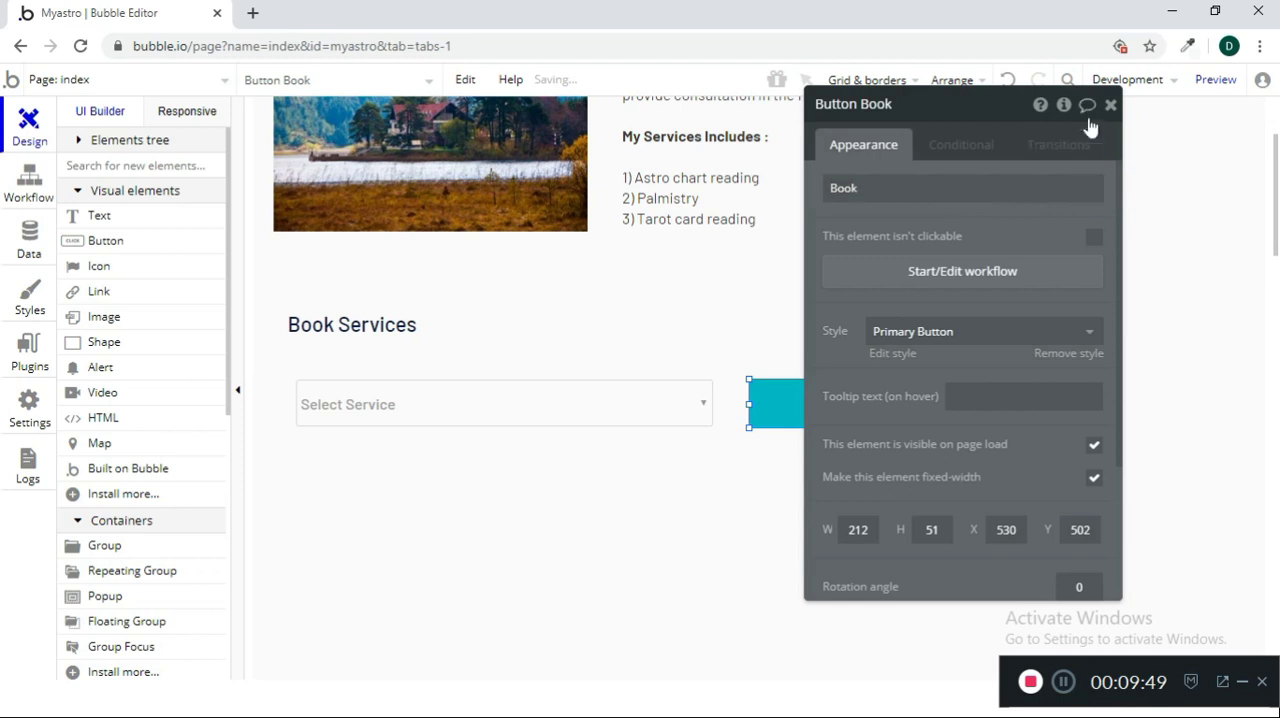
# Move the Book button slightly closer to the Select Service dropdown
pyautogui.click(1112, 105)
pyautogui.moveTo(866, 408); pyautogui.dragTo(857, 406)
pyautogui.click(812, 474)
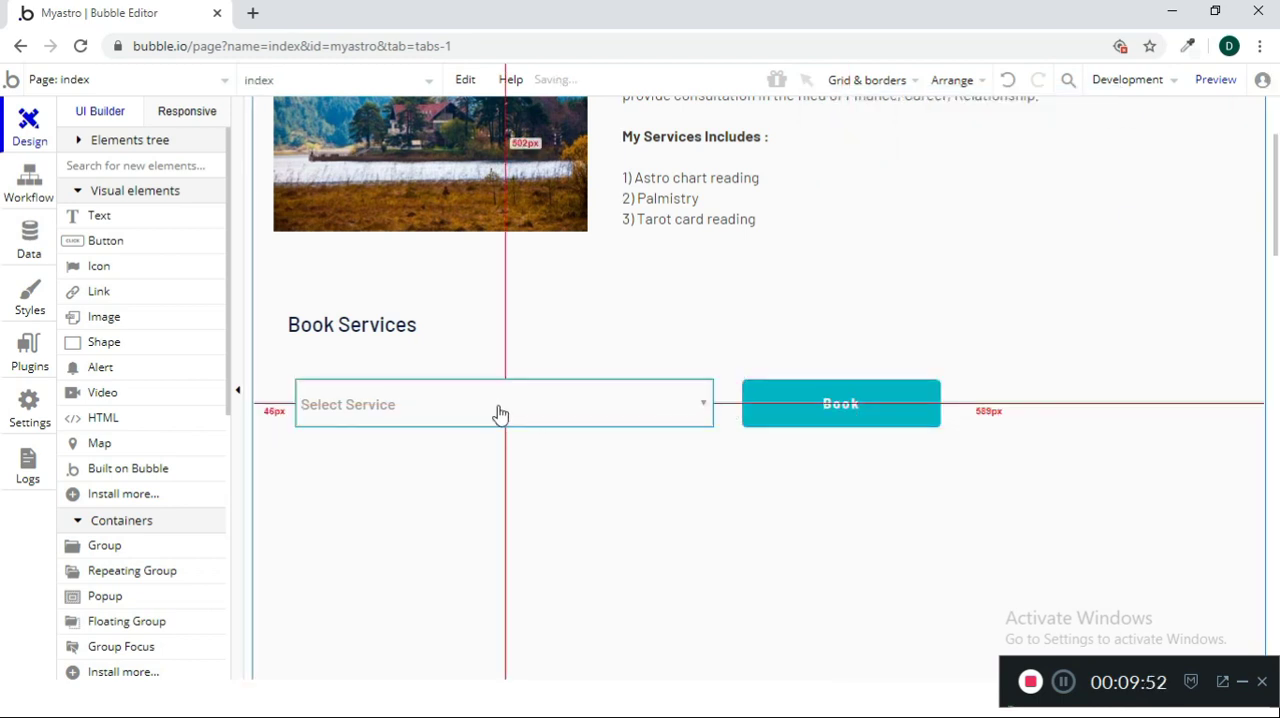
pyautogui.click(800, 465)
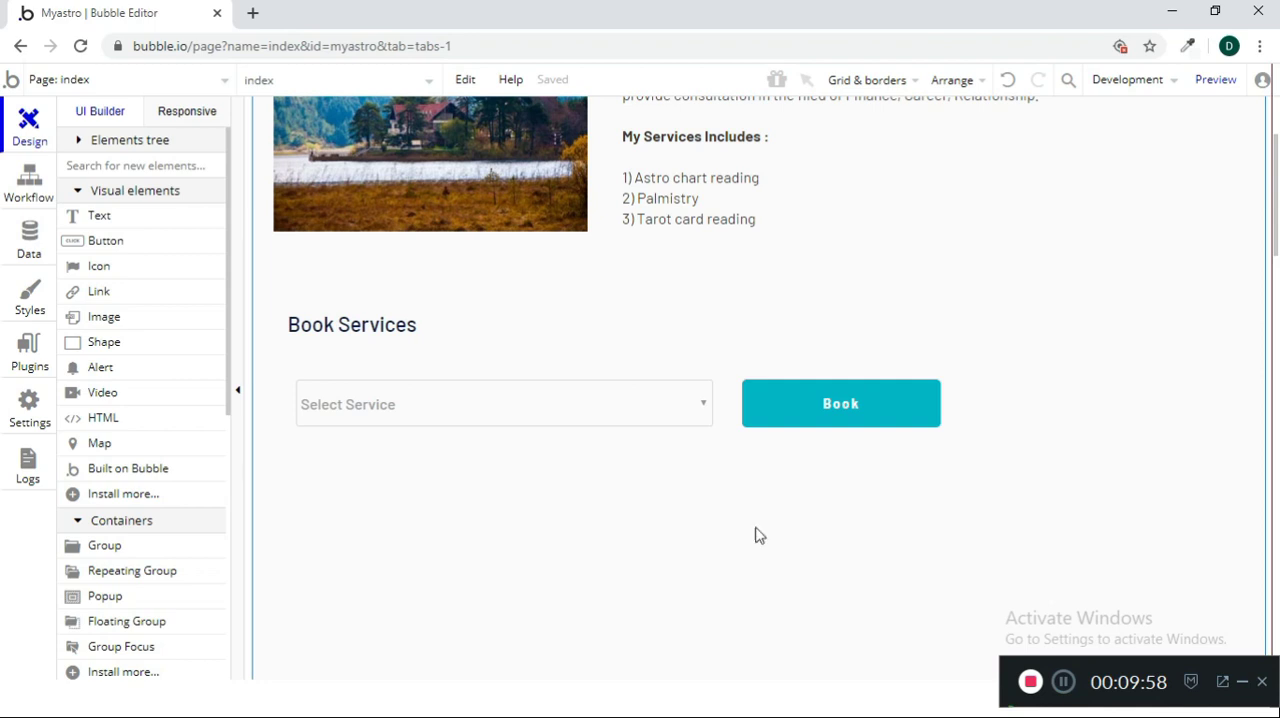
# Draw a group about 689 by 368 px below the Select Service dropdown and Book button
pyautogui.click(122, 552)
pyautogui.moveTo(312, 477)
pyautogui.mouseDown()
pyautogui.moveTo(854, 626)
pyautogui.moveTo(906, 674)
pyautogui.moveTo(914, 703)
pyautogui.mouseUp()
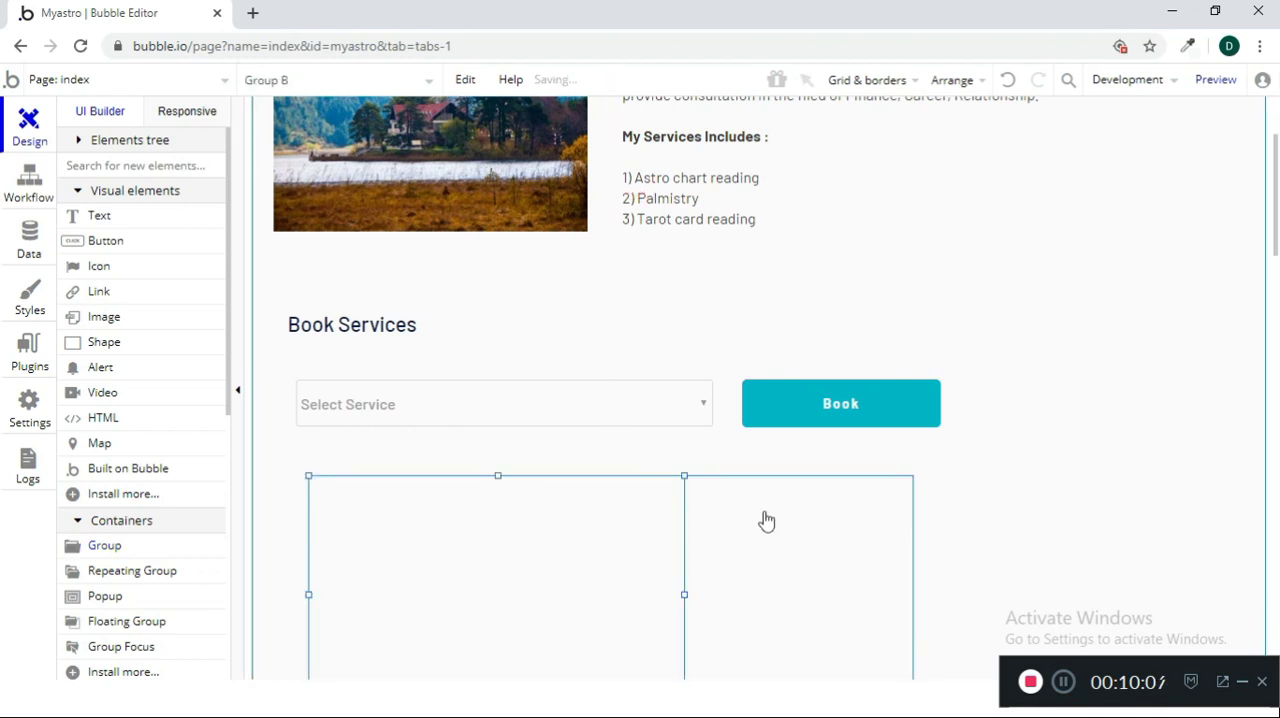
pyautogui.scroll(-2, 766, 520)
pyautogui.moveTo(684, 407); pyautogui.dragTo(957, 405)
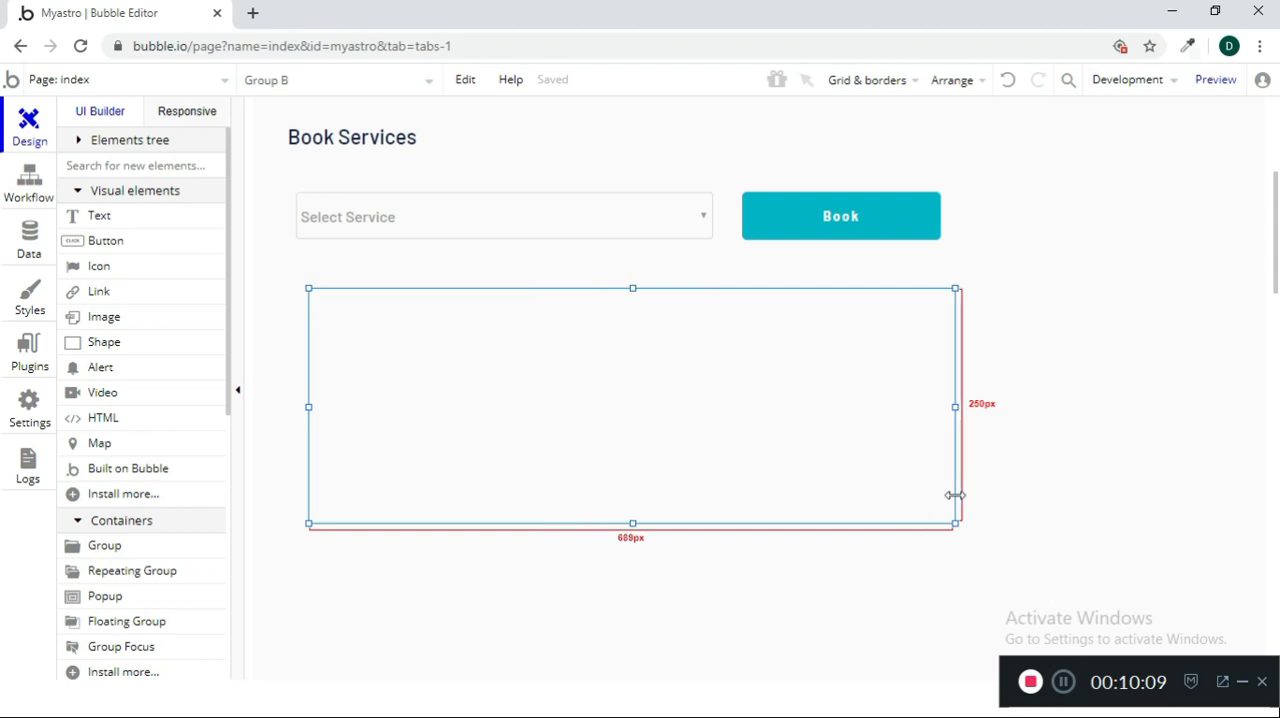
pyautogui.moveTo(634, 520); pyautogui.dragTo(612, 634)
# Remove the default style from the new group and give it a thin border on all sides
pyautogui.doubleClick(621, 511)
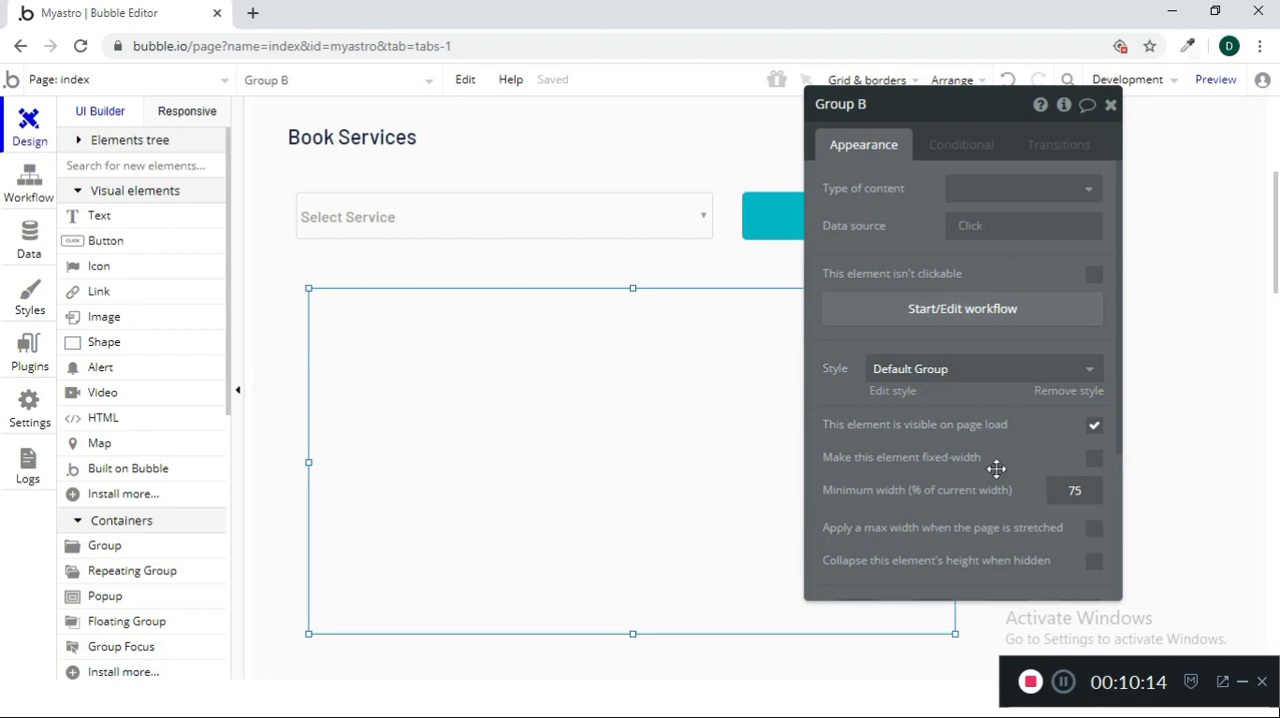
pyautogui.scroll(-2, 984, 455)
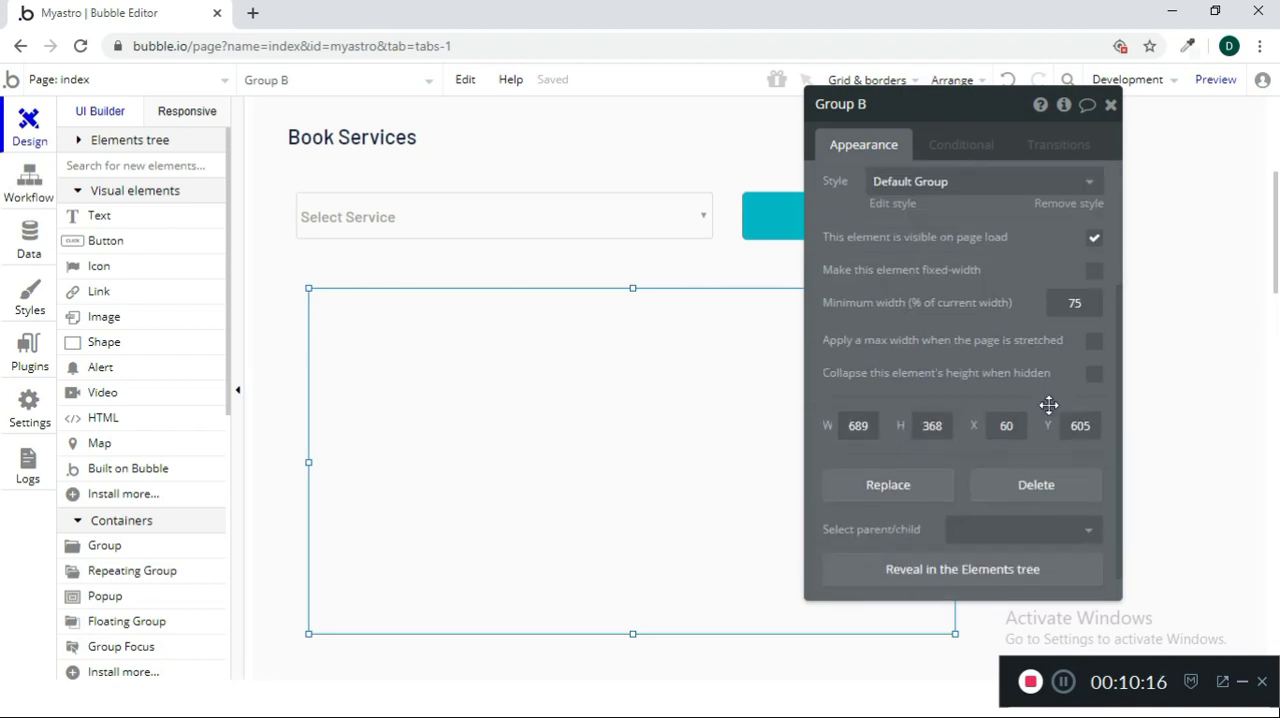
pyautogui.scroll(2, 1045, 405)
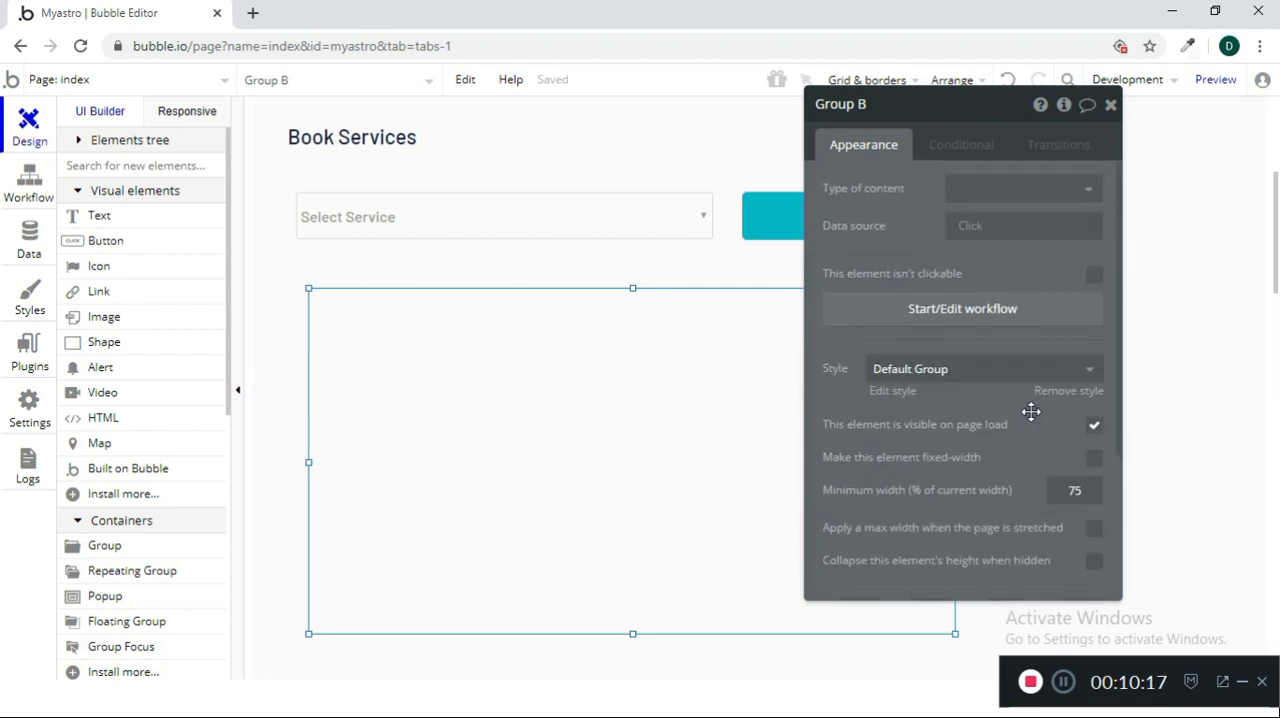
pyautogui.click(1082, 391)
pyautogui.scroll(-2, 1000, 455)
pyautogui.click(926, 362)
pyautogui.click(920, 418)
pyautogui.click(1110, 104)
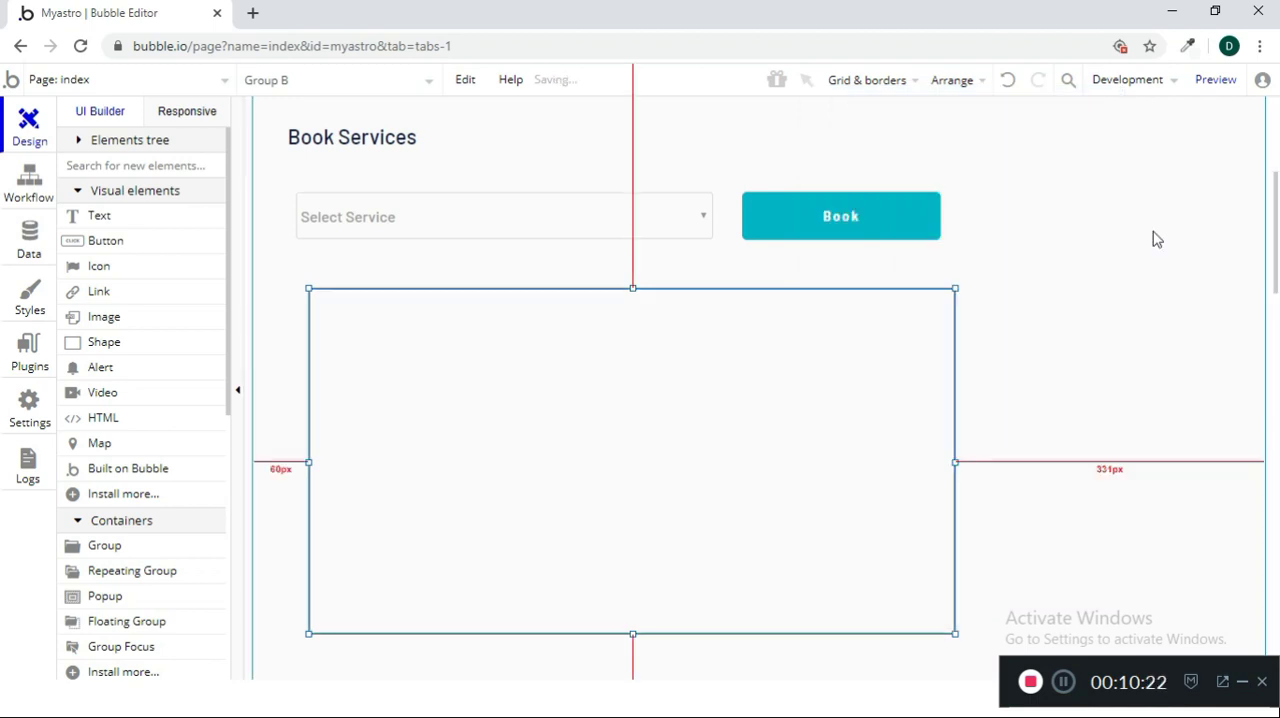
# Draw an input about 365 by 65 px near the top of the group and set its placeholder to "Name"
pyautogui.click(523, 423)
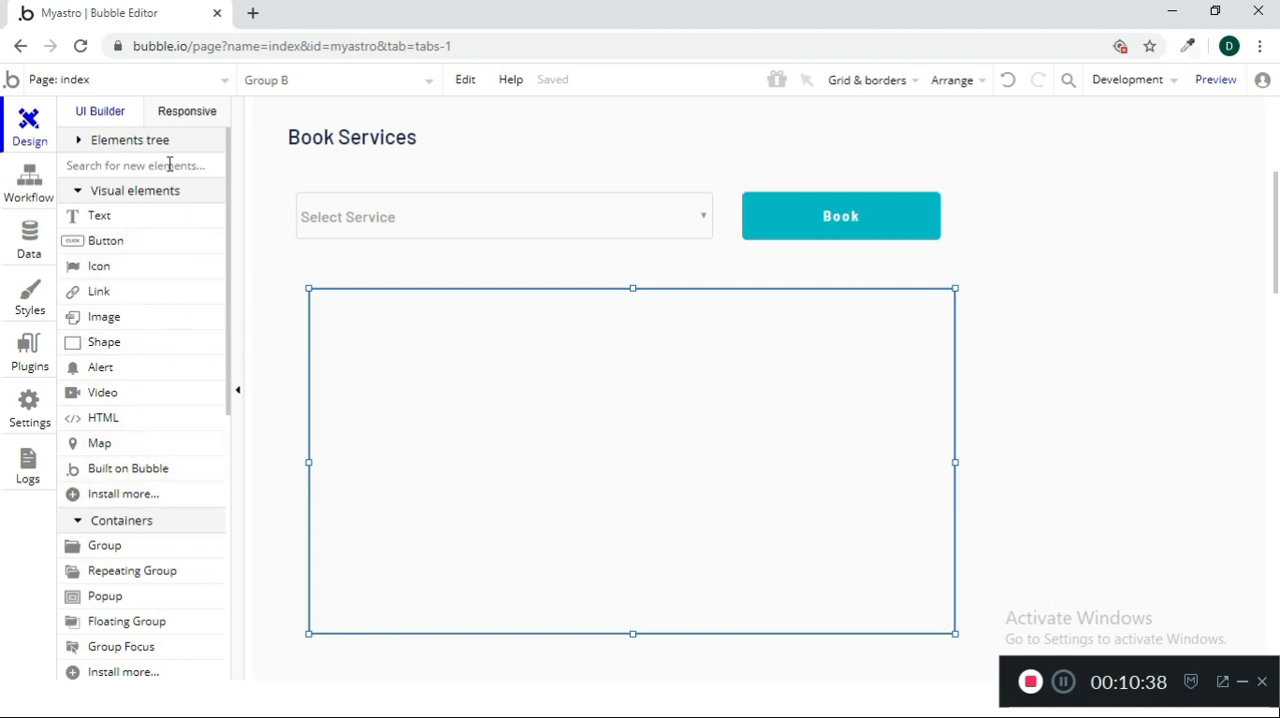
pyautogui.write('inpu')
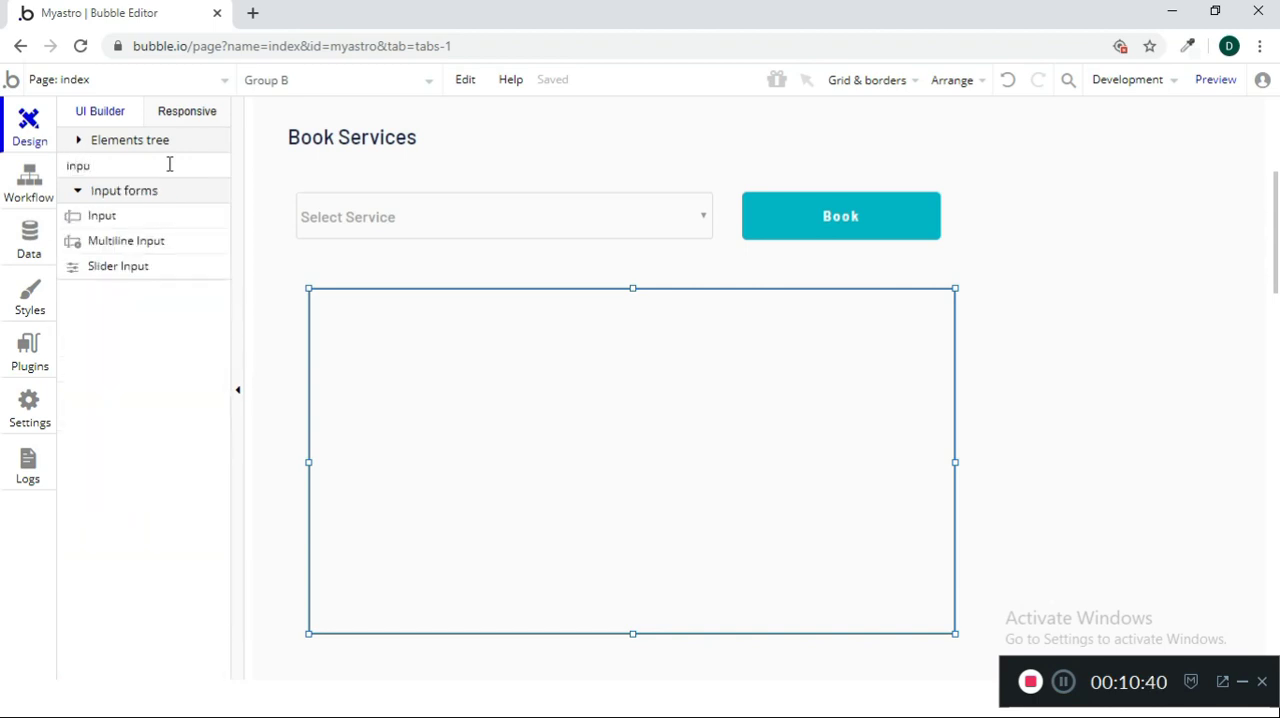
pyautogui.click(143, 218)
pyautogui.moveTo(358, 331); pyautogui.dragTo(703, 389)
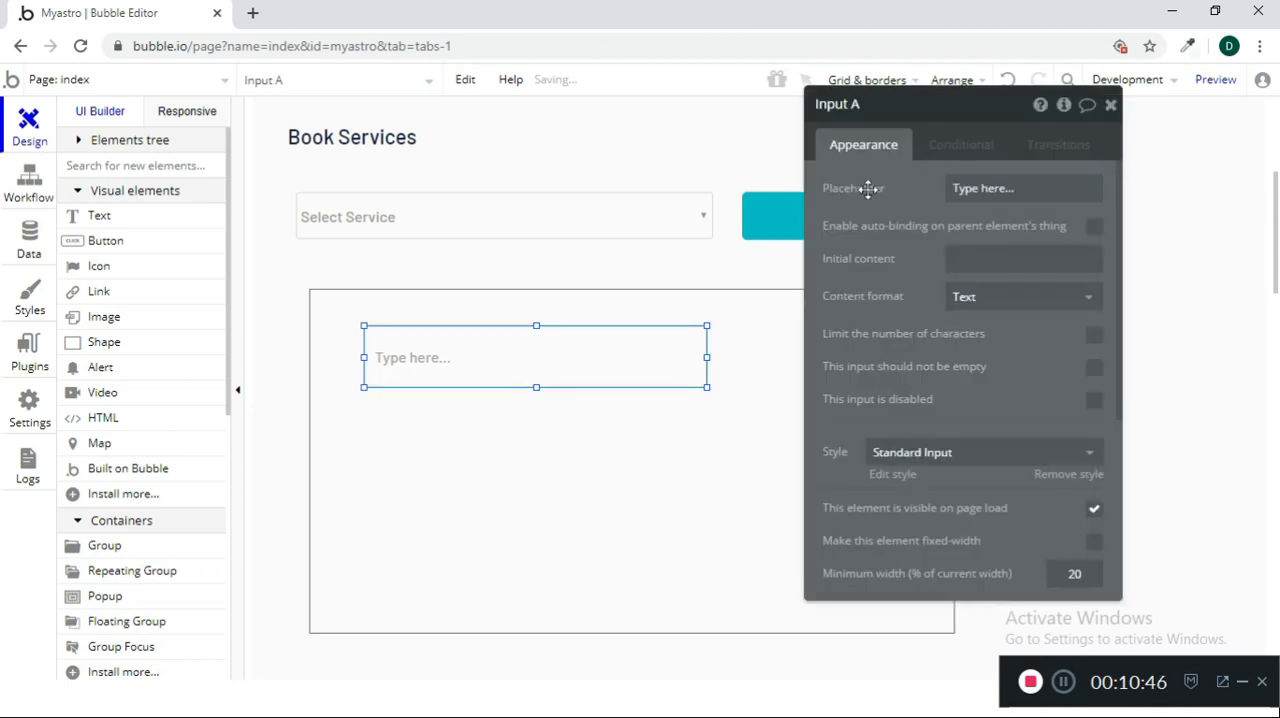
pyautogui.click(970, 189)
pyautogui.write('Name')
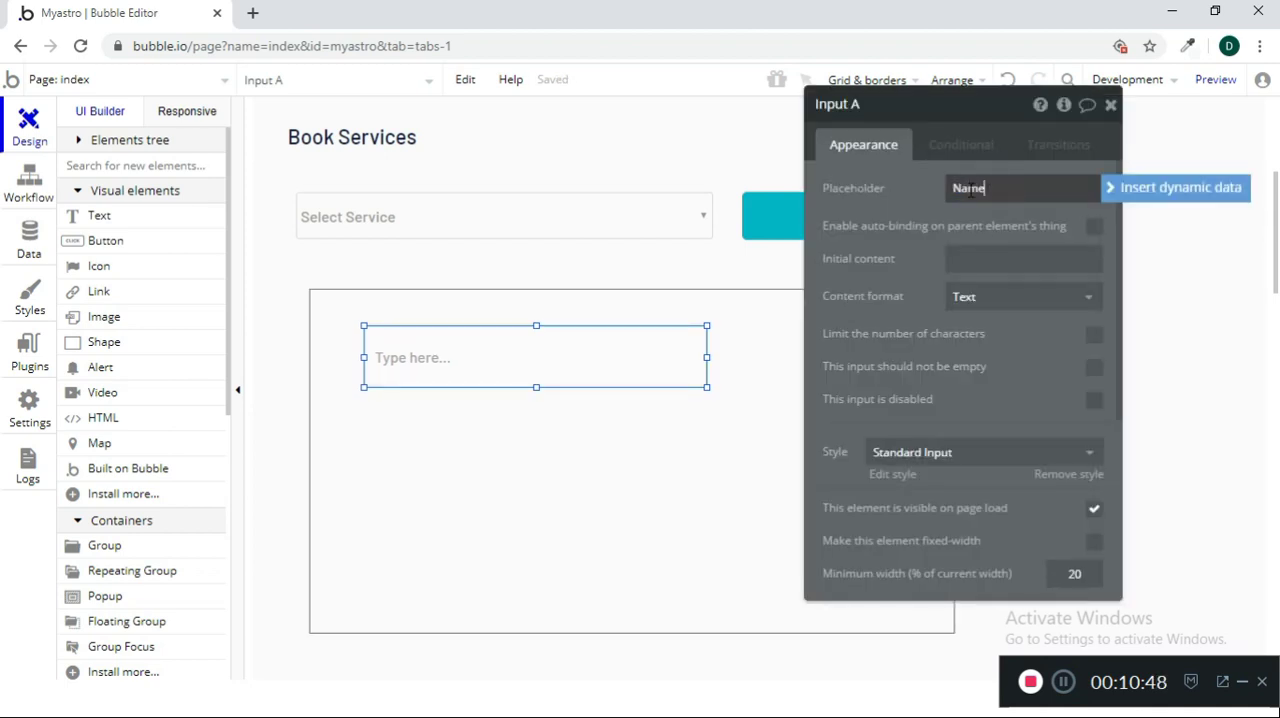
pyautogui.click(916, 208)
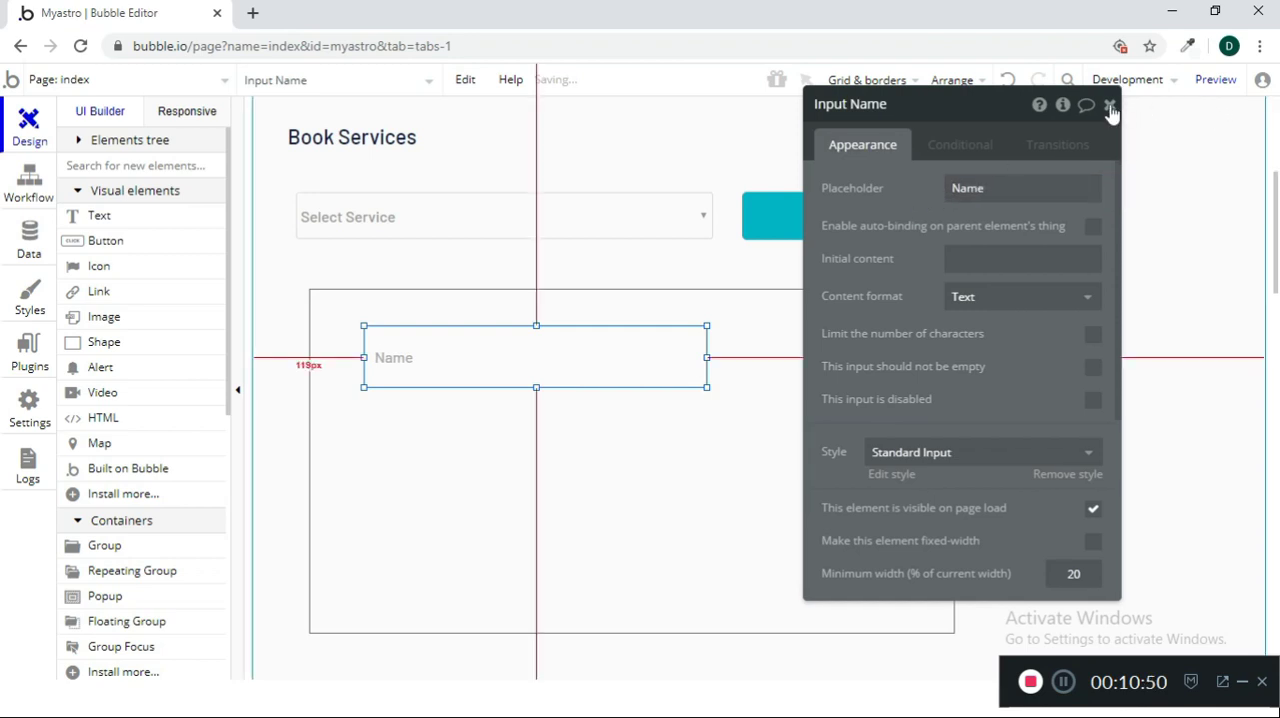
pyautogui.click(1110, 107)
# Duplicate the Name input below the original, with the placeholder "Email ID" and the content format Email
pyautogui.hotkey('ctrl', 'c')
pyautogui.hotkey('ctrl', 'v')
pyautogui.moveTo(646, 354); pyautogui.dragTo(643, 429)
pyautogui.doubleClick(643, 429)
pyautogui.doubleClick(1014, 193)
pyautogui.write('Ema')
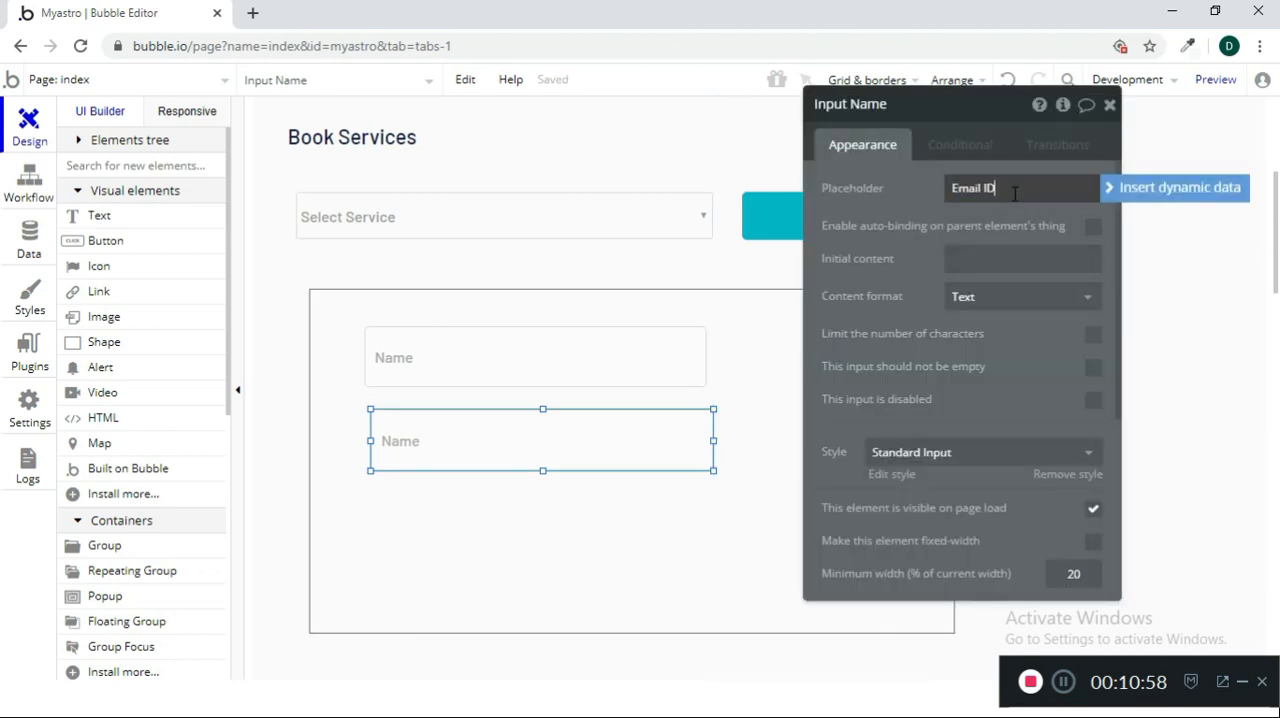
pyautogui.click(1068, 298)
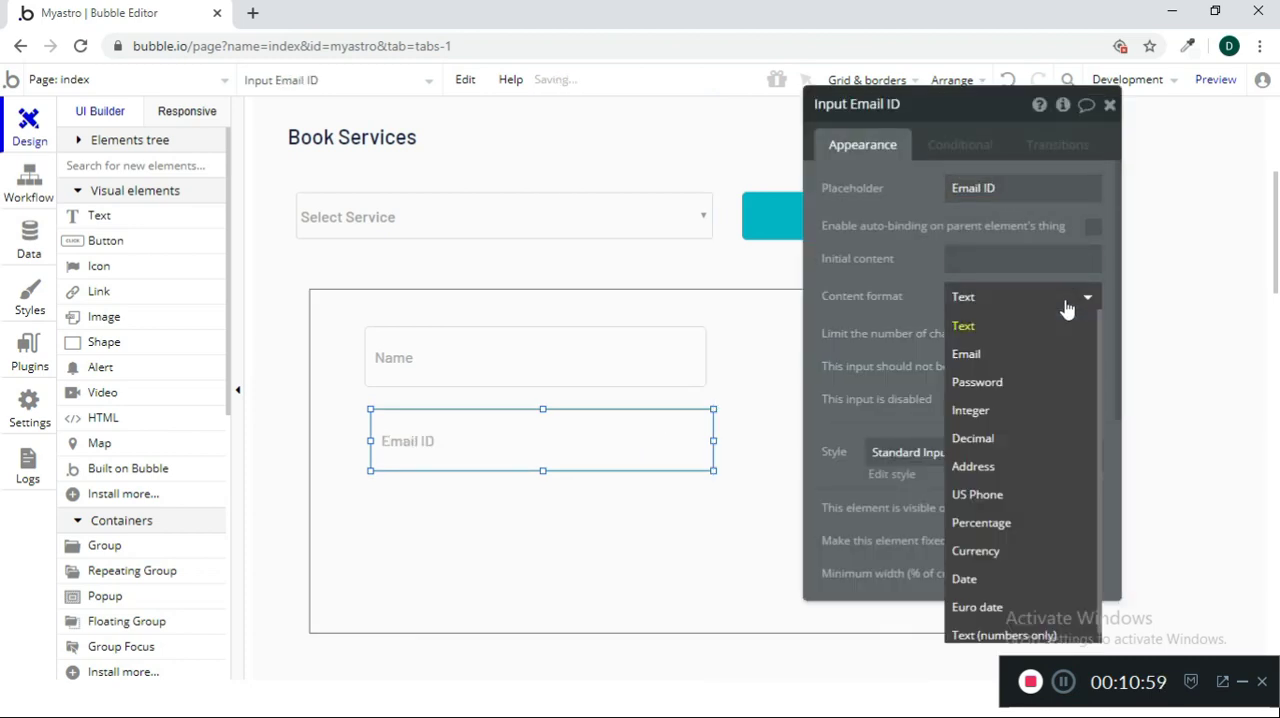
pyautogui.click(1026, 358)
pyautogui.click(1109, 104)
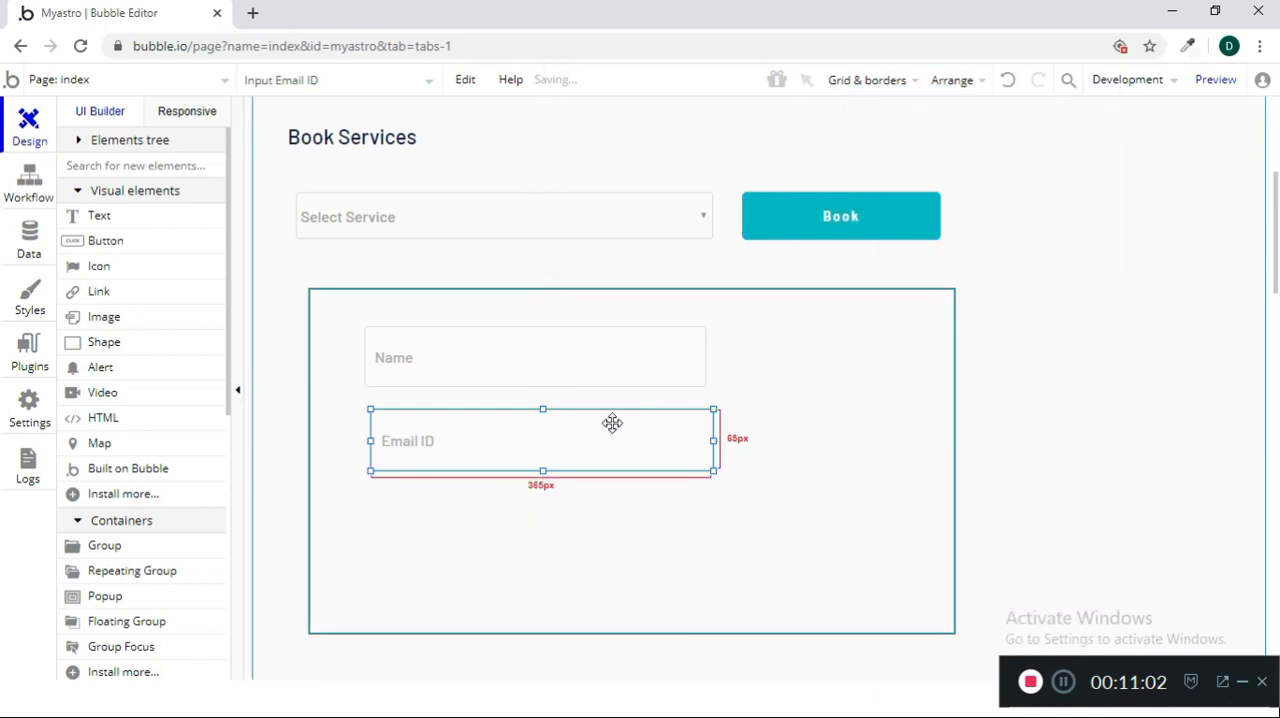
# Duplicate the Email ID input below the original, with the placeholder "Mobile Number" and the content format Integer
pyautogui.hotkey('ctrl', 'c')
pyautogui.hotkey('ctrl', 'v')
pyautogui.moveTo(609, 430); pyautogui.dragTo(597, 509)
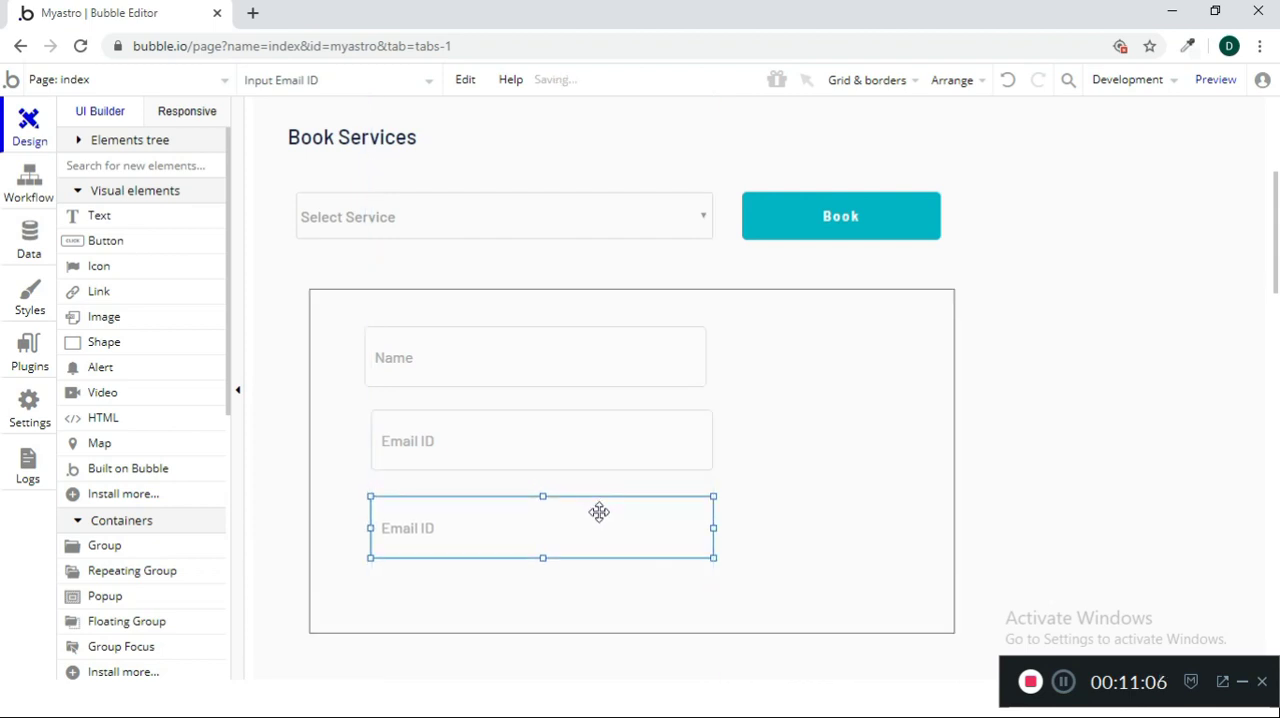
pyautogui.doubleClick(597, 509)
pyautogui.tripleClick(1010, 192)
pyautogui.write('Mobile Number')
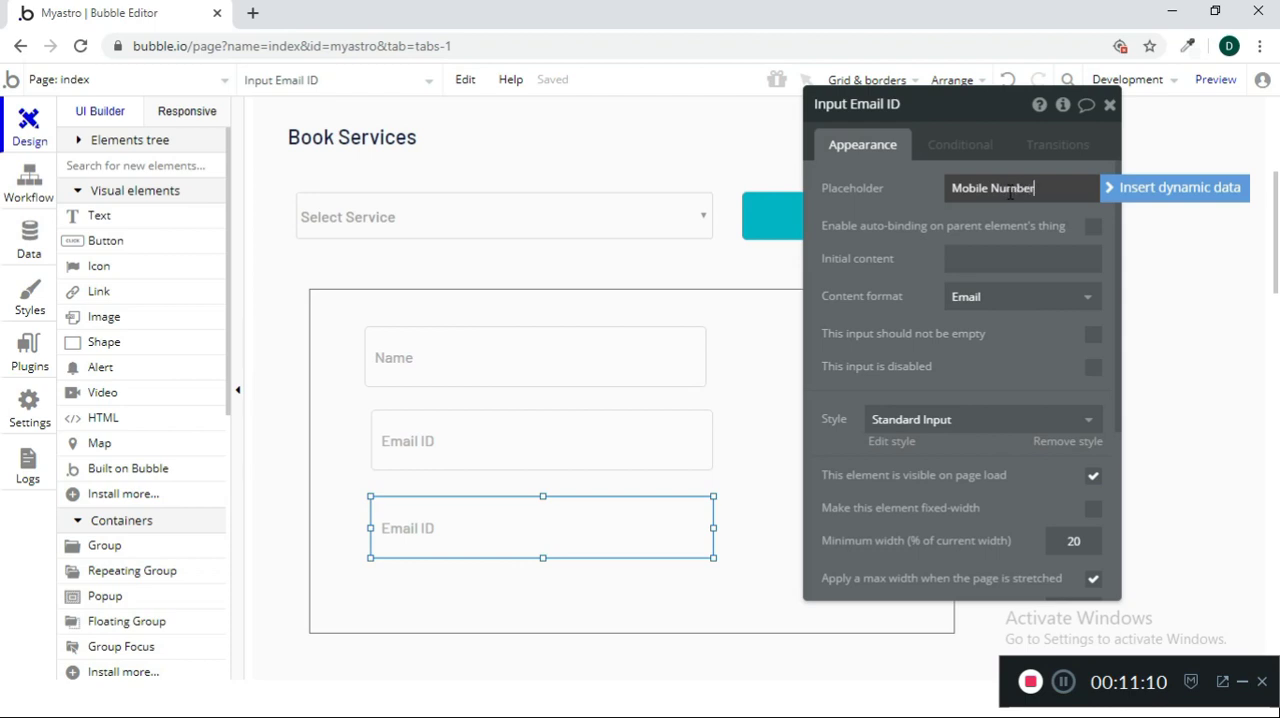
pyautogui.click(1022, 298)
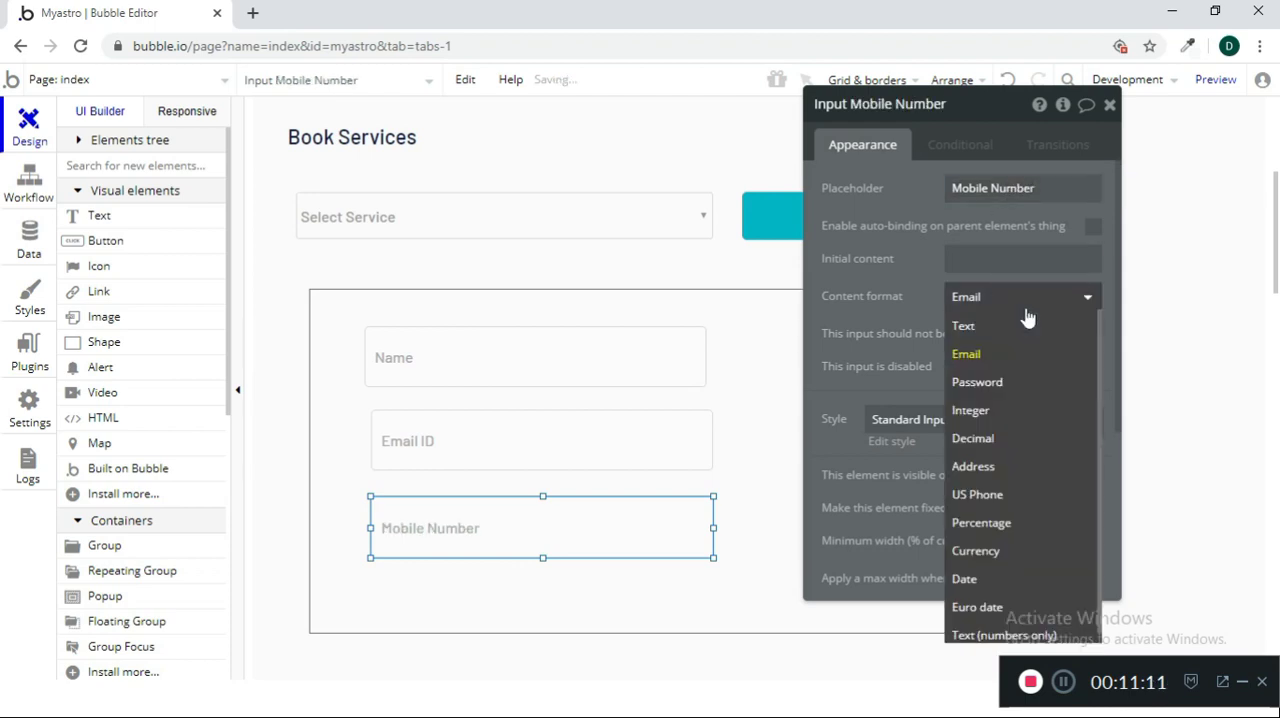
pyautogui.click(1027, 417)
pyautogui.click(1110, 104)
# Extend the group downward and draw another input of similar size beneath the Mobile Number input
pyautogui.click(643, 611)
pyautogui.moveTo(632, 633); pyautogui.dragTo(617, 703)
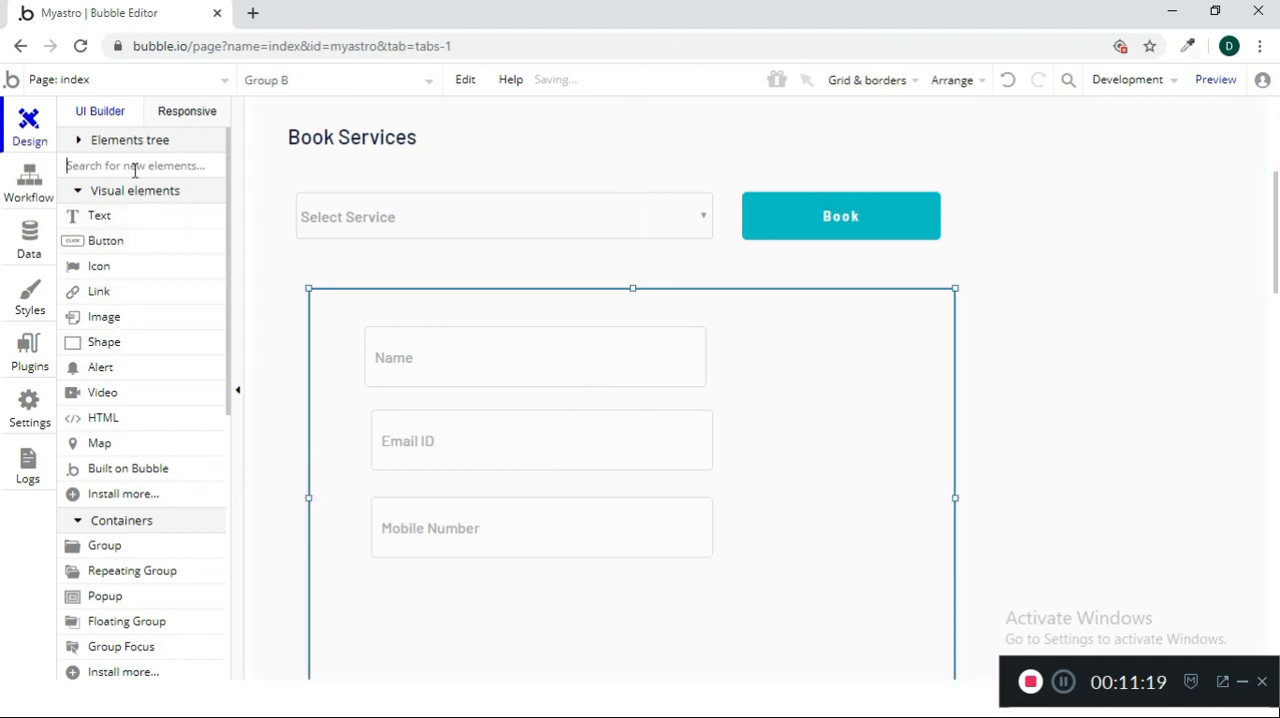
pyautogui.write('date')
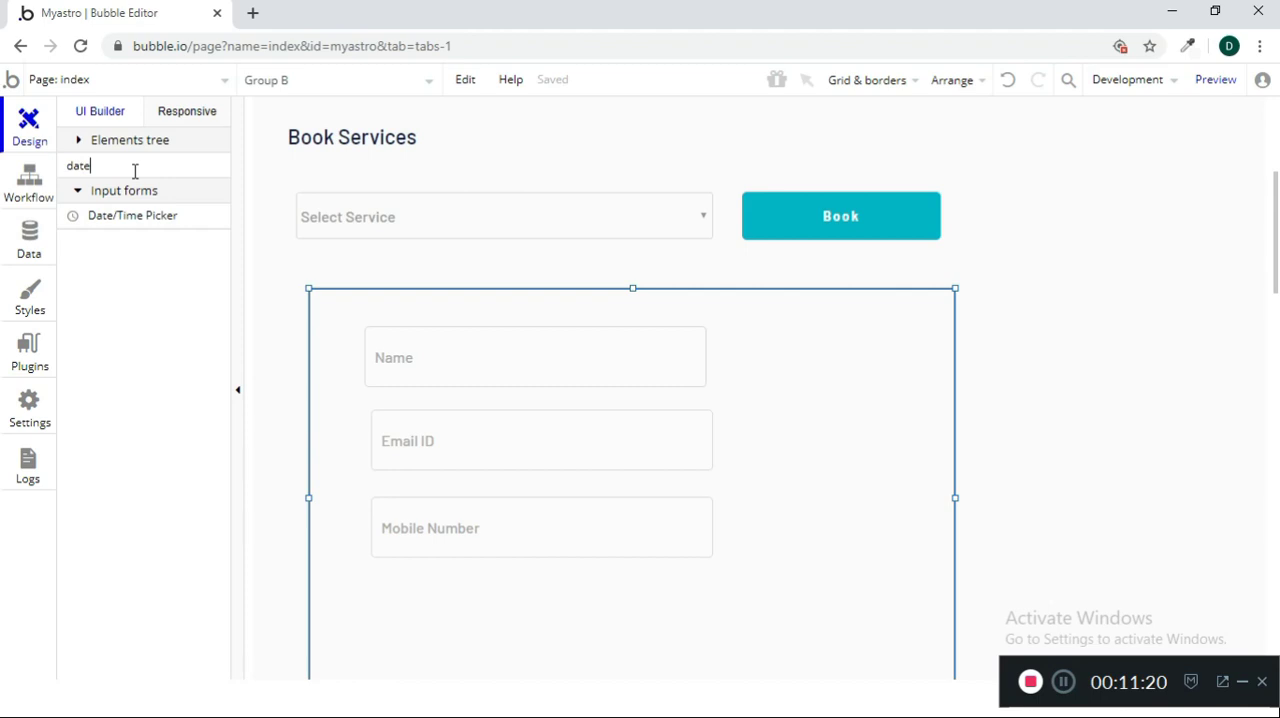
pyautogui.write('inpu')
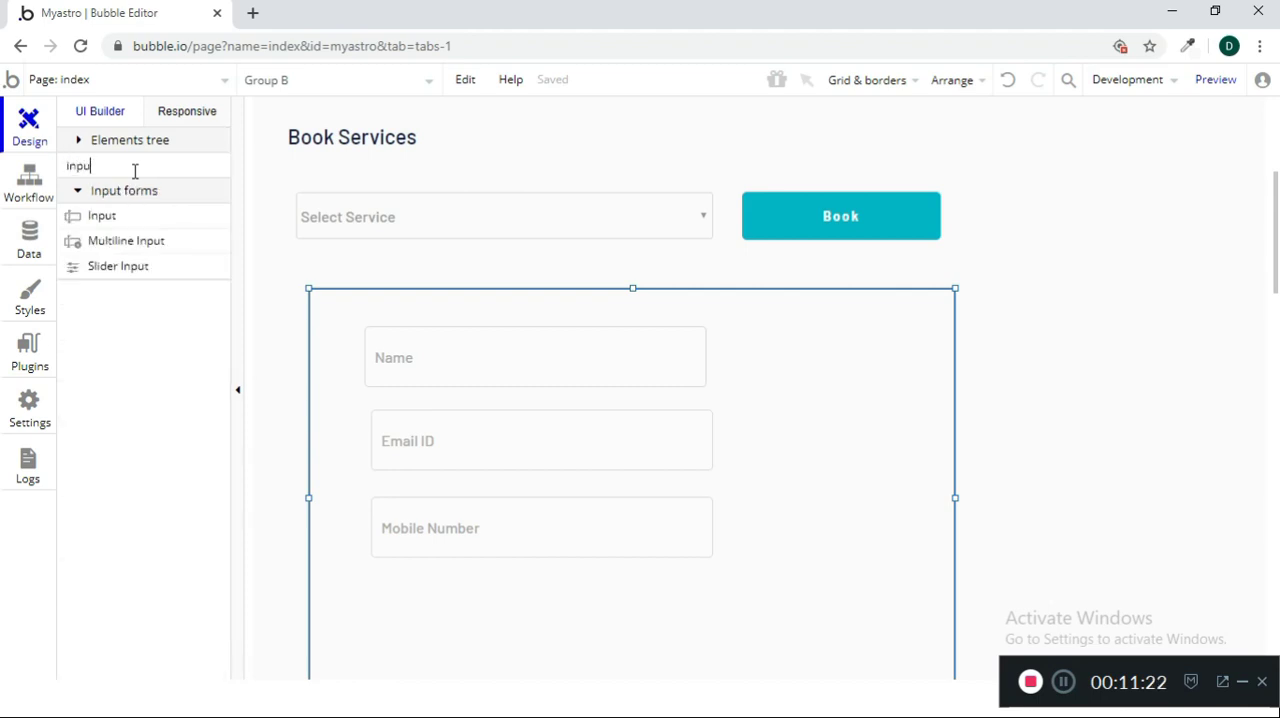
pyautogui.click(118, 218)
pyautogui.moveTo(379, 580); pyautogui.dragTo(711, 638)
# Set the new input's placeholder to "Date of Birth" and its content format to Date
pyautogui.moveTo(629, 628); pyautogui.dragTo(627, 628)
pyautogui.doubleClick(627, 628)
pyautogui.click(972, 188)
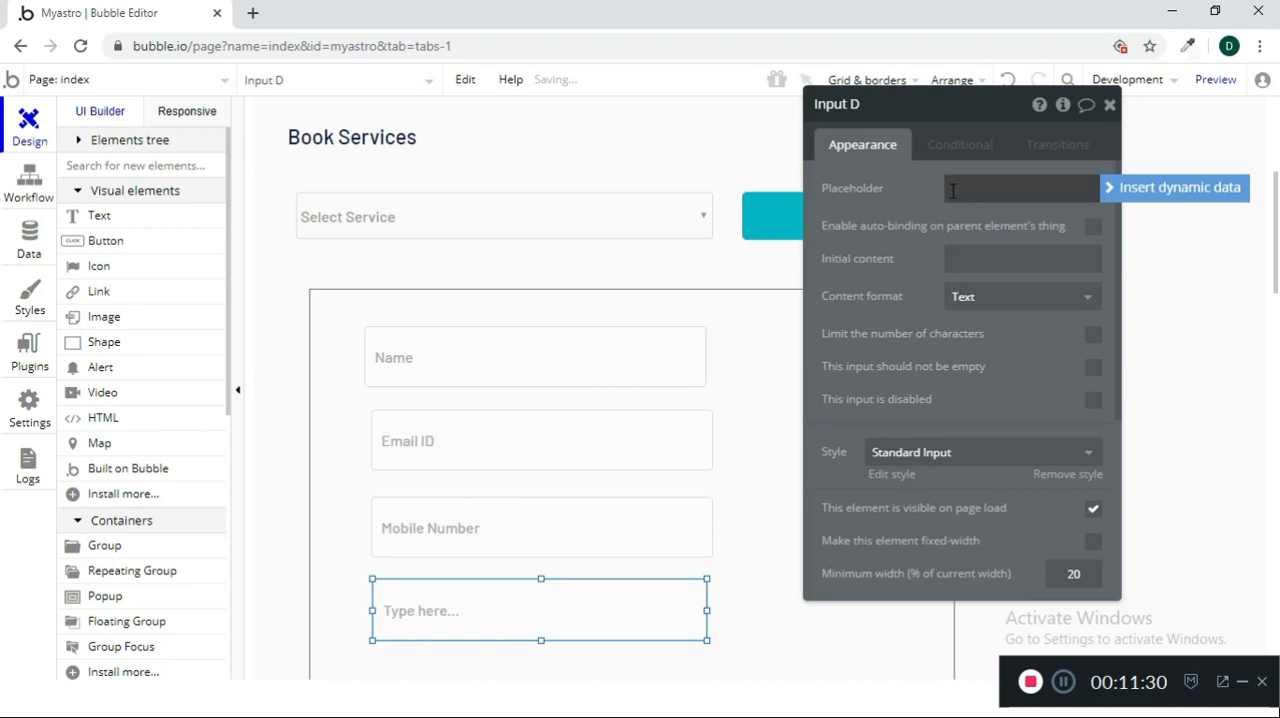
pyautogui.write('Date of Birth')
pyautogui.click(1045, 298)
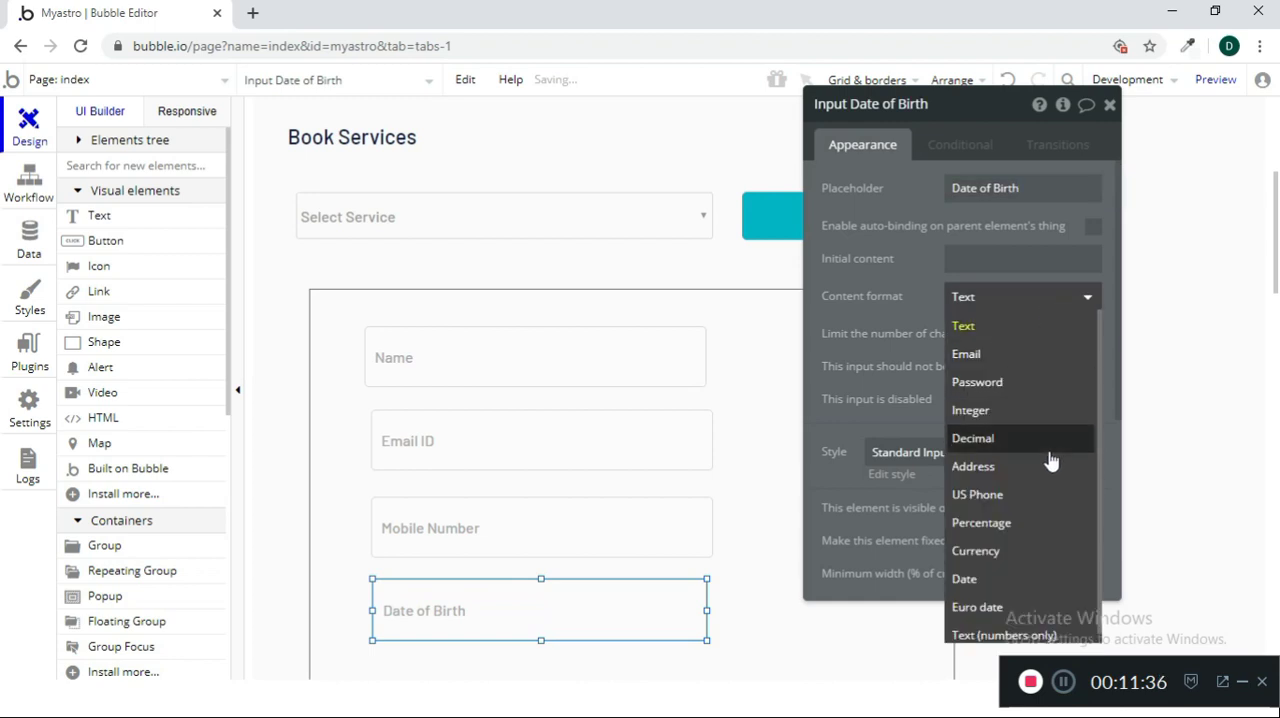
pyautogui.click(1040, 582)
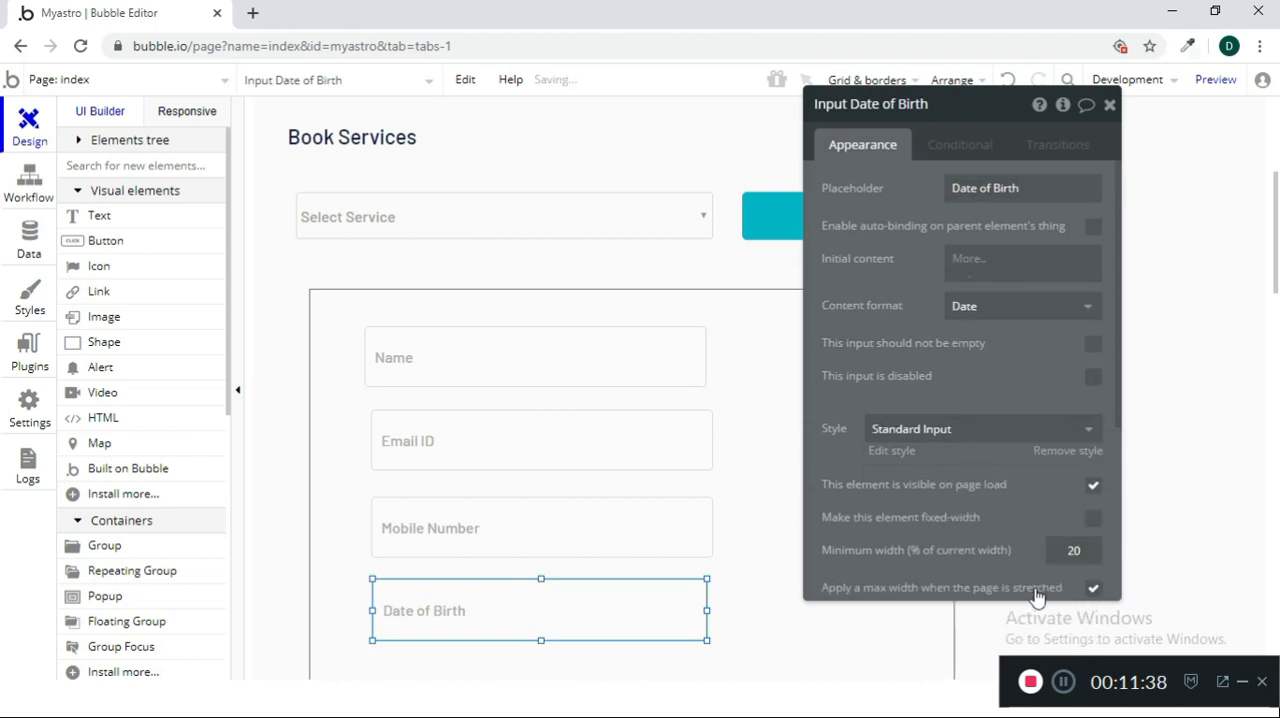
pyautogui.click(1110, 104)
pyautogui.scroll(-2, 1070, 460)
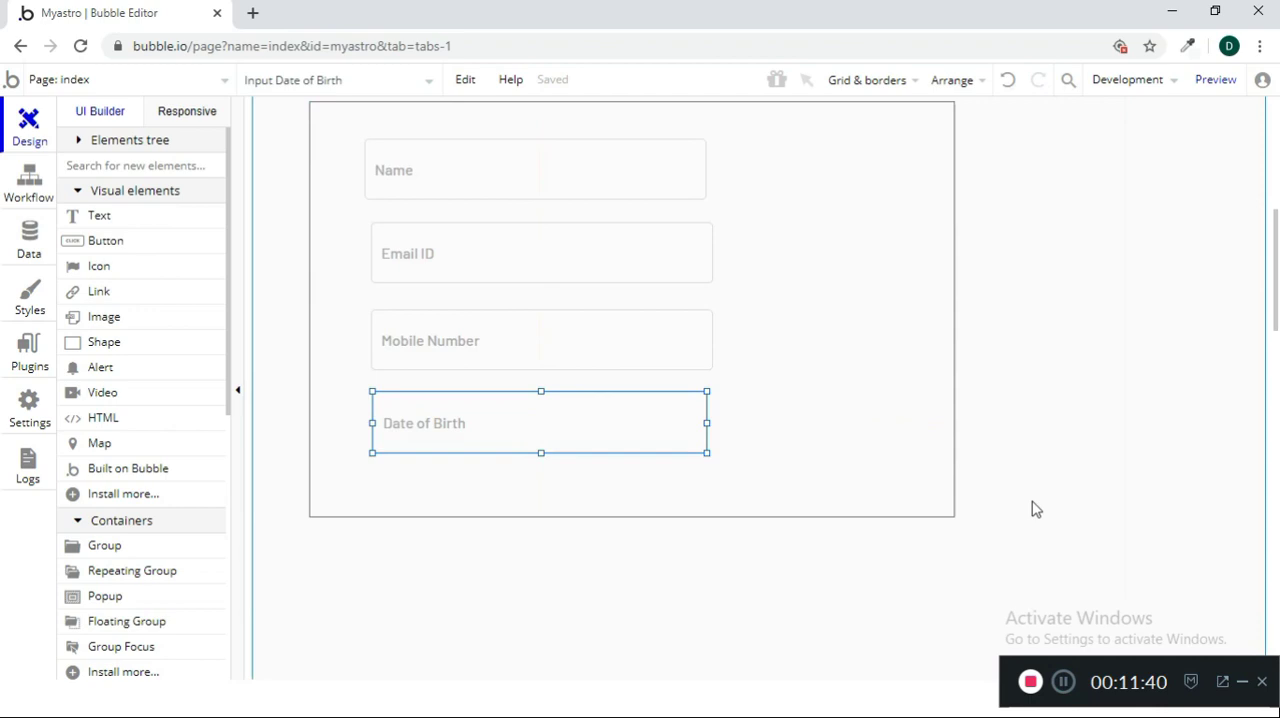
pyautogui.click(630, 514)
pyautogui.scroll(2, 994, 474)
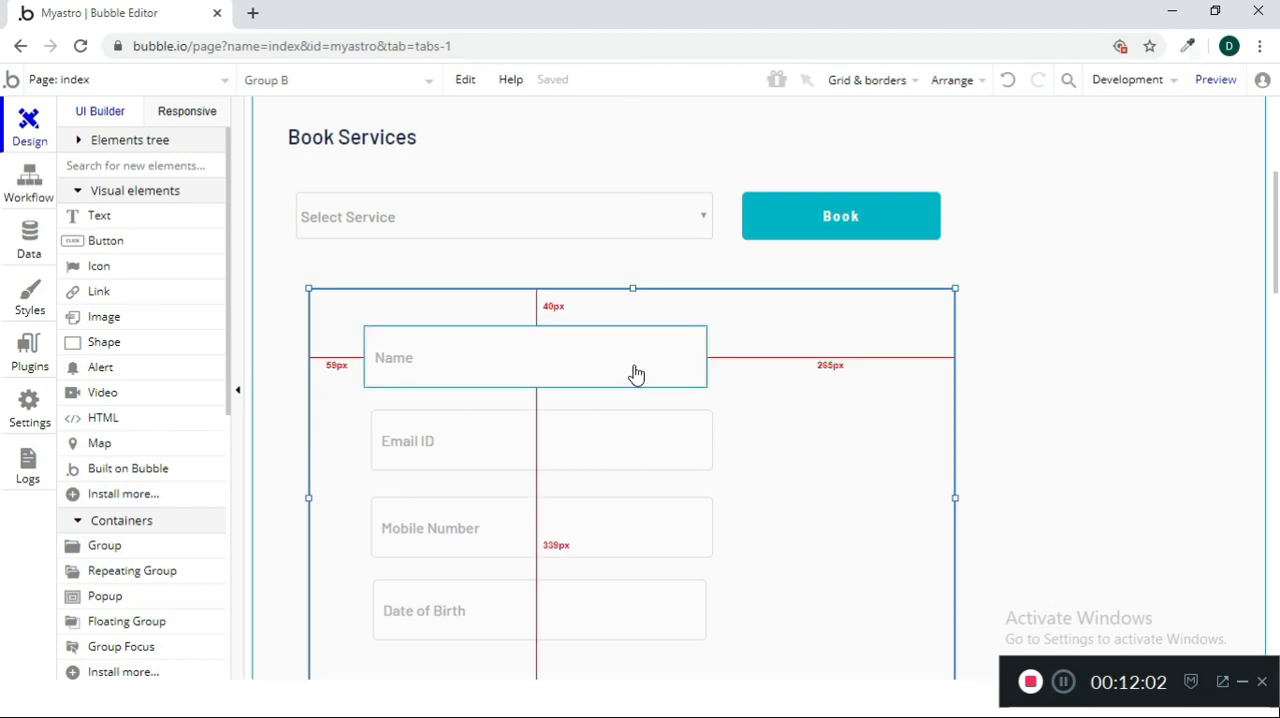
# Make the Select Service dropdown a required field that should not be empty
pyautogui.doubleClick(651, 229)
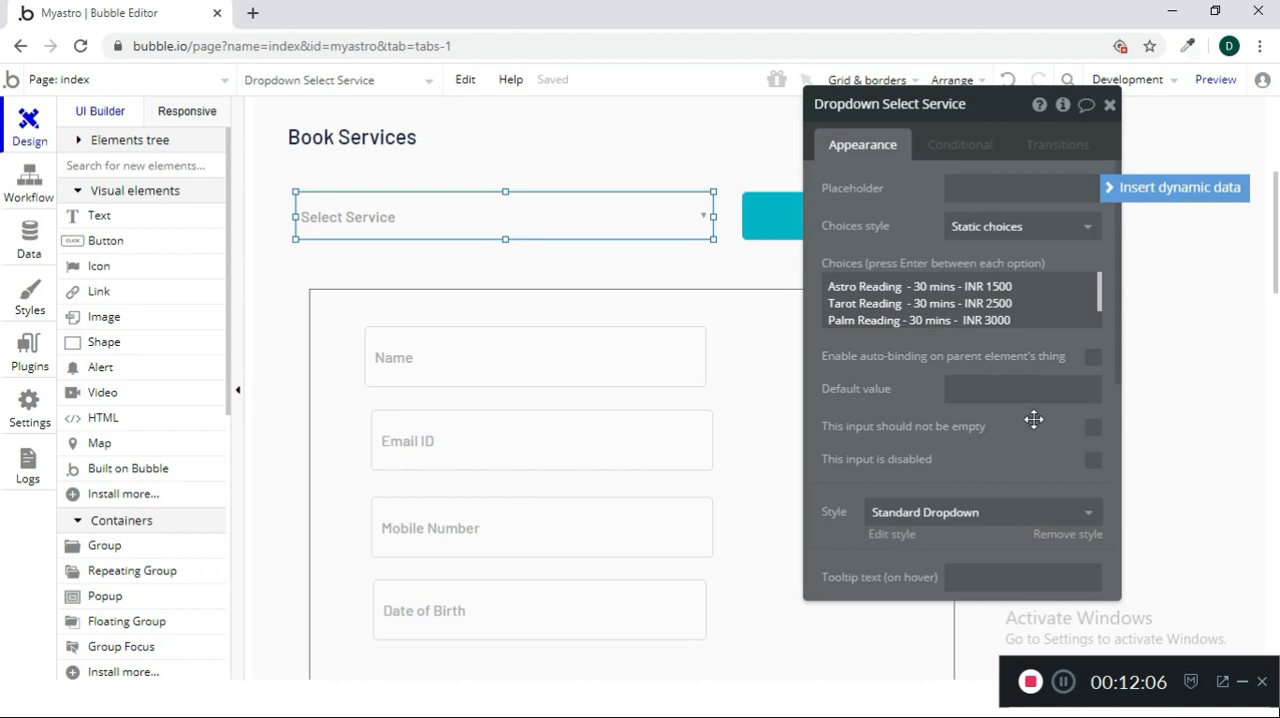
pyautogui.click(1092, 427)
pyautogui.click(1110, 106)
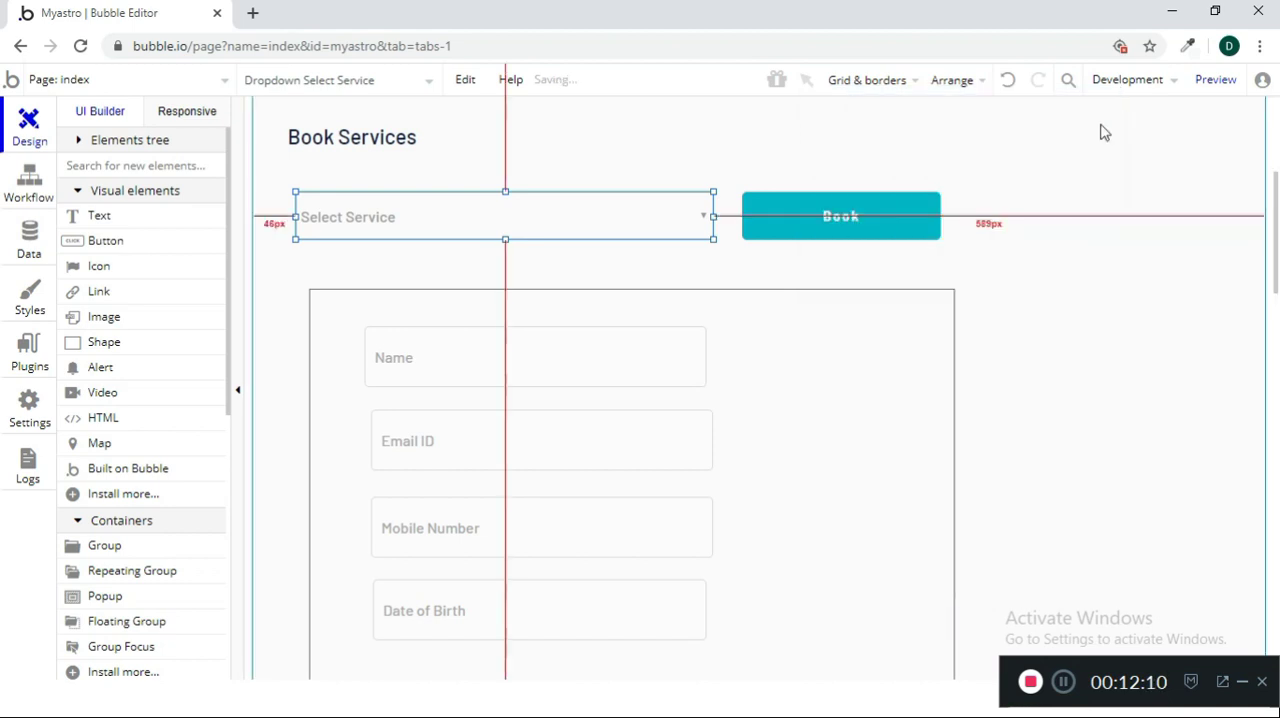
# Make the Name and Email ID inputs required so that they should not be empty
pyautogui.doubleClick(703, 357)
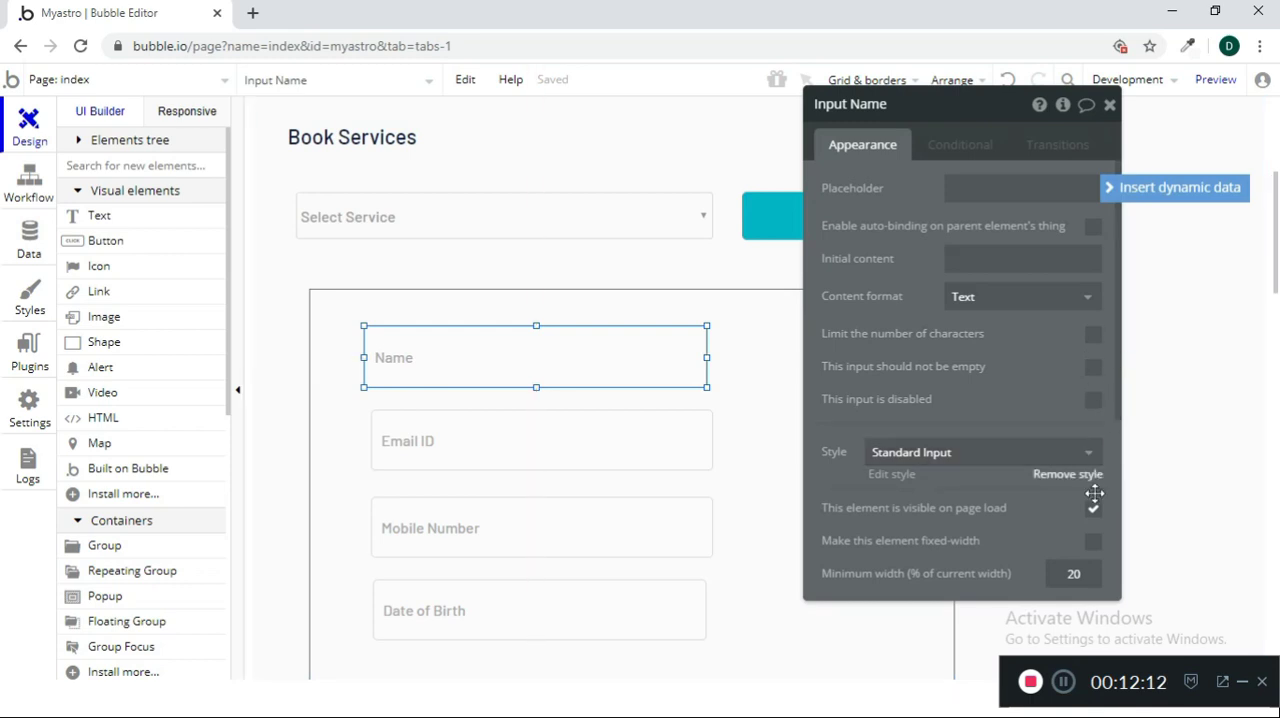
pyautogui.click(1092, 367)
pyautogui.click(666, 460)
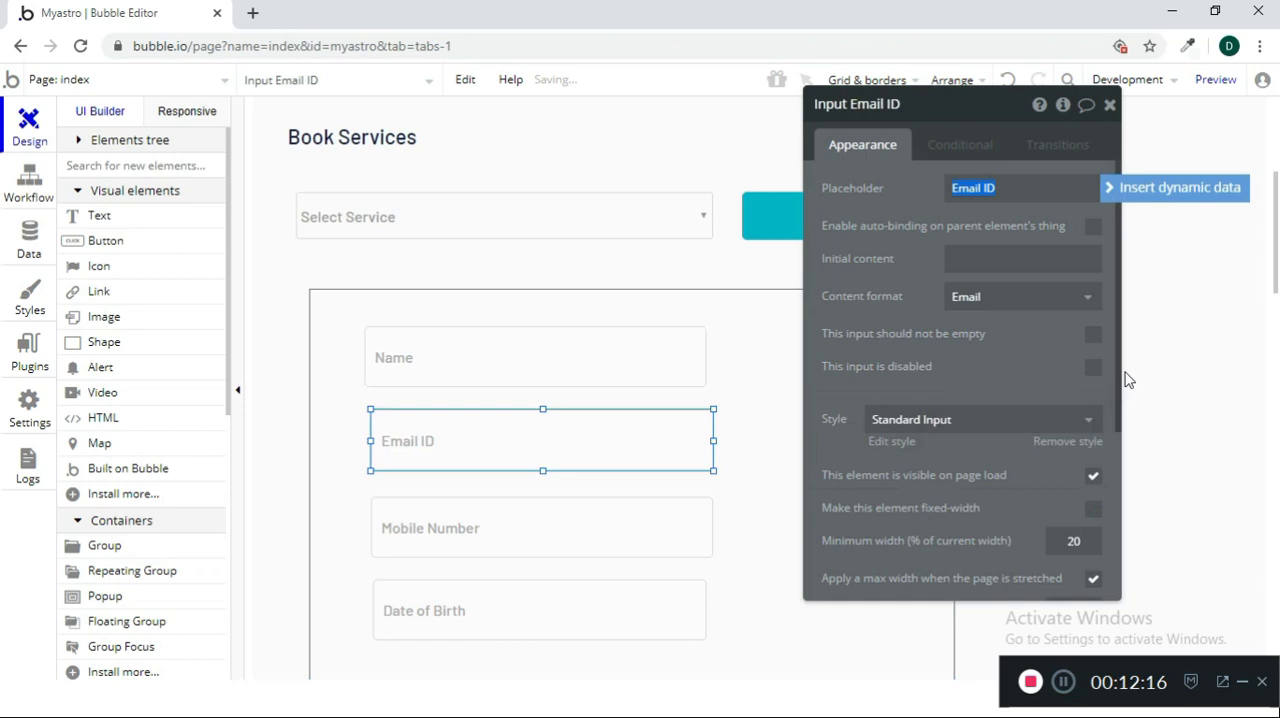
pyautogui.click(1097, 340)
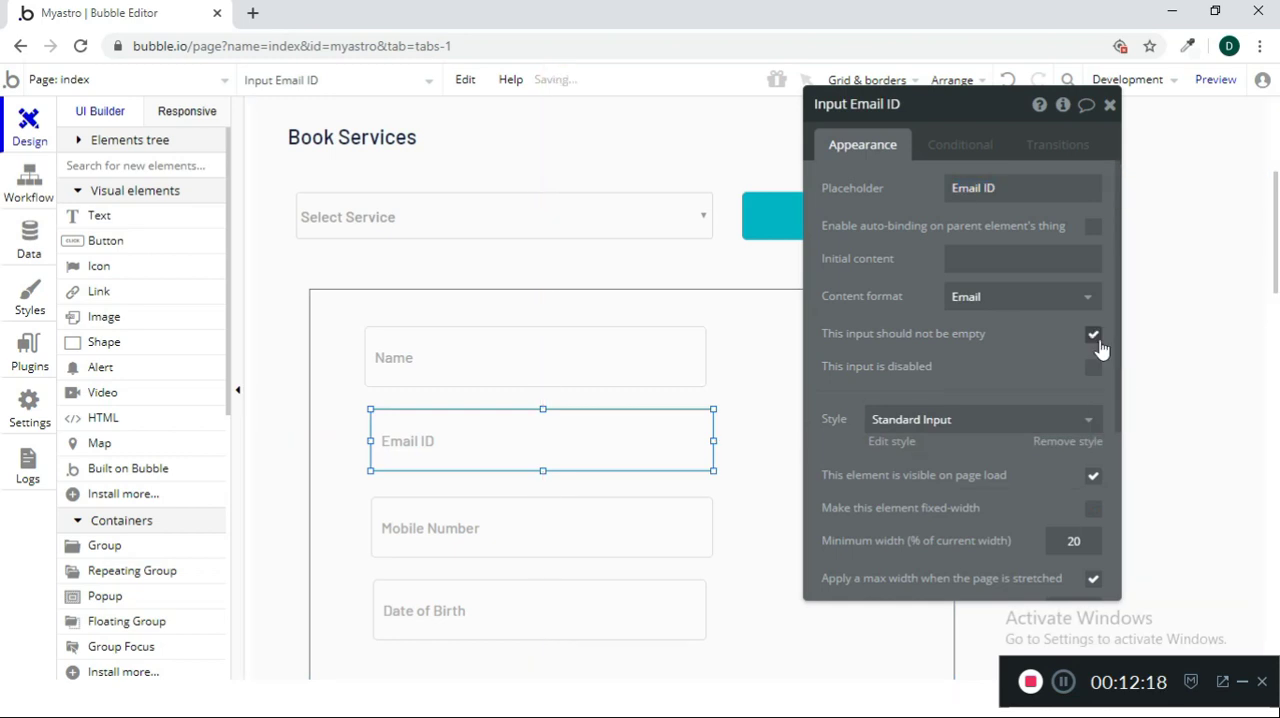
# Make the Mobile Number and Date of Birth inputs required so that they should not be empty
pyautogui.click(666, 533)
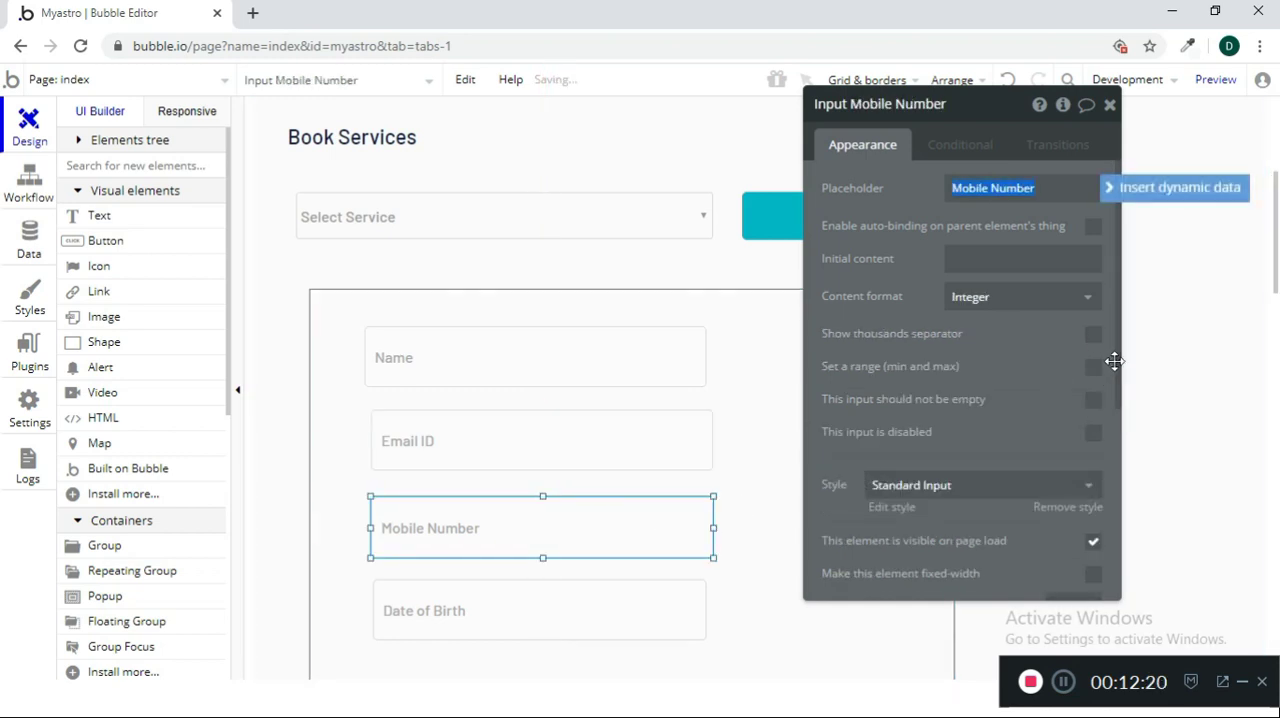
pyautogui.click(1093, 399)
pyautogui.scroll(-2, 631, 546)
pyautogui.click(630, 430)
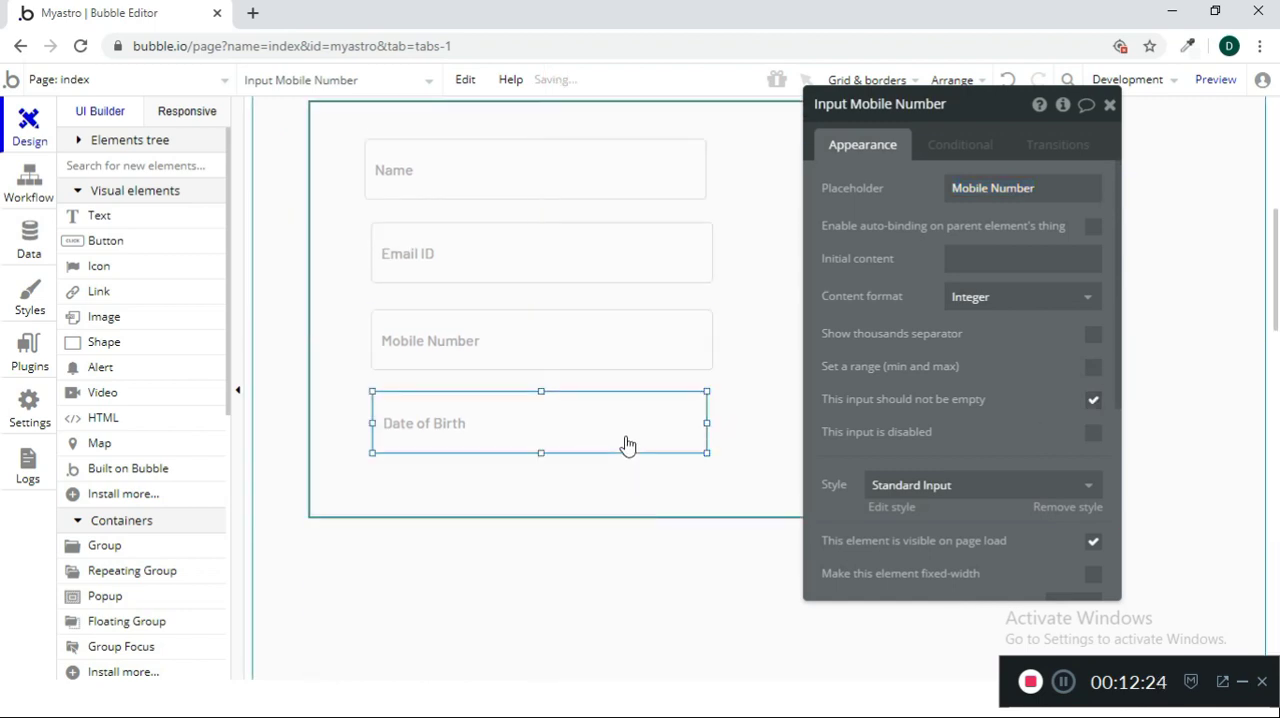
pyautogui.click(1093, 336)
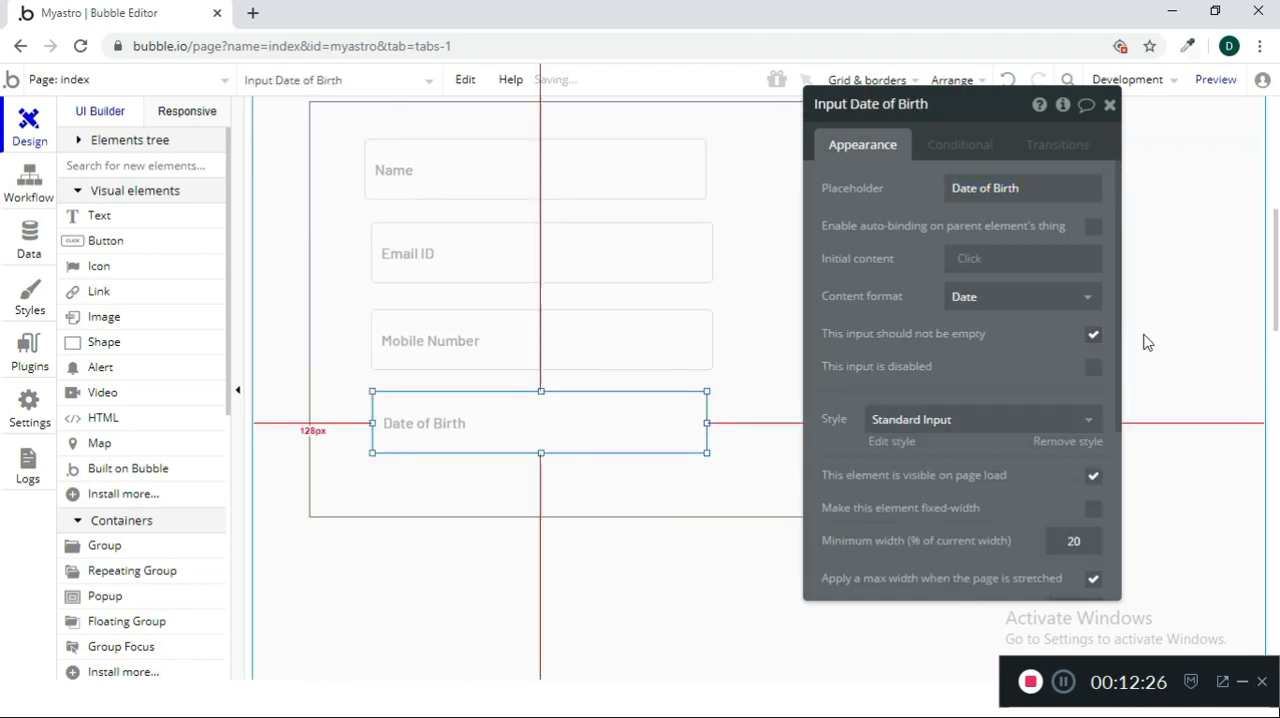
# Create a custom data type named client in the app's database
pyautogui.click(1110, 104)
pyautogui.scroll(2, 1068, 391)
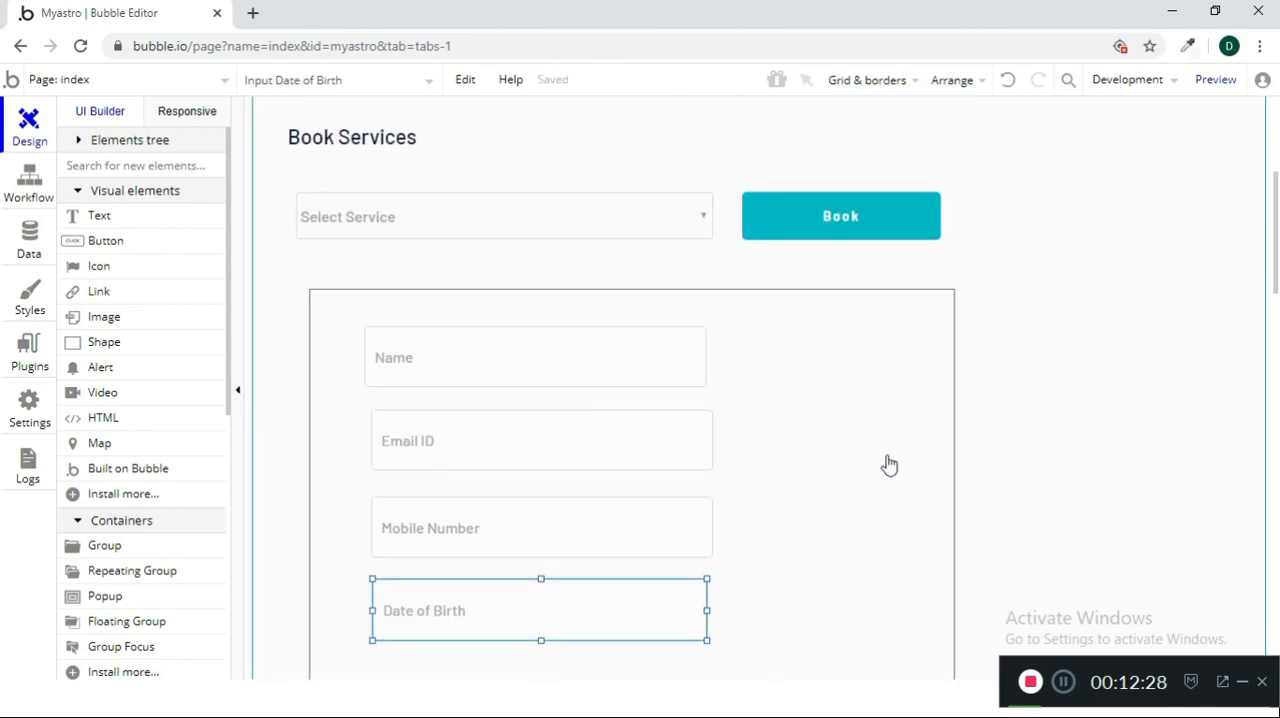
pyautogui.click(28, 256)
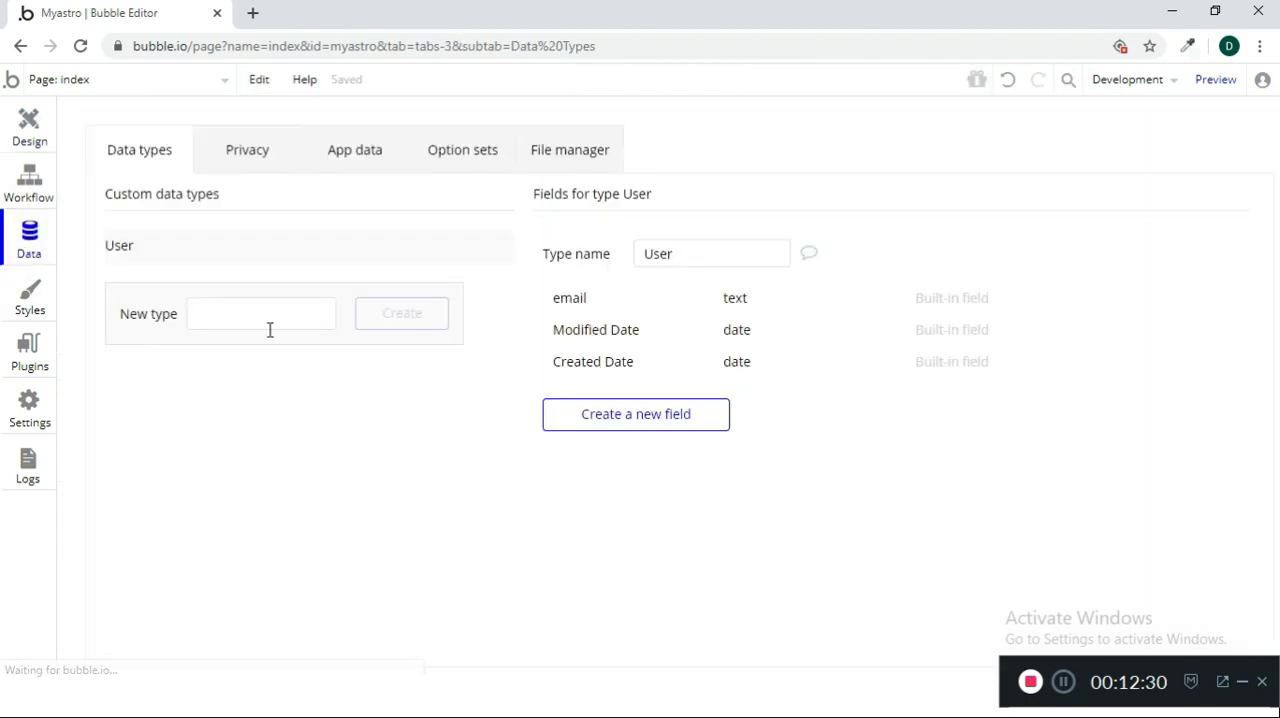
pyautogui.click(247, 324)
pyautogui.write('client')
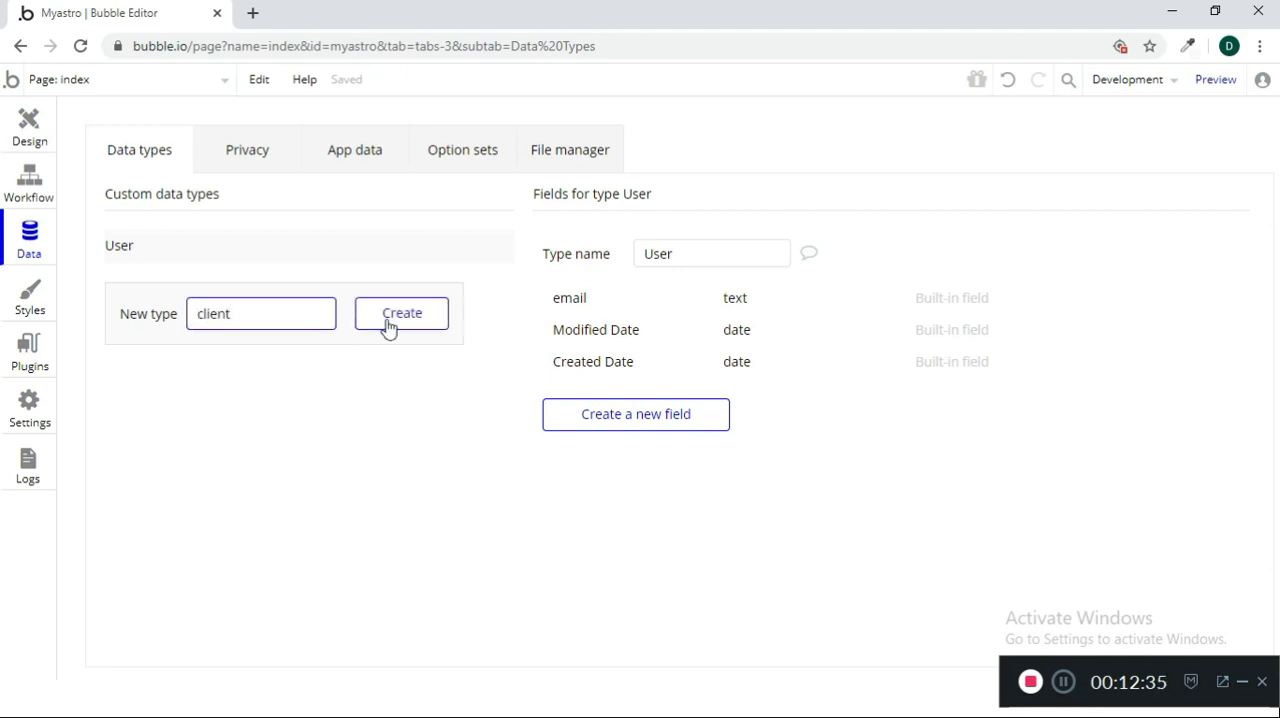
pyautogui.click(389, 324)
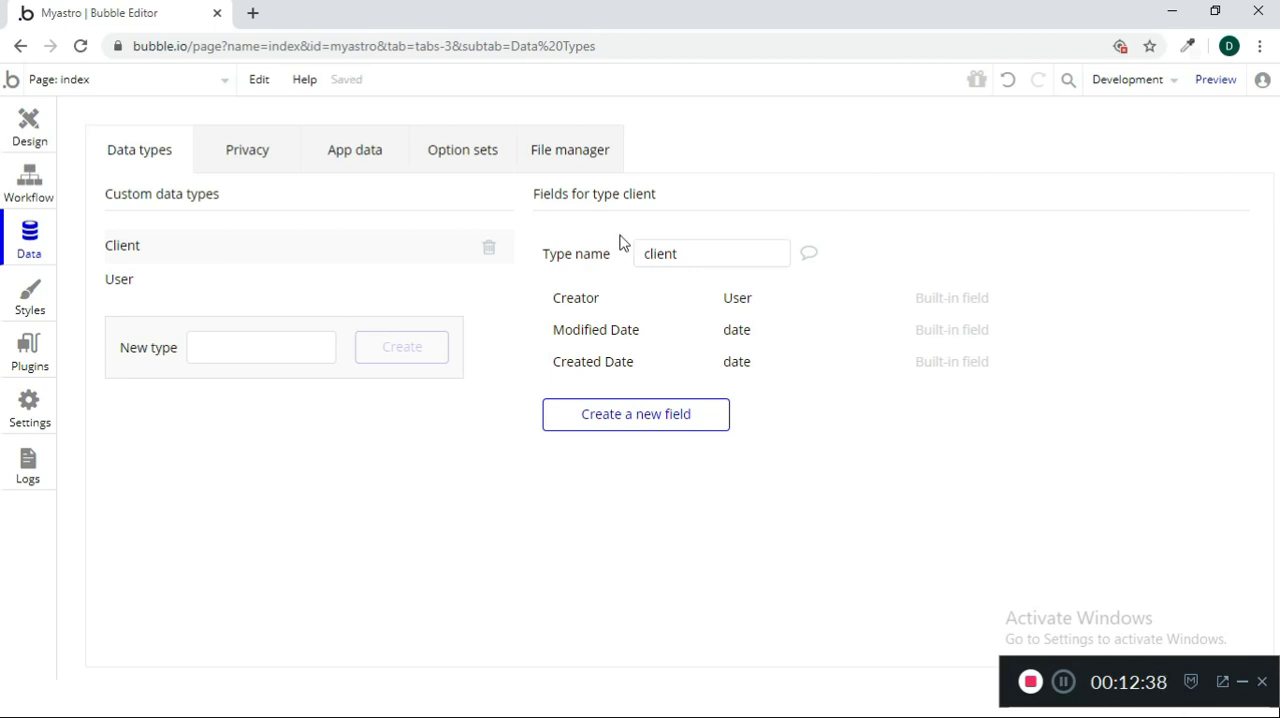
# Add two text fields, name and service, to the client data type
pyautogui.click(686, 432)
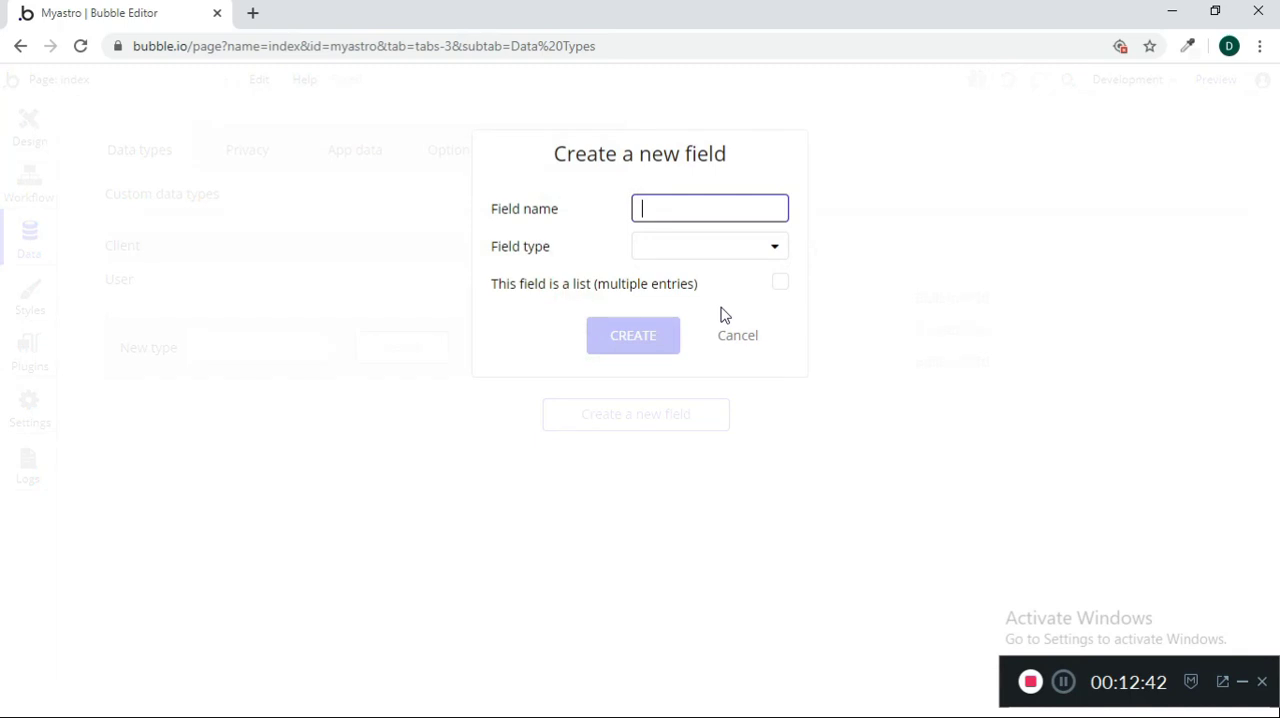
pyautogui.click(718, 252)
pyautogui.click(718, 277)
pyautogui.click(668, 334)
pyautogui.click(663, 458)
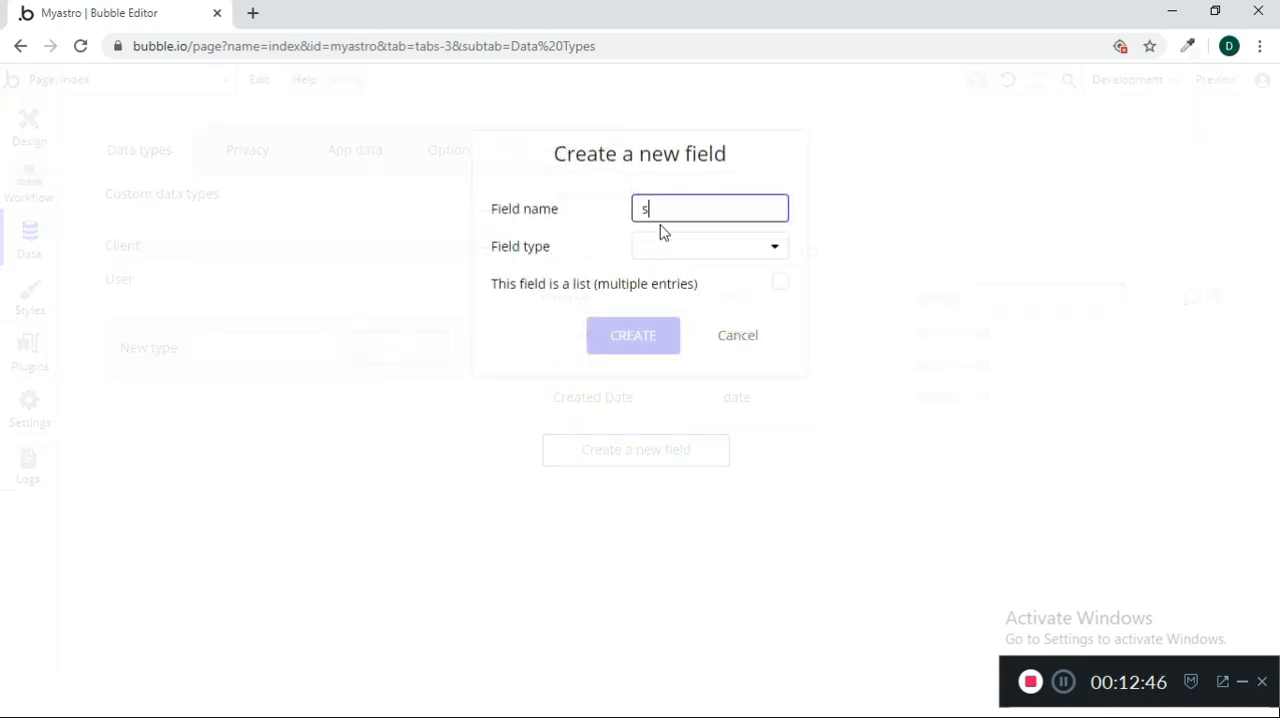
pyautogui.click(666, 247)
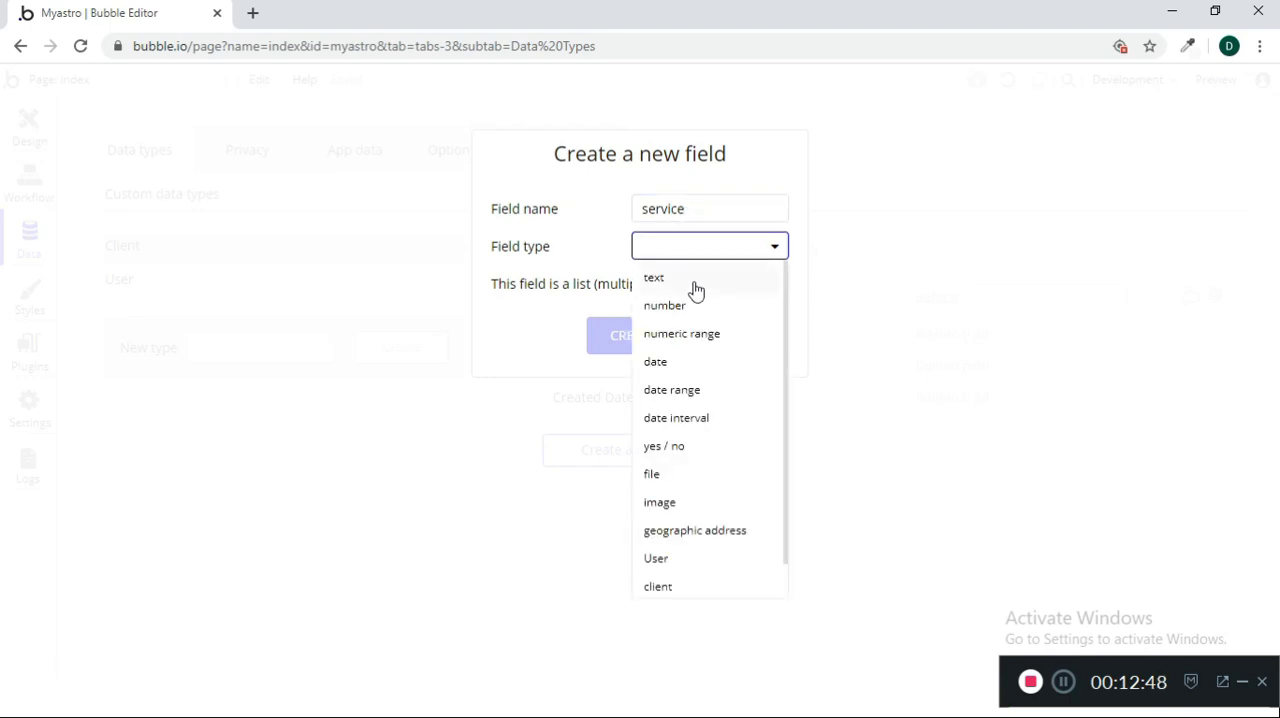
pyautogui.click(694, 289)
pyautogui.click(625, 340)
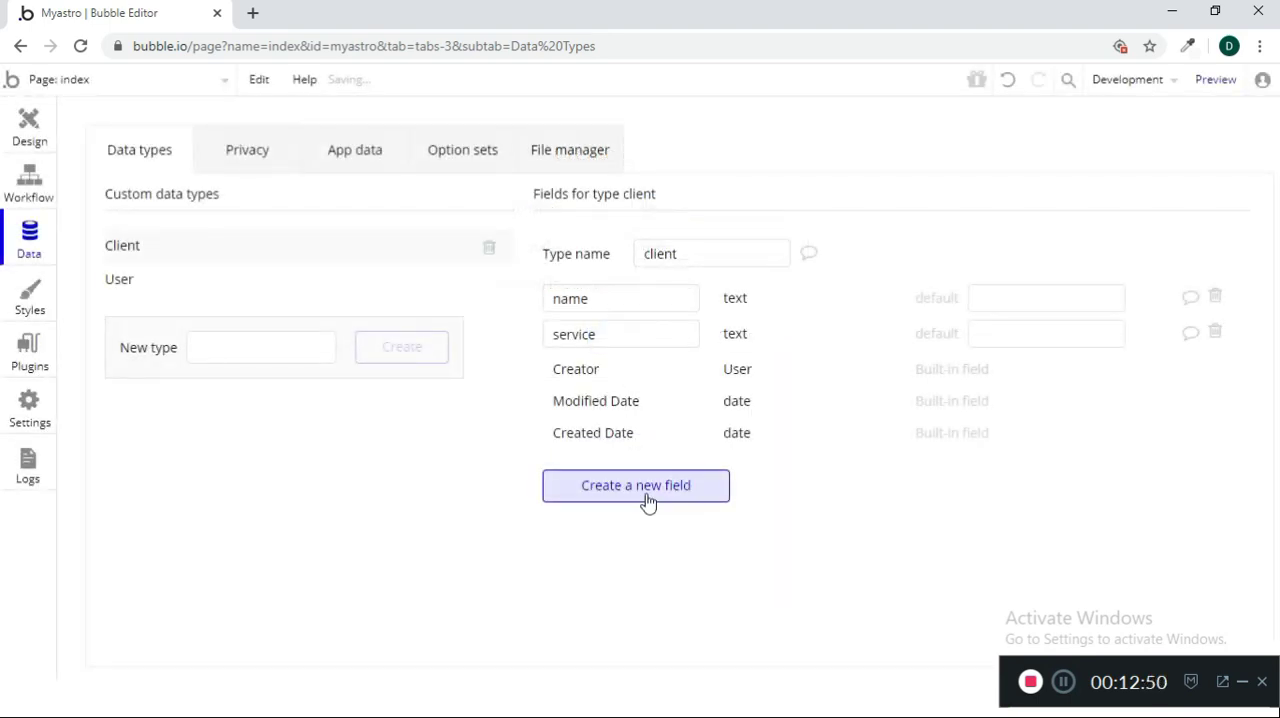
# Add an email field of type text and a number field of type number to the client data type
pyautogui.click(647, 500)
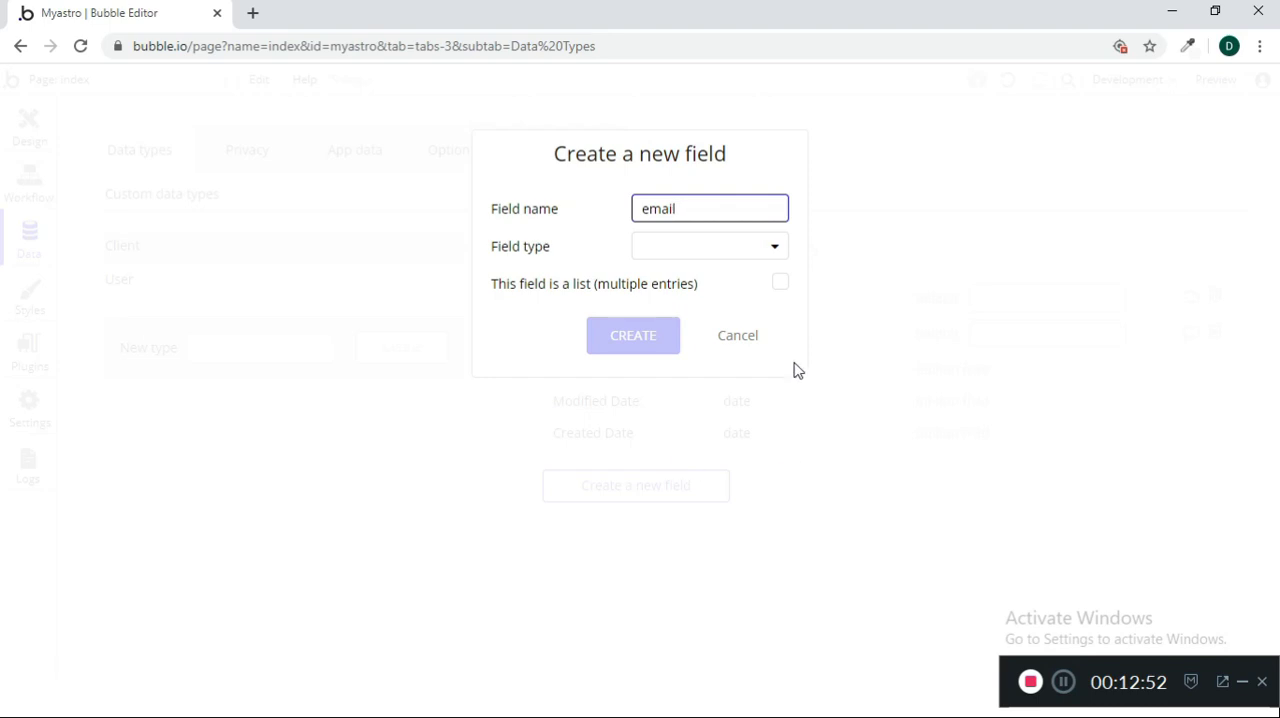
pyautogui.click(729, 254)
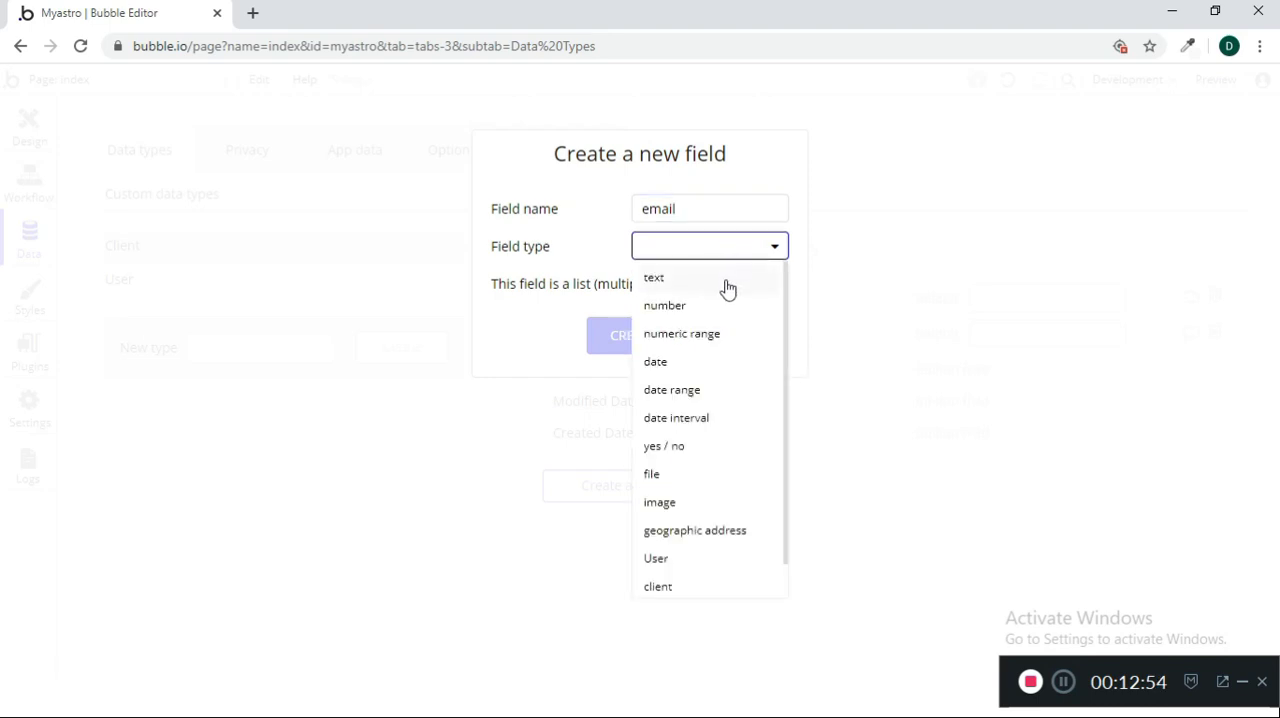
pyautogui.click(727, 289)
pyautogui.click(663, 343)
pyautogui.click(609, 527)
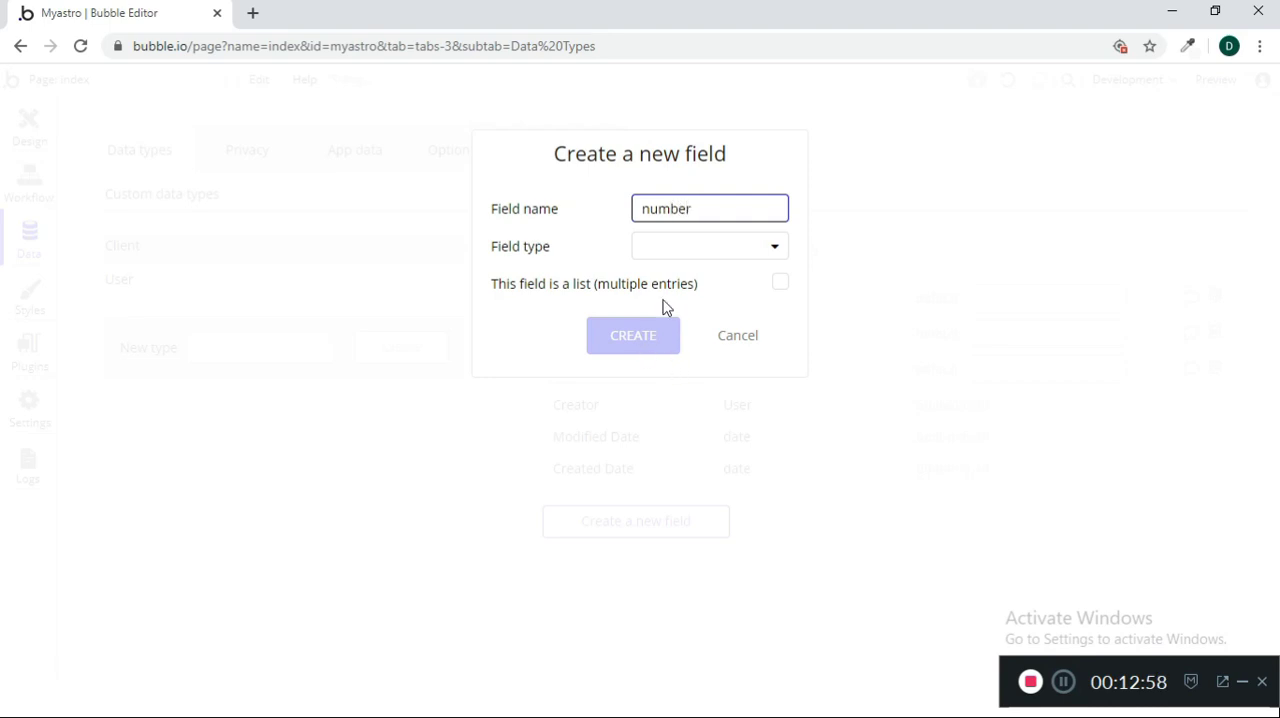
pyautogui.click(681, 254)
pyautogui.click(680, 280)
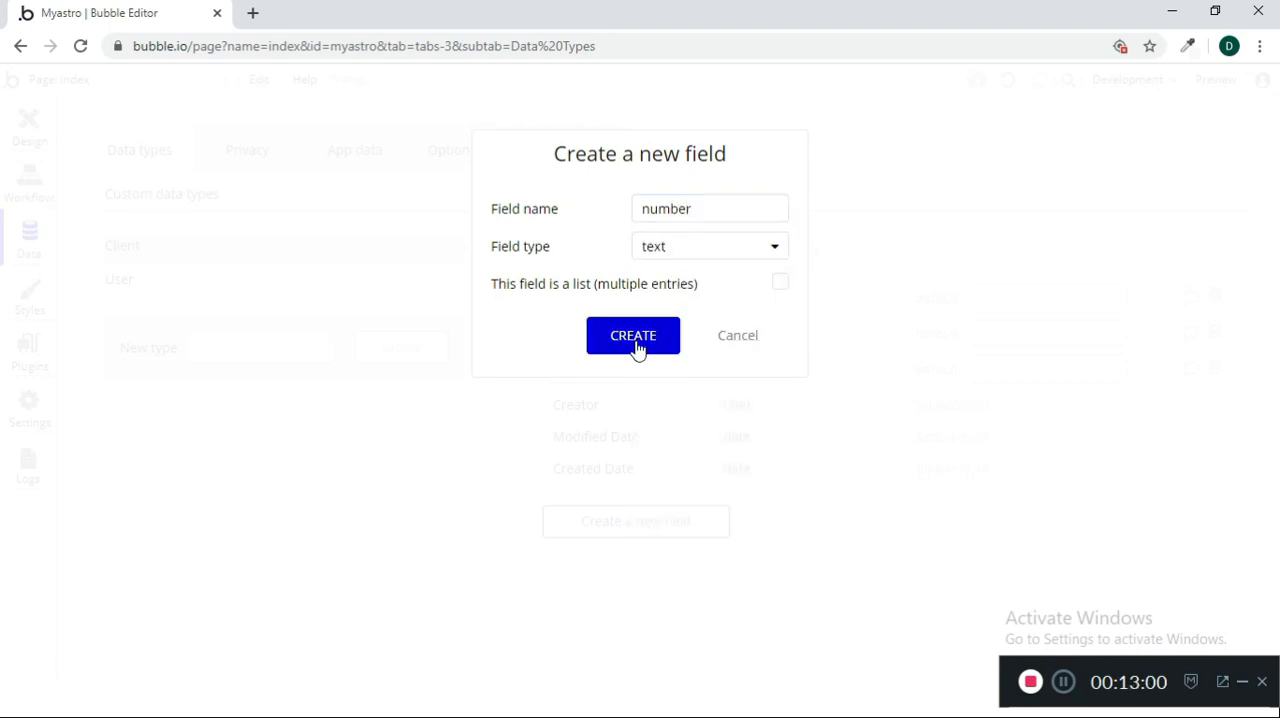
pyautogui.click(662, 250)
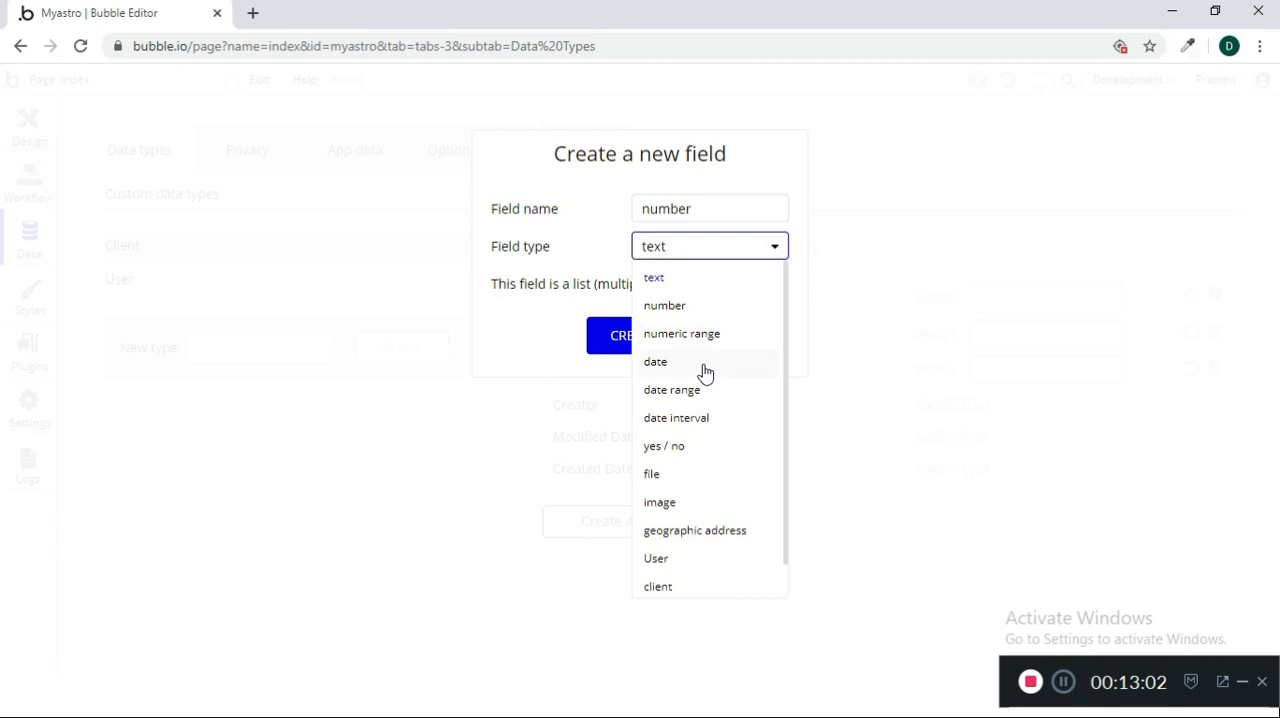
pyautogui.click(686, 304)
pyautogui.click(663, 337)
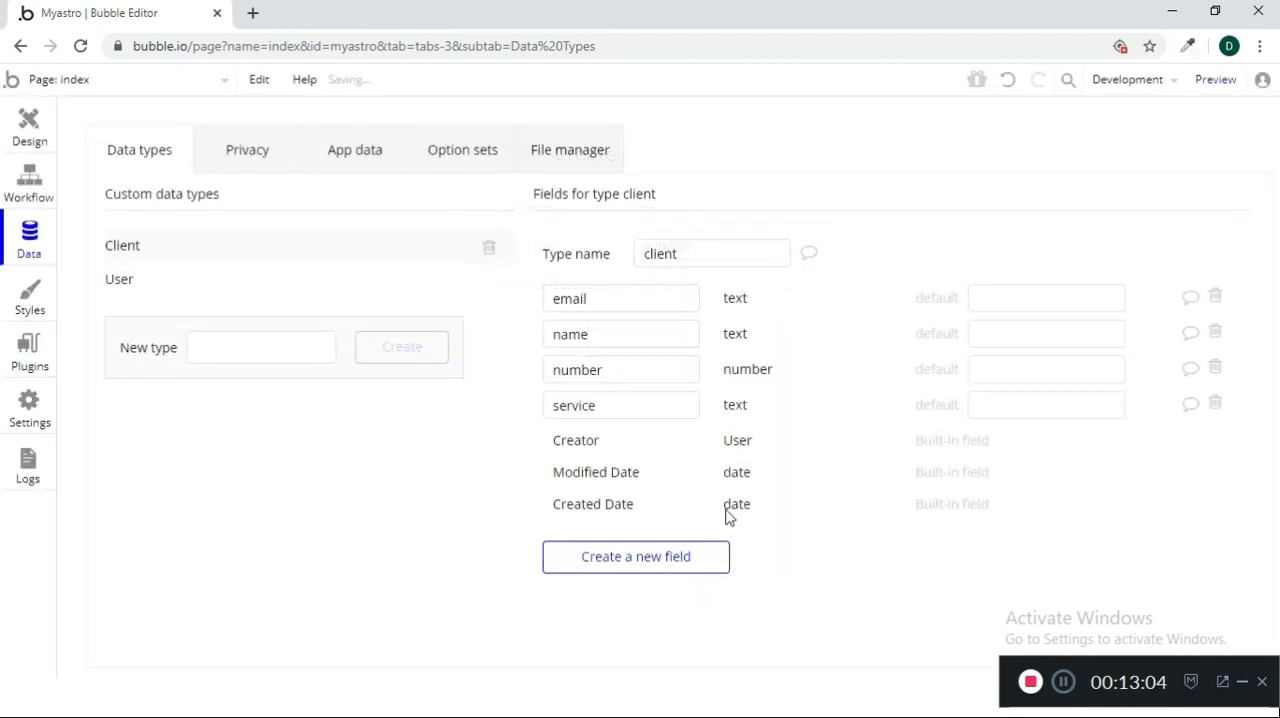
# Add a dob field of type numeric range to the client data type
pyautogui.click(645, 558)
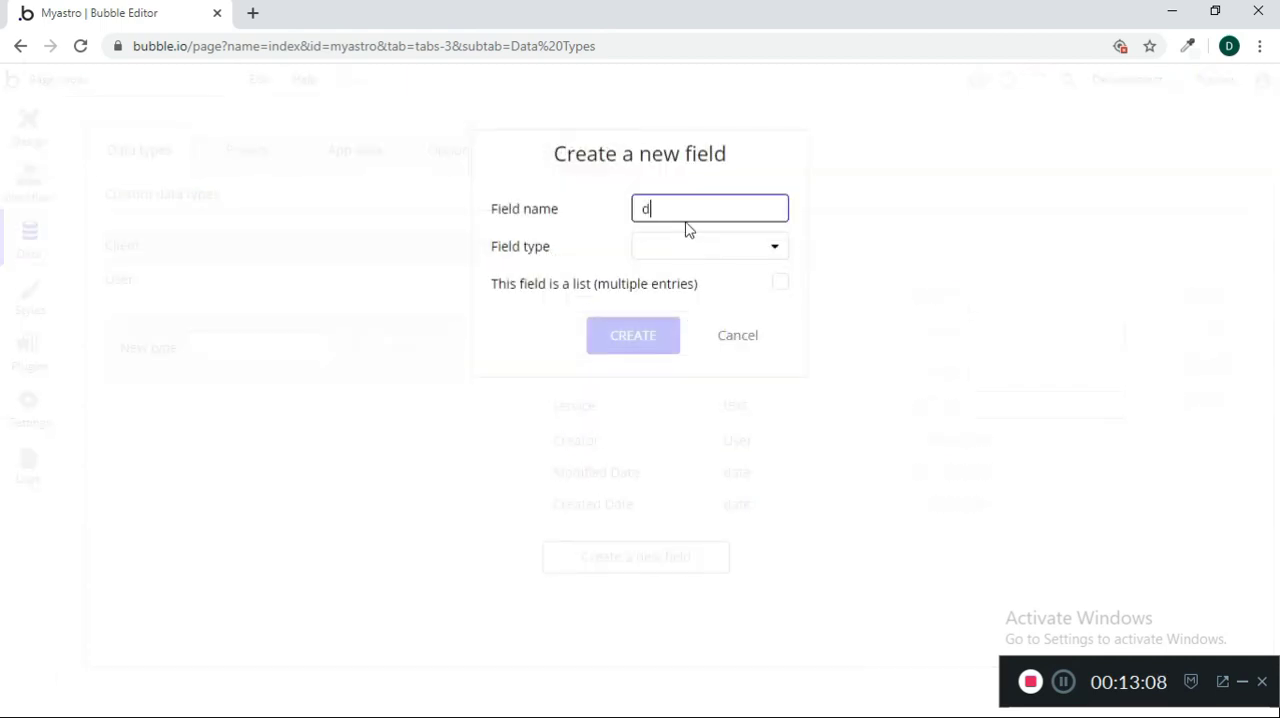
pyautogui.click(688, 246)
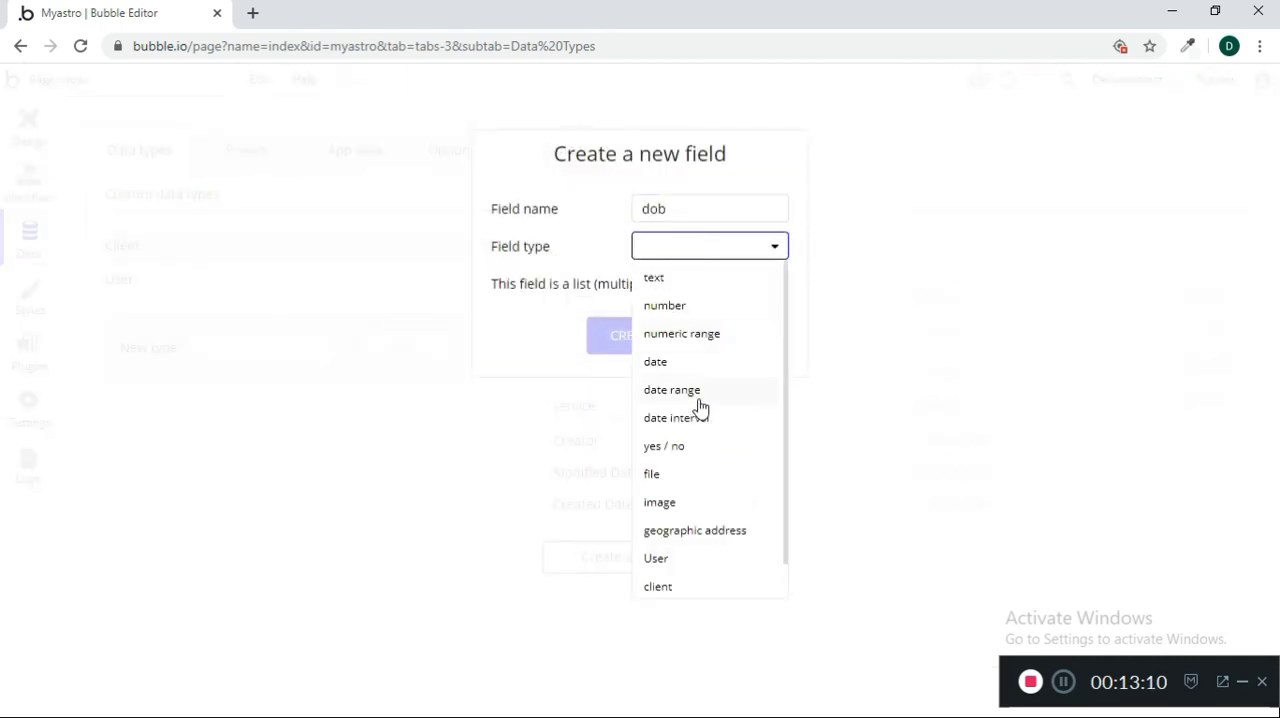
pyautogui.click(693, 345)
pyautogui.click(623, 340)
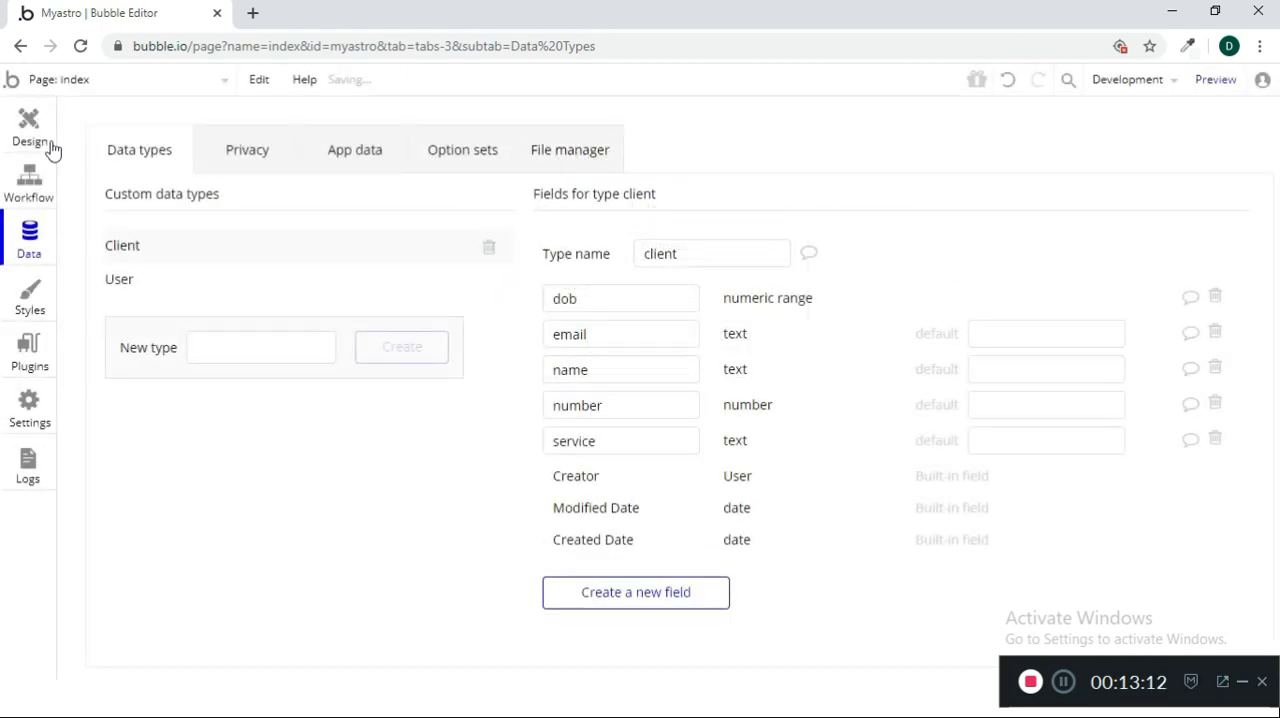
# Start a workflow for the Book button in the page design and add a Create a new thing action
pyautogui.click(29, 128)
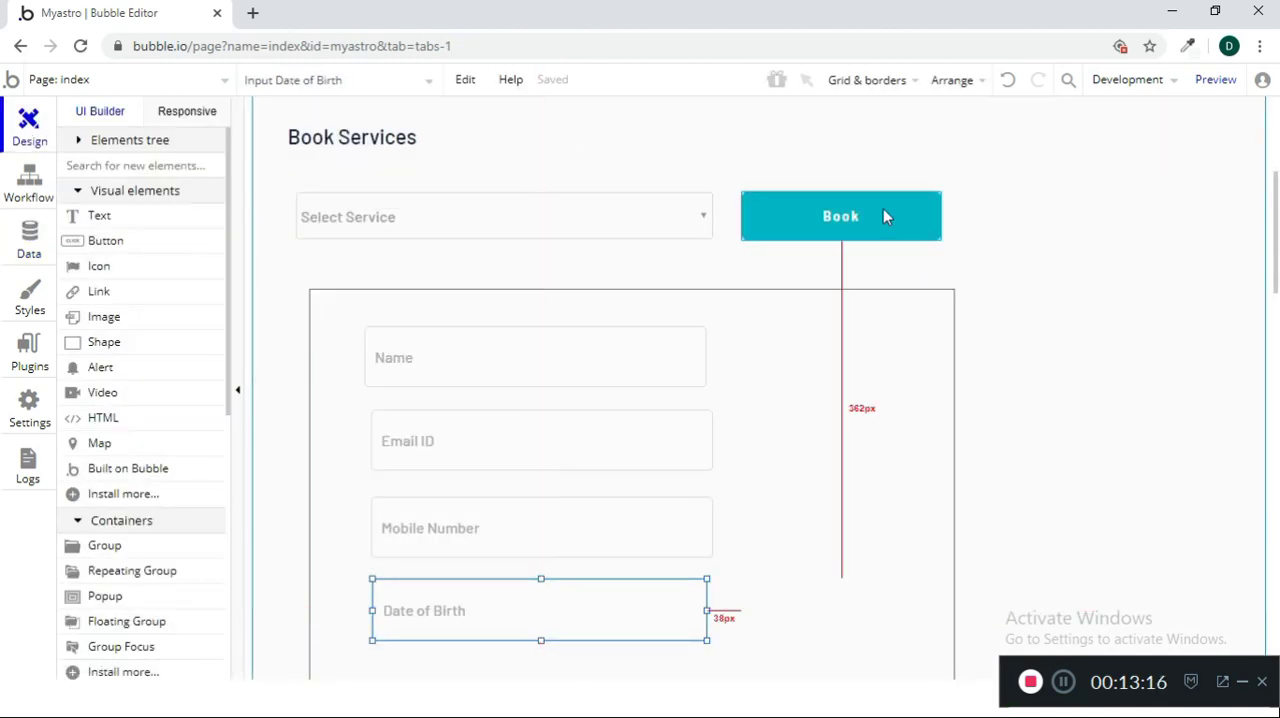
pyautogui.doubleClick(861, 226)
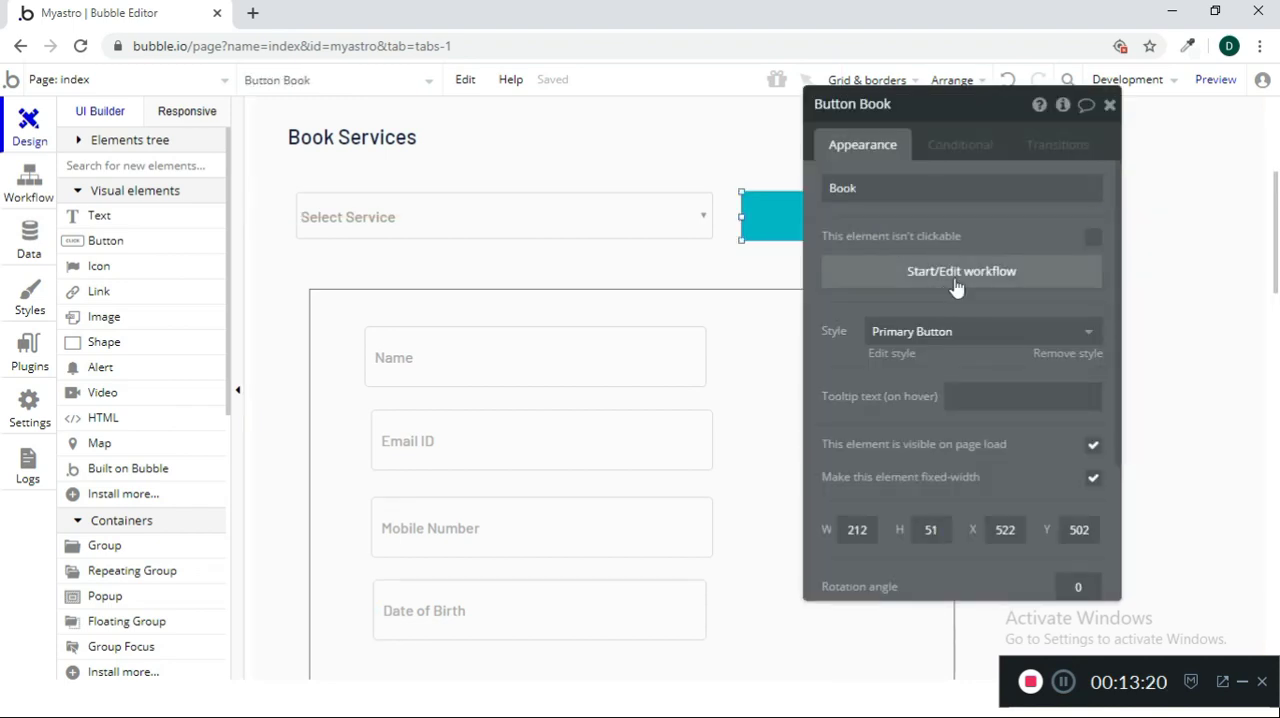
pyautogui.click(955, 280)
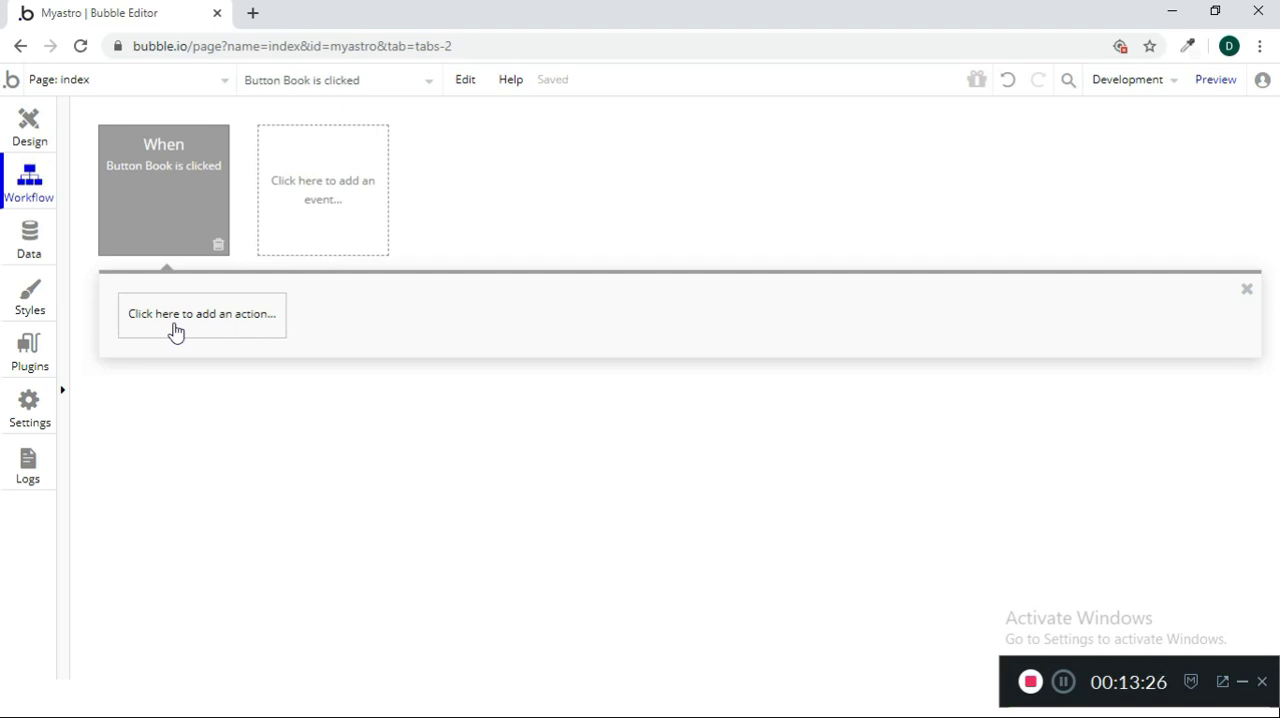
pyautogui.click(175, 331)
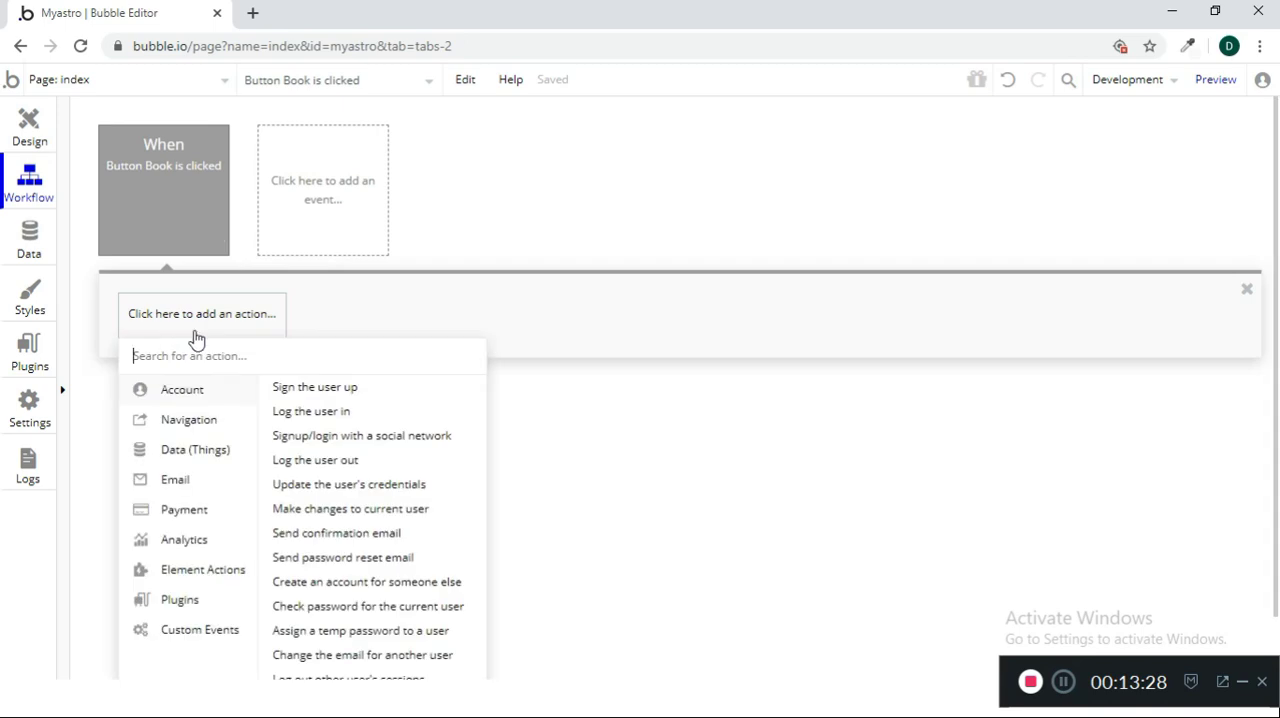
pyautogui.scroll(-1, 580, 467)
pyautogui.scroll(-1, 580, 467)
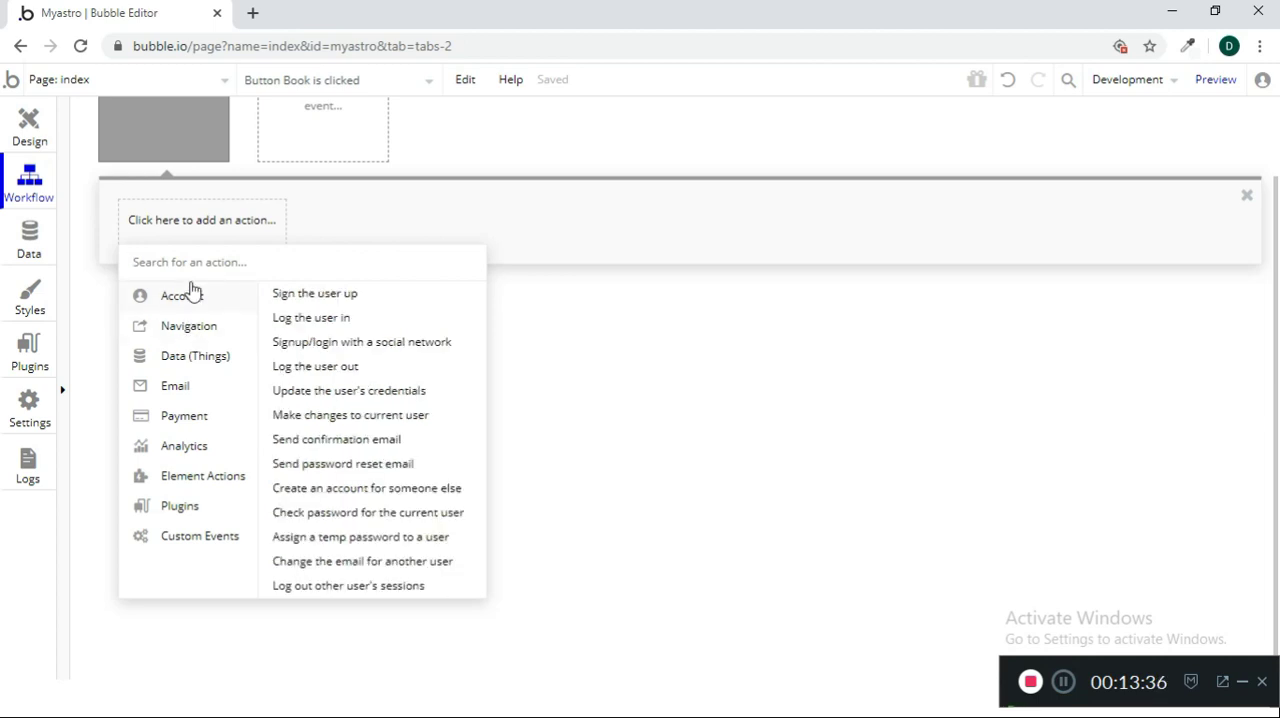
pyautogui.moveTo(194, 366)
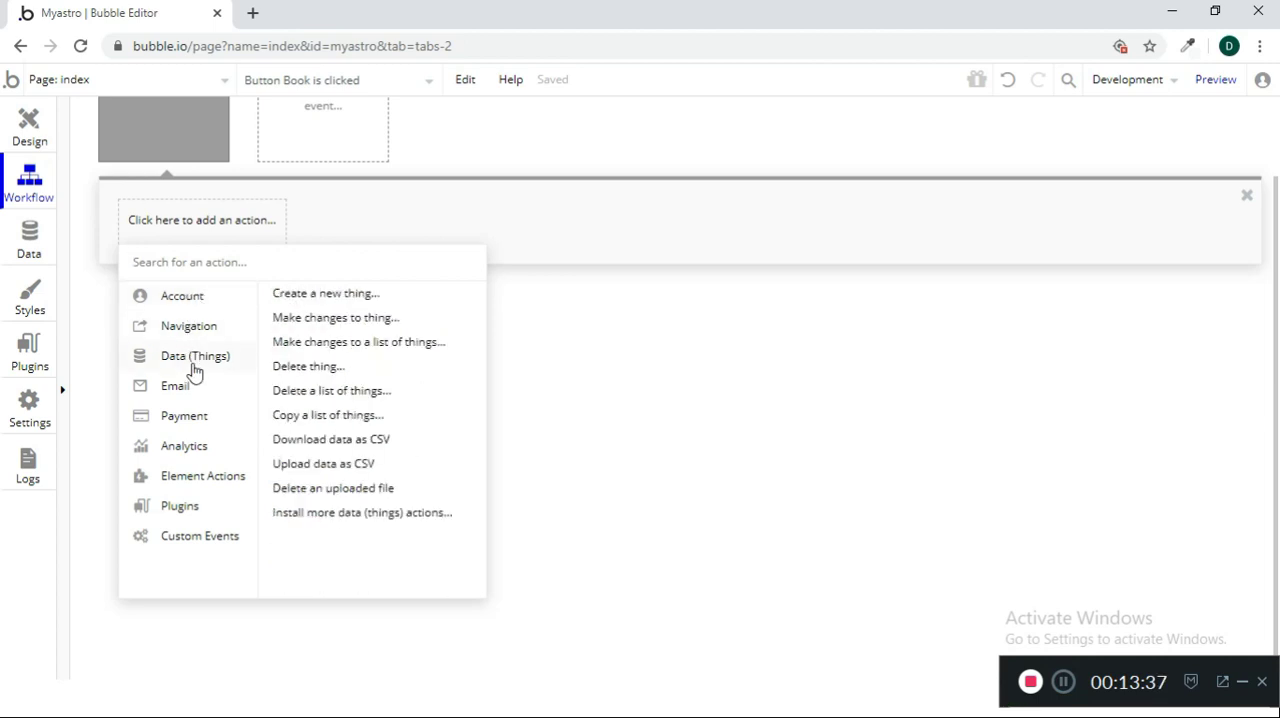
pyautogui.click(313, 294)
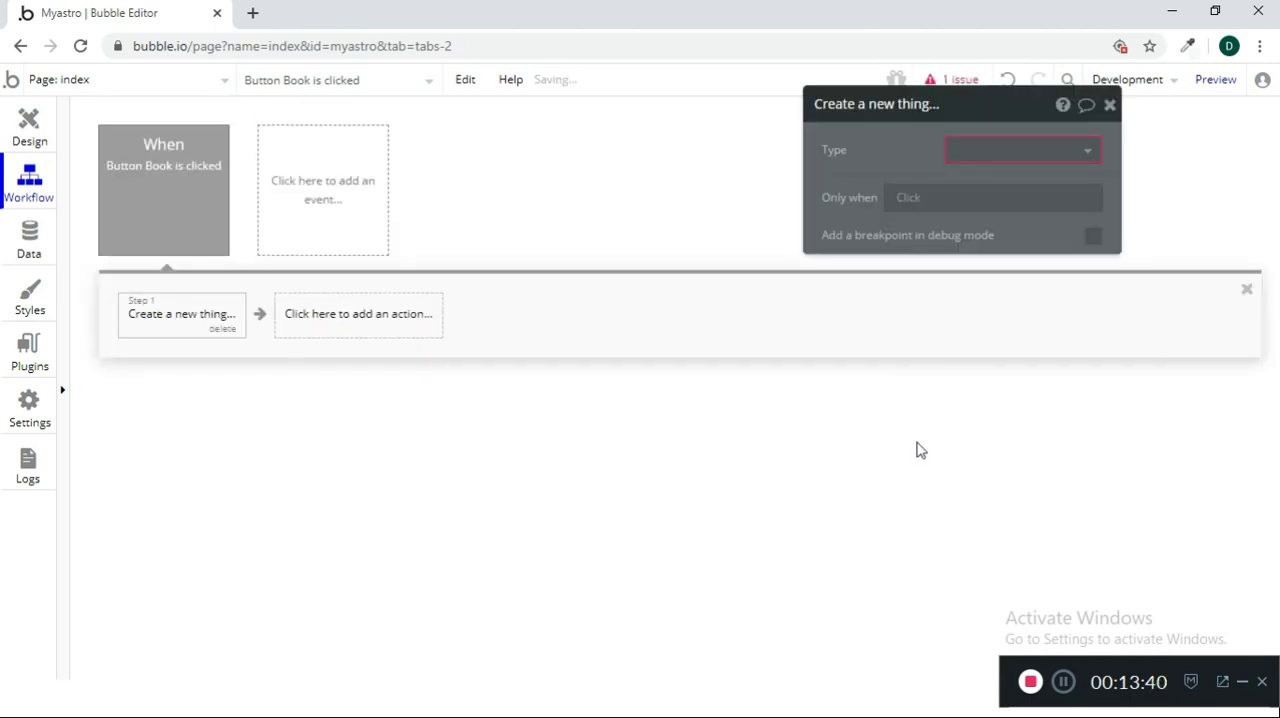
# Set the action's type to client and include all of its fields
pyautogui.click(1008, 155)
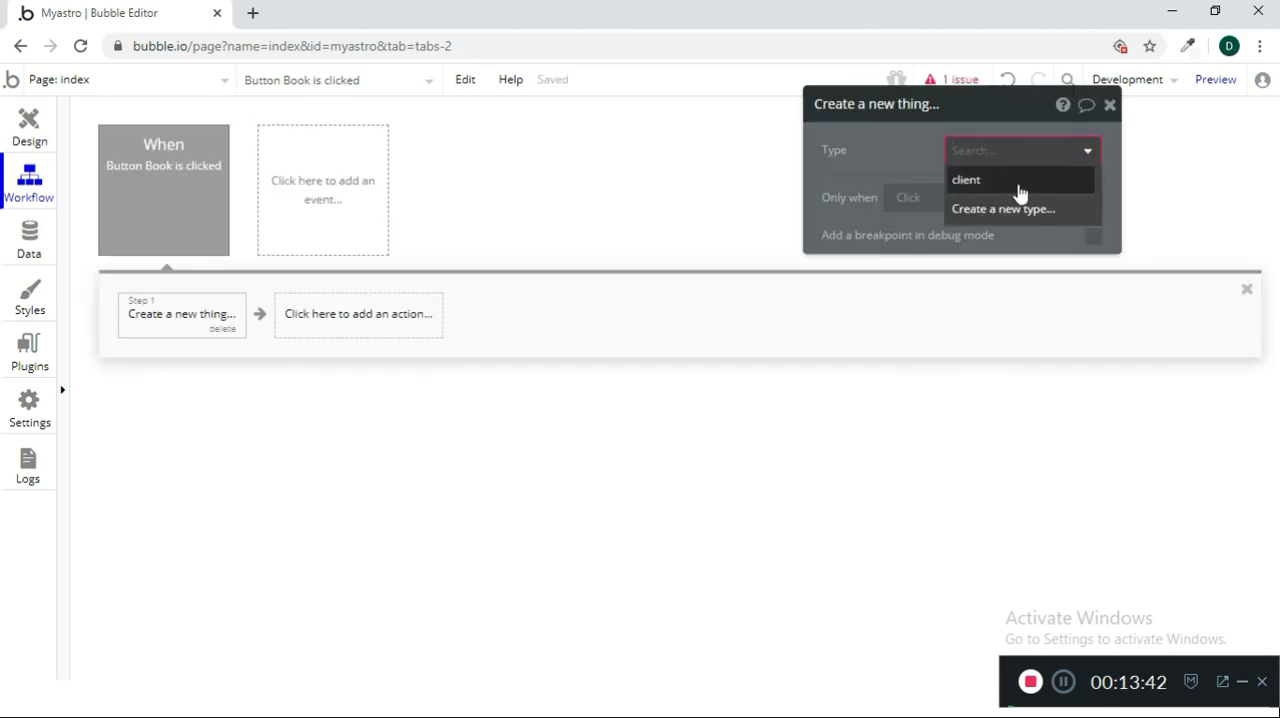
pyautogui.click(1012, 182)
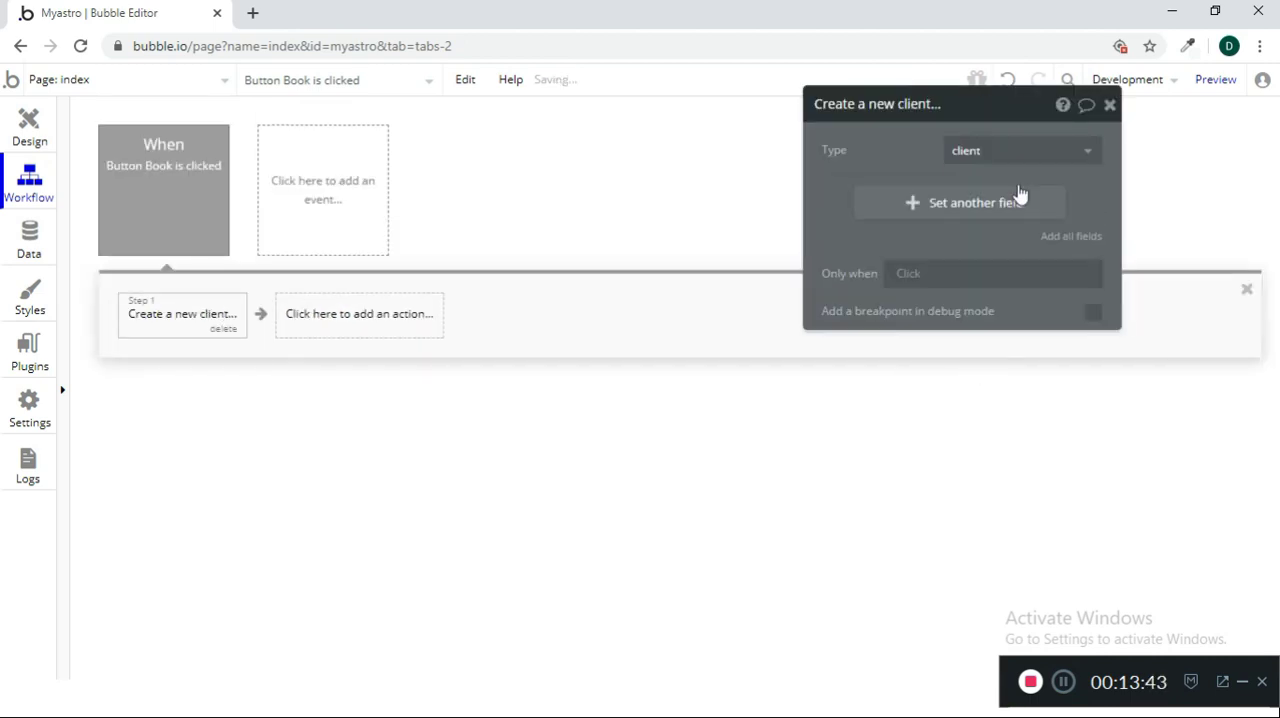
pyautogui.click(1073, 237)
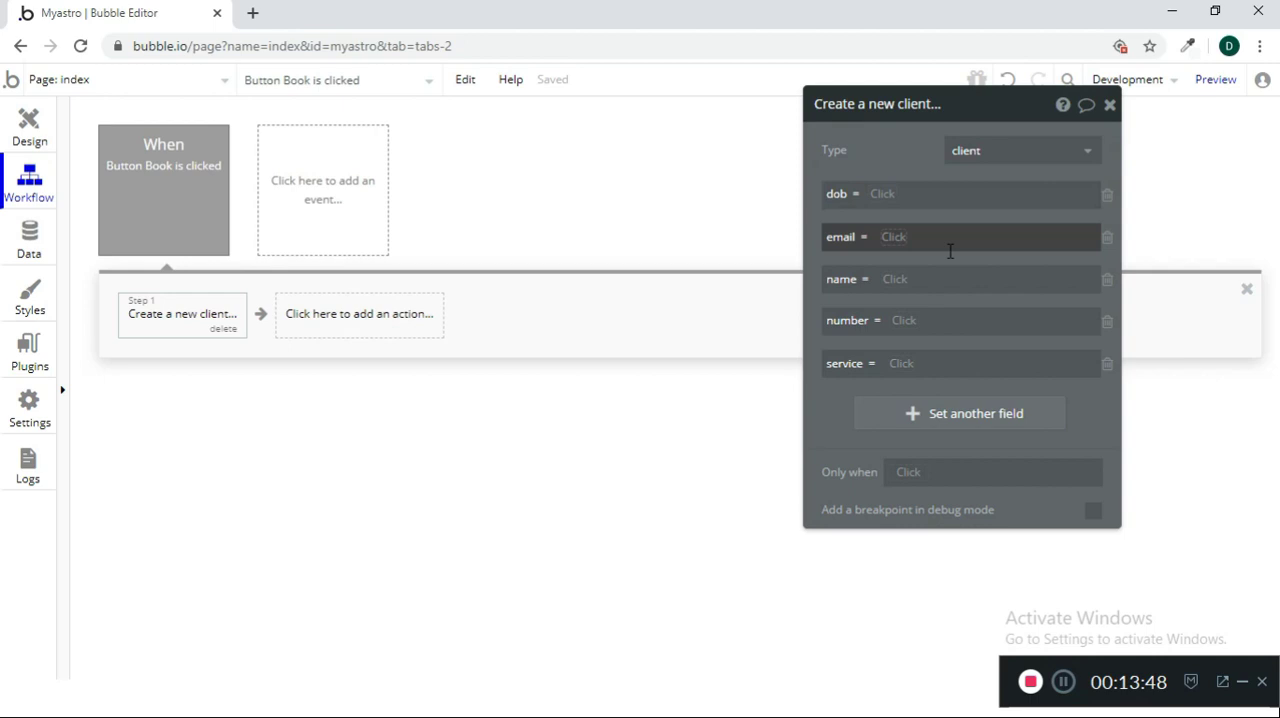
# Fill the action's dob field with Input Date of Birth's value formatted as 5/23/20
pyautogui.click(882, 200)
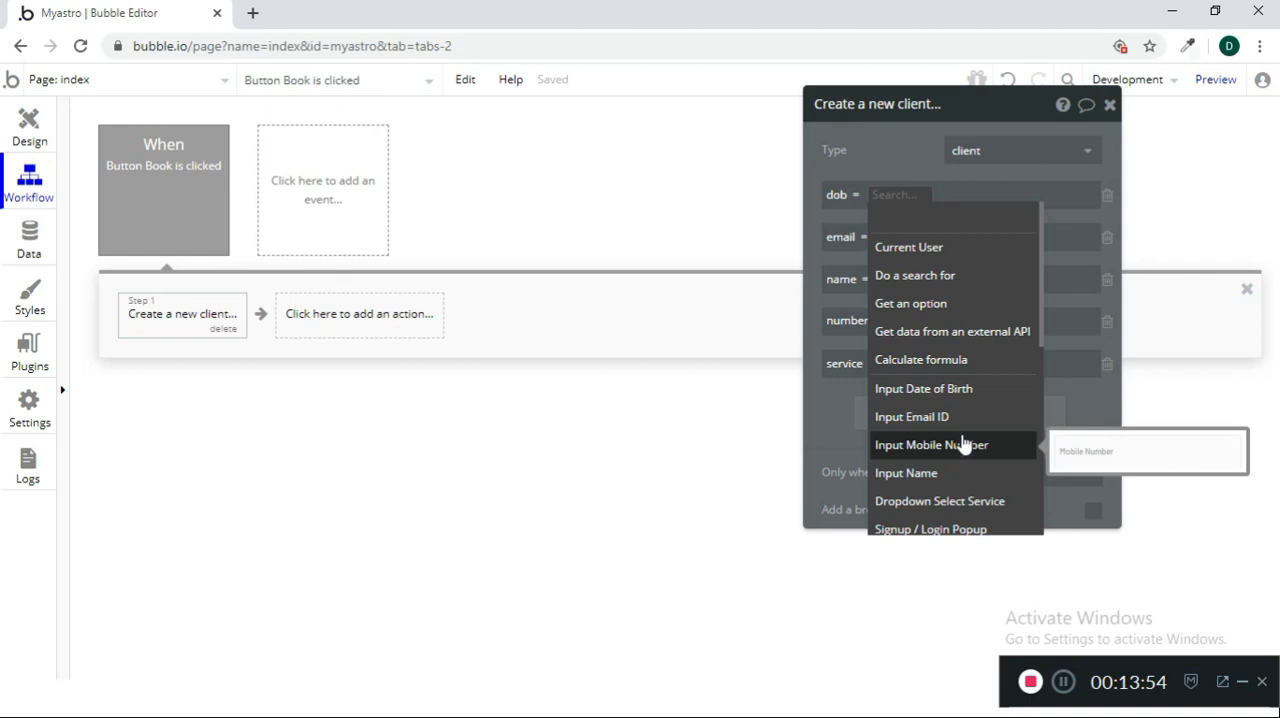
pyautogui.click(940, 389)
pyautogui.click(1005, 220)
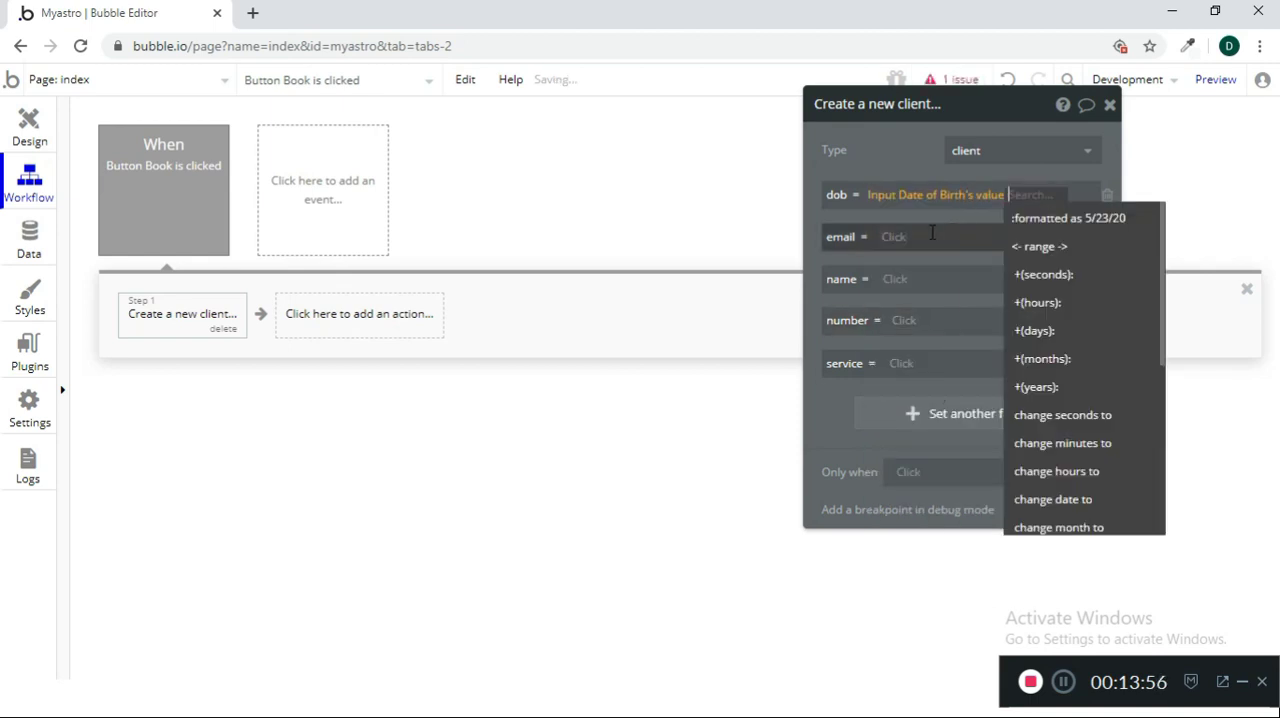
pyautogui.click(1047, 219)
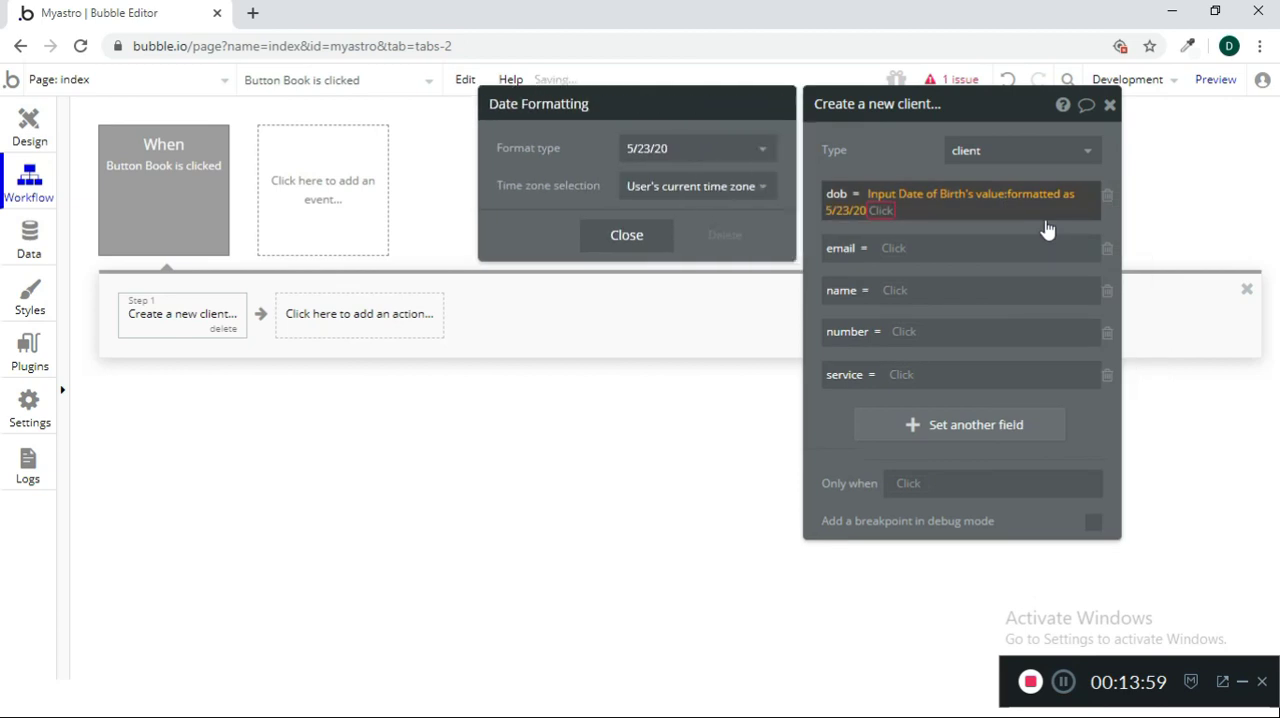
pyautogui.click(624, 236)
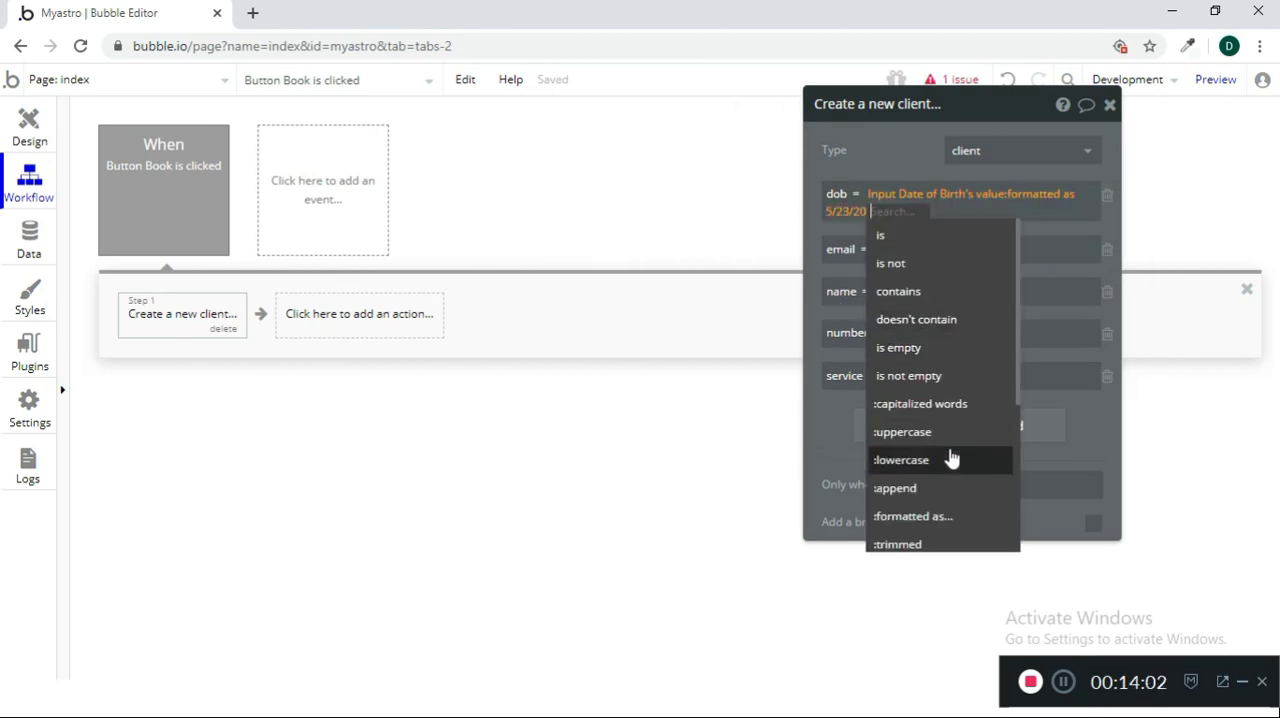
# Try to convert the formatted date in the dob field with the converted to number operator
pyautogui.scroll(-3, 960, 357)
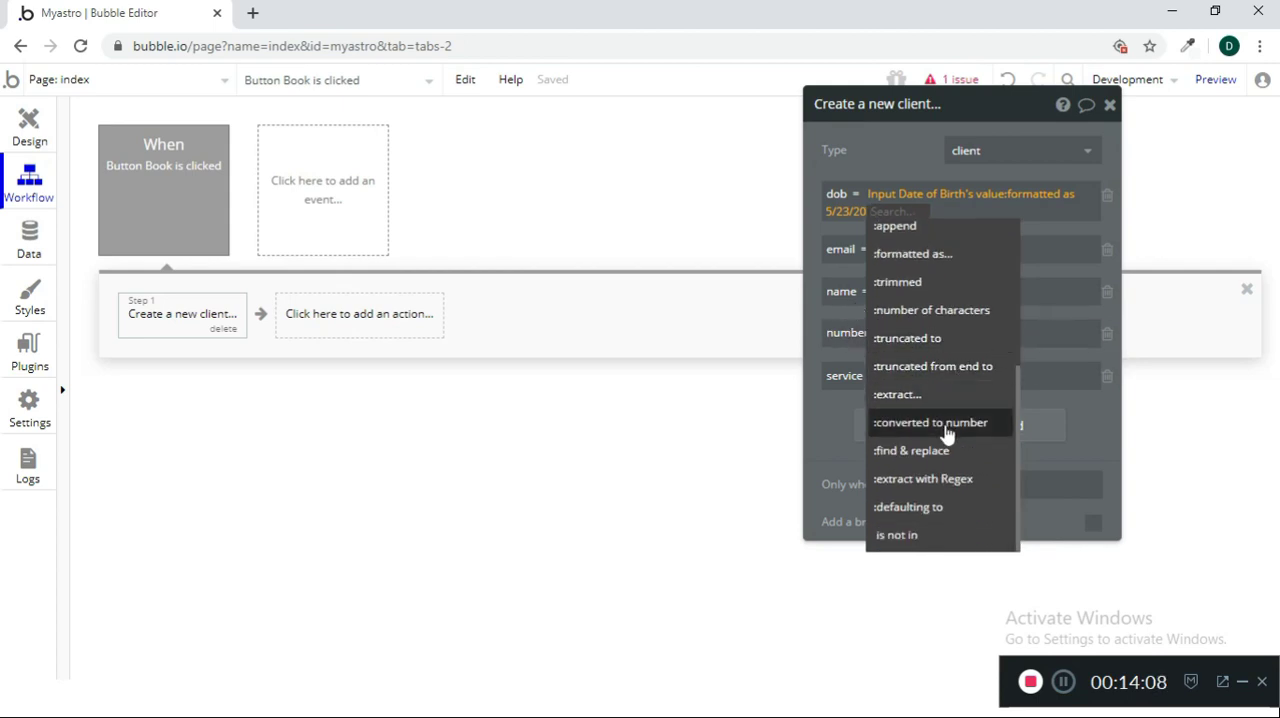
pyautogui.moveTo(946, 432)
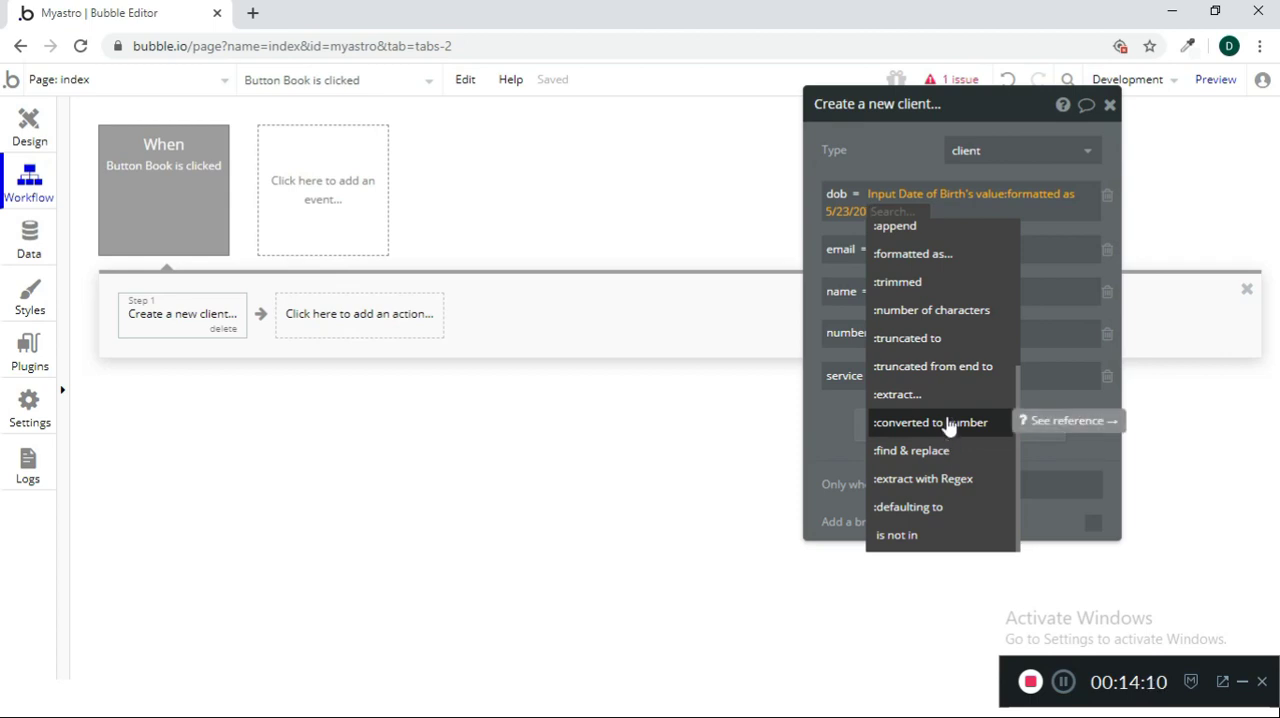
pyautogui.click(930, 422)
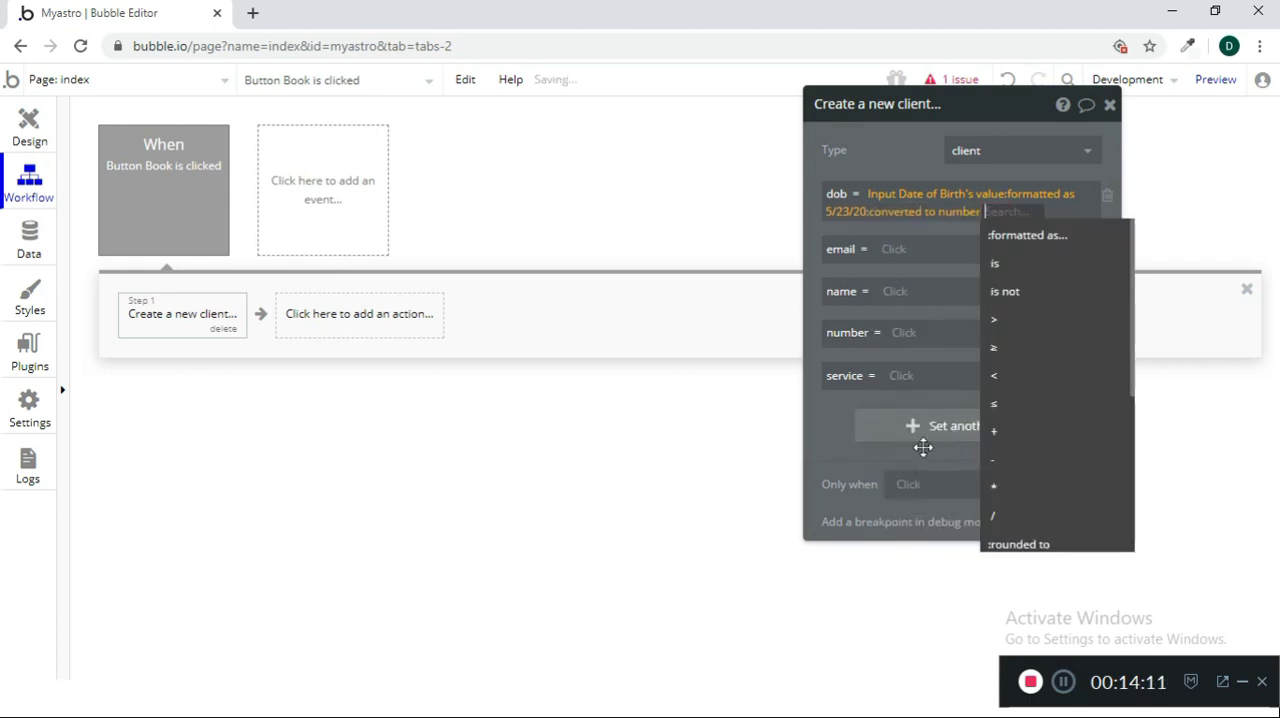
pyautogui.click(860, 386)
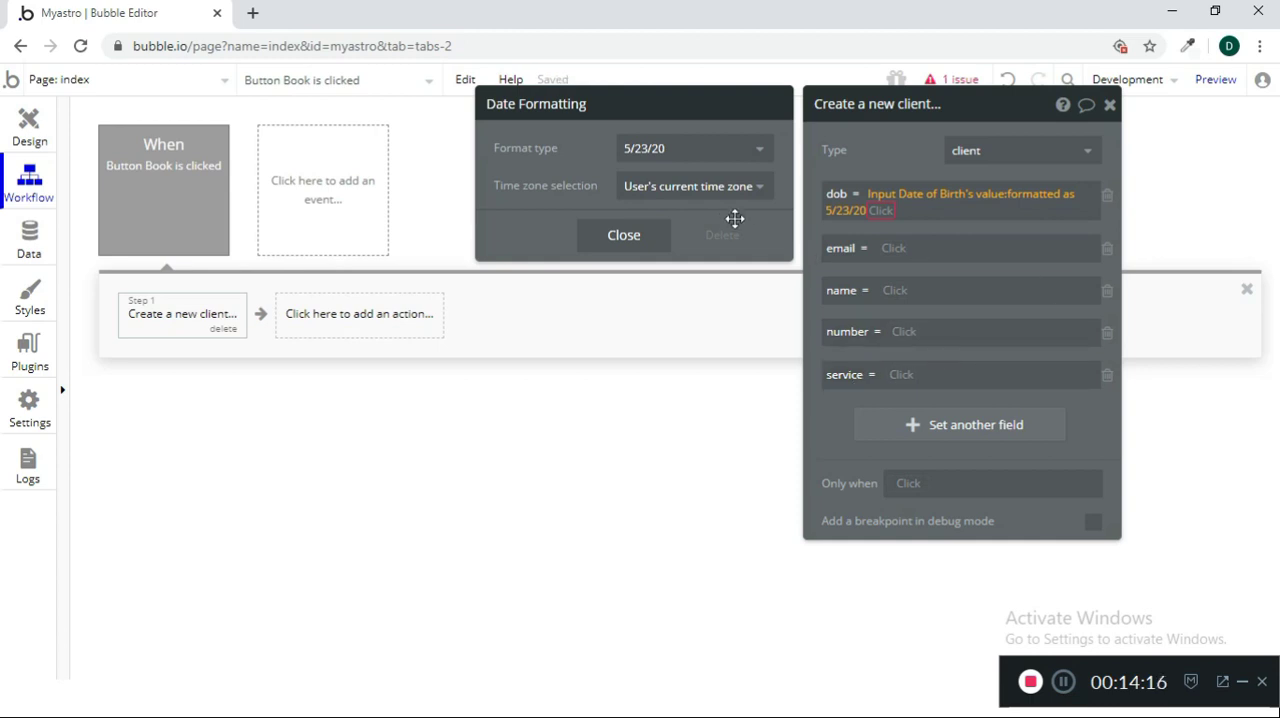
# Try the dynamic choice for the dob date formatting's time zone and revert to the user's current time zone
pyautogui.click(733, 187)
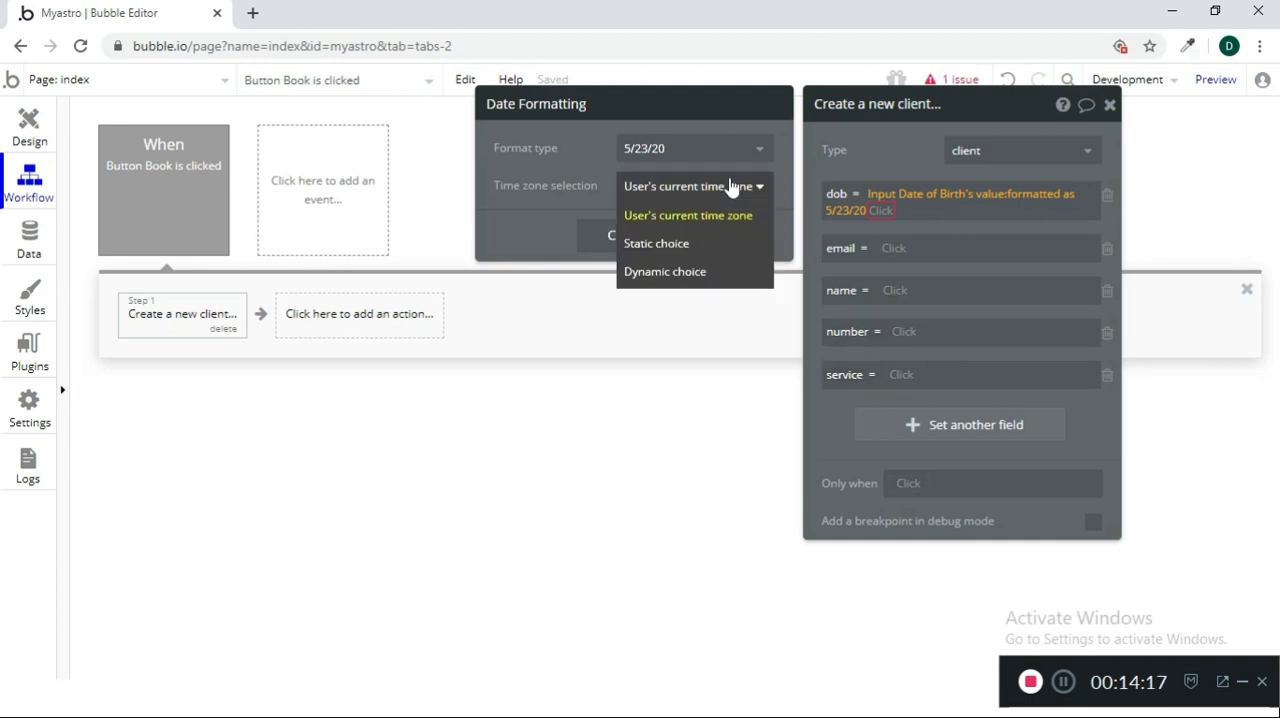
pyautogui.click(690, 272)
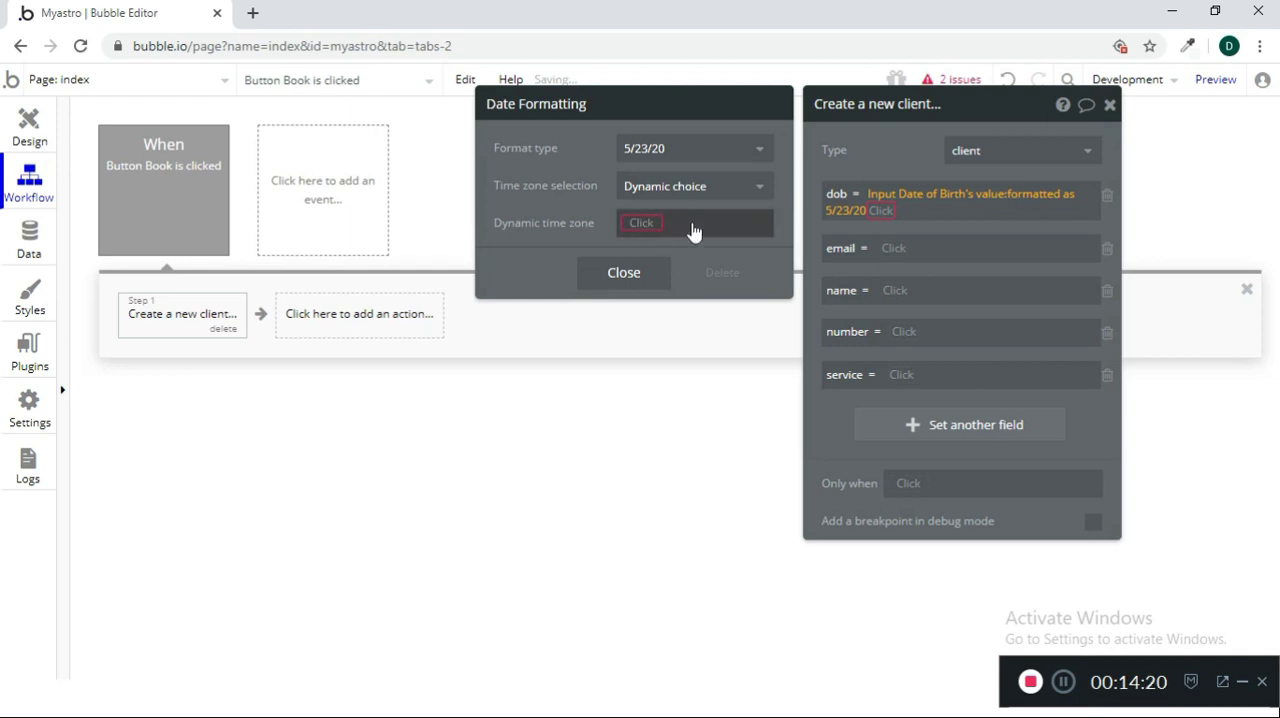
pyautogui.click(736, 190)
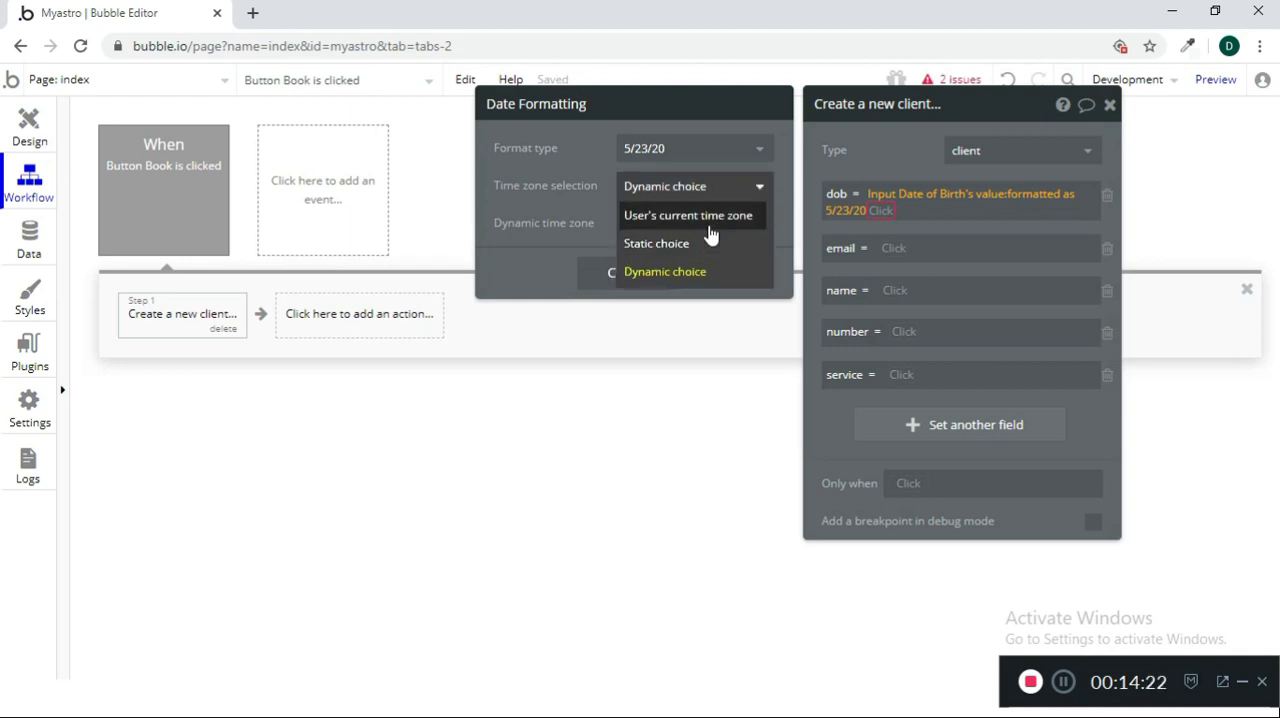
pyautogui.click(708, 215)
# Try formatting the dob date as 5/23/2020 with the is not empty operator appended
pyautogui.click(706, 150)
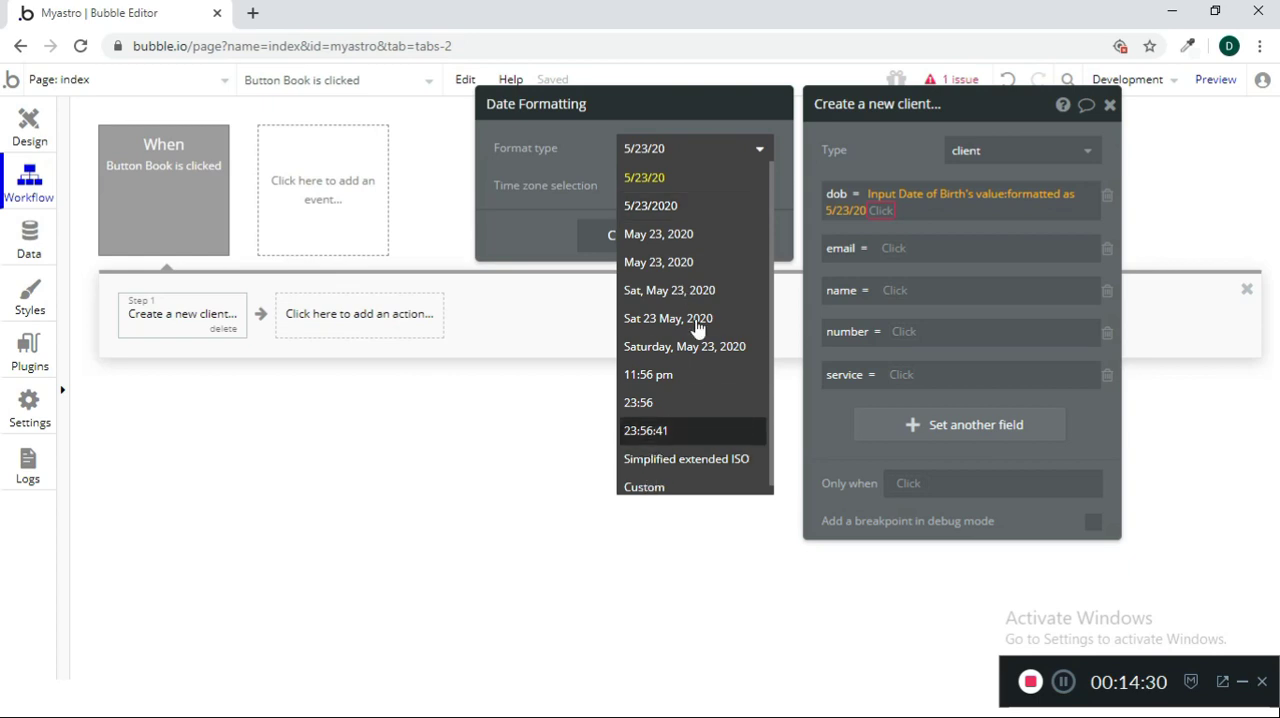
pyautogui.click(698, 208)
pyautogui.click(628, 240)
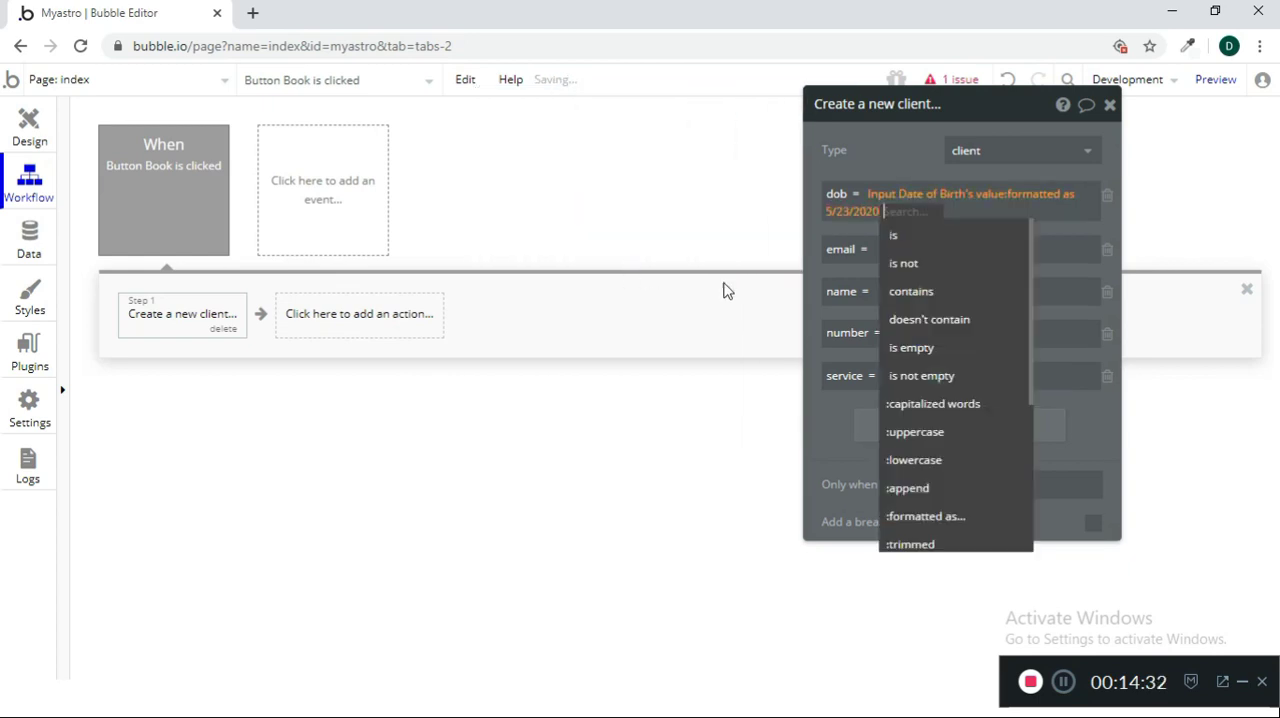
pyautogui.click(948, 376)
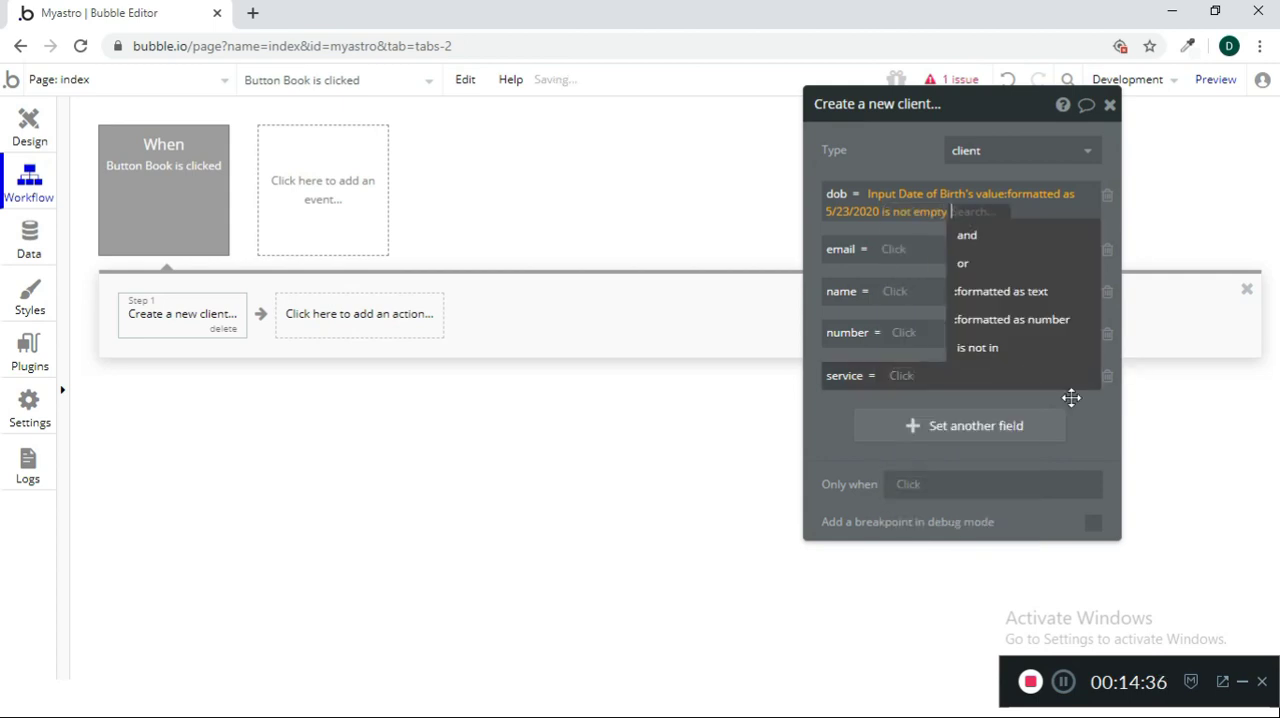
# Strip the operators from the dob expression and reduce it to Input Date of Birth's value
pyautogui.press('BackSpace')
pyautogui.press('BackSpace')
pyautogui.press('BackSpace')
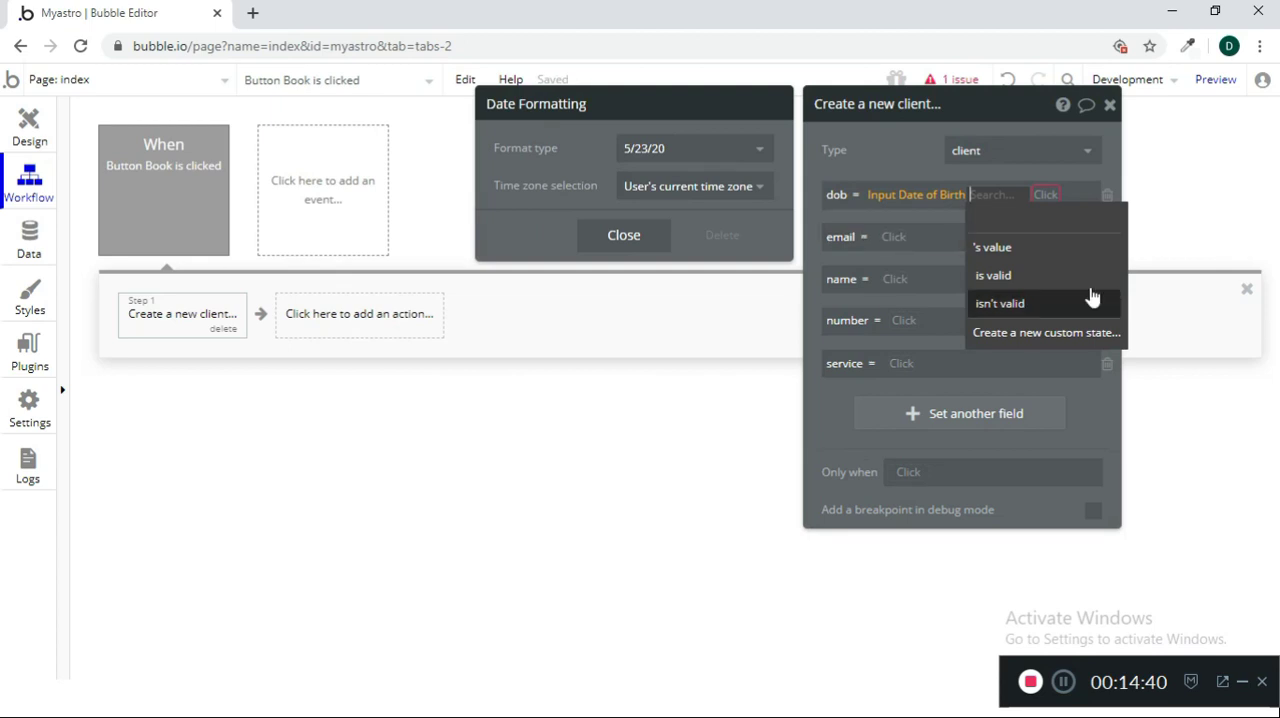
pyautogui.click(1050, 249)
pyautogui.click(835, 416)
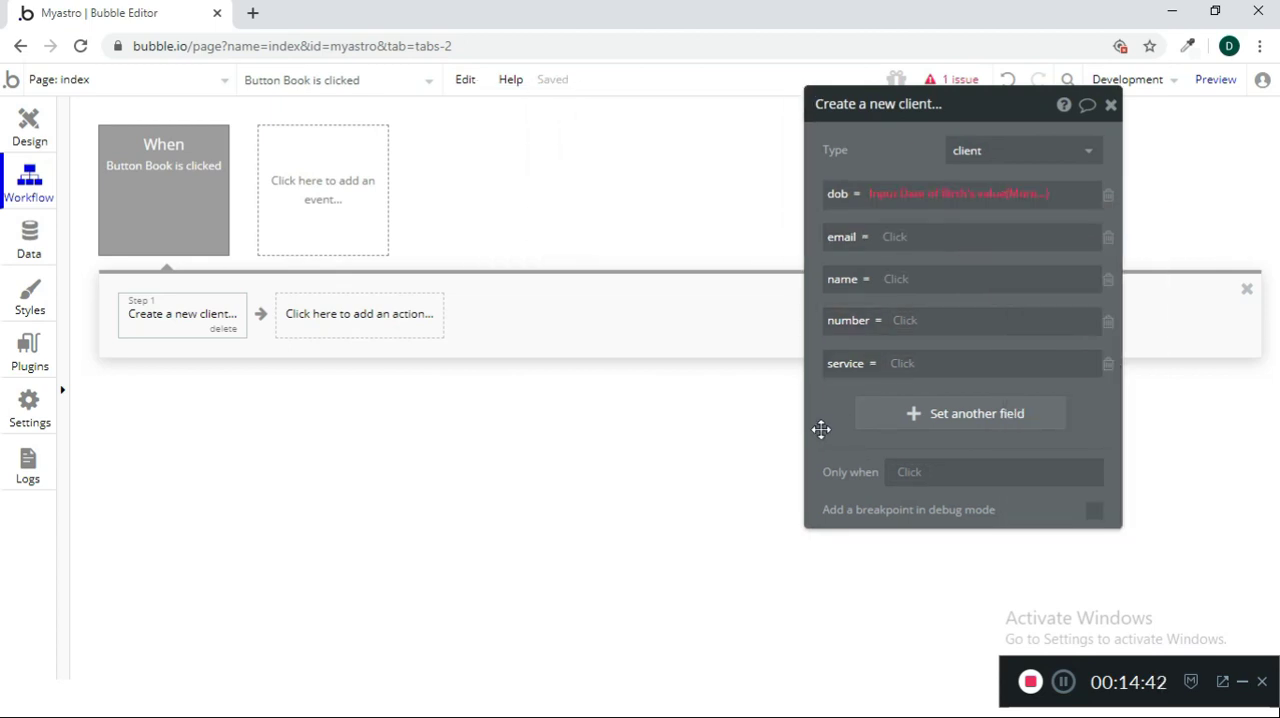
# Look through the operators for the dob value and format it as 5/23/20 again
pyautogui.click(1037, 200)
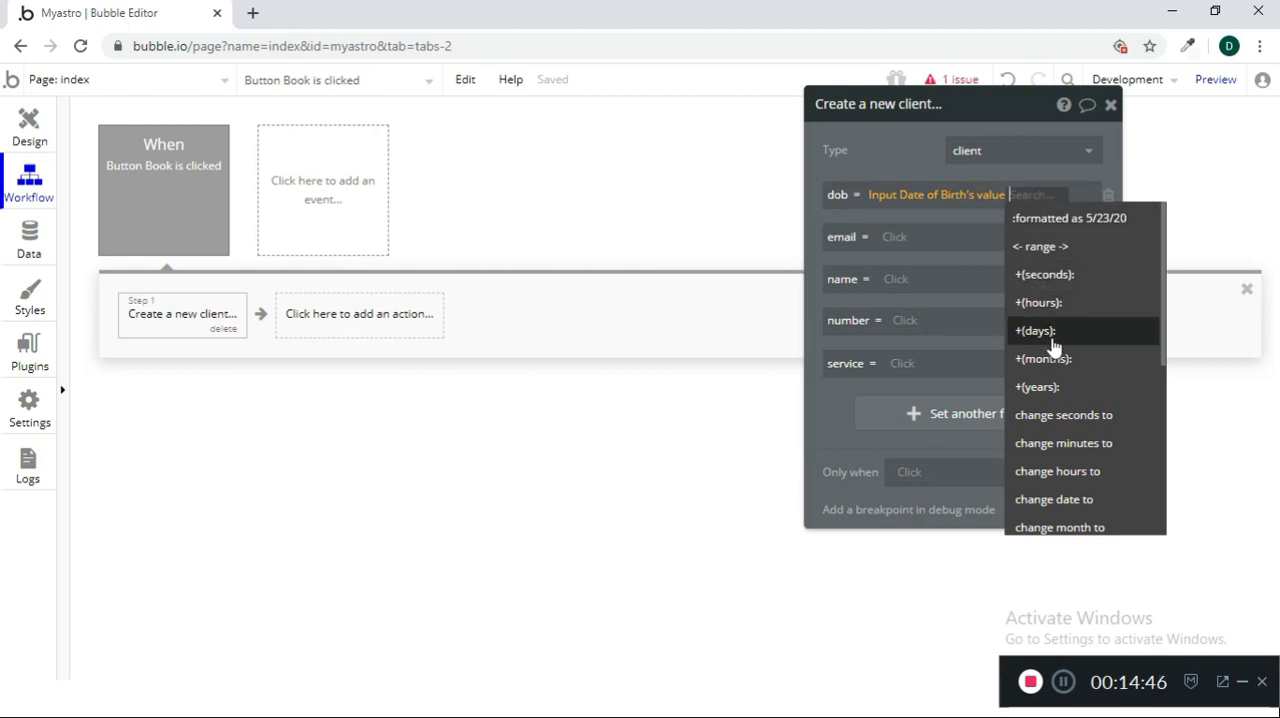
pyautogui.scroll(-5, 1110, 450)
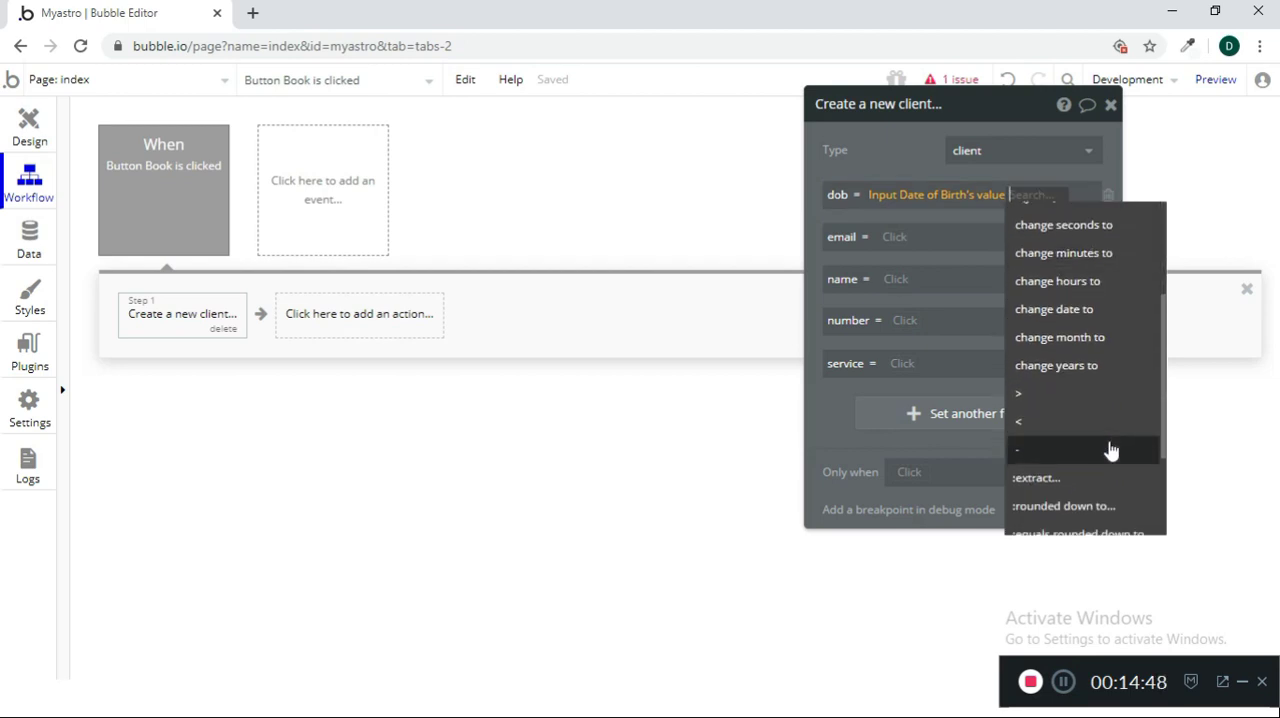
pyautogui.scroll(5, 1110, 450)
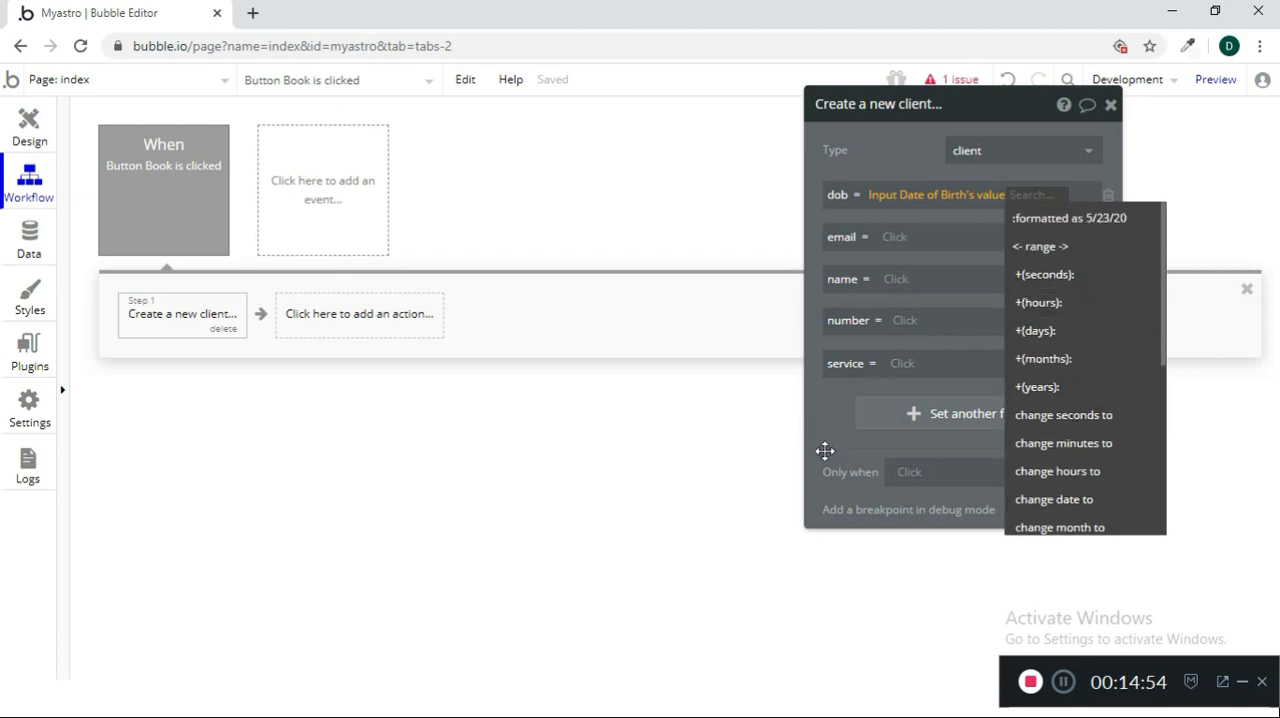
pyautogui.click(1119, 220)
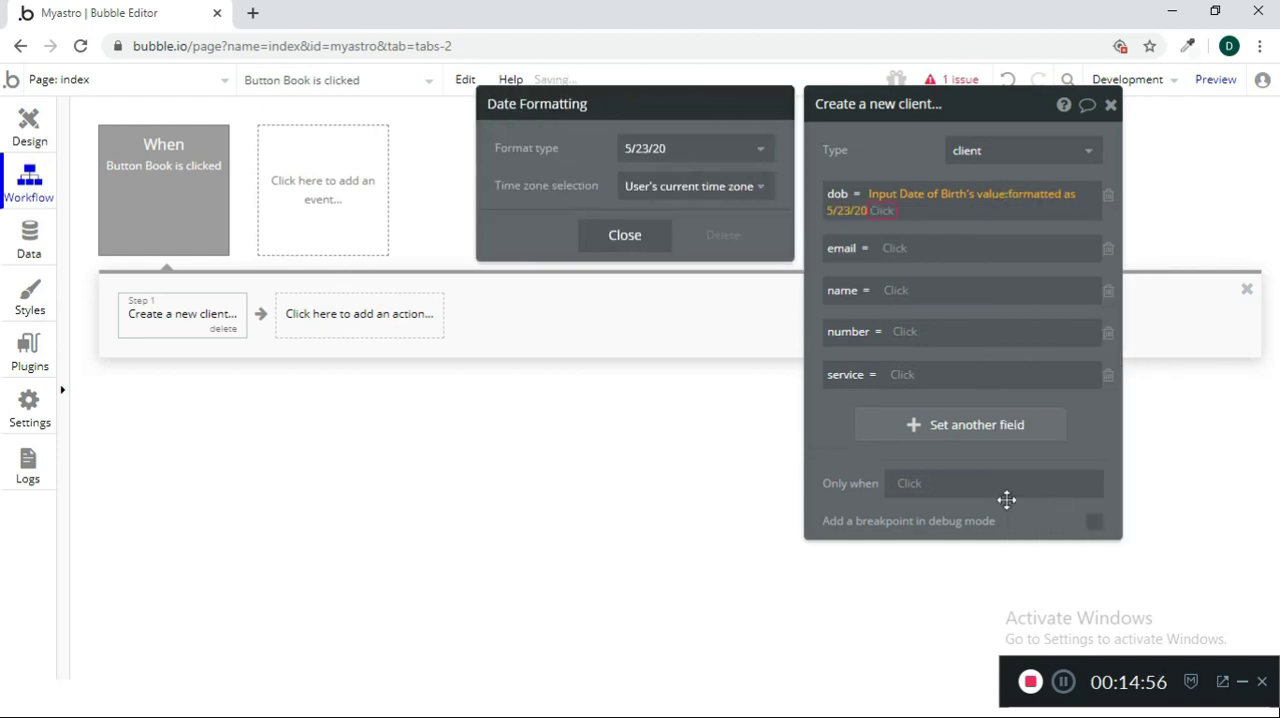
# Set the client action's email field to Input Email ID's value and its name field to Input Name's value
pyautogui.click(894, 249)
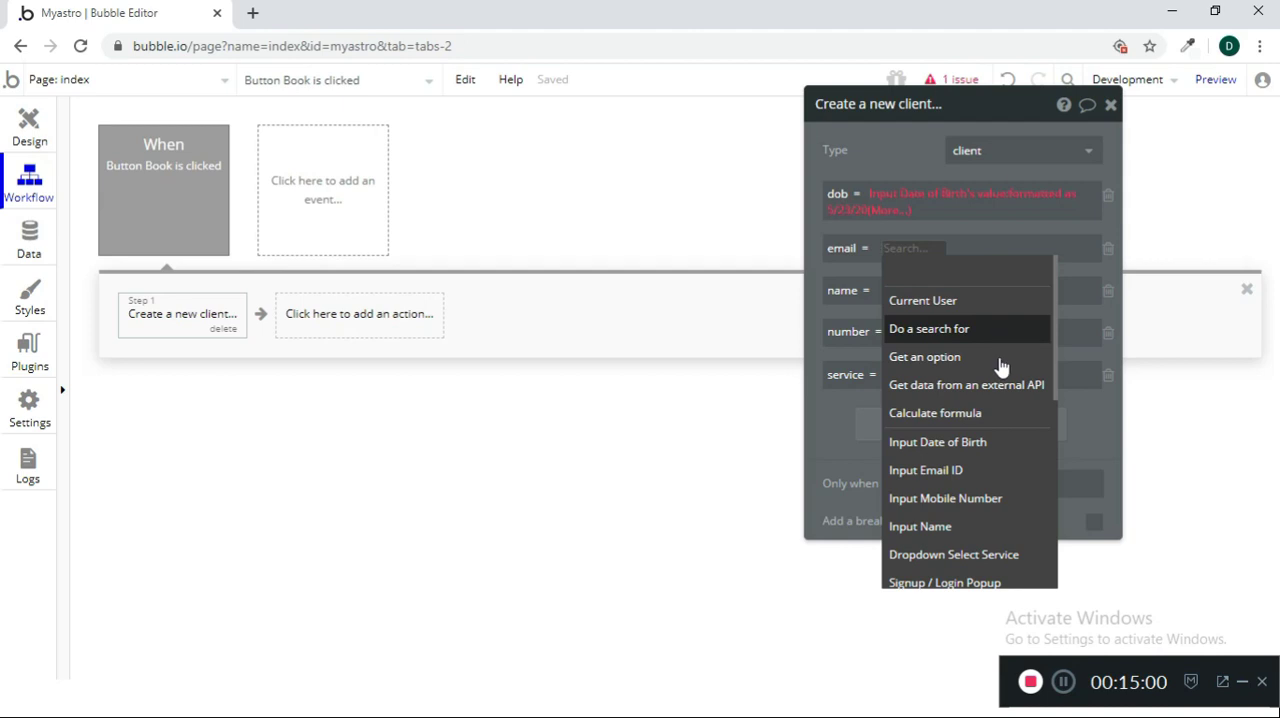
pyautogui.click(986, 472)
pyautogui.click(984, 272)
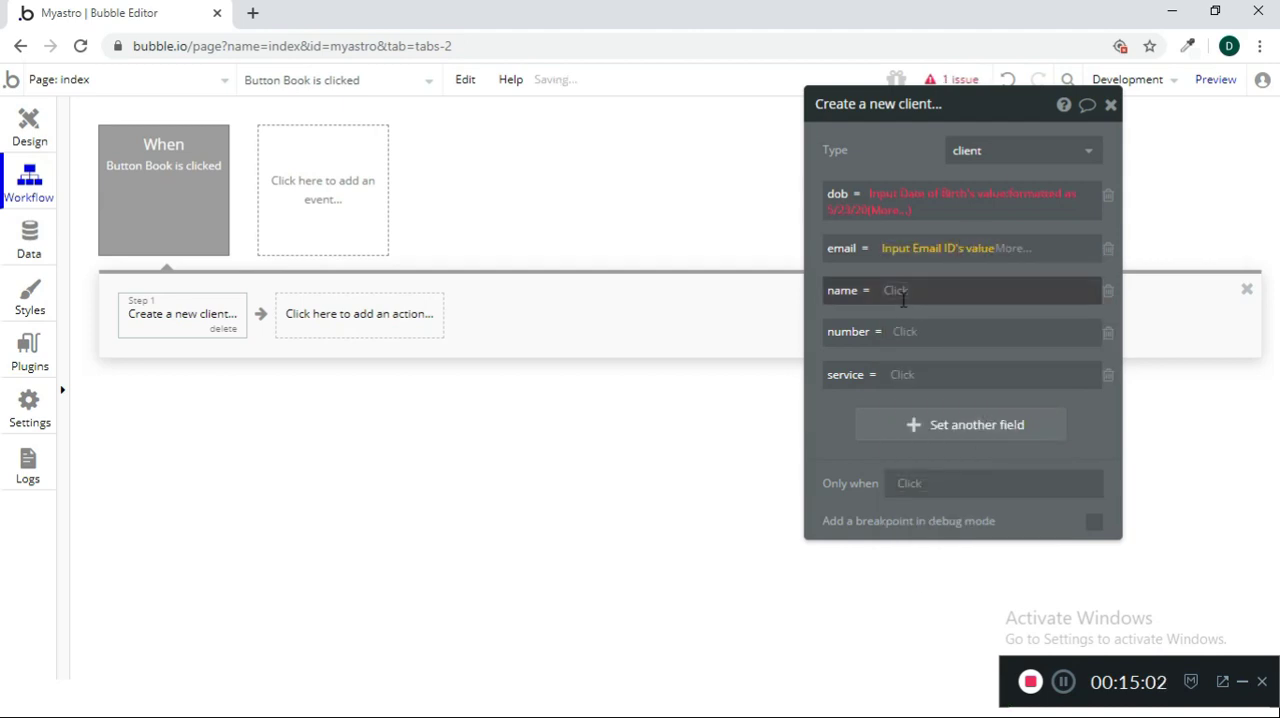
pyautogui.click(895, 290)
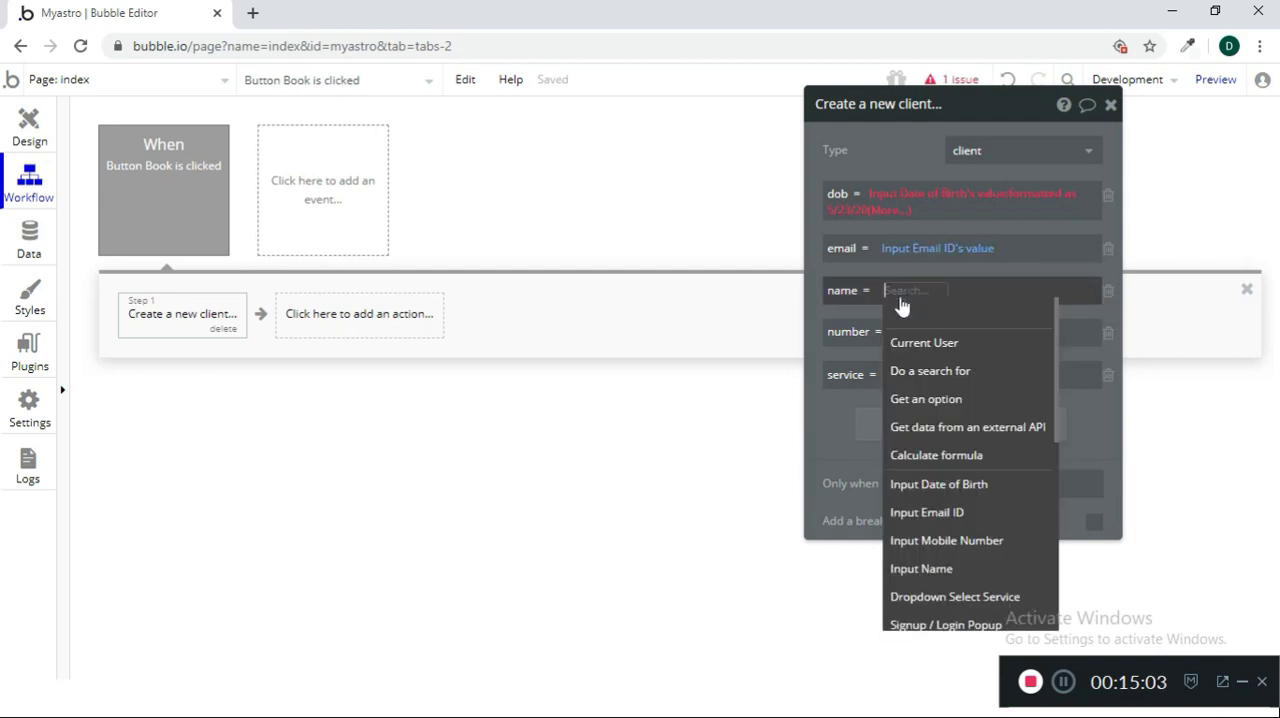
pyautogui.click(991, 568)
pyautogui.click(978, 313)
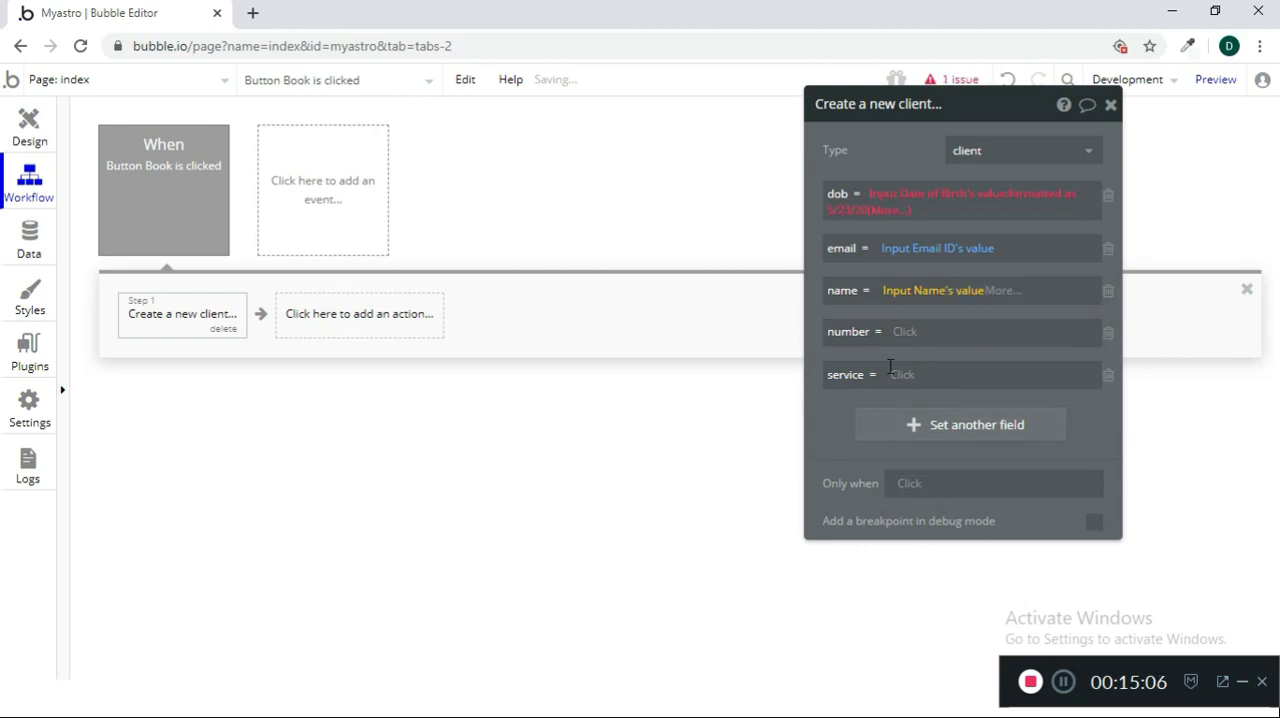
# Set the number field to Input Mobile Number's value and the service field to Dropdown Select Service's value
pyautogui.click(904, 332)
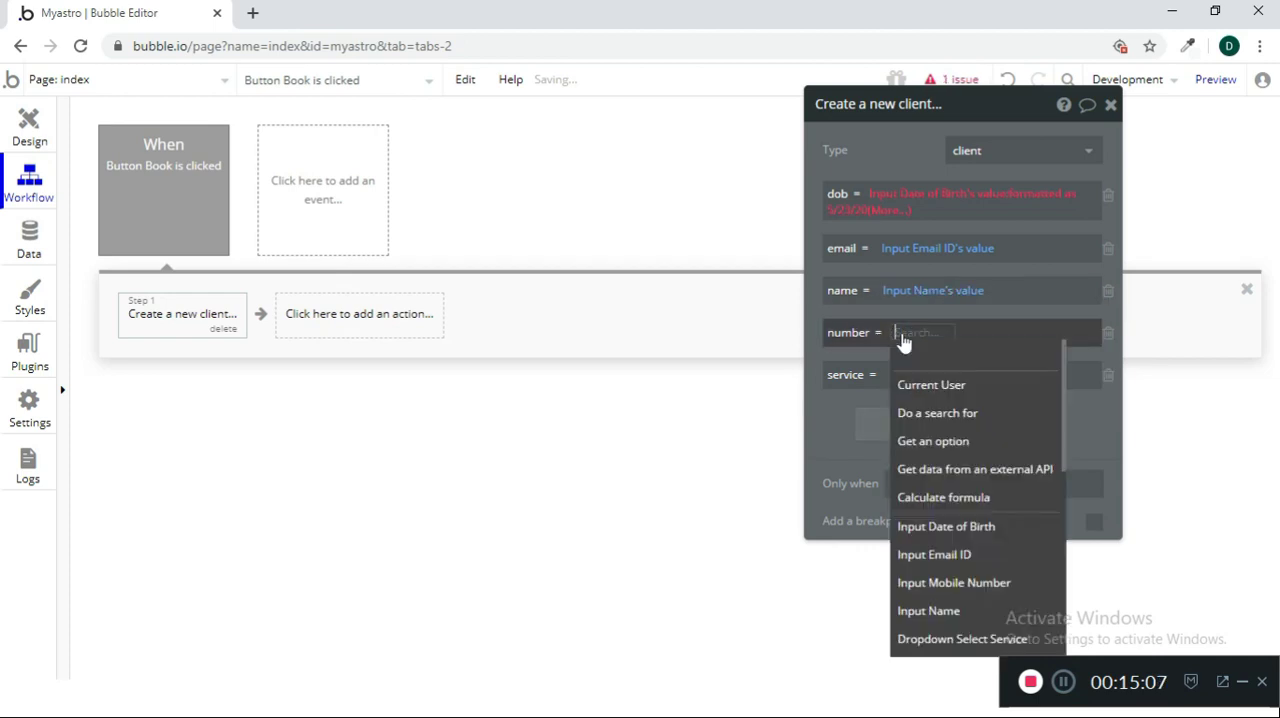
pyautogui.click(985, 583)
pyautogui.click(1032, 358)
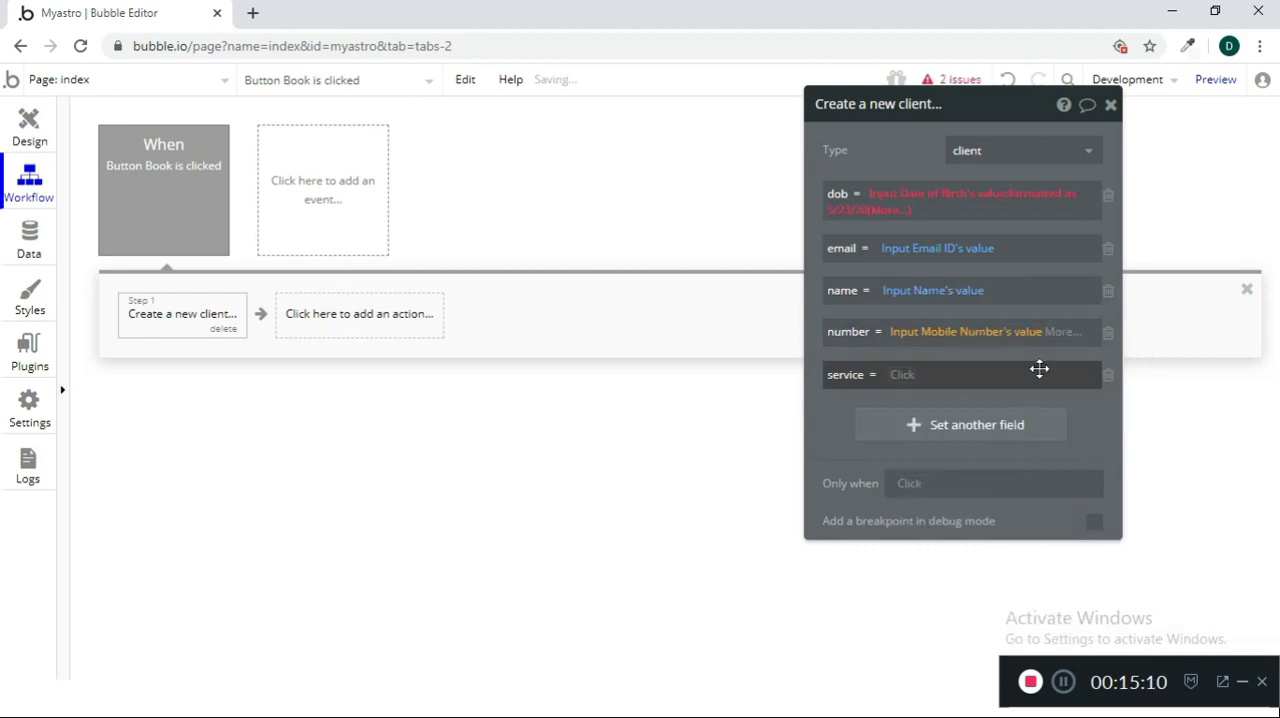
pyautogui.click(906, 378)
pyautogui.write('dro')
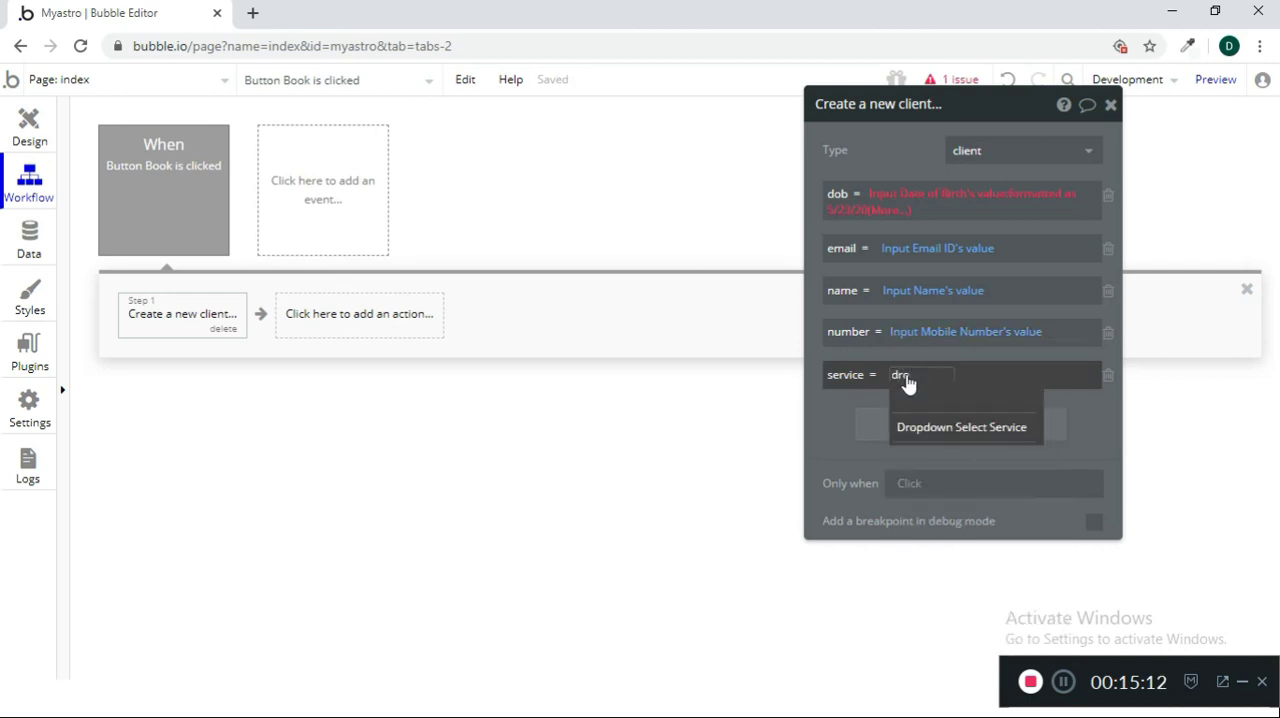
pyautogui.click(915, 427)
pyautogui.click(1048, 398)
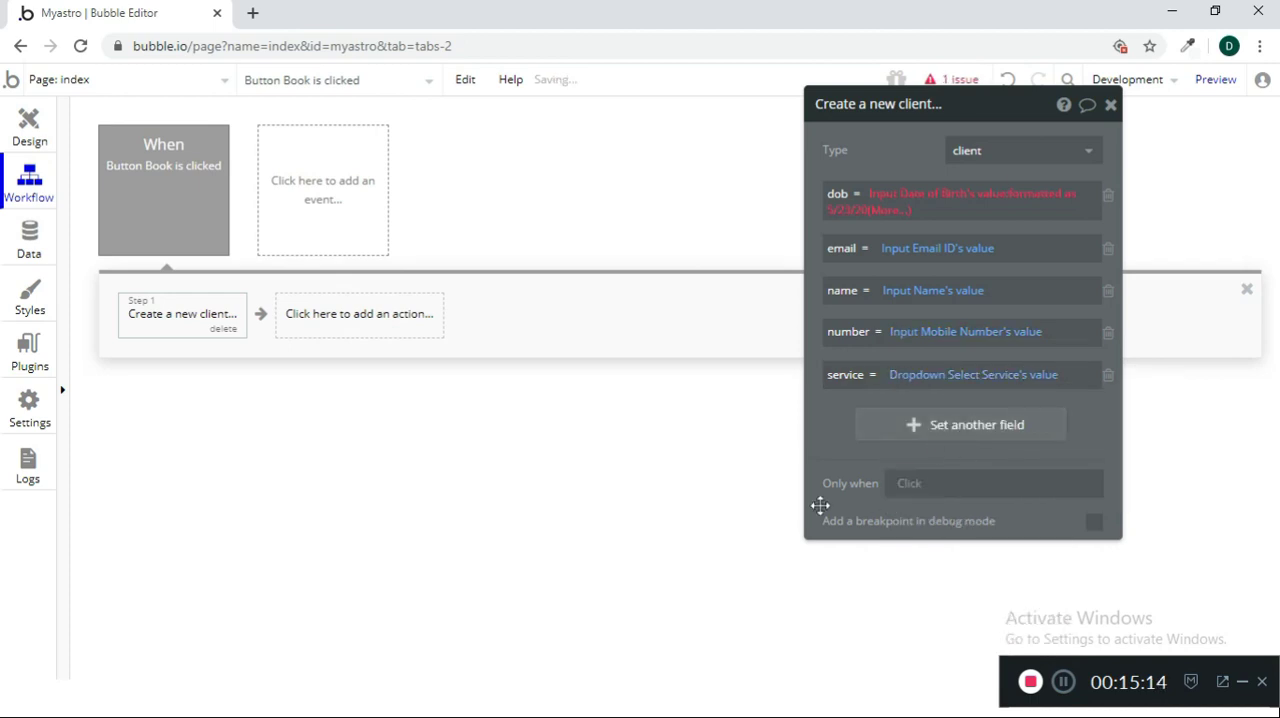
# Check the reported issue and add a field named dateofbirth of type date to the client data type
pyautogui.moveTo(1003, 112); pyautogui.dragTo(945, 255)
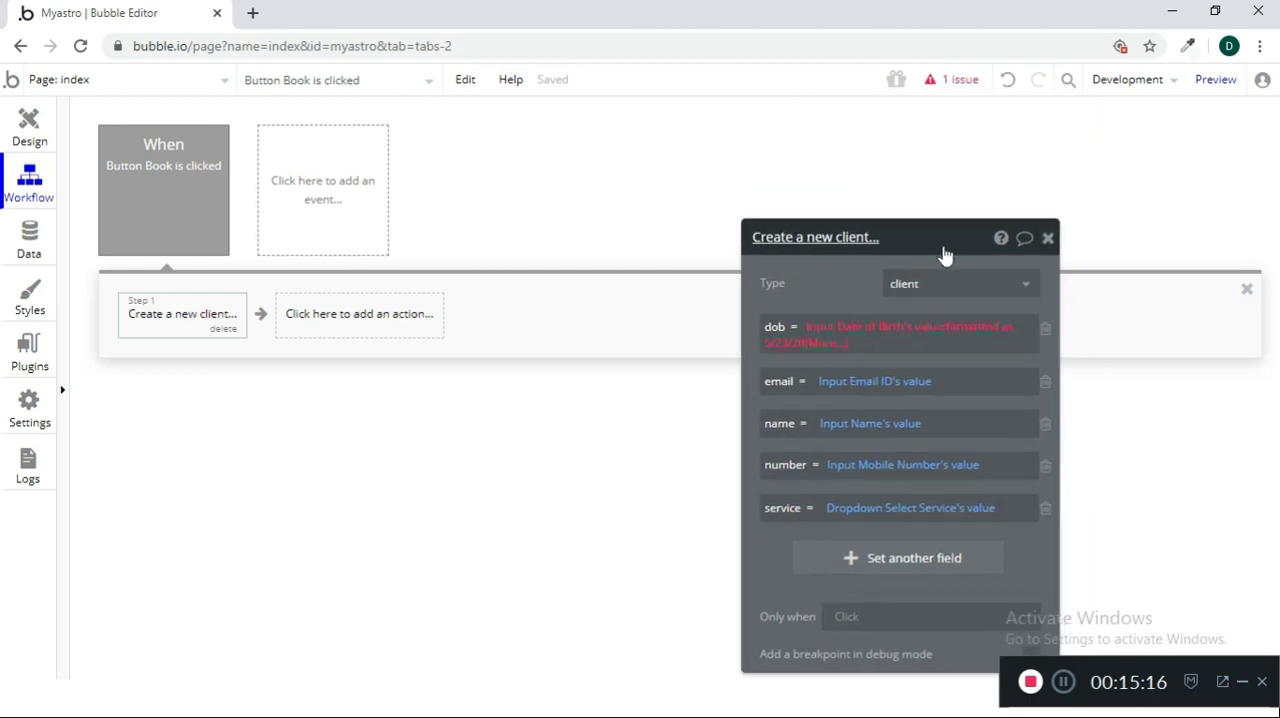
pyautogui.click(967, 84)
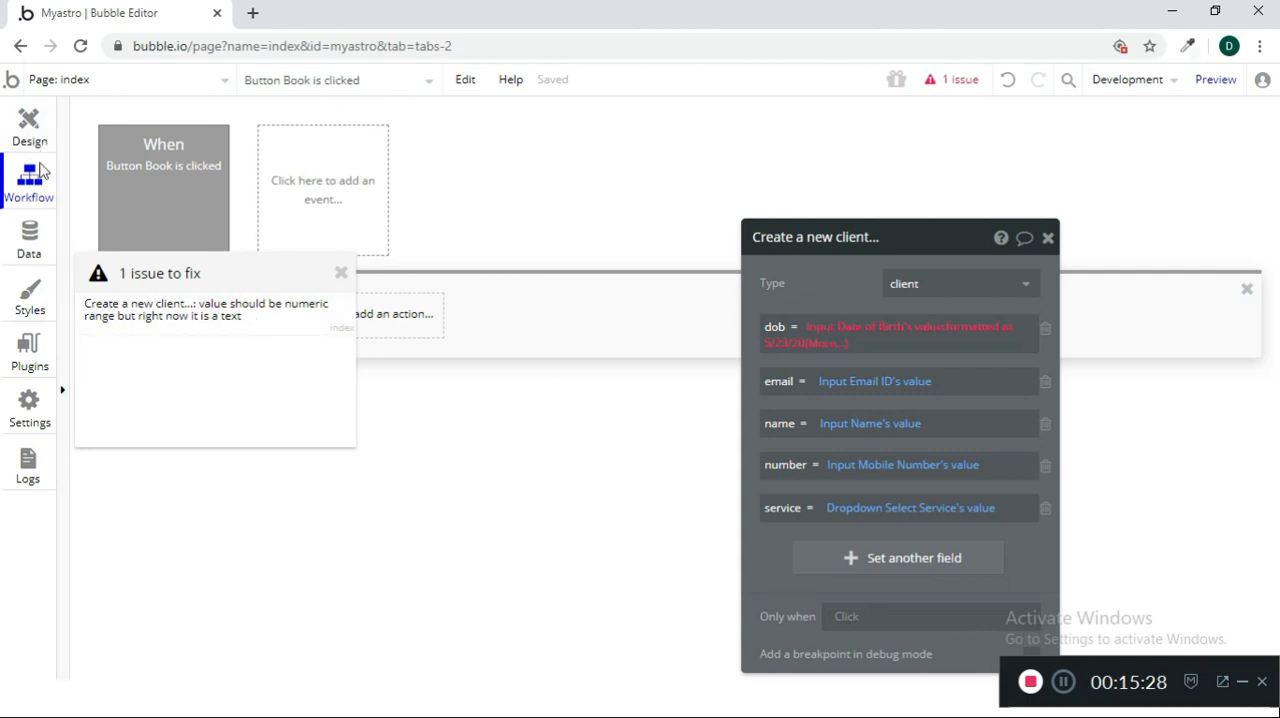
pyautogui.click(29, 240)
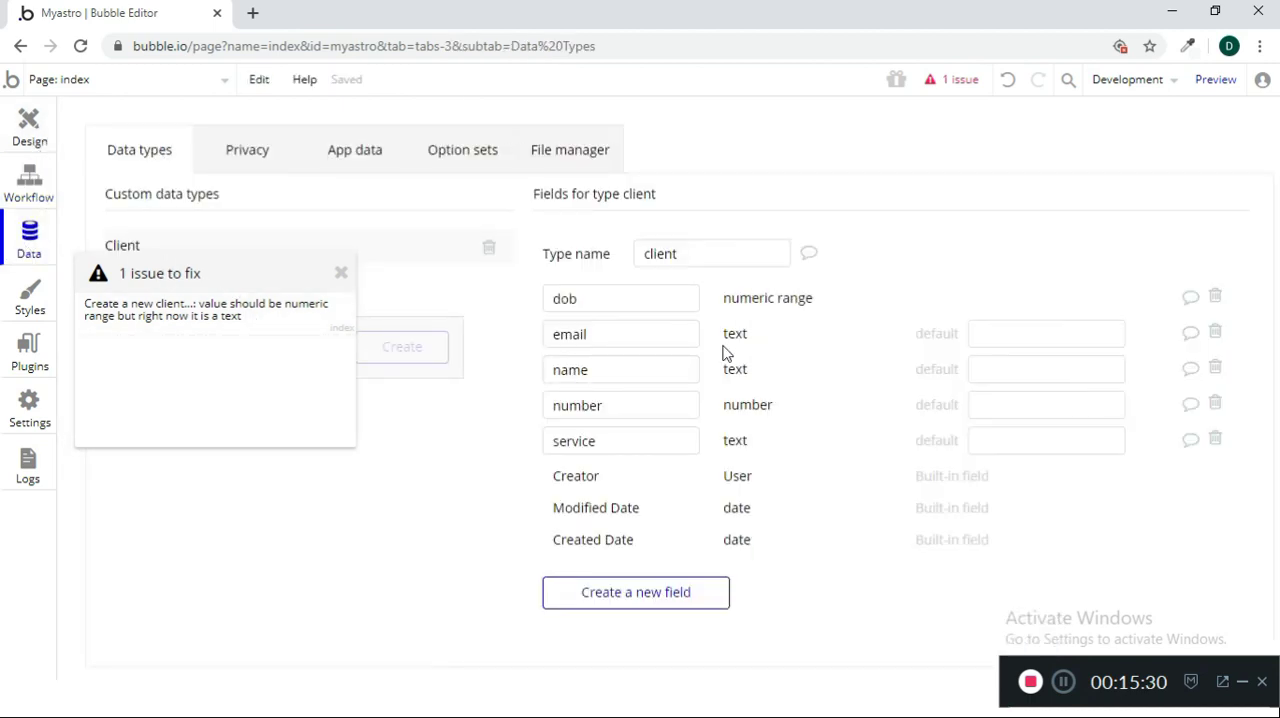
pyautogui.click(341, 273)
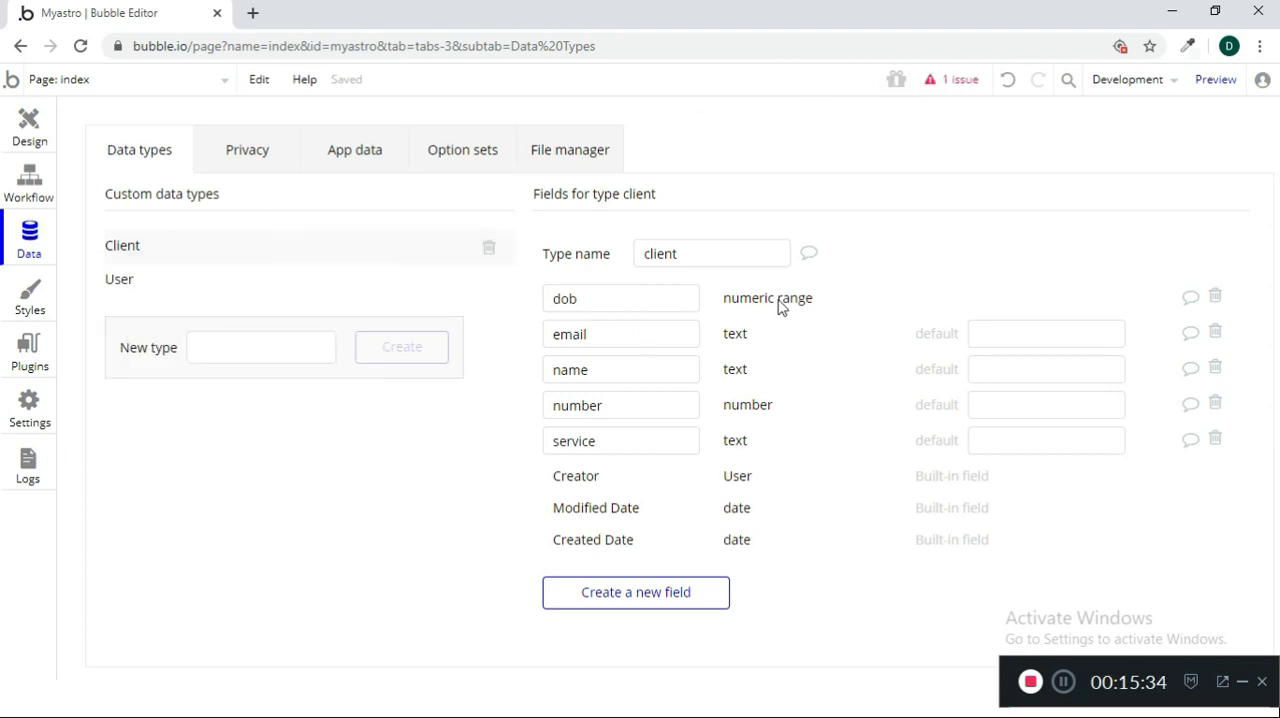
pyautogui.click(623, 594)
pyautogui.write('da')
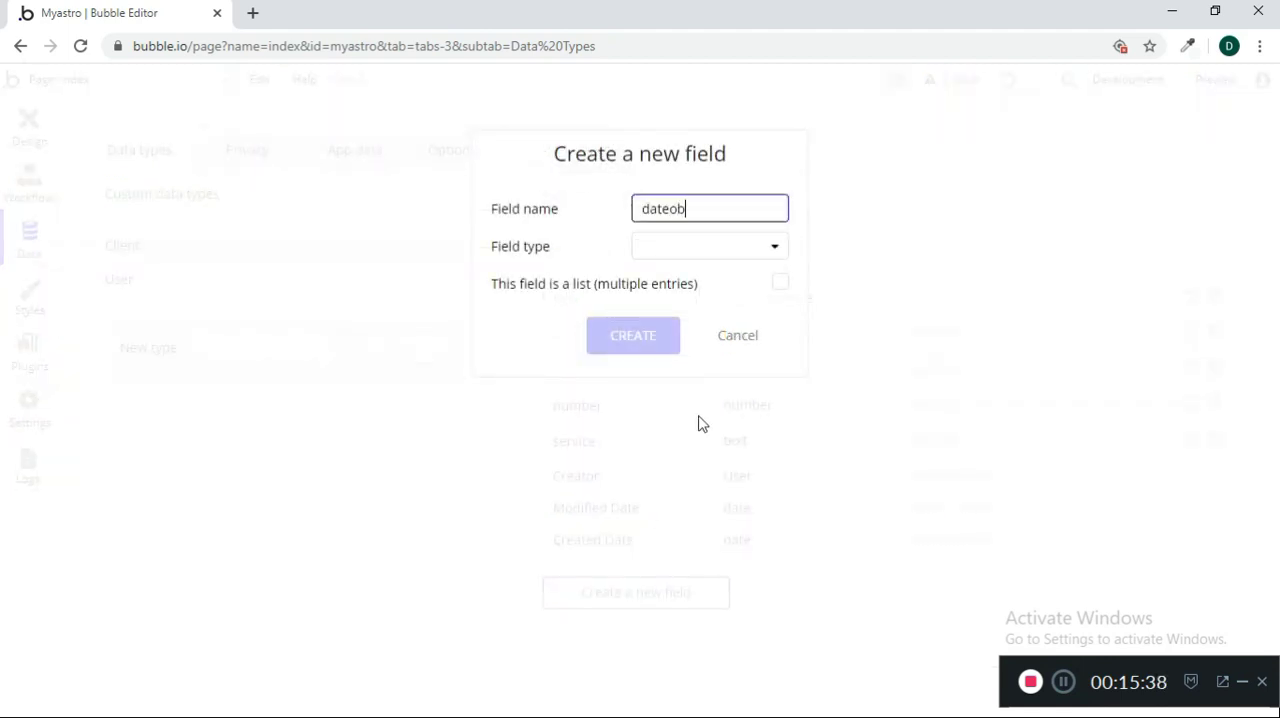
pyautogui.write('teofbirth')
pyautogui.click(725, 255)
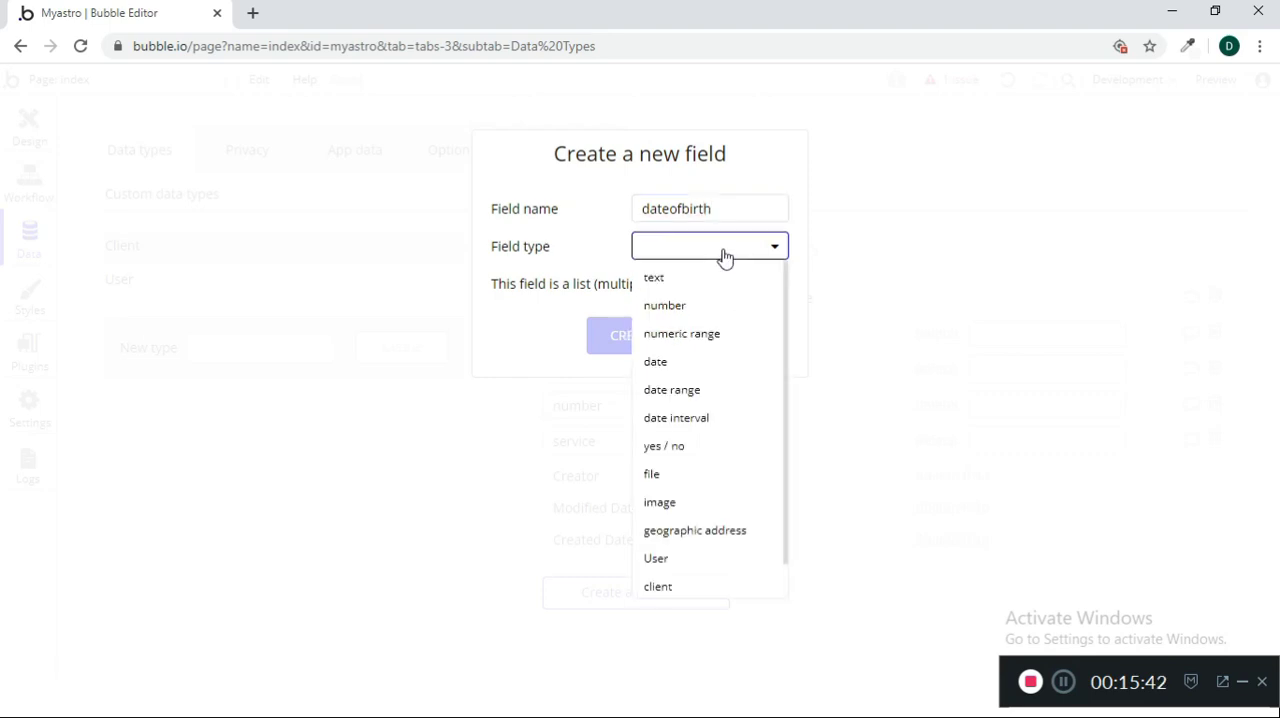
pyautogui.click(670, 362)
pyautogui.click(655, 338)
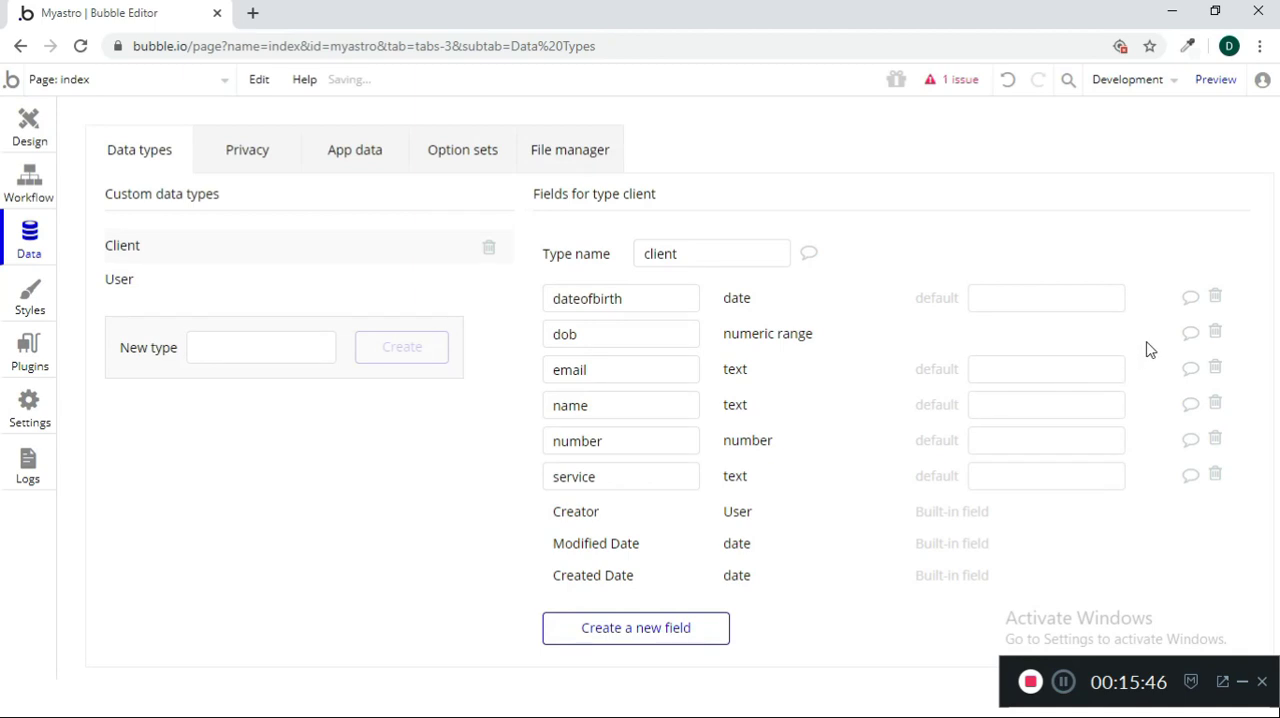
# Delete the dob field from the client data type and remove it from the Book workflow's Create a new client action
pyautogui.click(1216, 331)
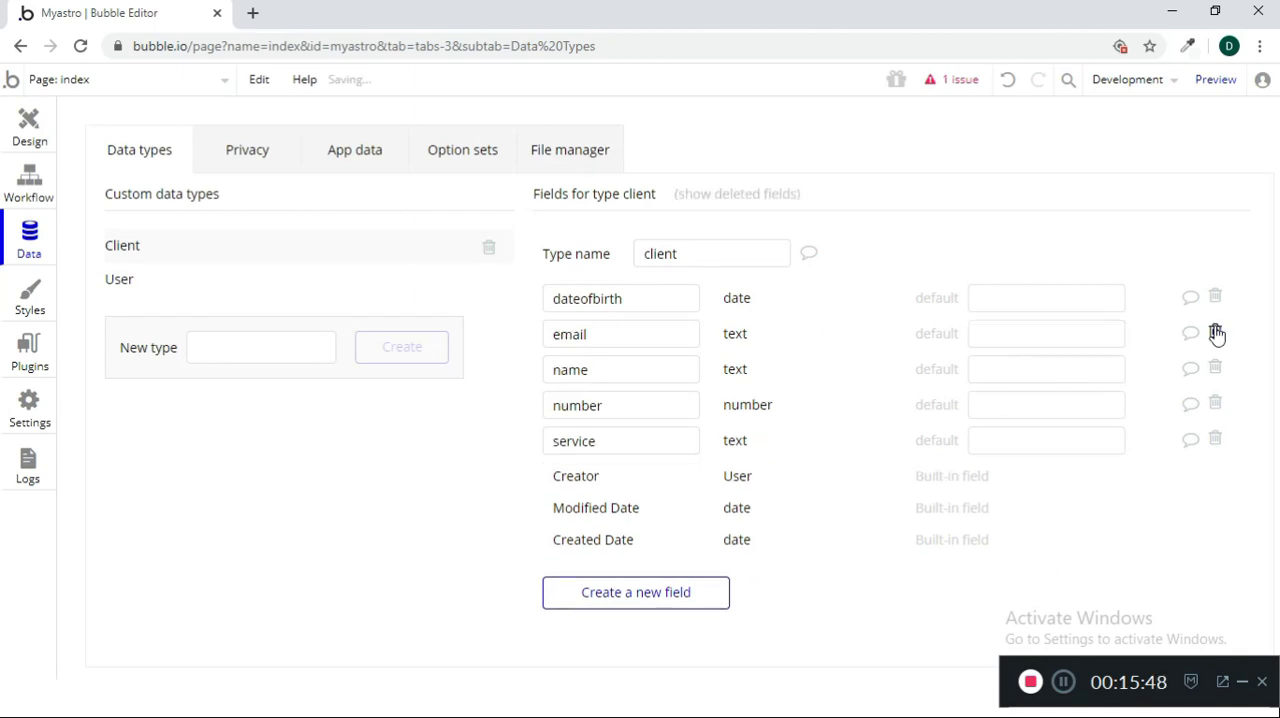
pyautogui.click(30, 128)
pyautogui.click(44, 190)
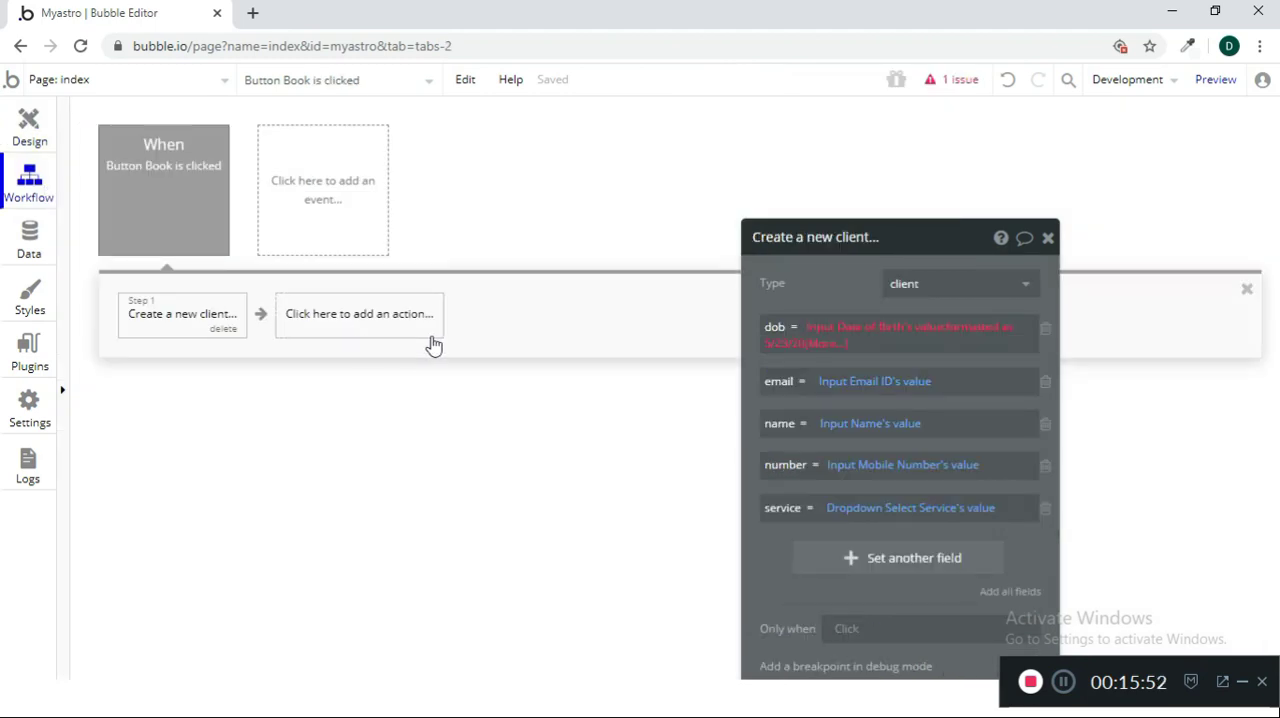
pyautogui.click(1046, 328)
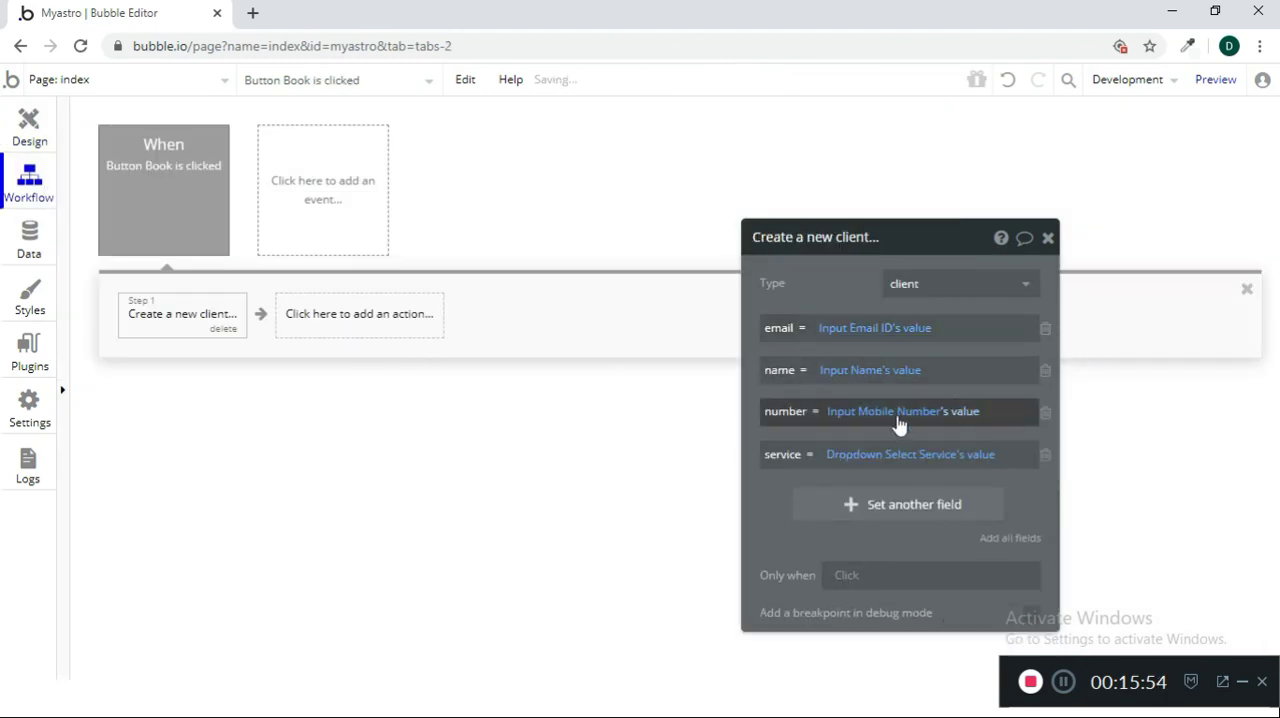
# Add the dateofbirth field to the Create a new client action with Input Date of Birth's value and close the action's settings
pyautogui.click(870, 505)
pyautogui.click(781, 497)
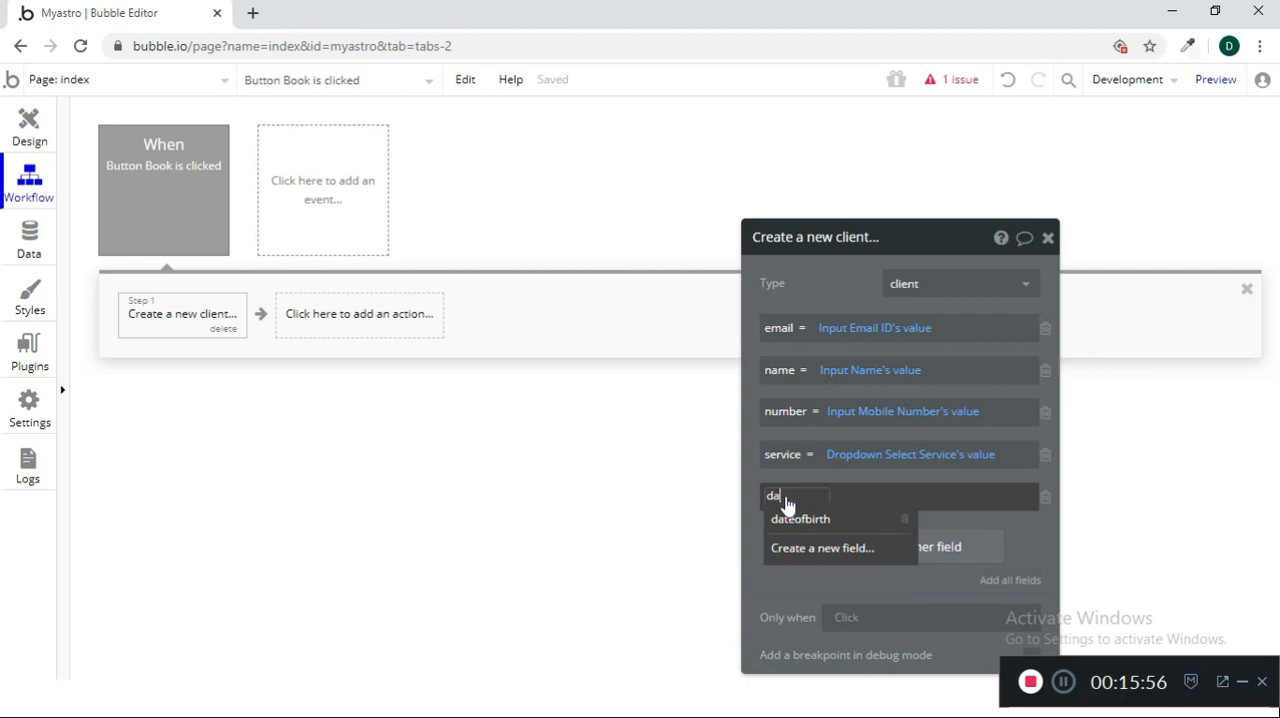
pyautogui.click(800, 518)
pyautogui.click(862, 497)
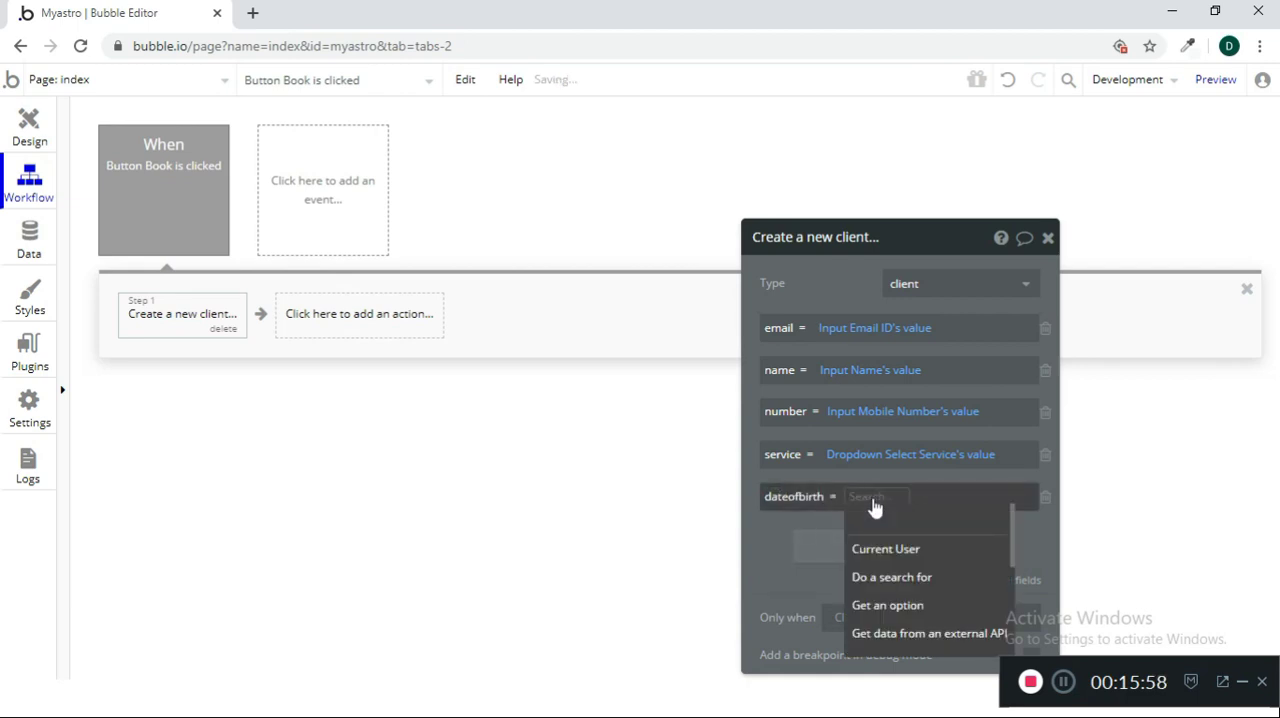
pyautogui.write('input')
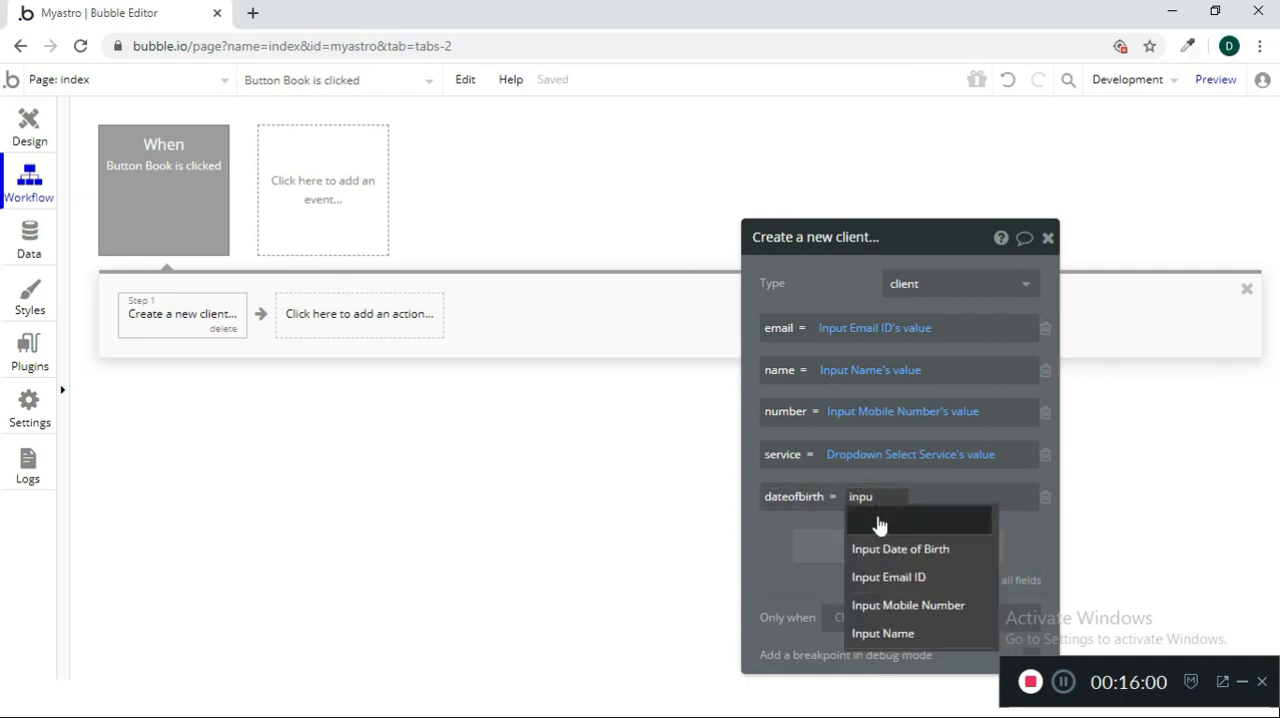
pyautogui.click(891, 548)
pyautogui.click(974, 536)
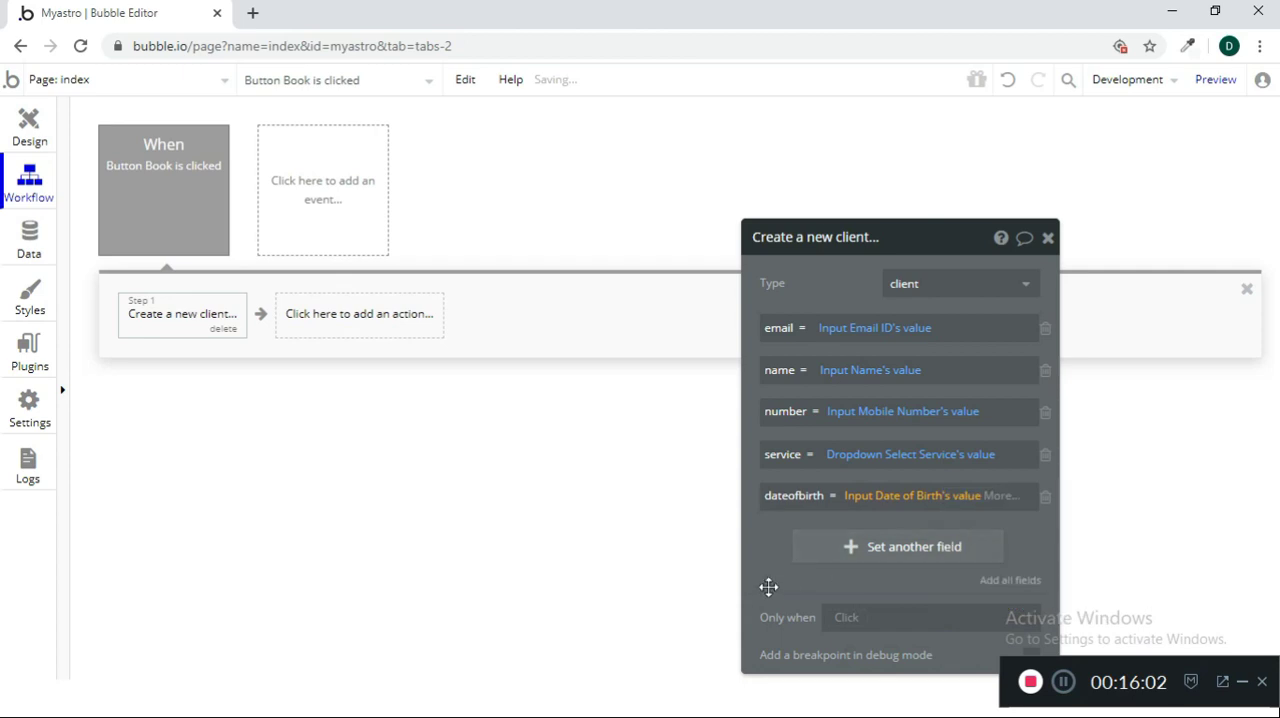
pyautogui.click(1048, 237)
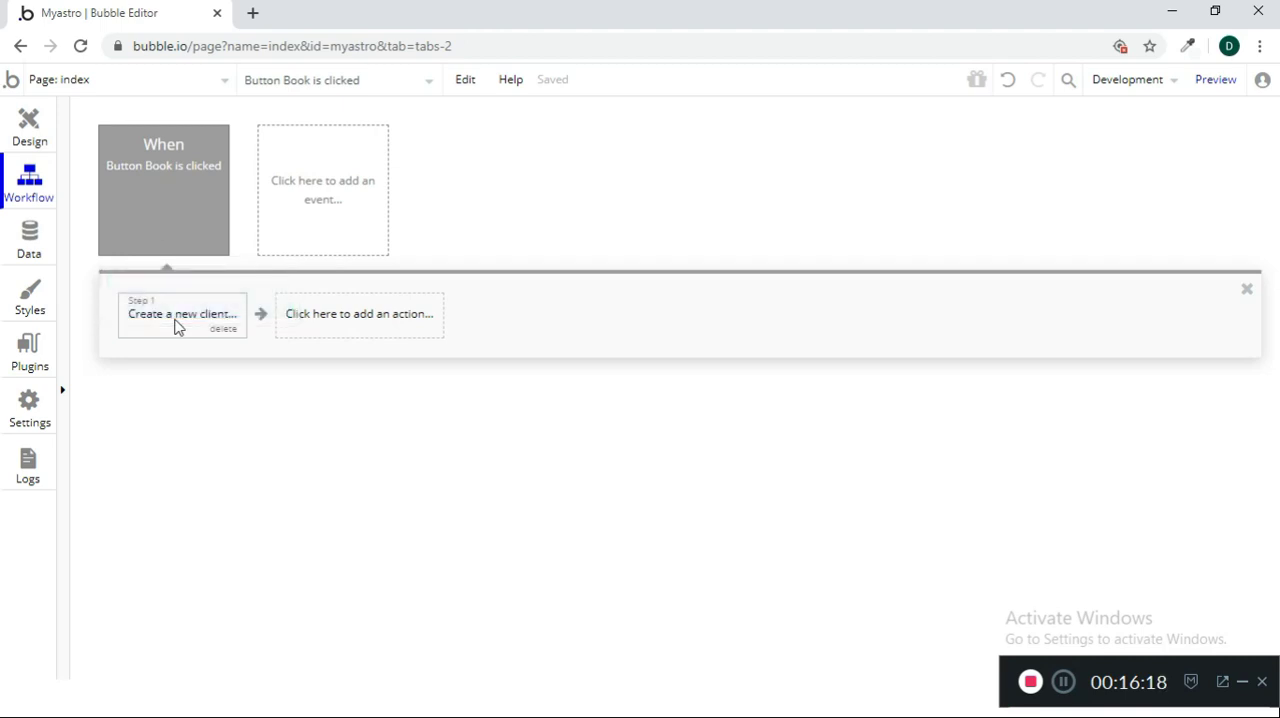
# Add a Reset relevant inputs action after Create a new client in the Book button workflow and close its settings
pyautogui.click(343, 336)
pyautogui.scroll(-1, 400, 590)
pyautogui.moveTo(365, 523)
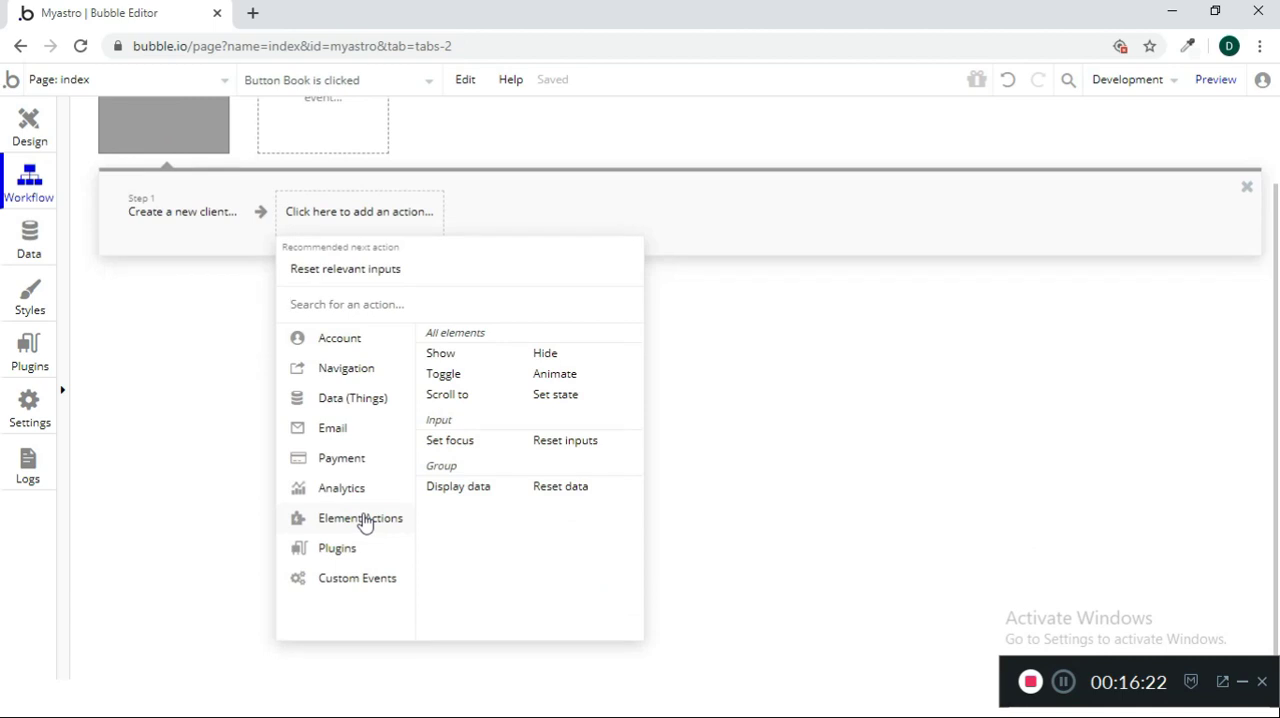
pyautogui.click(598, 453)
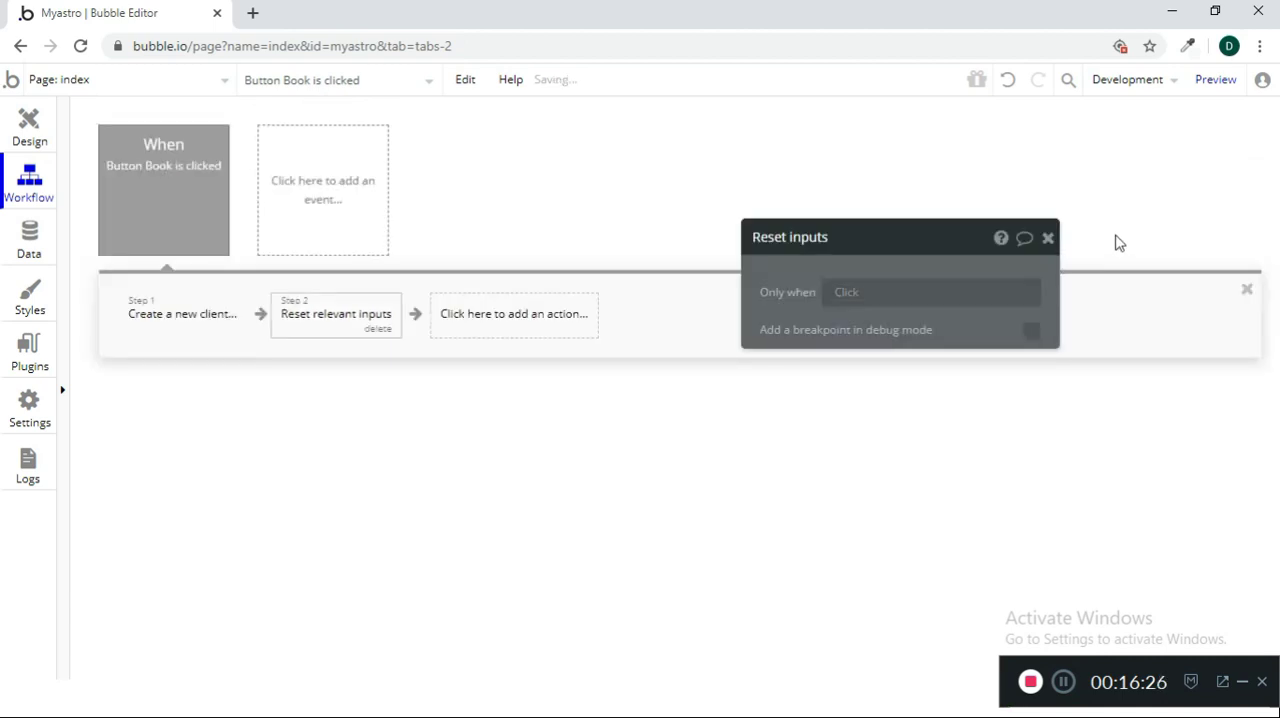
pyautogui.click(1048, 239)
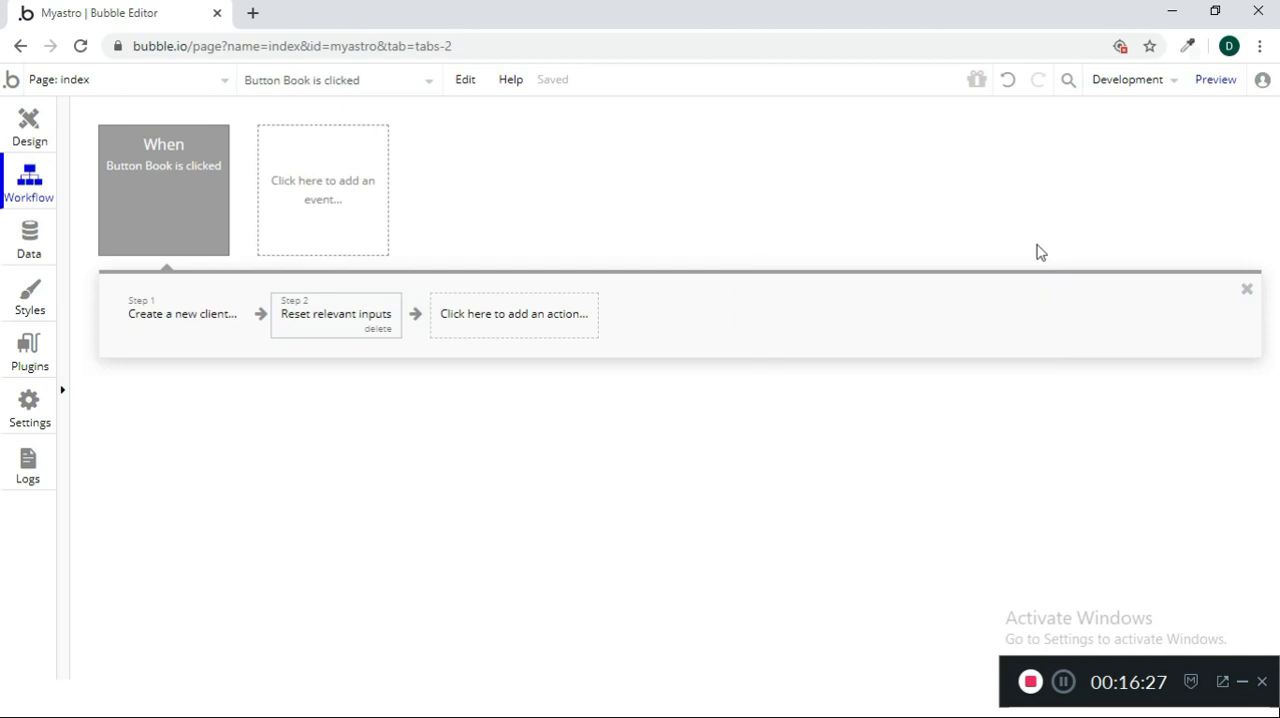
# Add a Send email action to the workflow, addressed to the admin's email, with the sender name Myastro
pyautogui.click(510, 314)
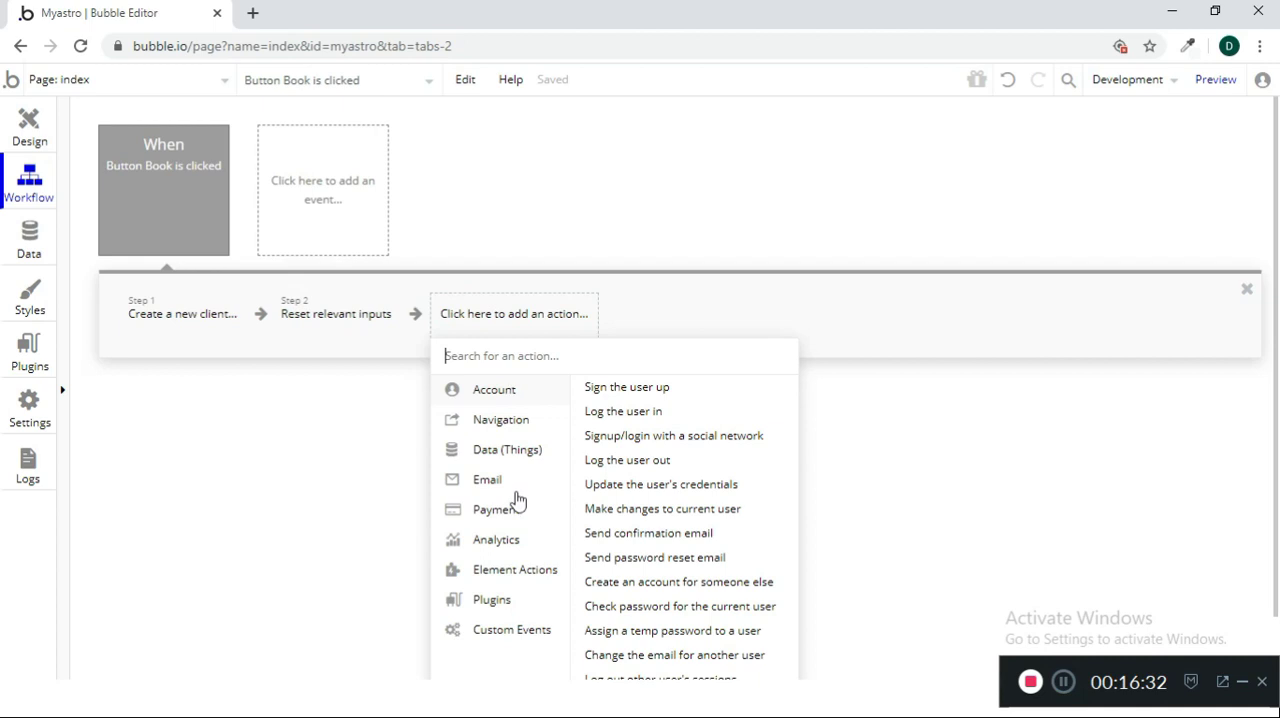
pyautogui.moveTo(516, 484)
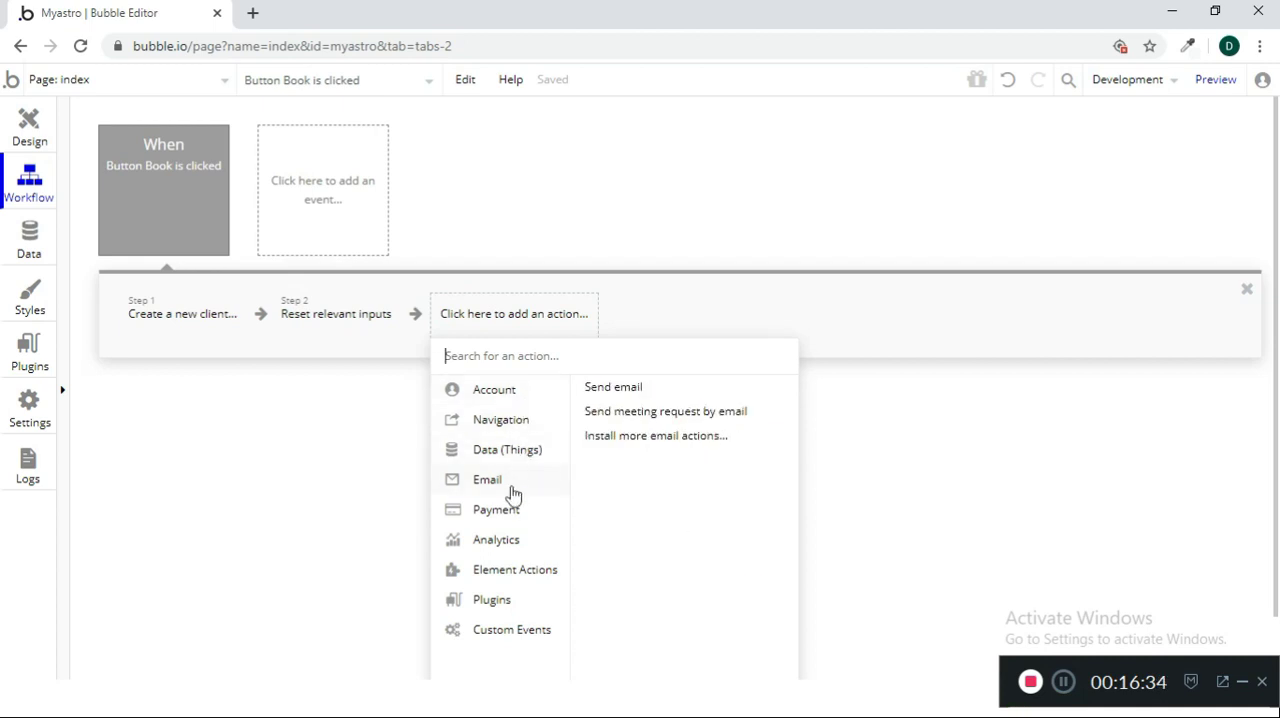
pyautogui.click(607, 388)
pyautogui.click(920, 285)
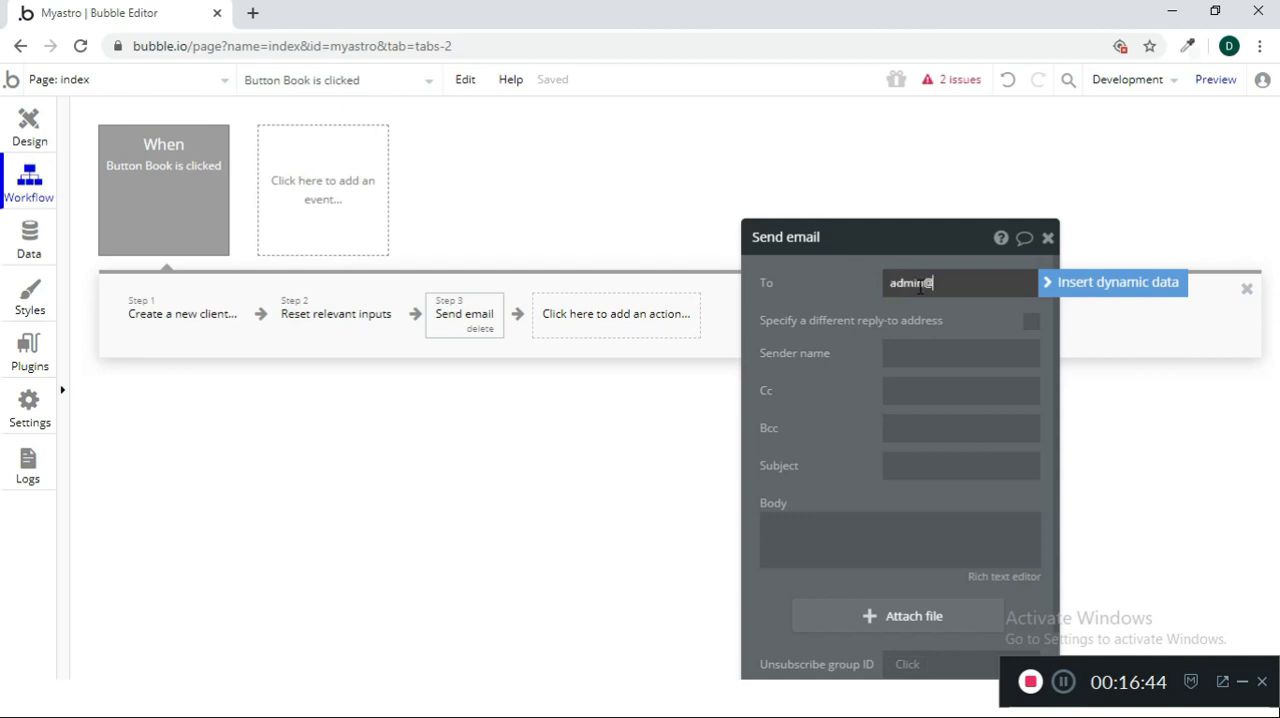
pyautogui.write('ro.com')
pyautogui.click(948, 318)
pyautogui.moveTo(948, 318); pyautogui.dragTo(932, 207)
pyautogui.click(913, 241)
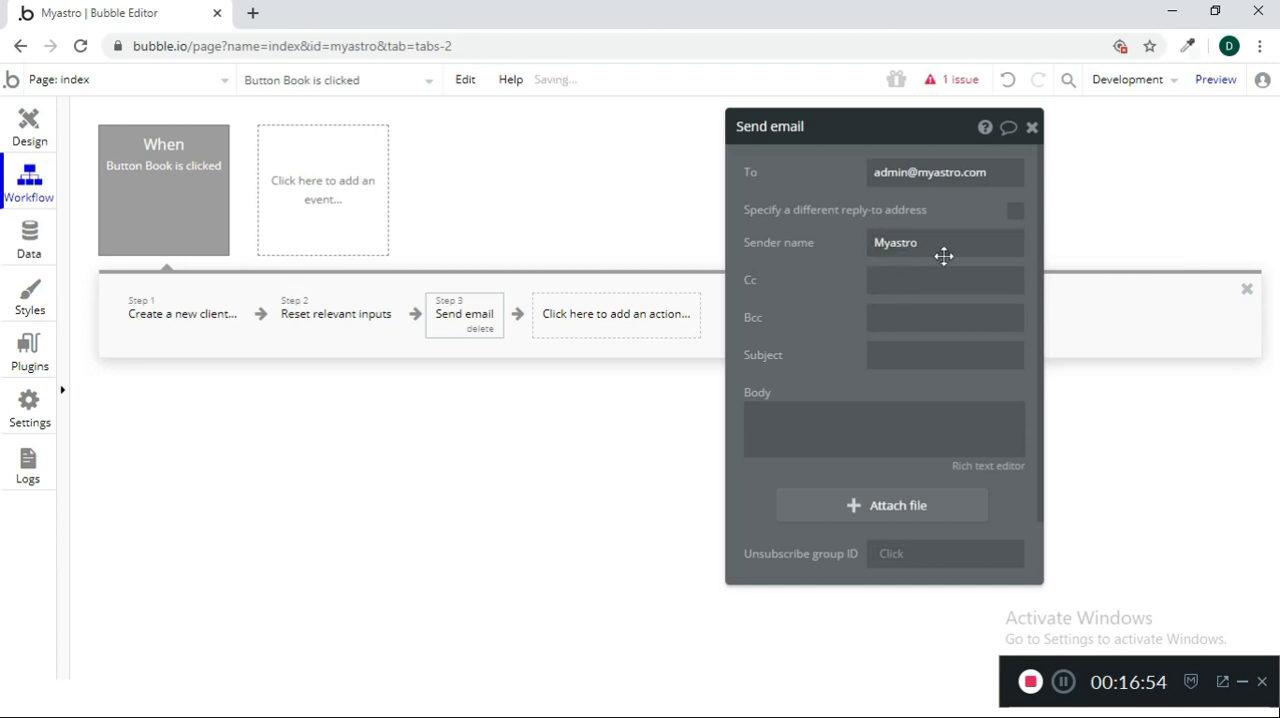
# Set the email subject to "New booking" and write "Hi" and "You have received new booking" in the body, followed by blank lines
pyautogui.click(882, 357)
pyautogui.write('New booking')
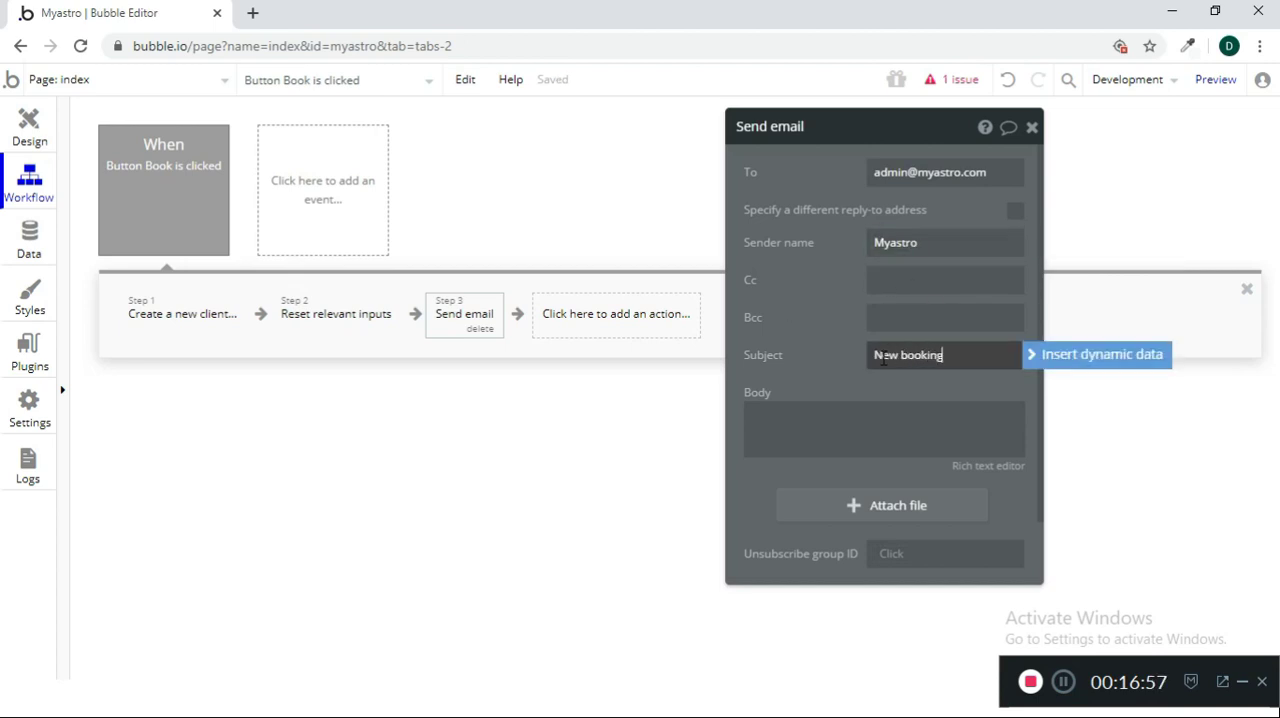
pyautogui.click(822, 421)
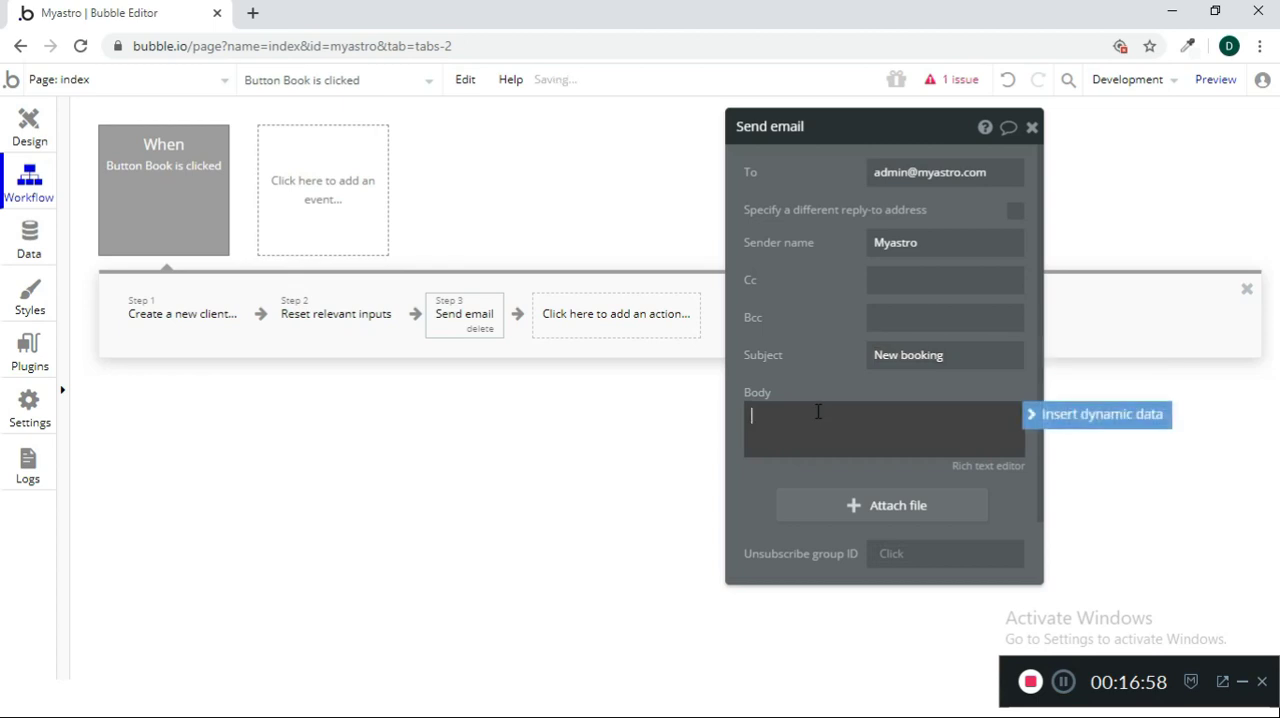
pyautogui.write('Hi')
pyautogui.press('Return')
pyautogui.press('Return')
pyautogui.write('Yu have')
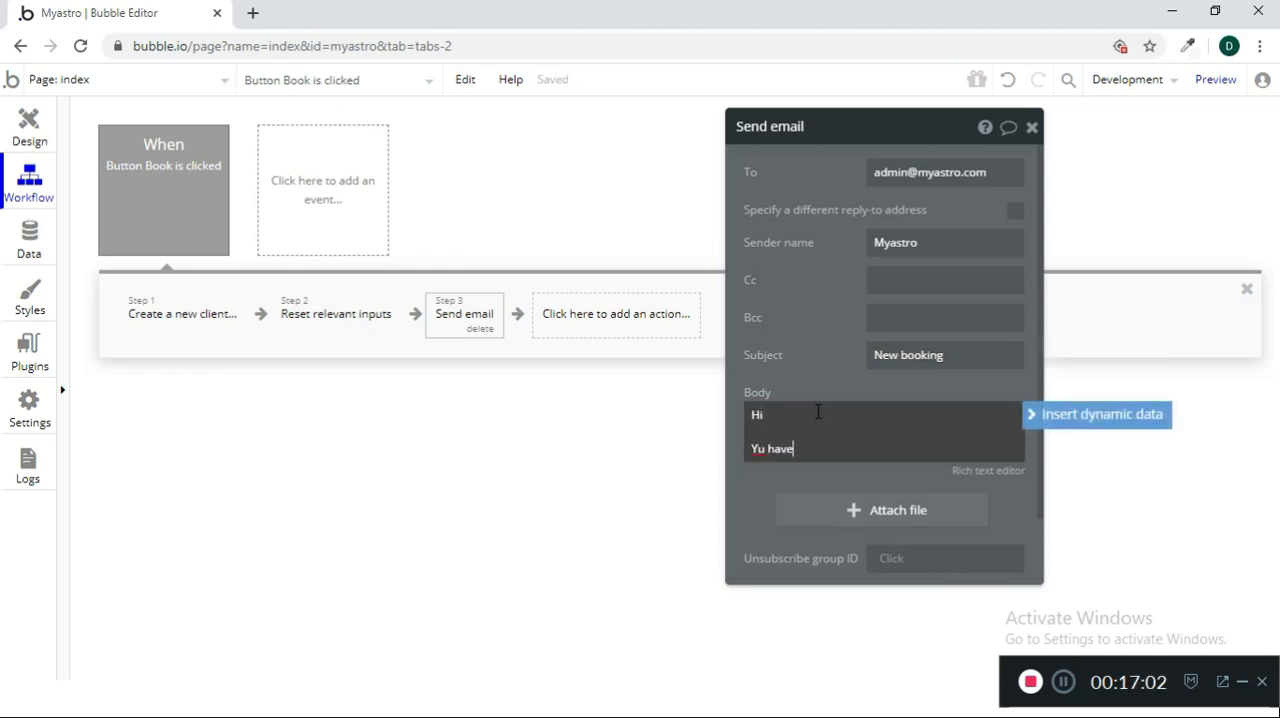
pyautogui.write(' have re')
pyautogui.write('g')
pyautogui.press('Return')
pyautogui.press('Return')
pyautogui.press('Return')
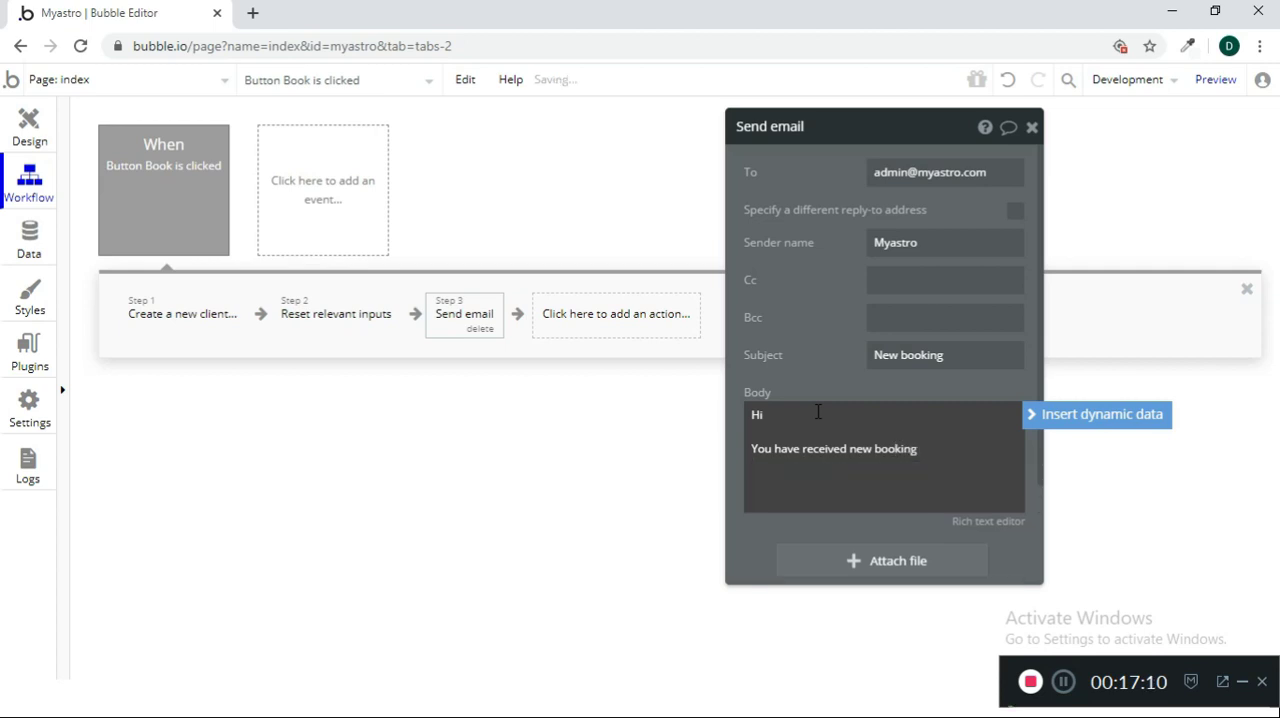
pyautogui.press('Return')
pyautogui.press('Return')
pyautogui.press('Return')
pyautogui.press('Return')
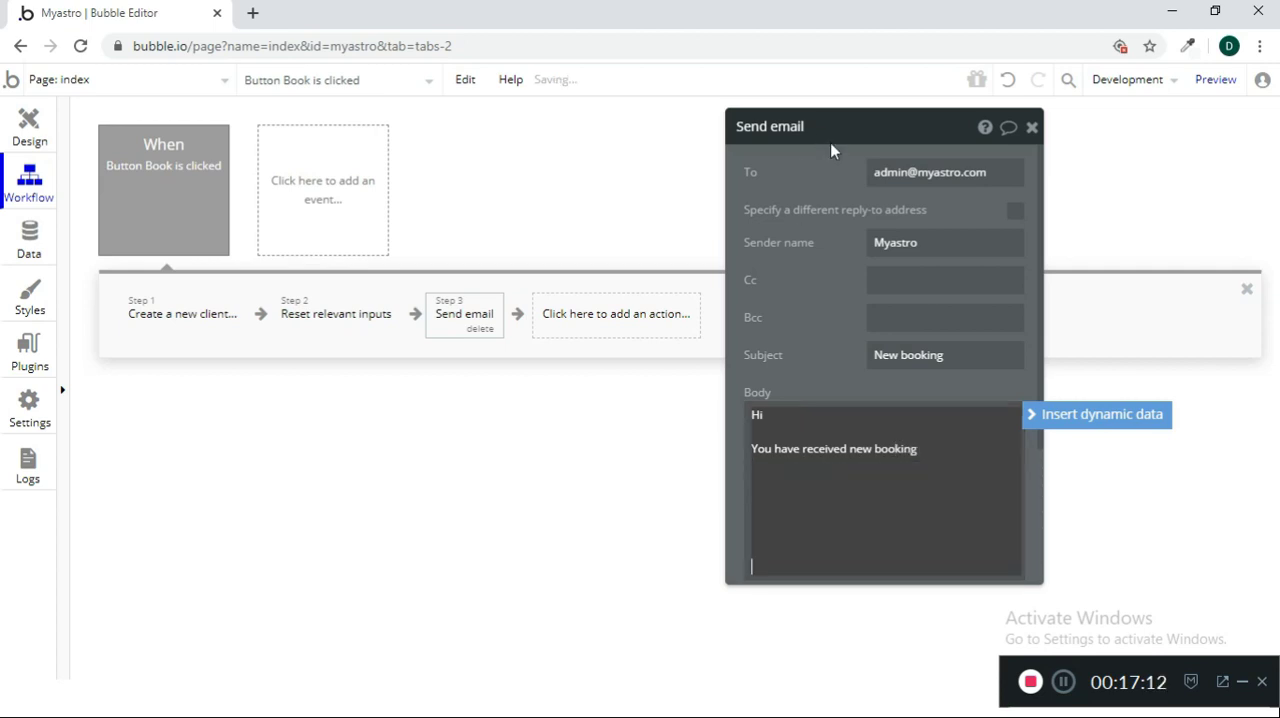
# Insert Input Name's value as dynamic data below the booking sentence in the email body
pyautogui.moveTo(830, 142); pyautogui.dragTo(812, 92)
pyautogui.click(928, 392)
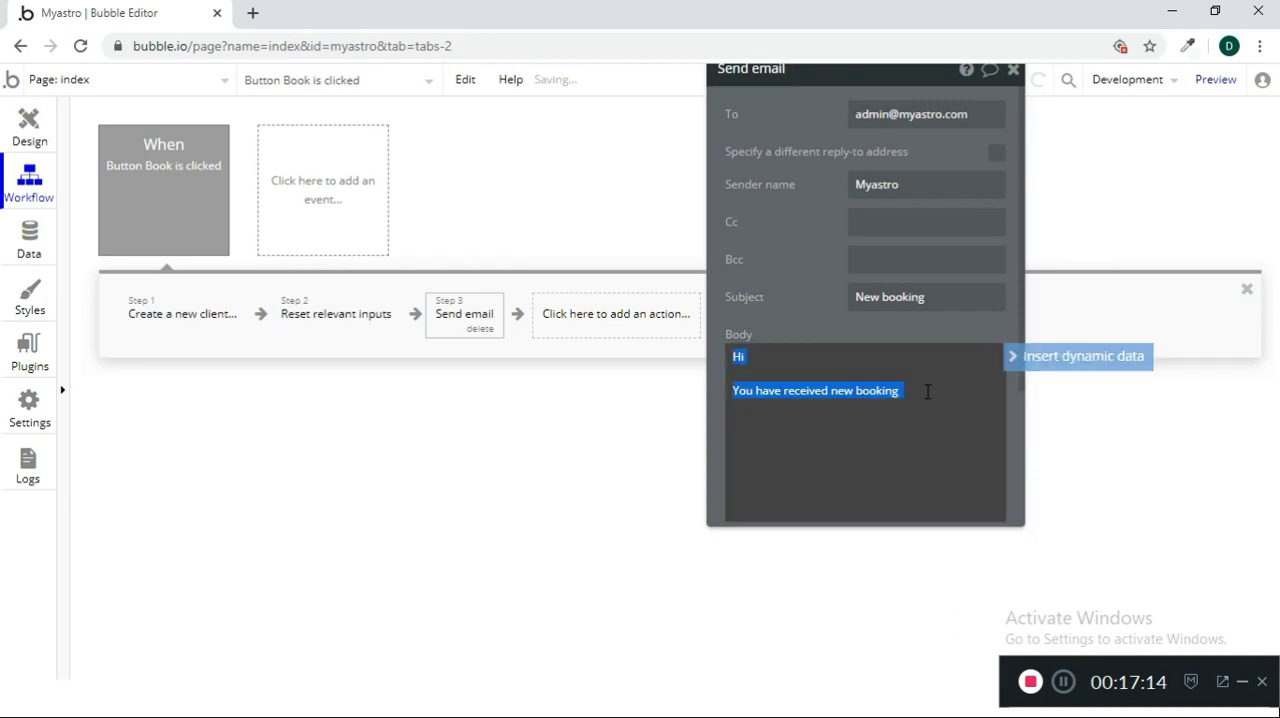
pyautogui.press('Down')
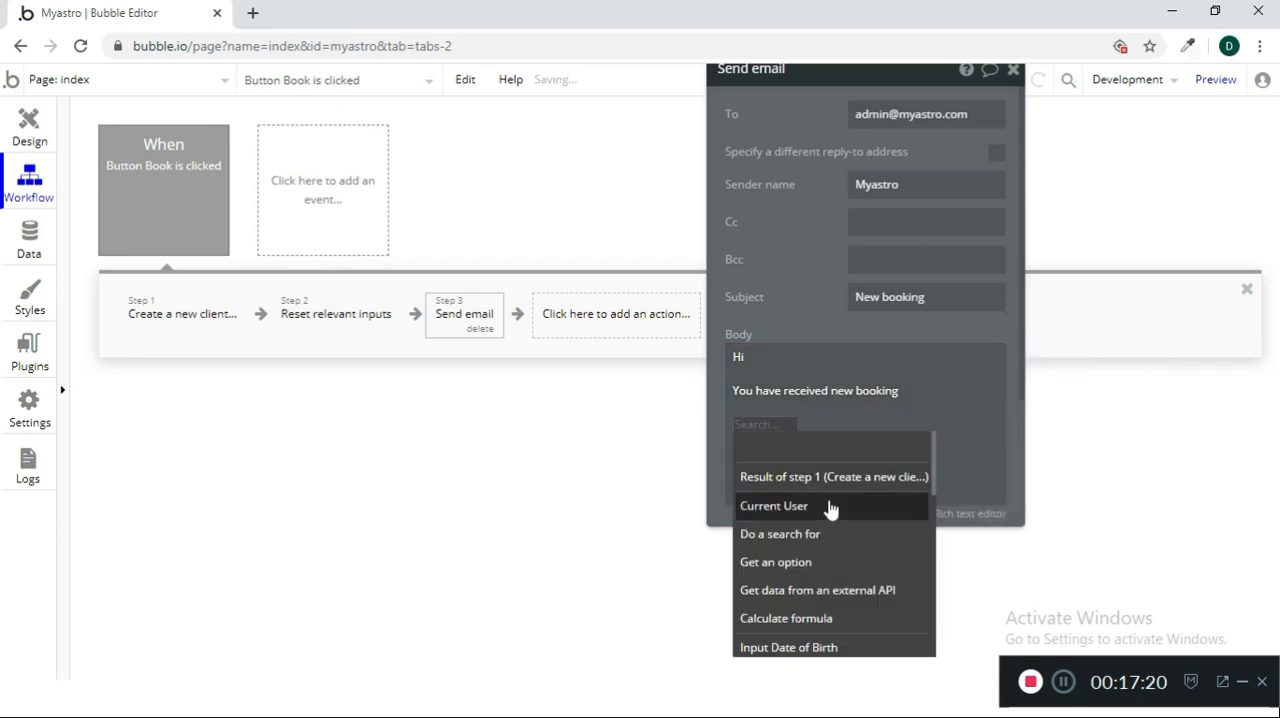
pyautogui.write('i')
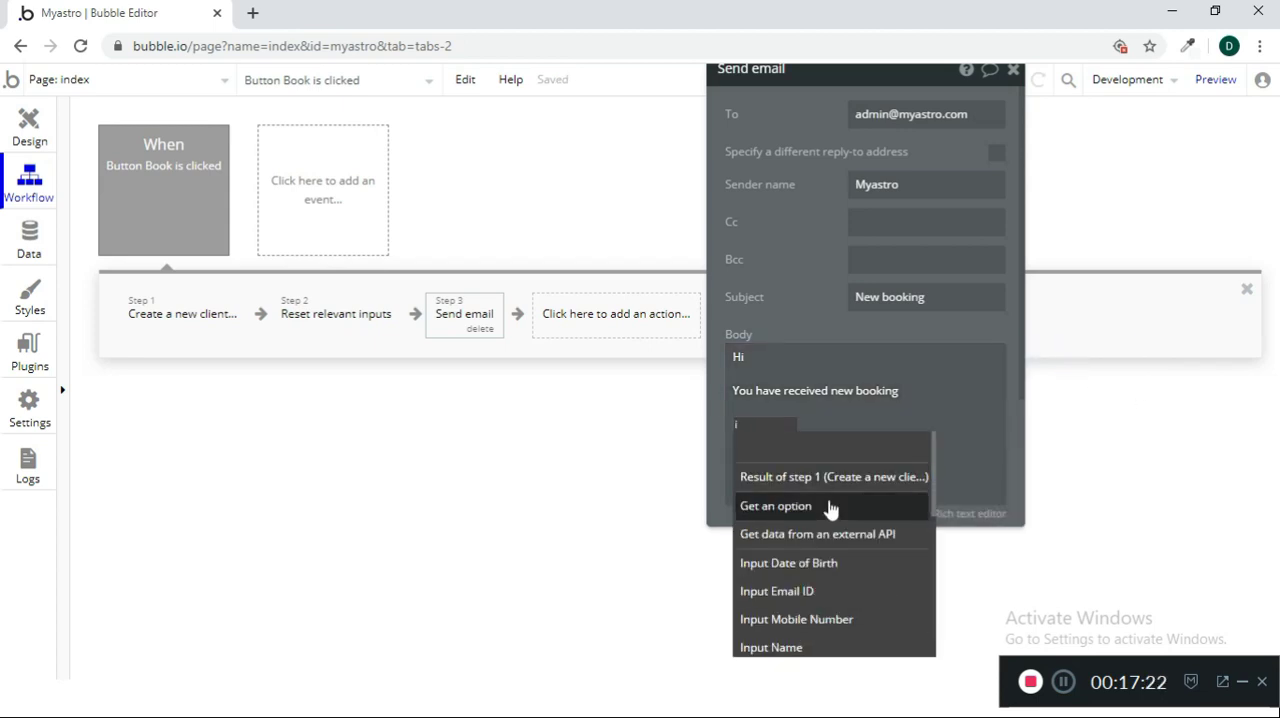
pyautogui.click(814, 648)
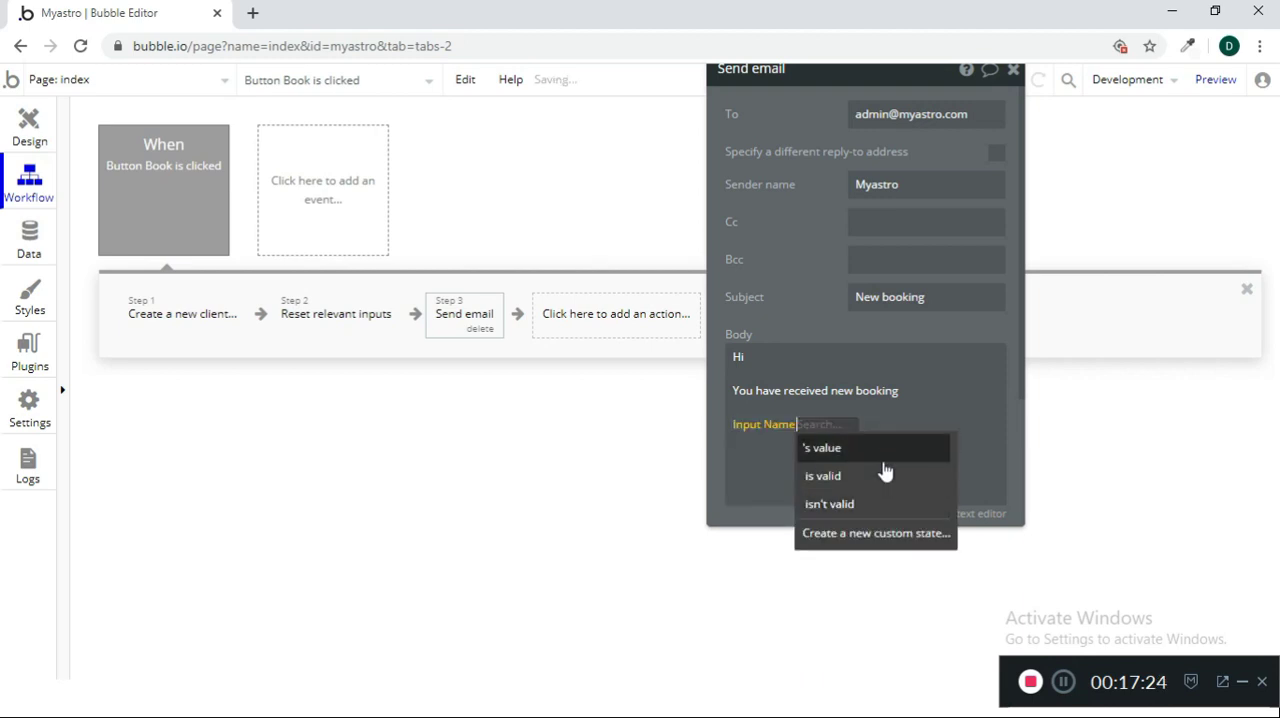
pyautogui.click(834, 448)
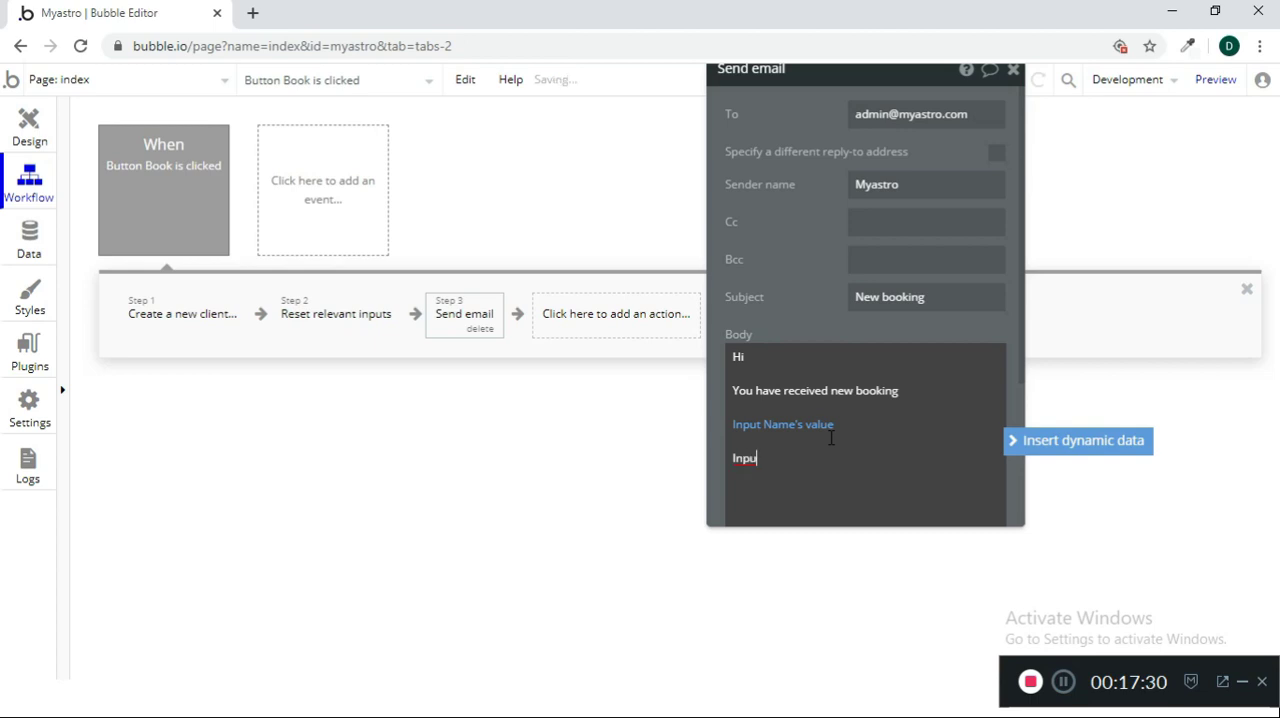
# Remove the stray text below the name value and insert Input Mobile Number's value as dynamic data there
pyautogui.hotkey('shift', 'Home')
pyautogui.press('BackSpace')
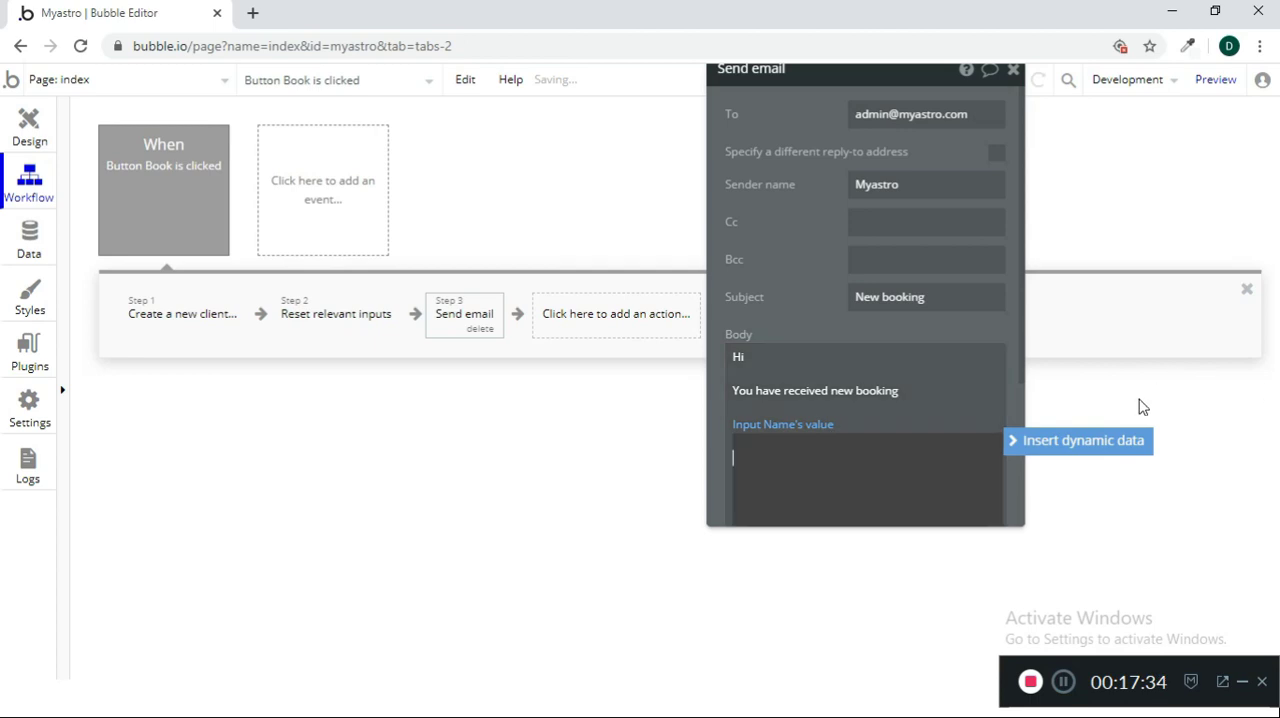
pyautogui.click(1100, 442)
pyautogui.scroll(-2, 872, 540)
pyautogui.scroll(-2, 872, 540)
pyautogui.scroll(4, 872, 540)
pyautogui.scroll(-3, 870, 578)
pyautogui.click(854, 537)
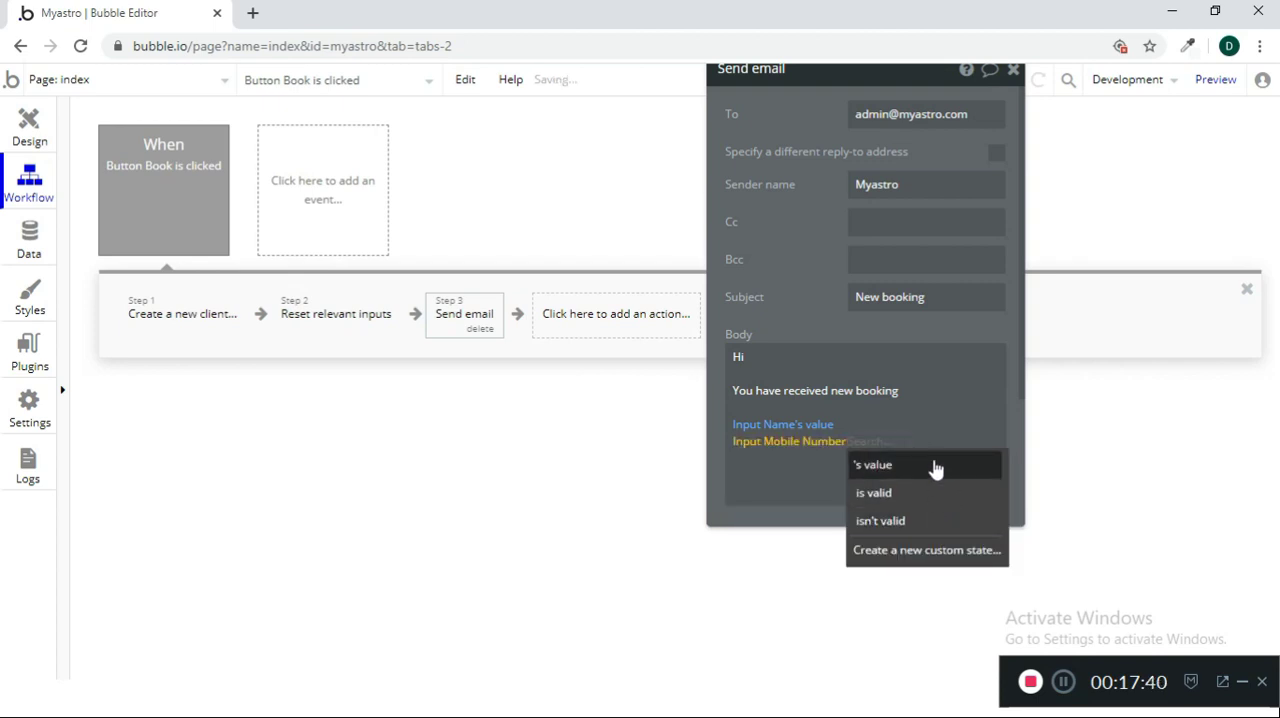
pyautogui.click(935, 466)
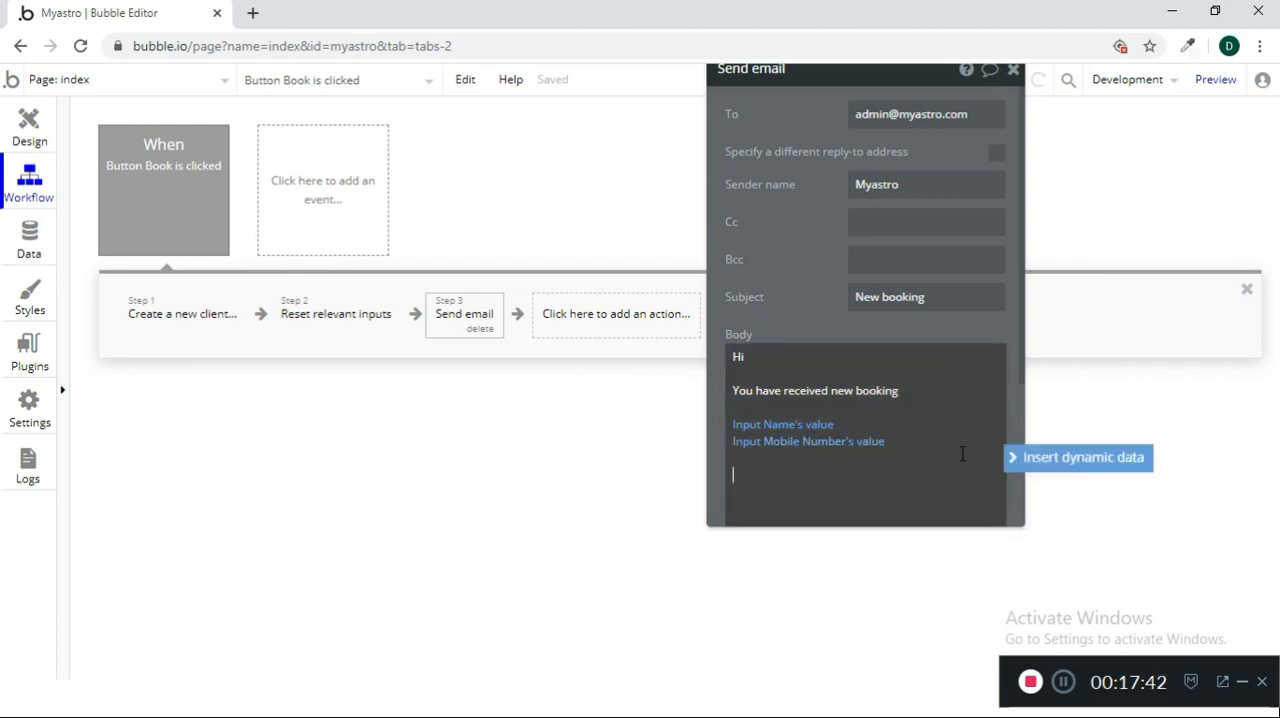
# Insert Dropdown Select Service's value as dynamic data below the mobile number in the email body
pyautogui.click(1012, 457)
pyautogui.scroll(-3, 876, 585)
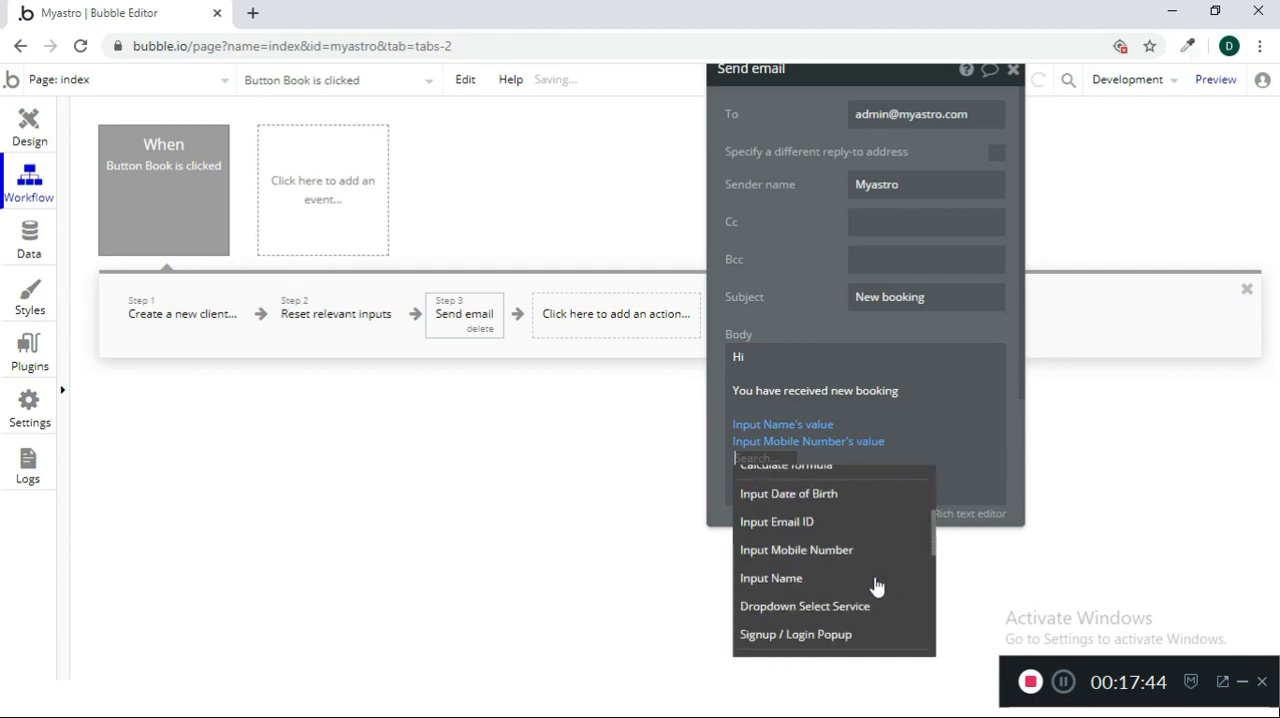
pyautogui.write('dr')
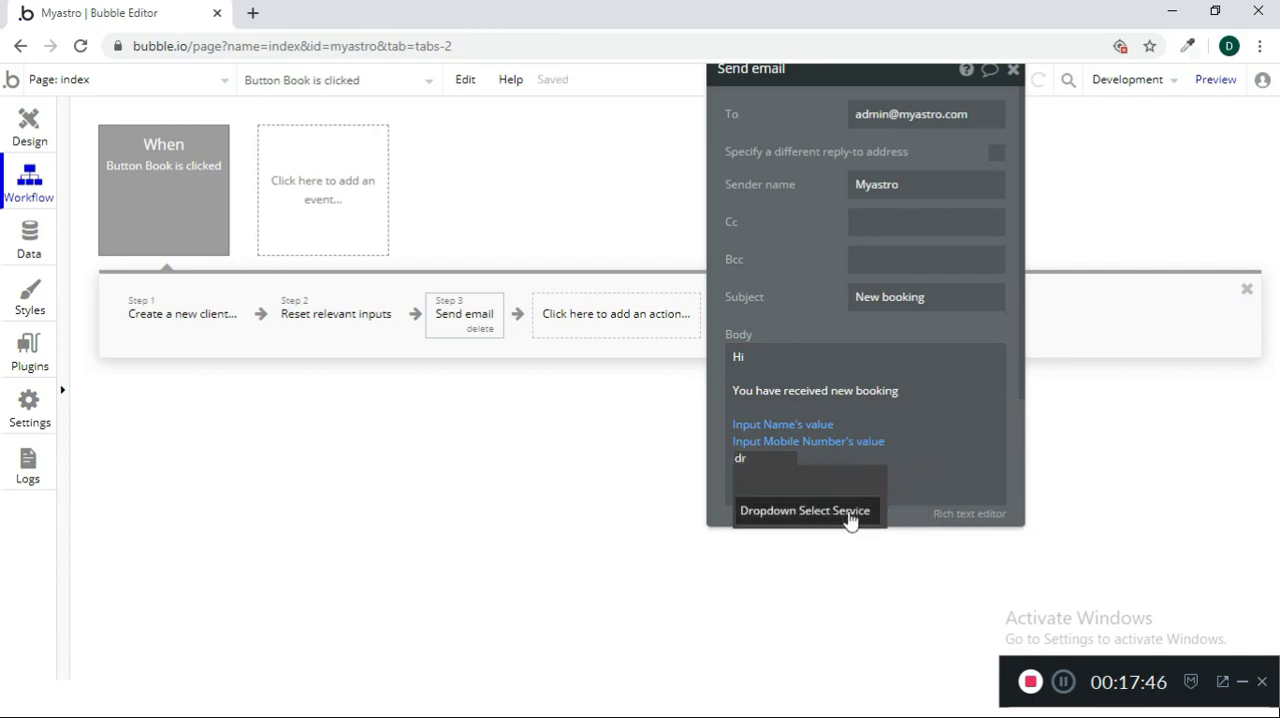
pyautogui.click(849, 516)
pyautogui.click(930, 484)
# Insert Input Date of Birth's value as dynamic data after the service value in the email body
pyautogui.click(826, 481)
pyautogui.write('d')
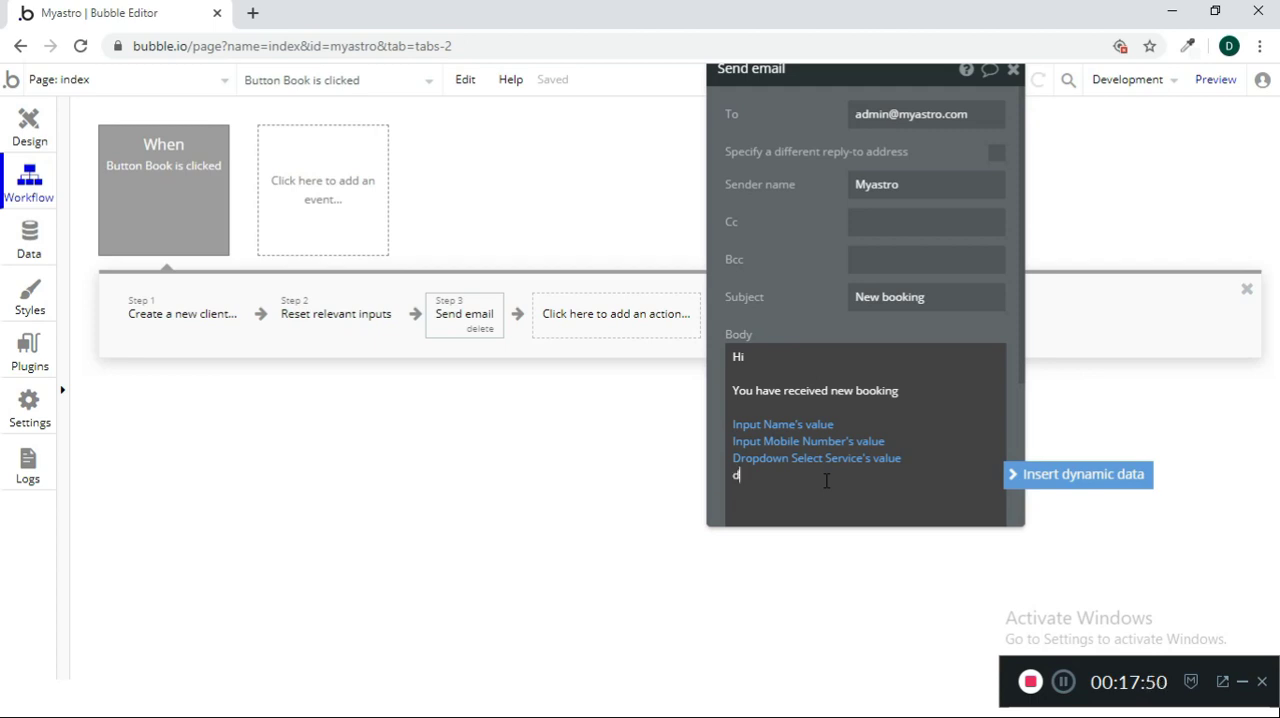
pyautogui.click(1052, 490)
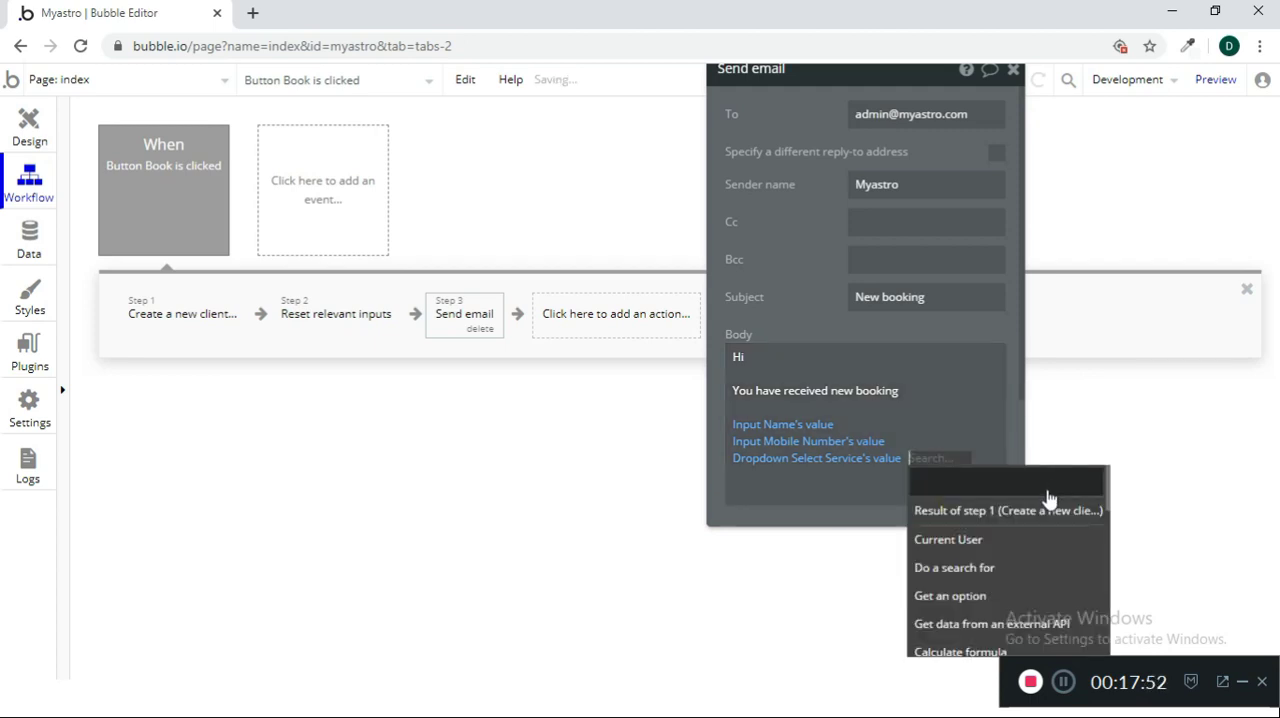
pyautogui.write('da')
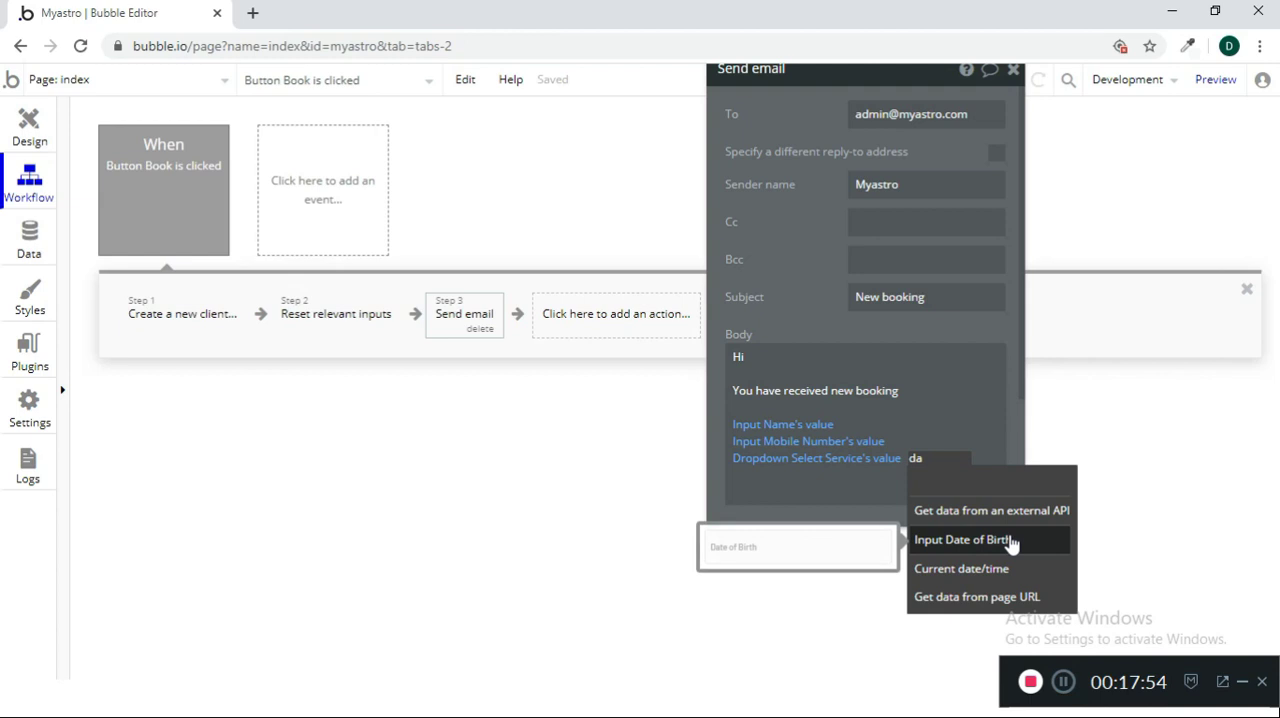
pyautogui.click(1012, 542)
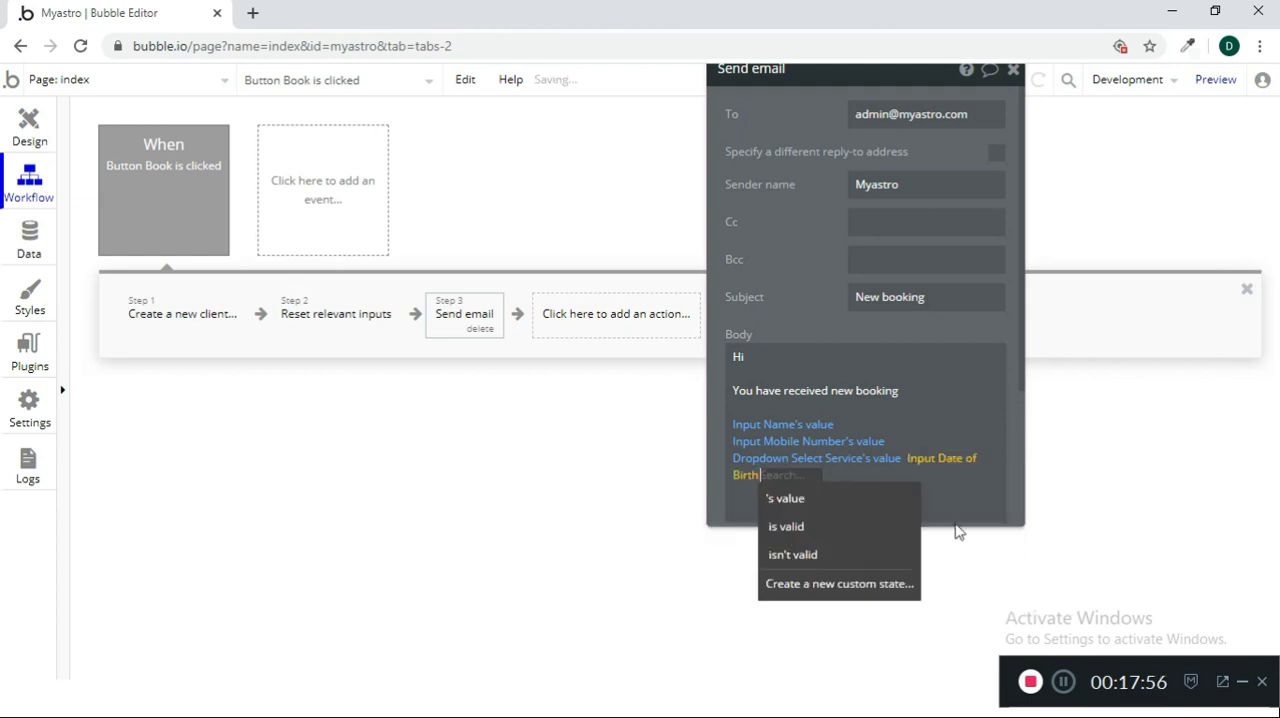
pyautogui.click(860, 508)
pyautogui.click(955, 489)
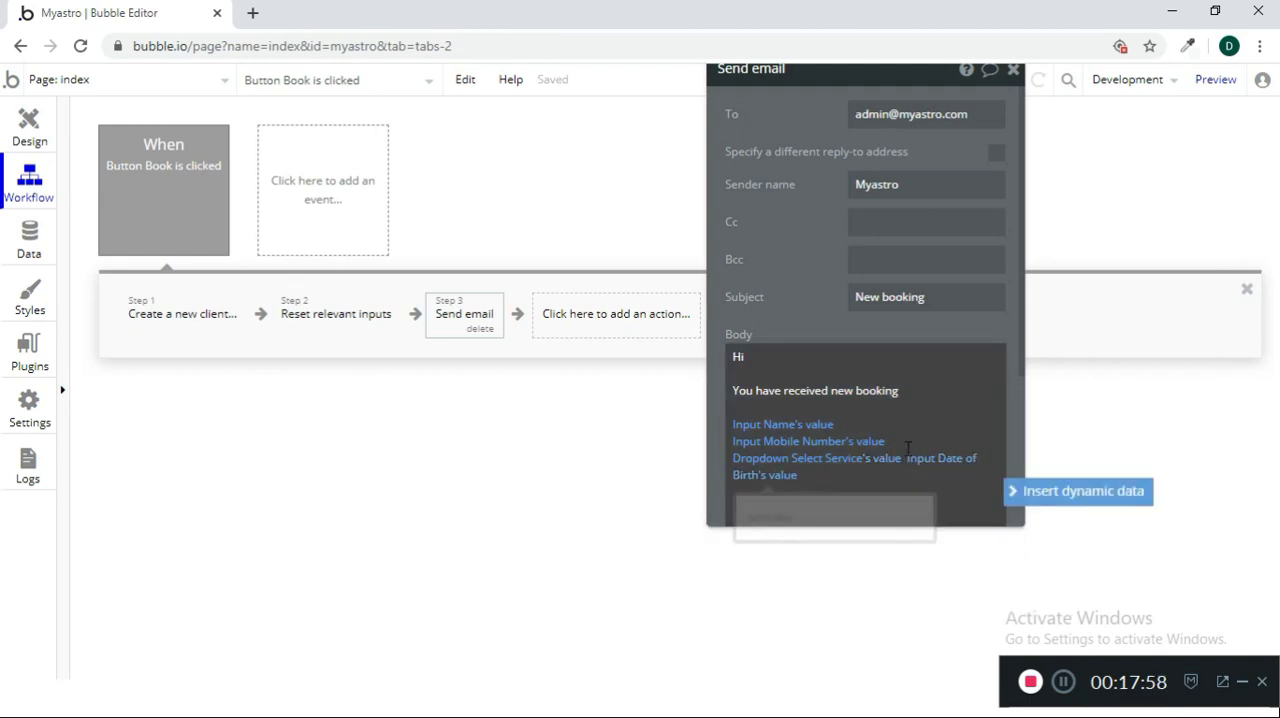
# Try to put the service and date of birth values on separate lines of the email body
pyautogui.click(908, 443)
pyautogui.press('Return')
pyautogui.press('Return')
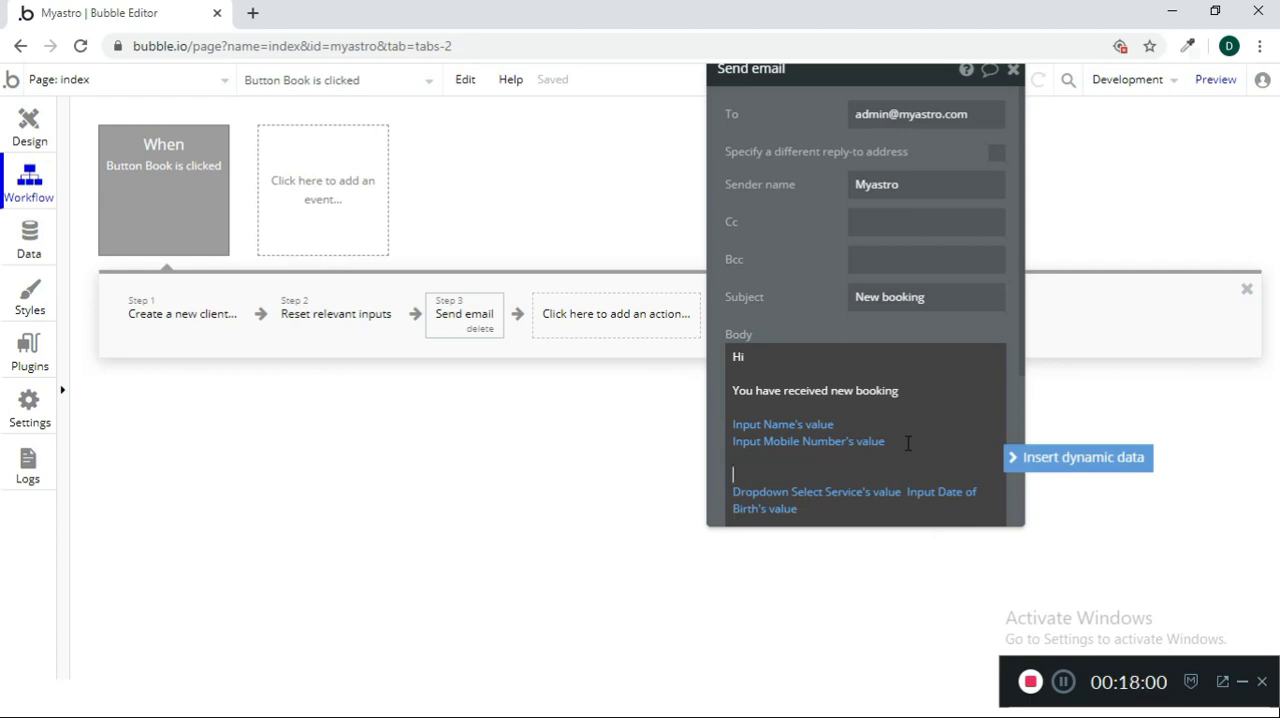
pyautogui.click(908, 443)
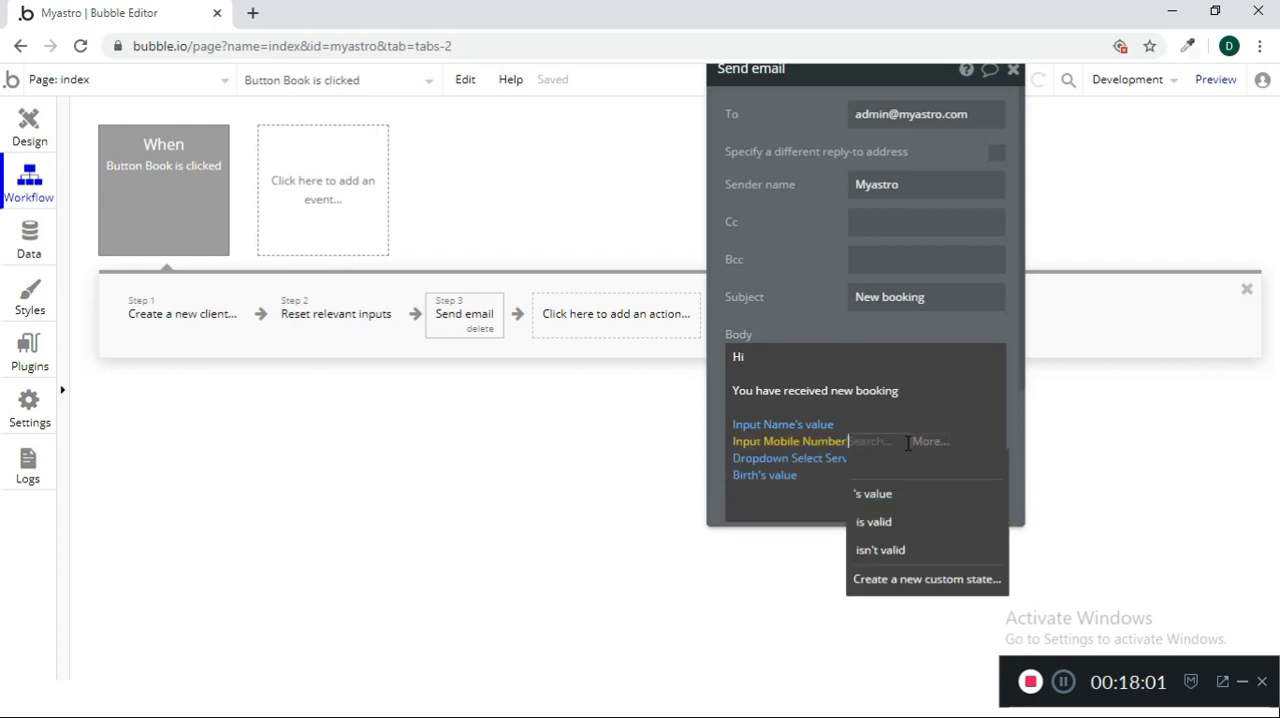
pyautogui.click(860, 493)
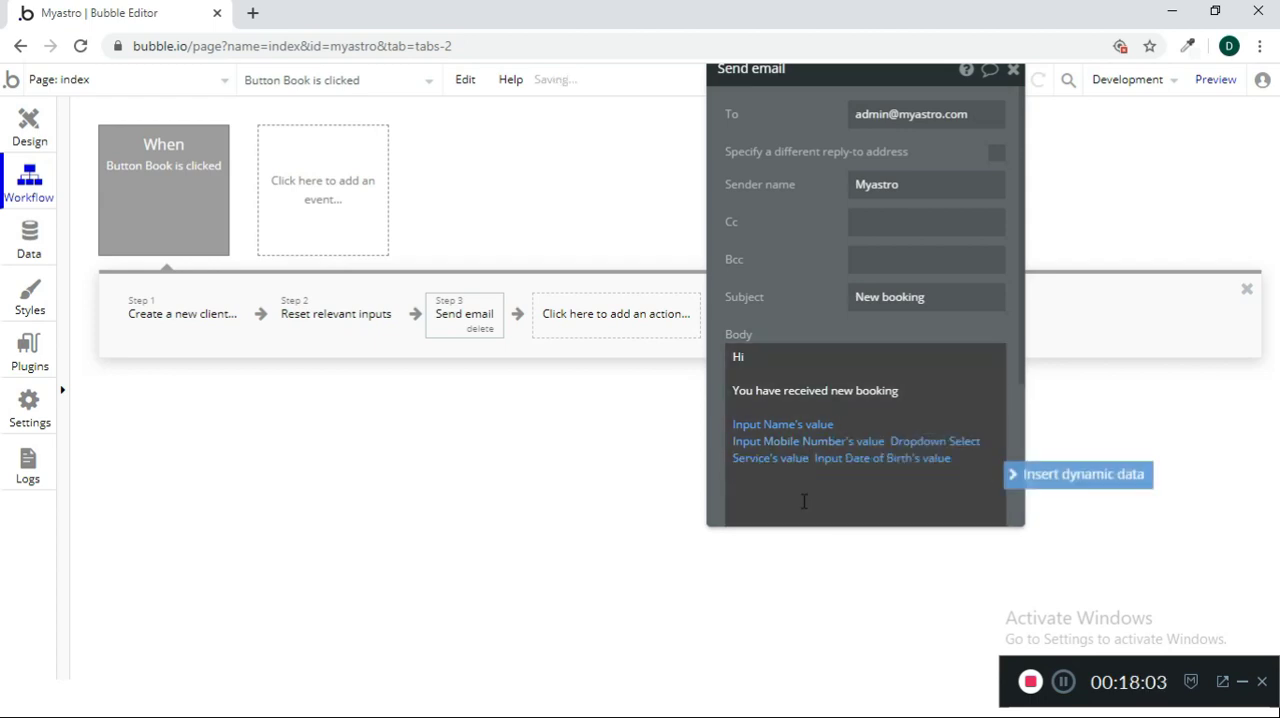
pyautogui.click(890, 441)
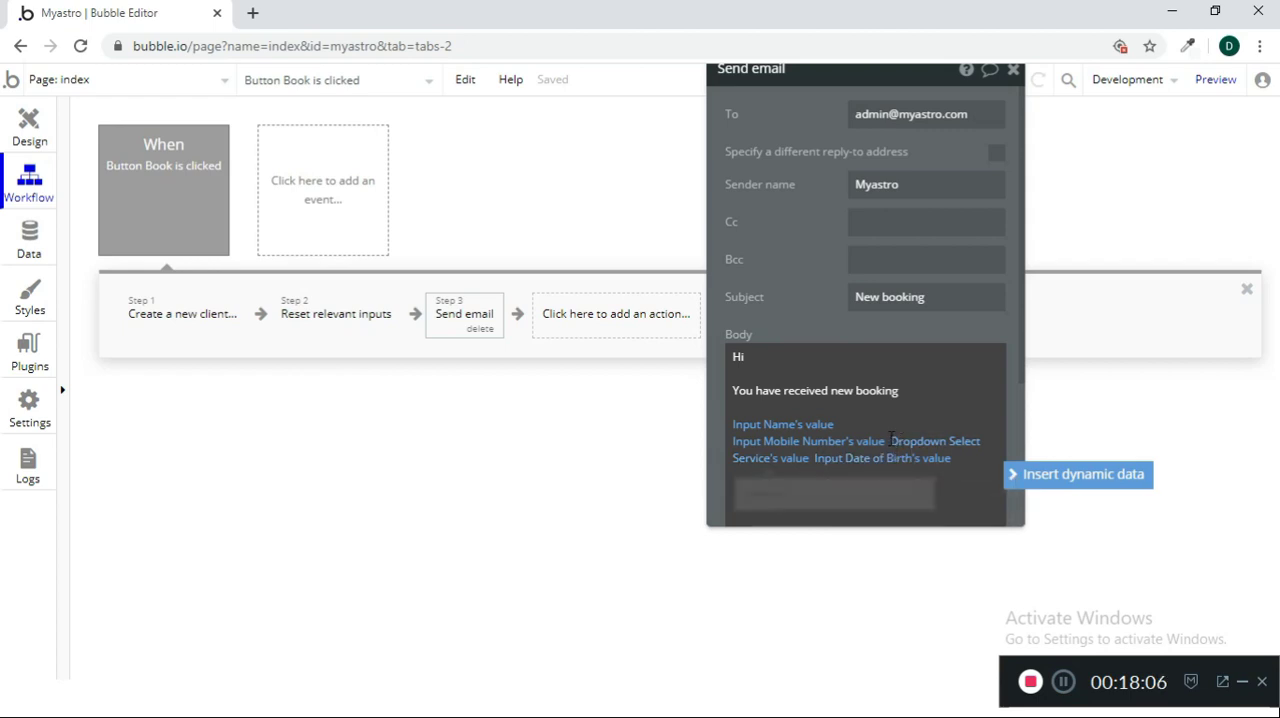
pyautogui.press('Return')
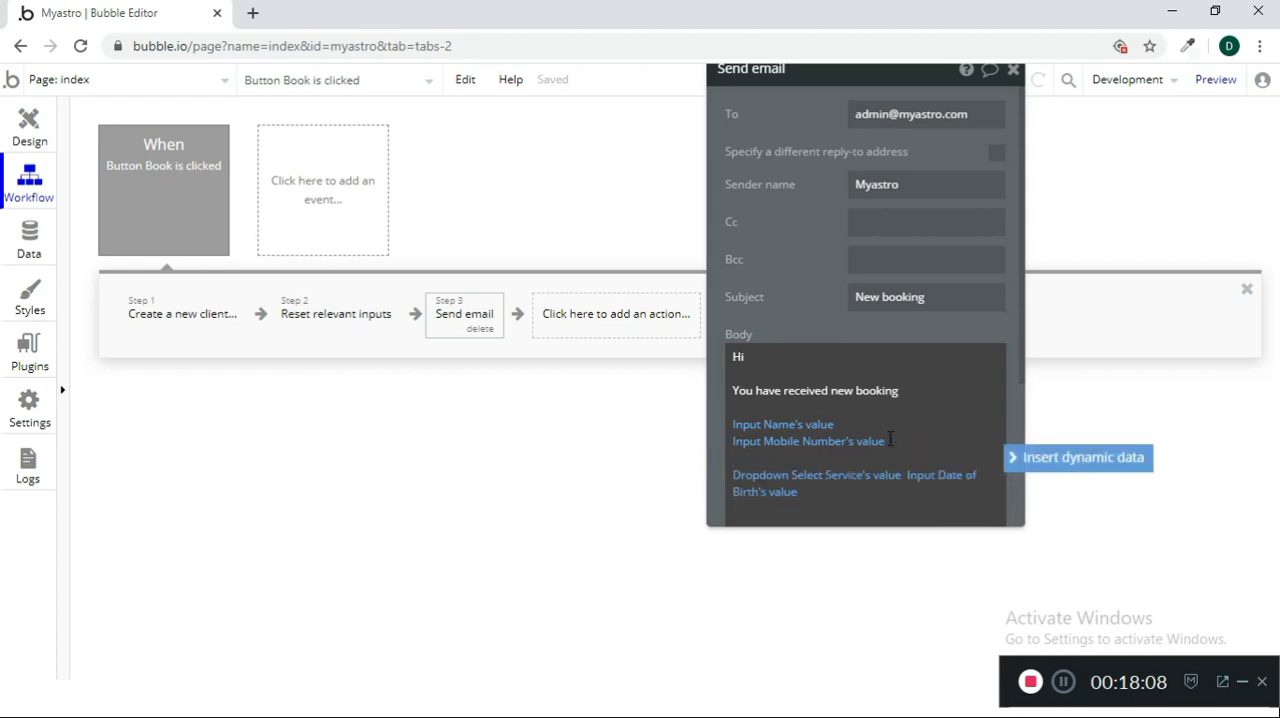
pyautogui.click(906, 474)
pyautogui.press('Return')
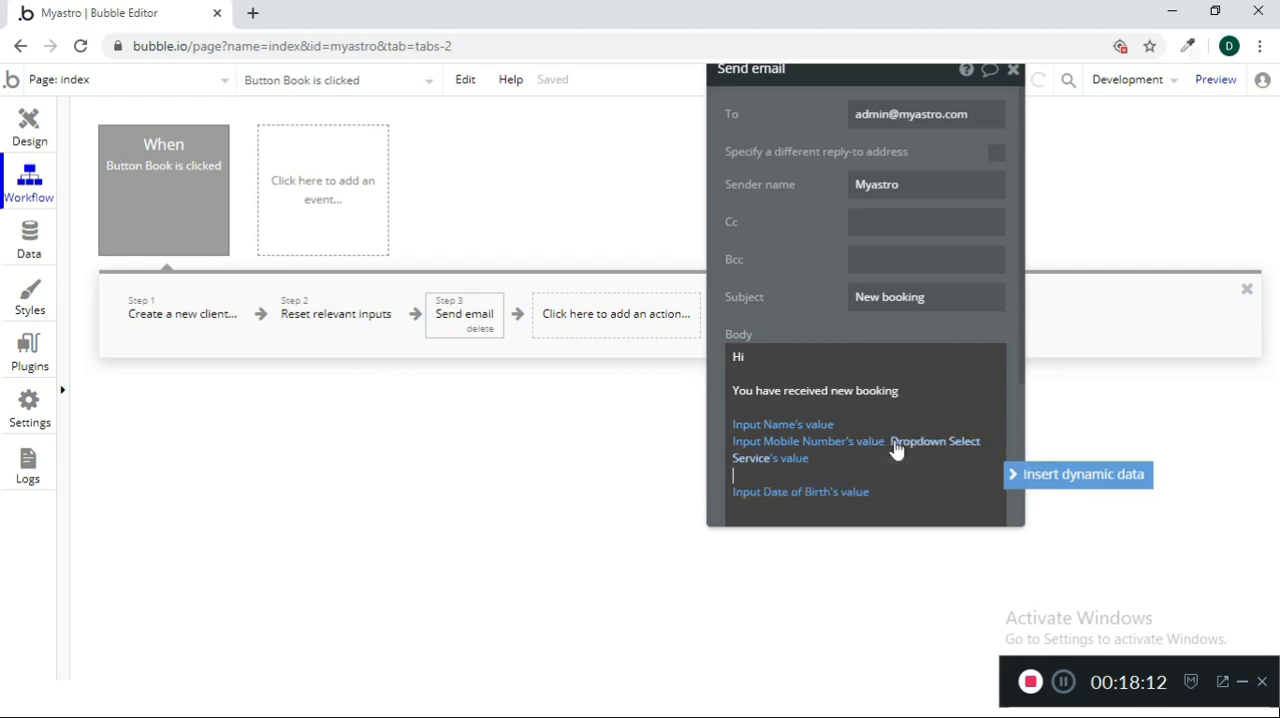
# Finish the email body with "Thanks," below the dynamic values and close the Send email settings
pyautogui.click(890, 441)
pyautogui.press('Return')
pyautogui.press('BackSpace')
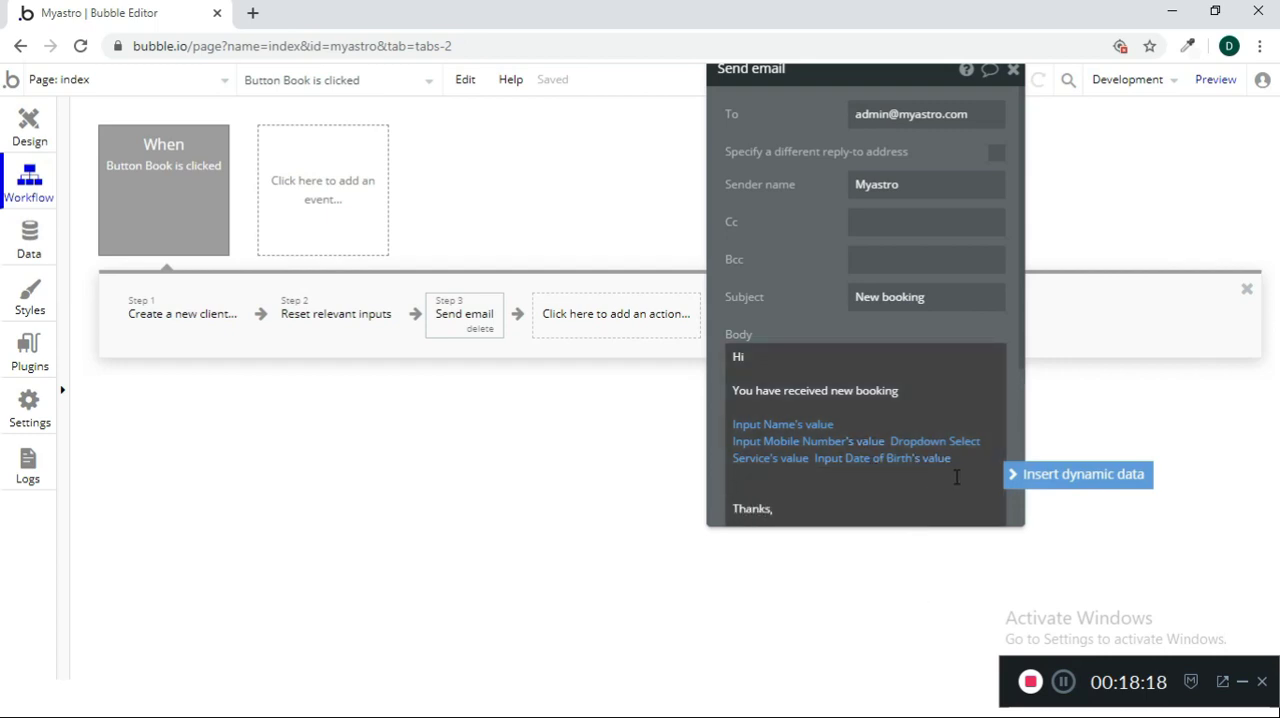
pyautogui.click(1013, 73)
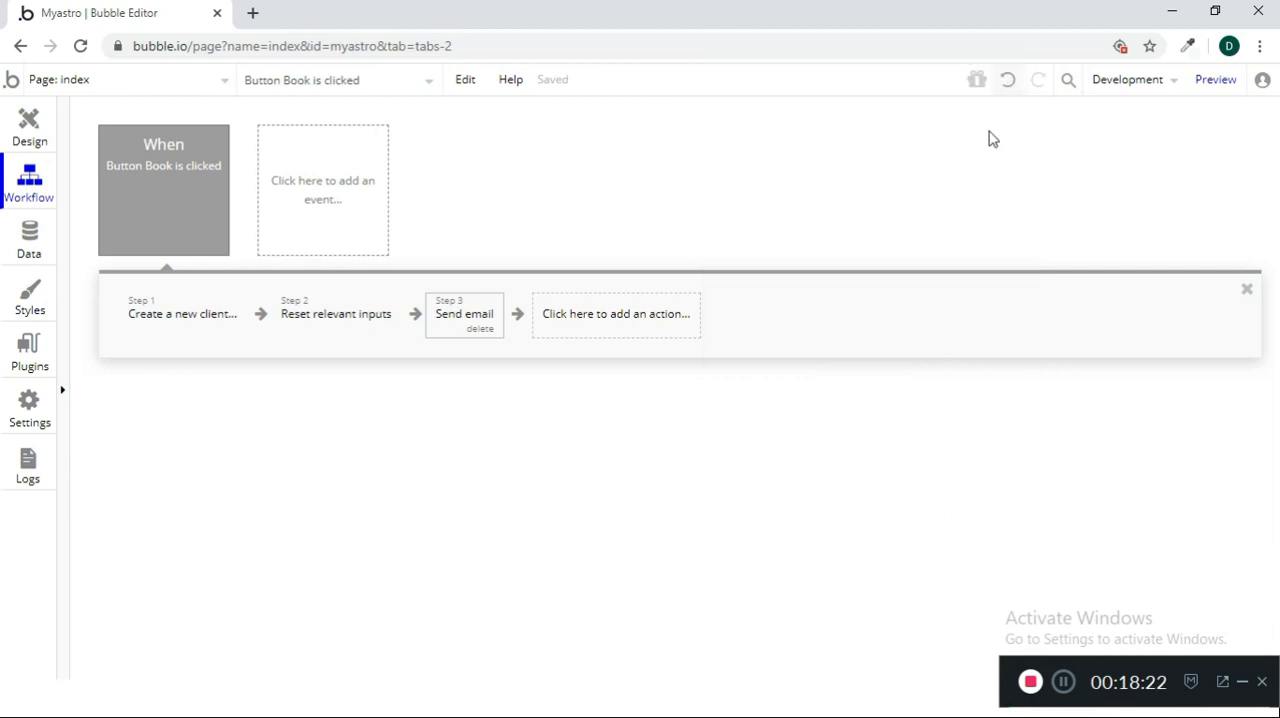
# Add a second Send email action to the Book button workflow, addressed to Input Email ID's value
pyautogui.click(617, 326)
pyautogui.moveTo(623, 569)
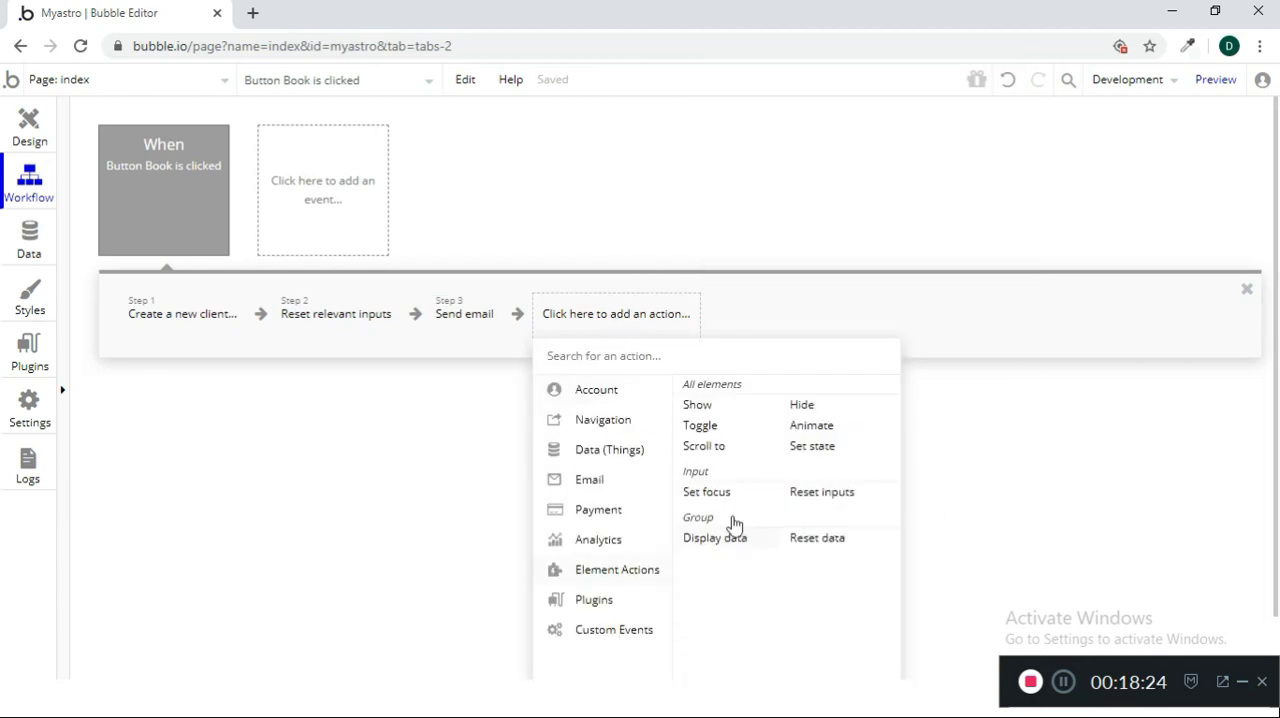
pyautogui.moveTo(649, 477)
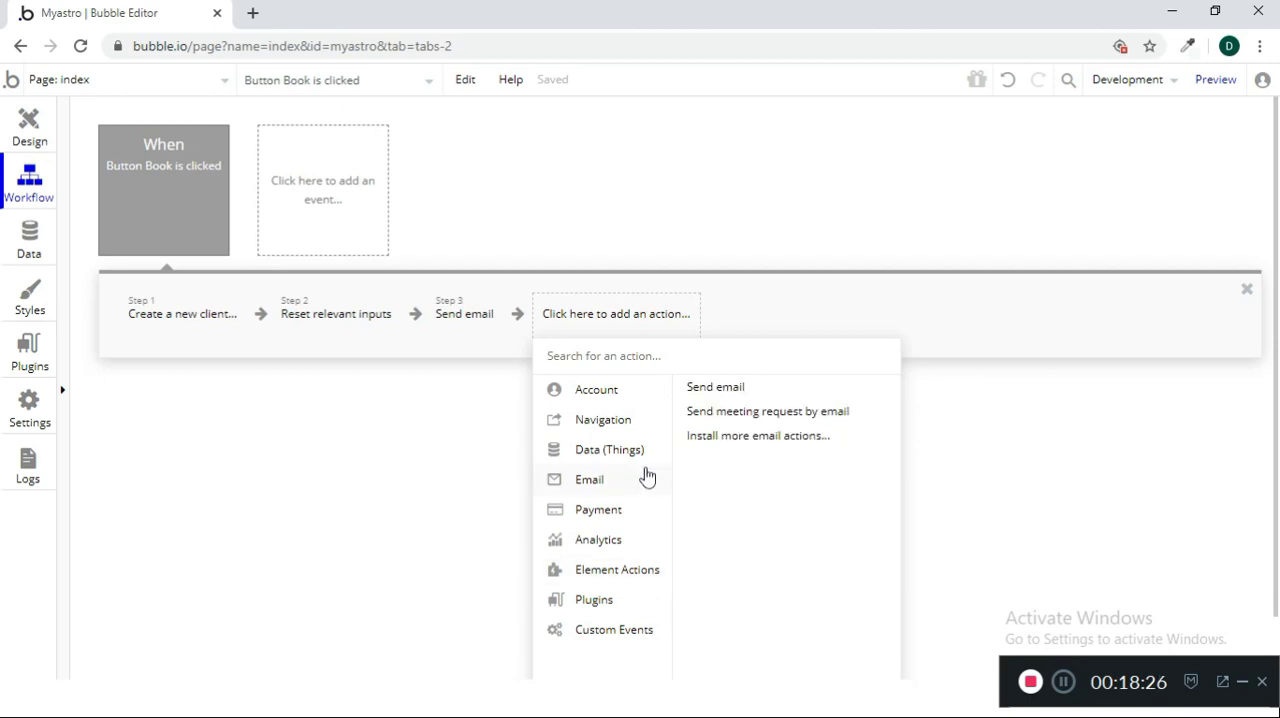
pyautogui.click(723, 394)
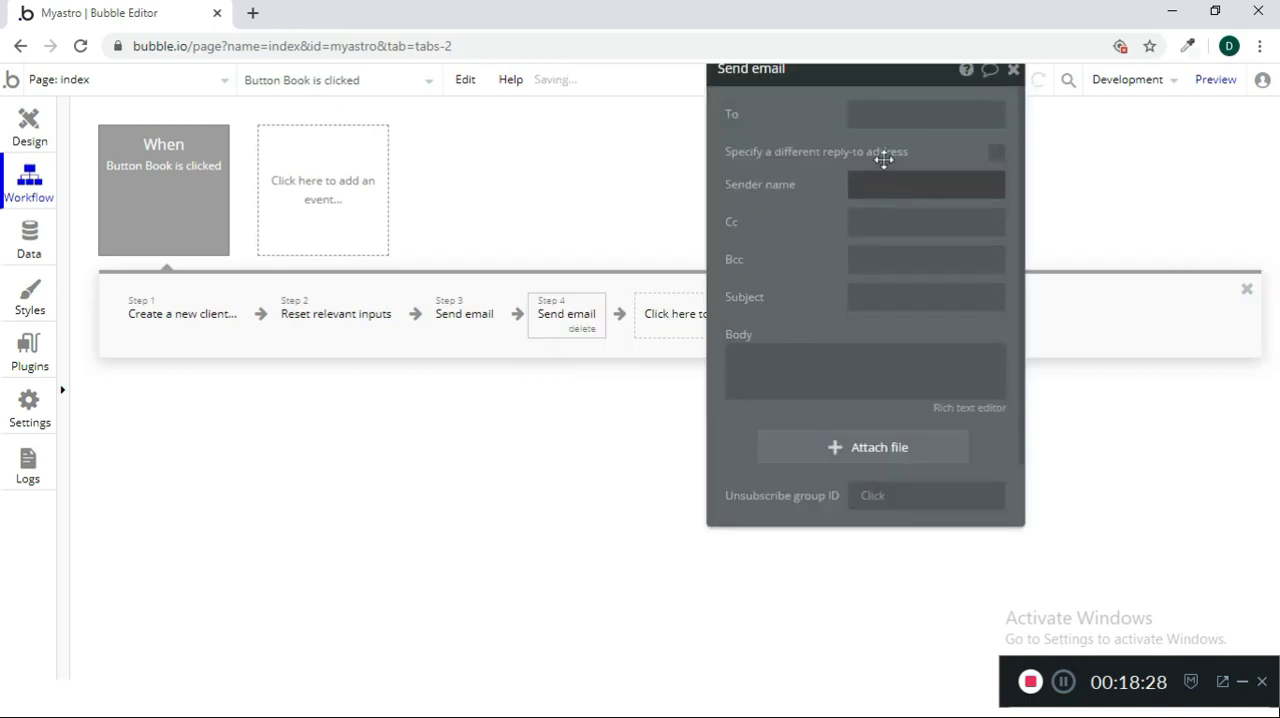
pyautogui.click(940, 113)
pyautogui.click(1012, 116)
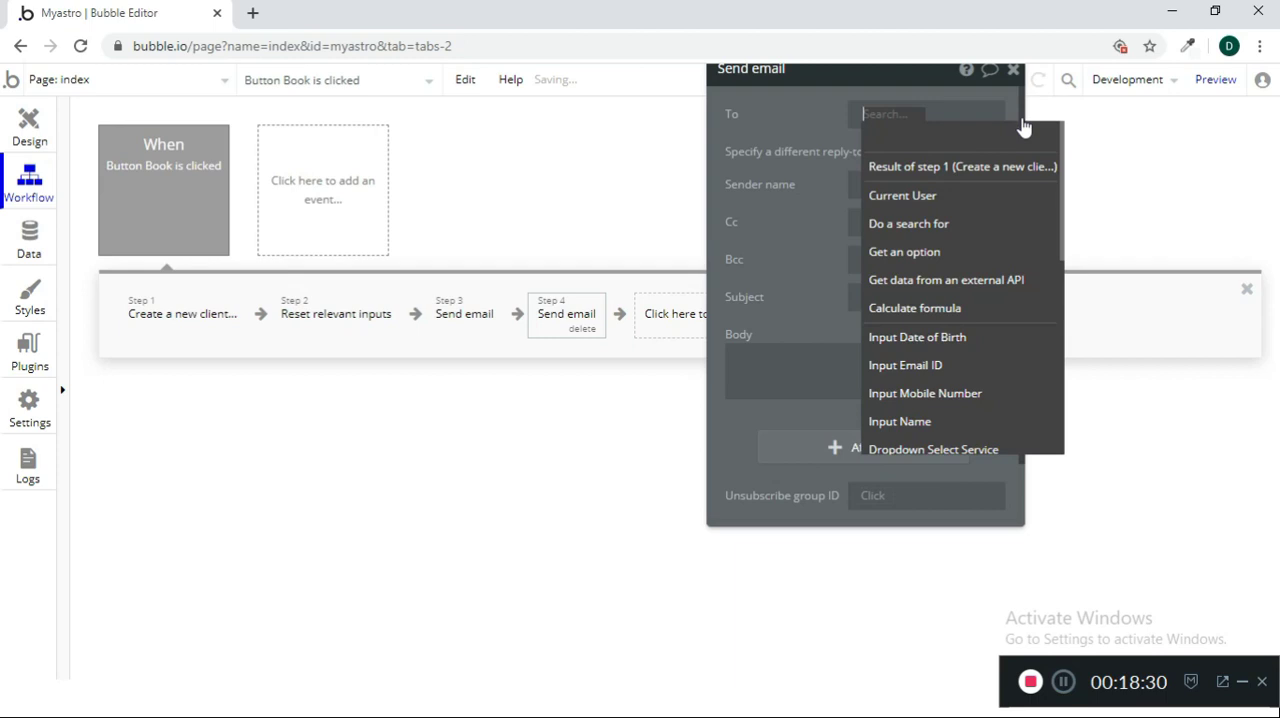
pyautogui.click(930, 365)
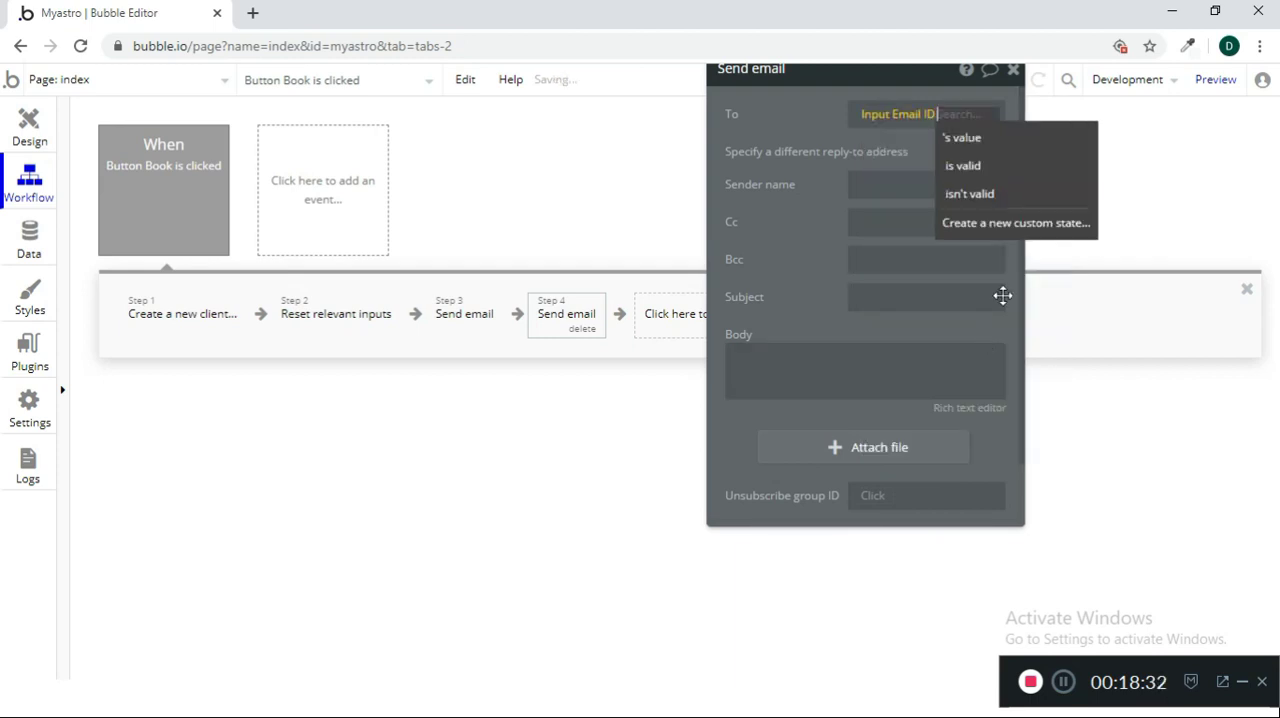
pyautogui.click(990, 136)
# Set the new email's sender name to "Myastro" and its subject to "Thanks for booking !"
pyautogui.click(878, 187)
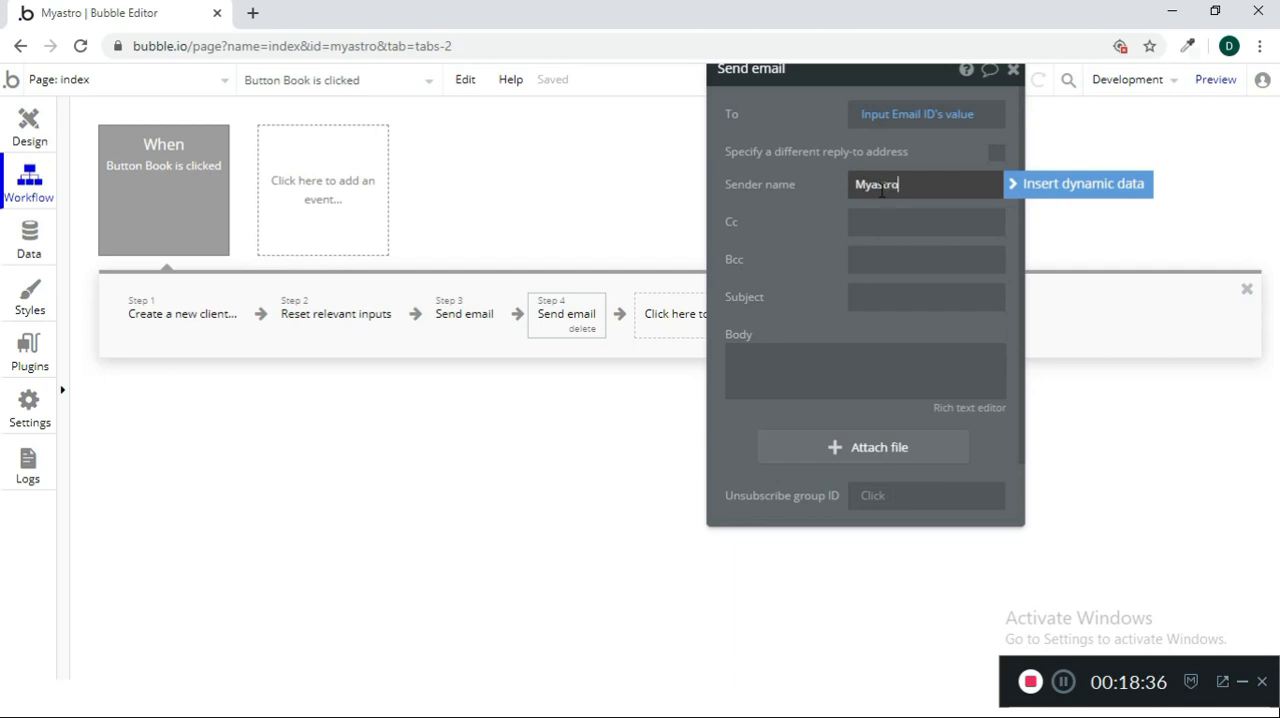
pyautogui.click(810, 362)
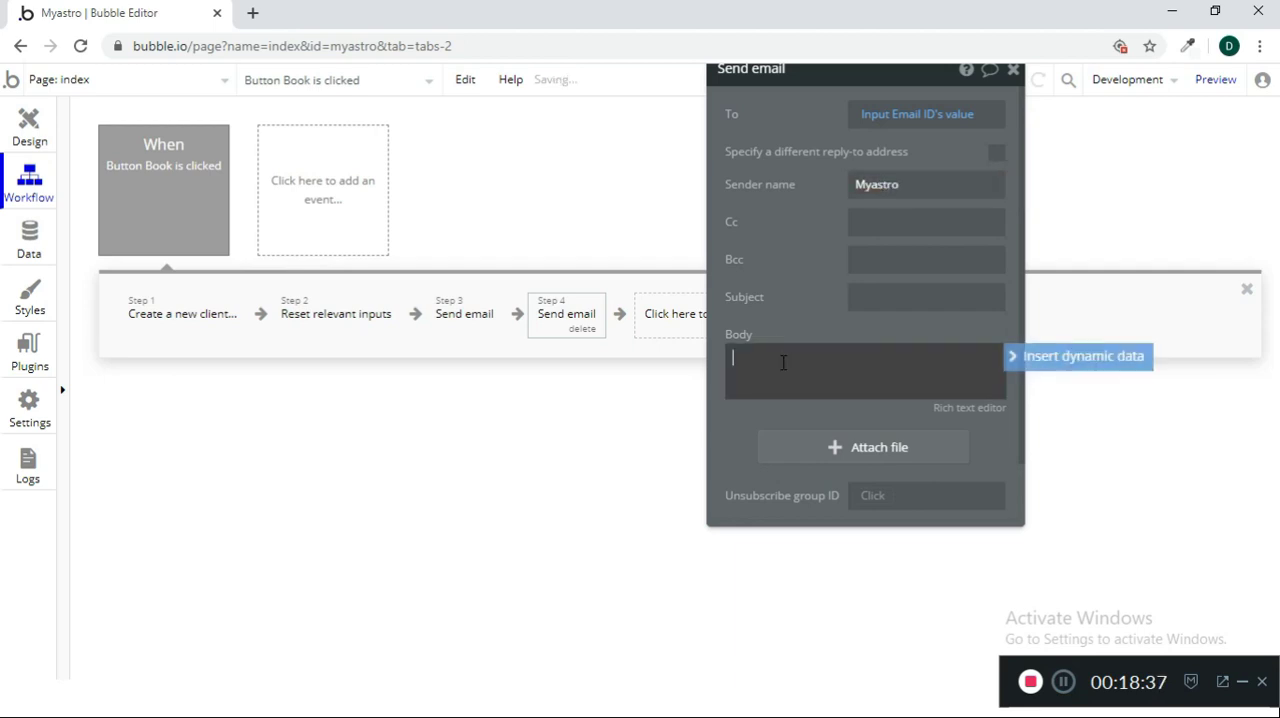
pyautogui.click(908, 297)
pyautogui.write('Thanks for')
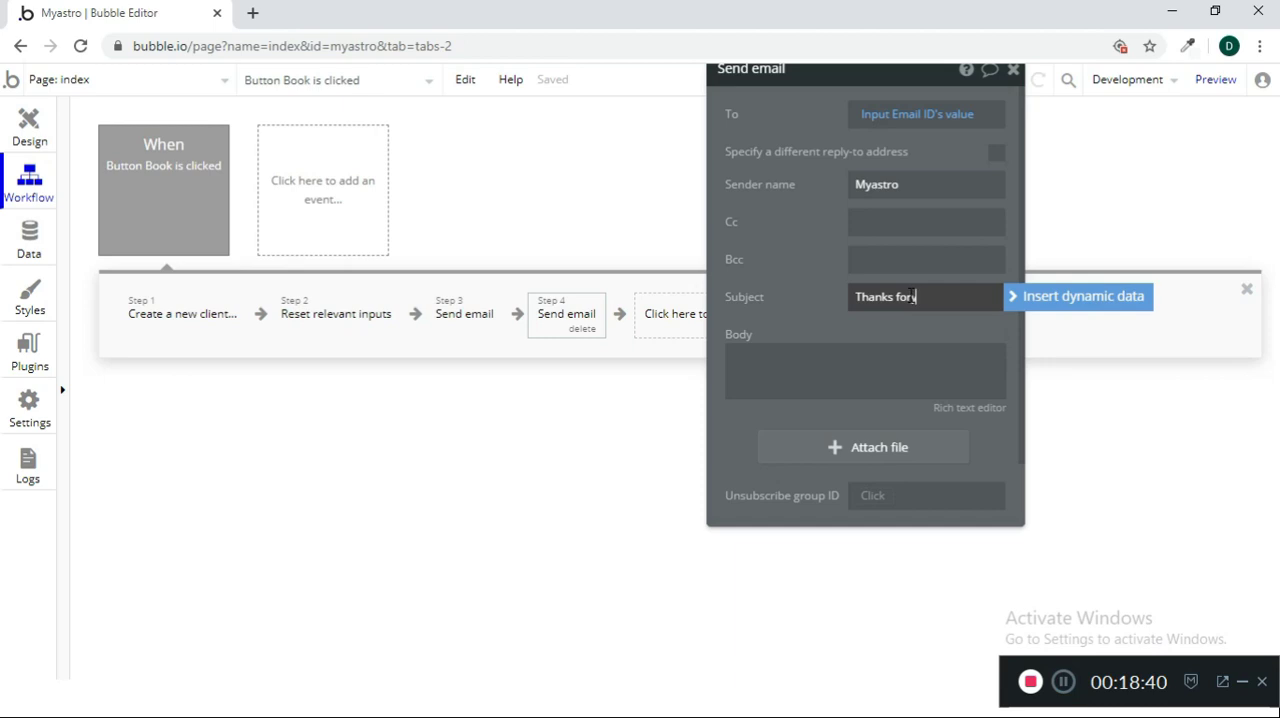
pyautogui.write(' booking !')
# Start the email body with "Dear" followed by Input Email ID's value as dynamic data
pyautogui.click(866, 371)
pyautogui.write('Dear')
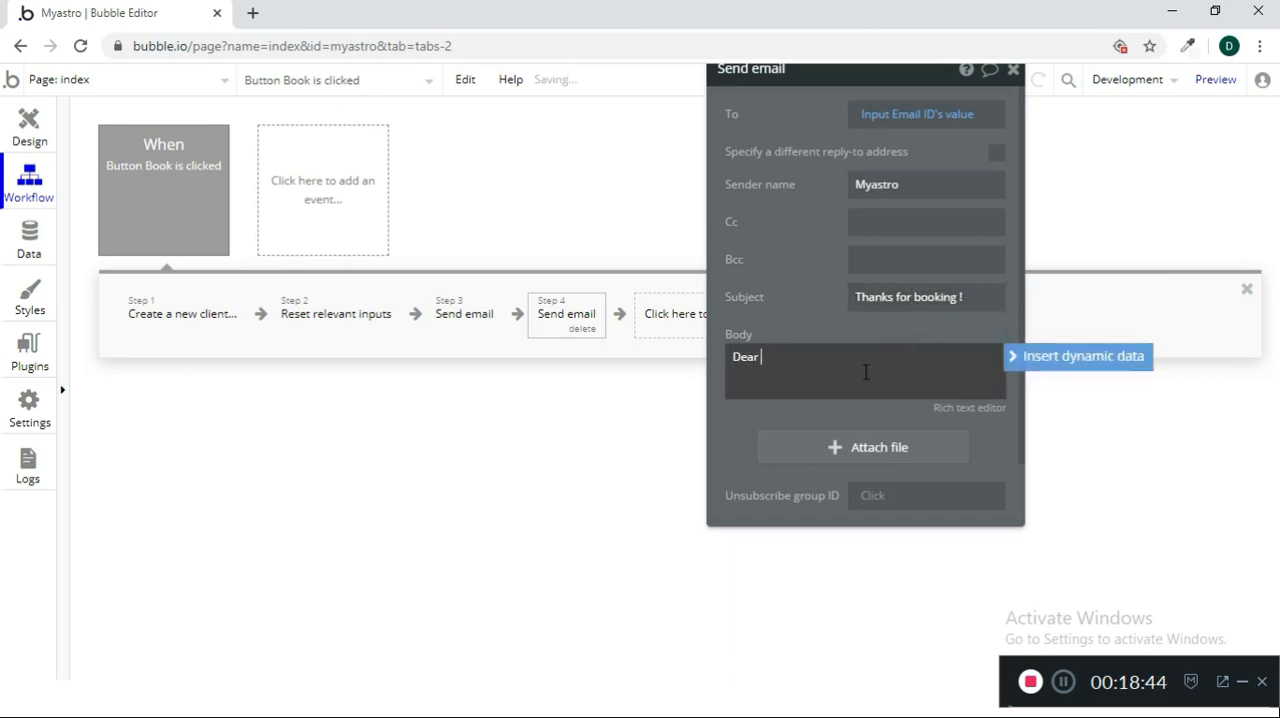
pyautogui.click(1079, 364)
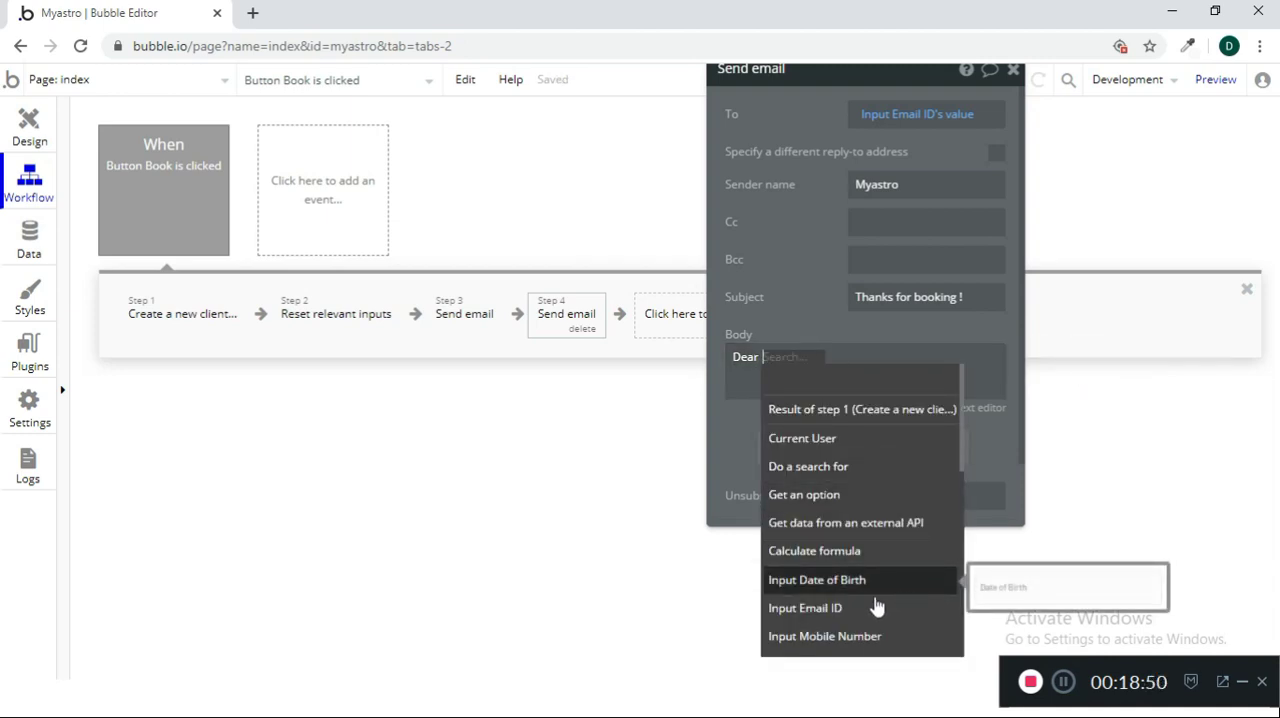
pyautogui.click(874, 607)
pyautogui.click(866, 381)
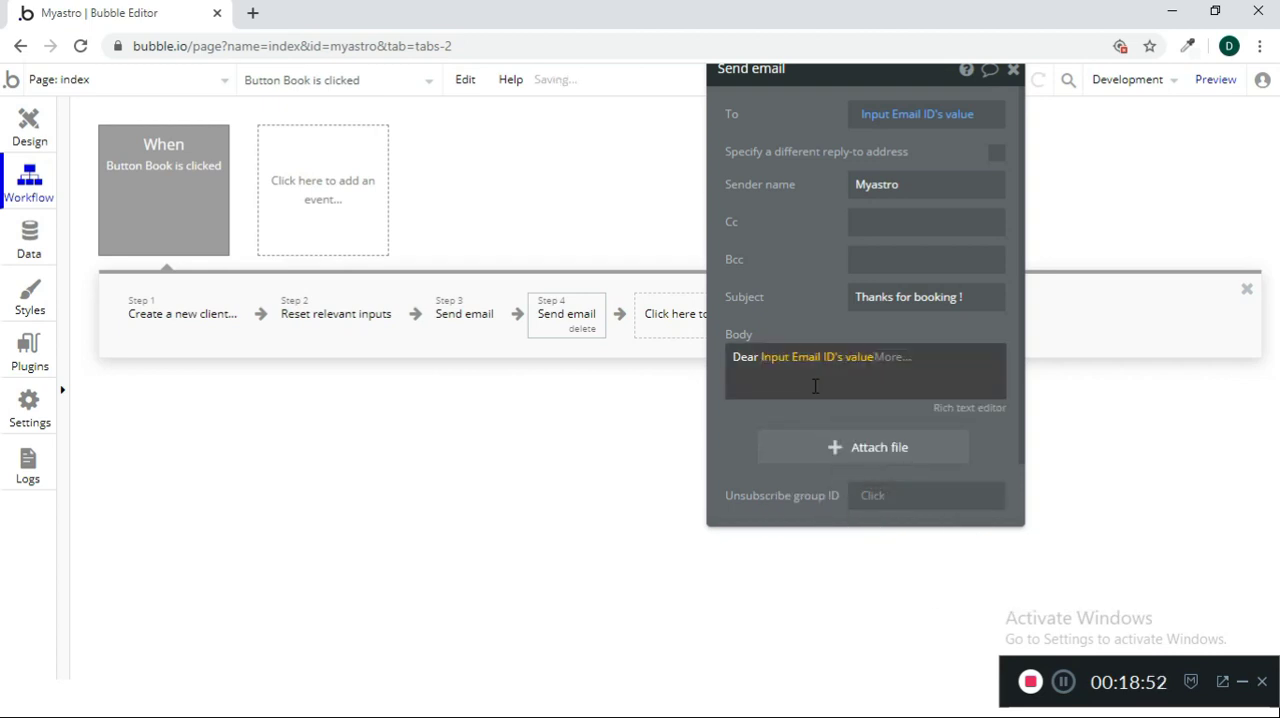
pyautogui.click(815, 386)
# Add the line "Thanks for booking we will get back shortly." below the greeting in the email body
pyautogui.press('Return')
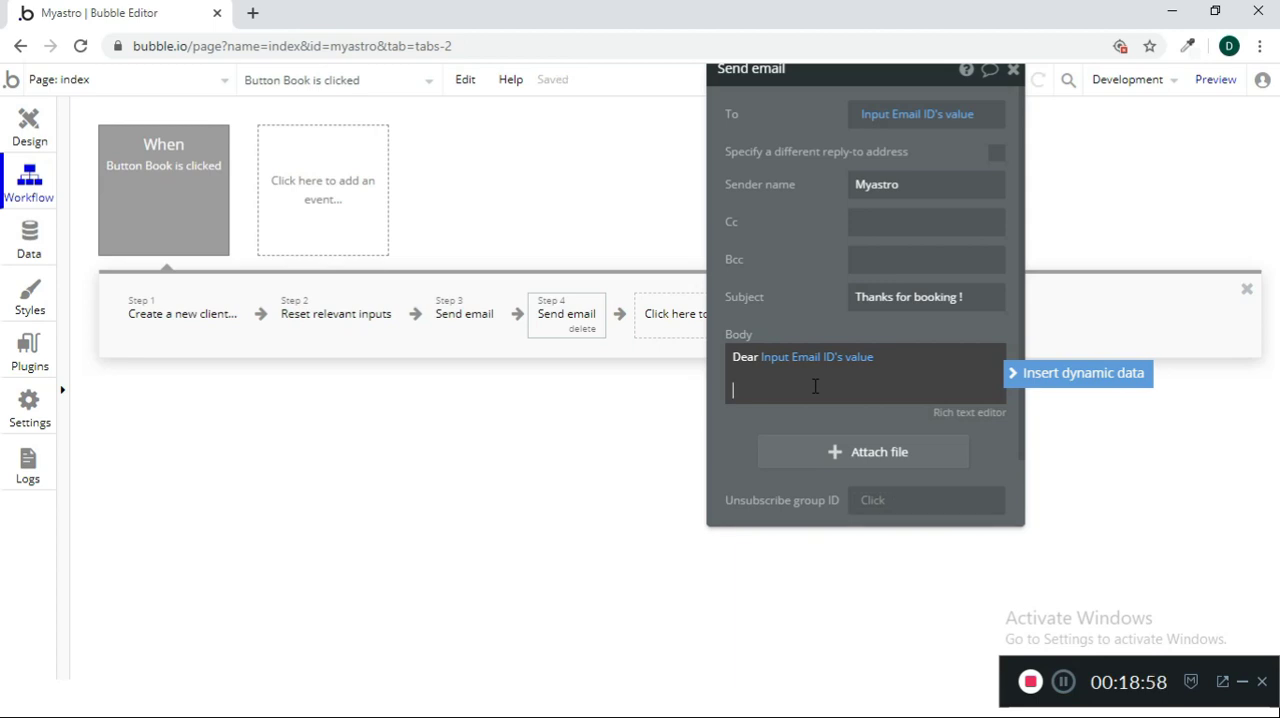
pyautogui.write('Thanks for booking we will get bac')
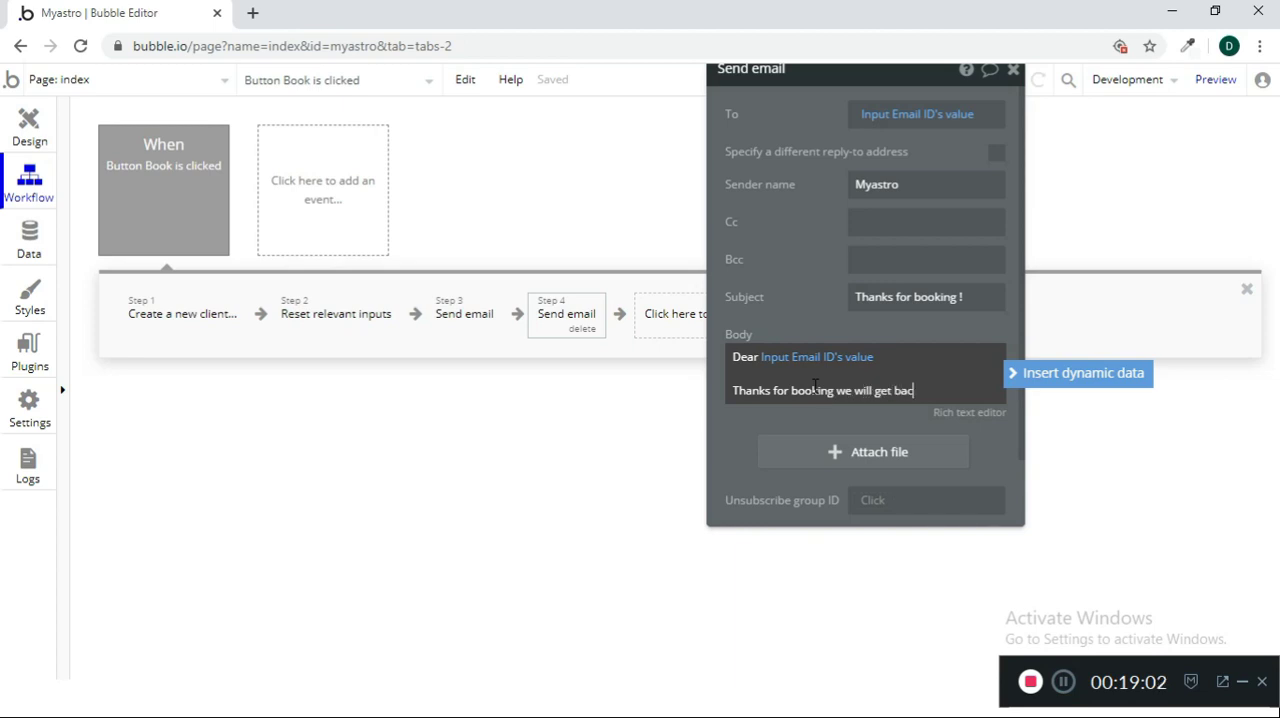
pyautogui.write('.')
pyautogui.press('Return')
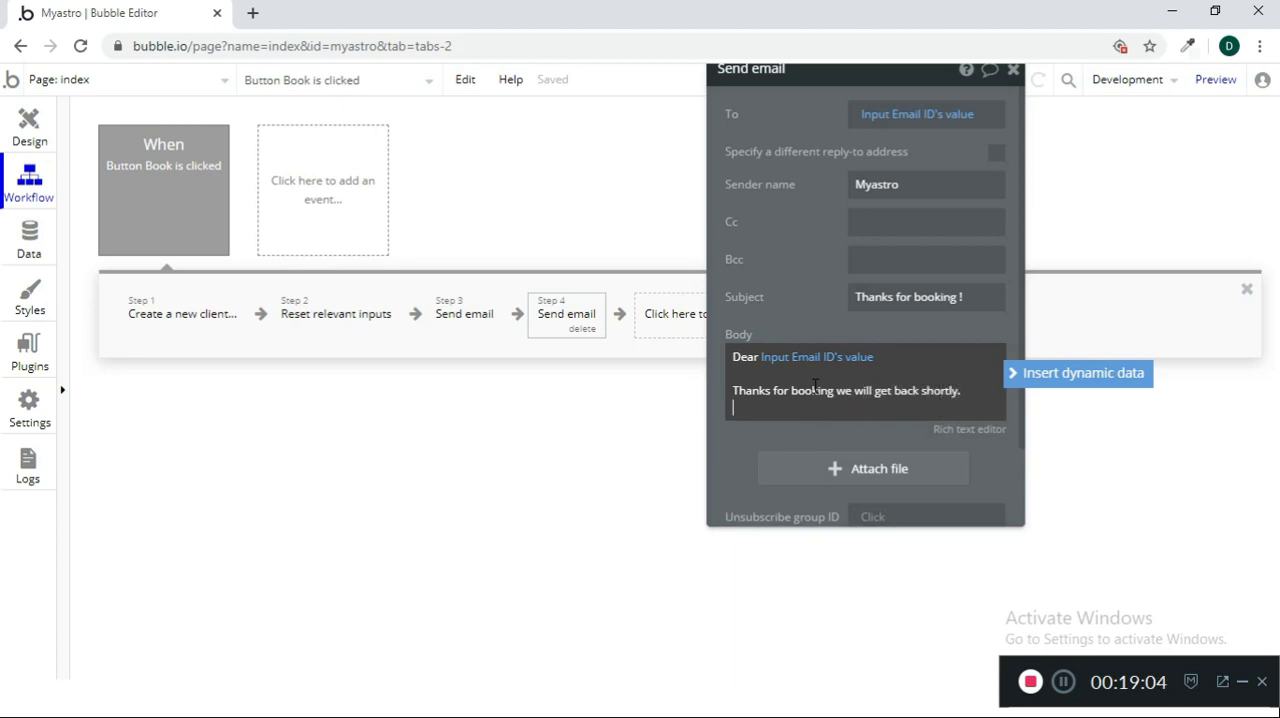
# Sign off the email body with "Reards" and "My Astro" on separate lines and close the Send email settings
pyautogui.press('Return')
pyautogui.press('Return')
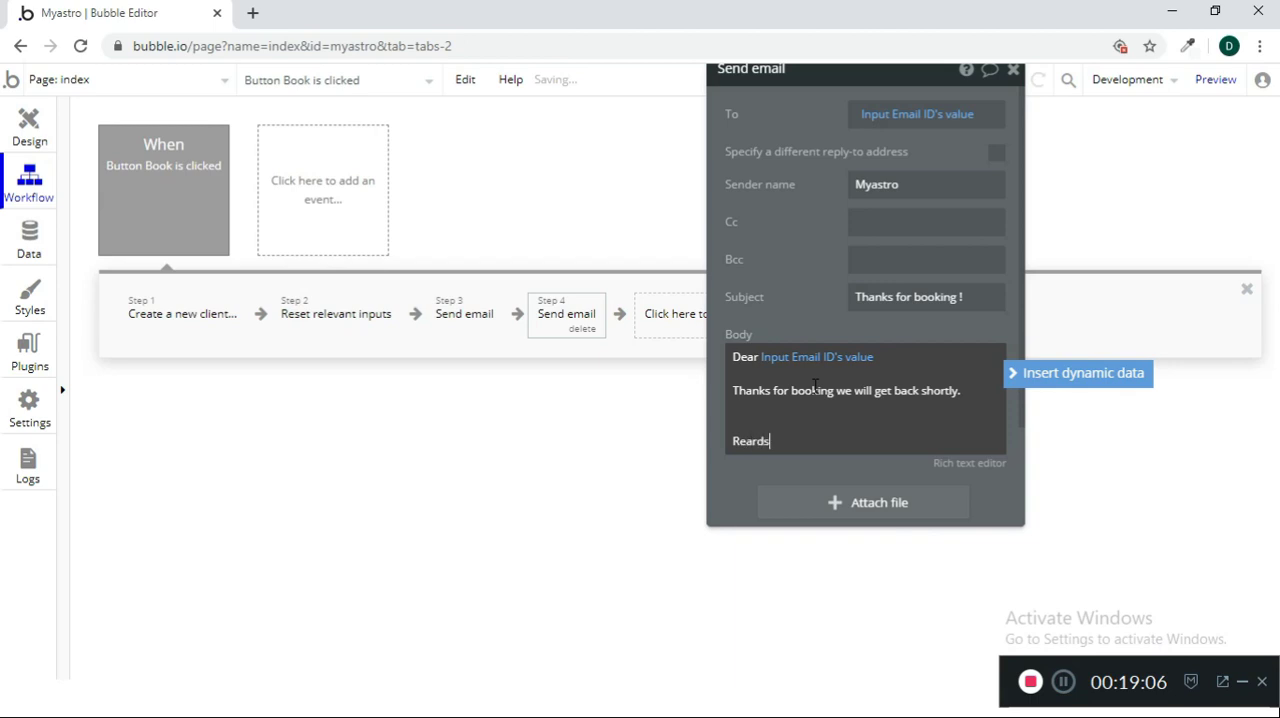
pyautogui.write('Reards')
pyautogui.press('Return')
pyautogui.write('My Astro')
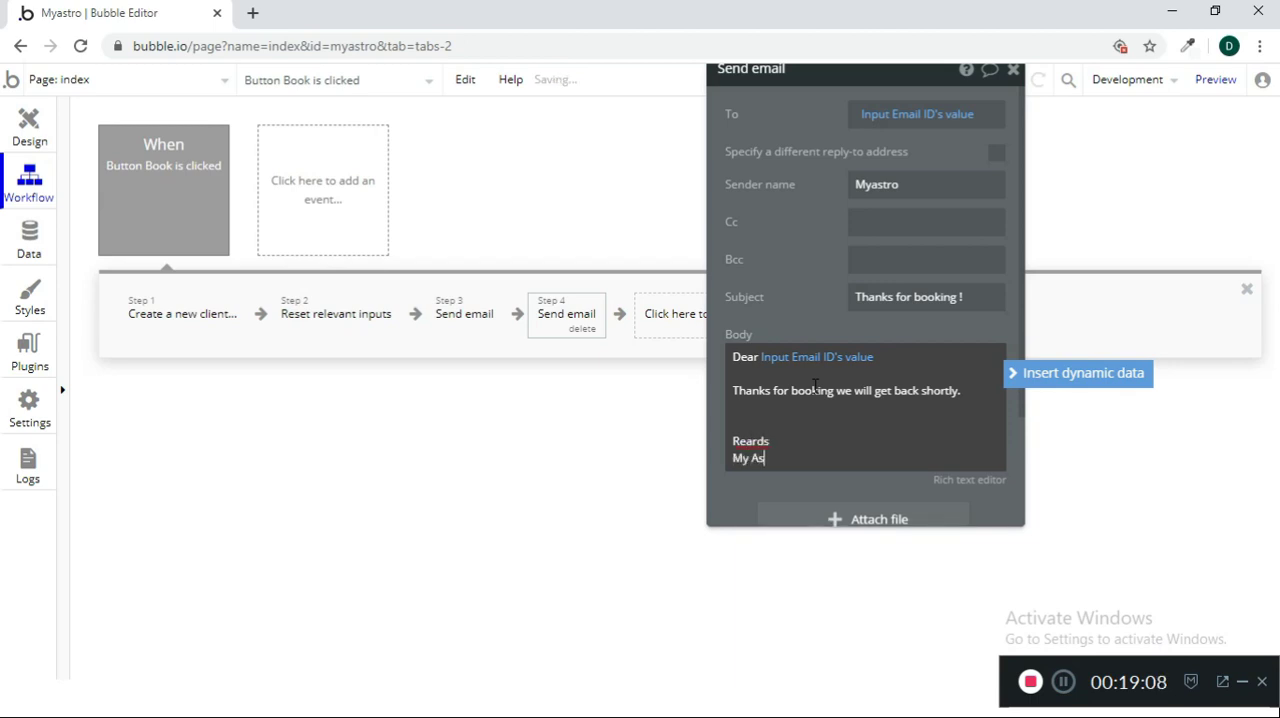
pyautogui.click(848, 478)
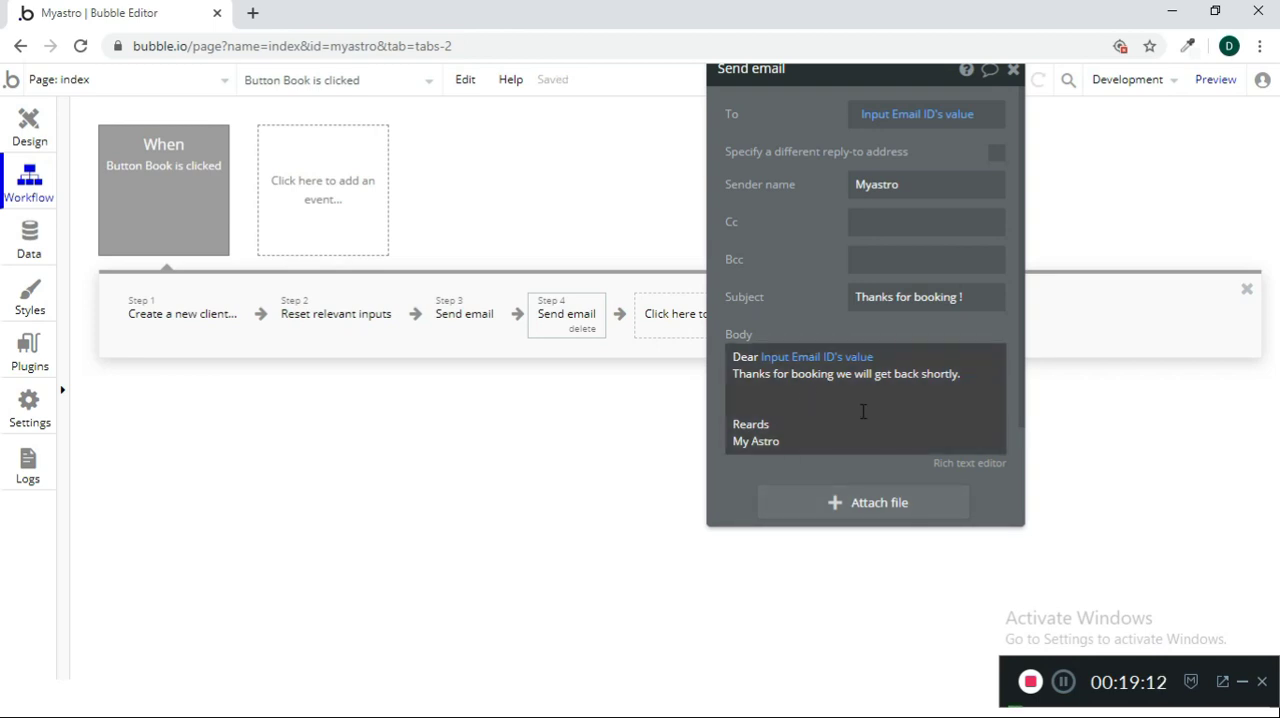
pyautogui.moveTo(840, 200); pyautogui.dragTo(772, 279)
pyautogui.click(945, 162)
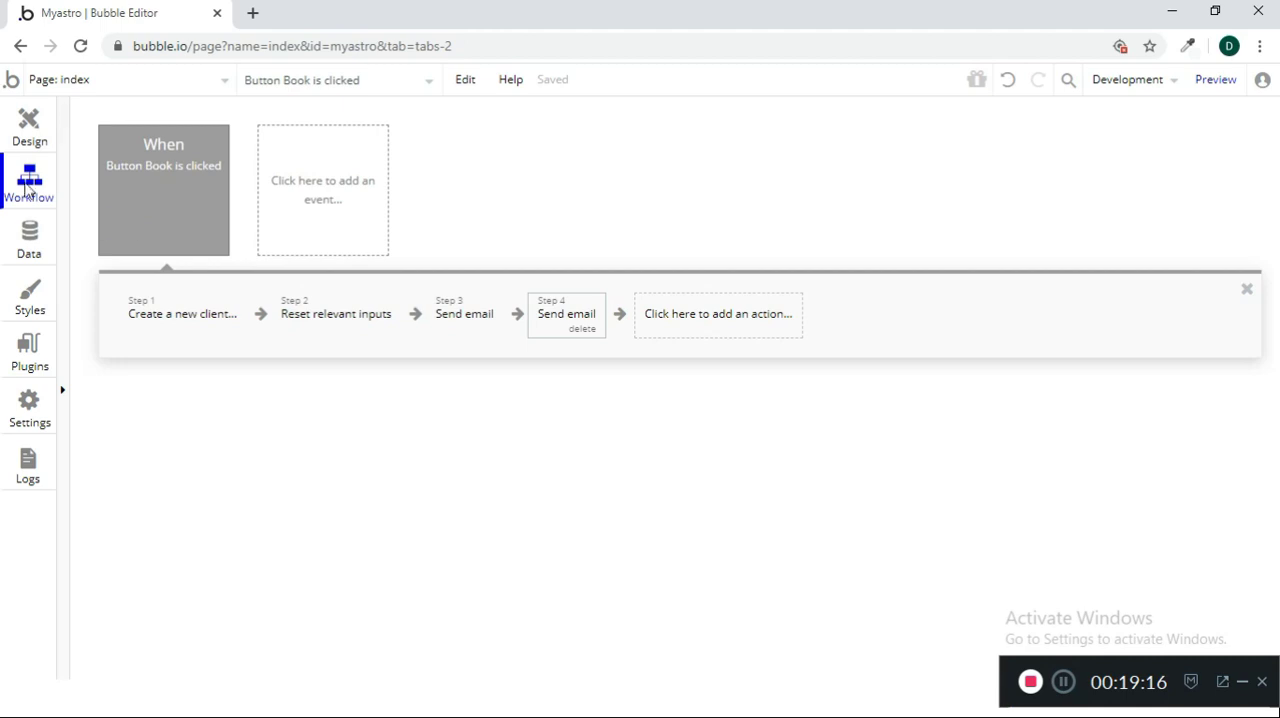
# Find the Alert element in the page design and draw it about 375 px wide just below the Select Service dropdown
pyautogui.click(28, 140)
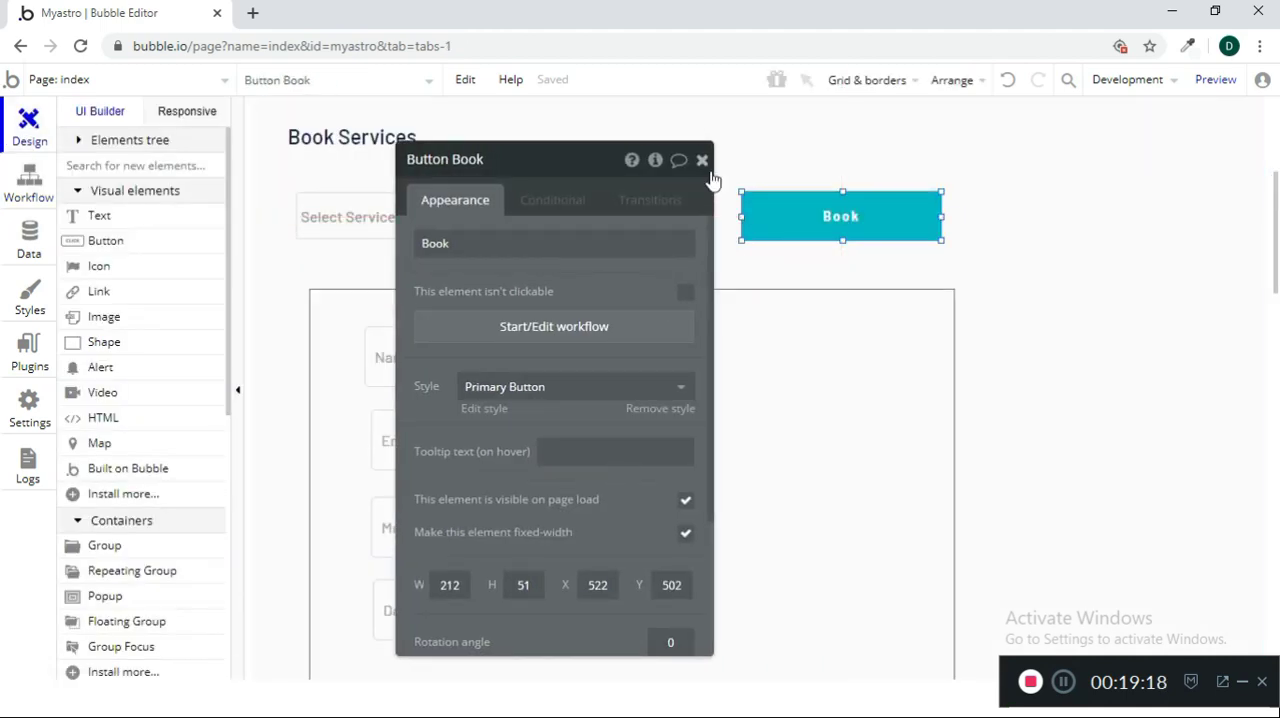
pyautogui.click(704, 159)
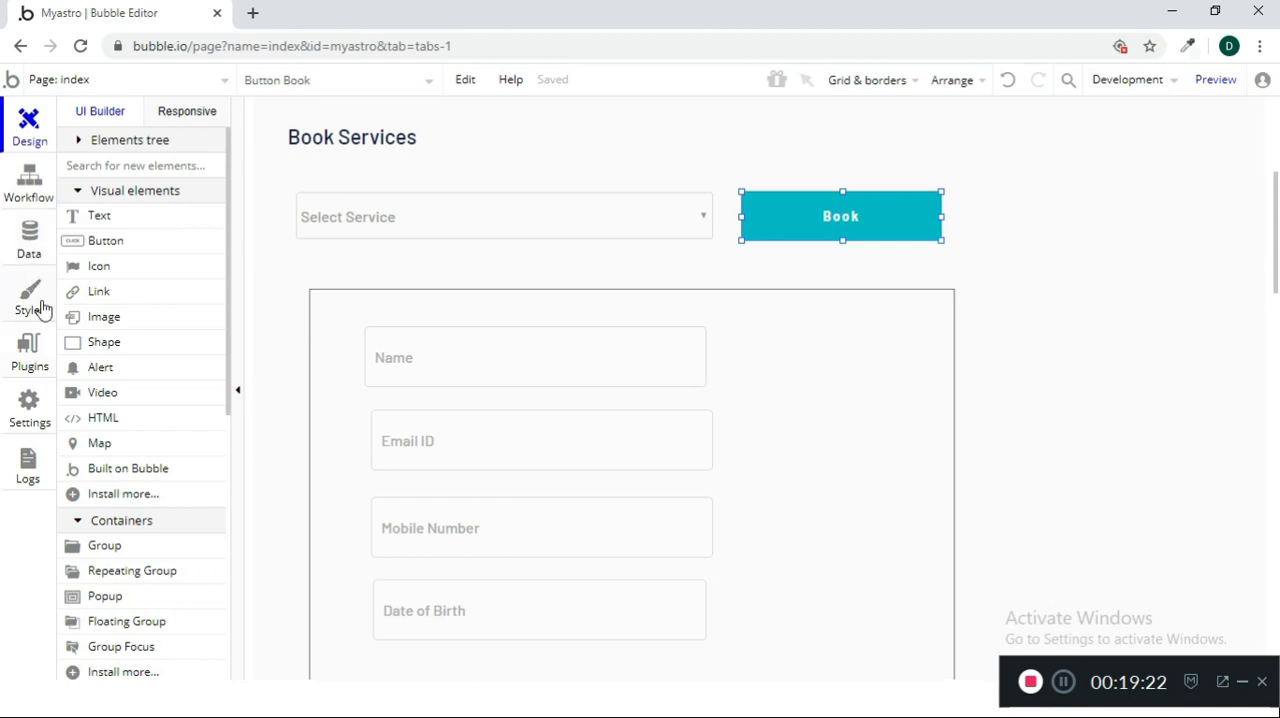
pyautogui.write('aler')
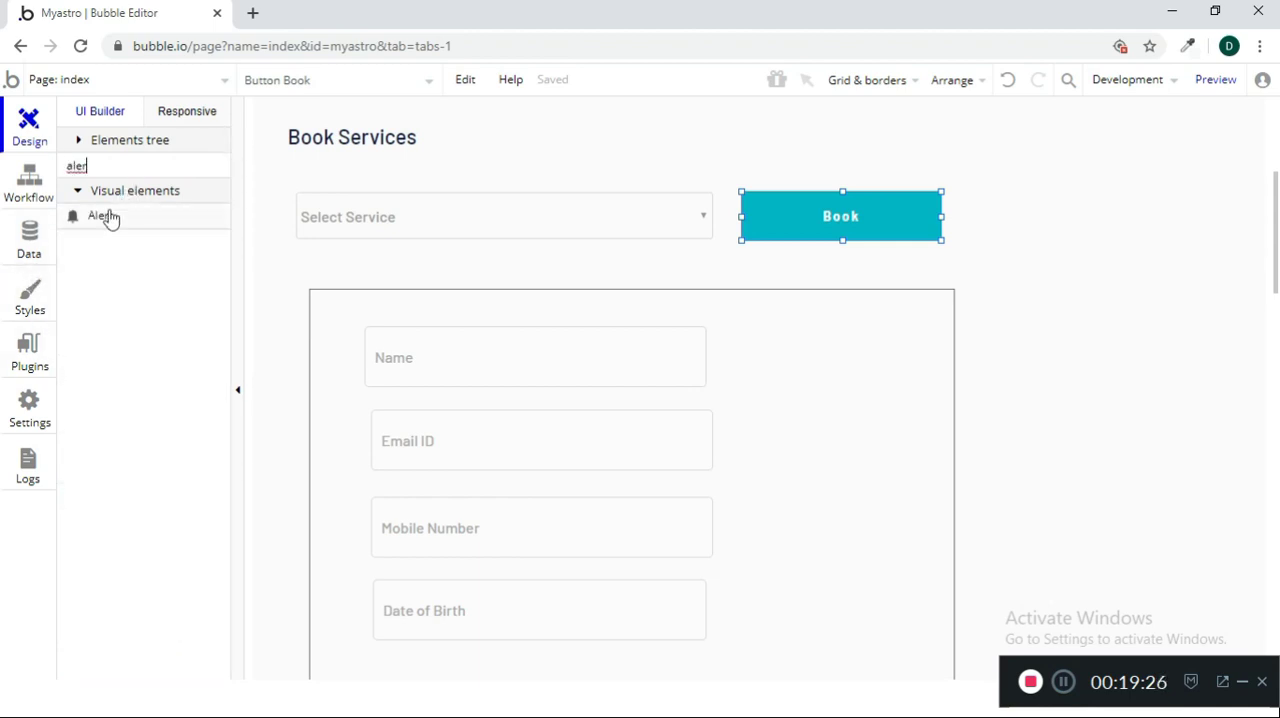
pyautogui.click(110, 218)
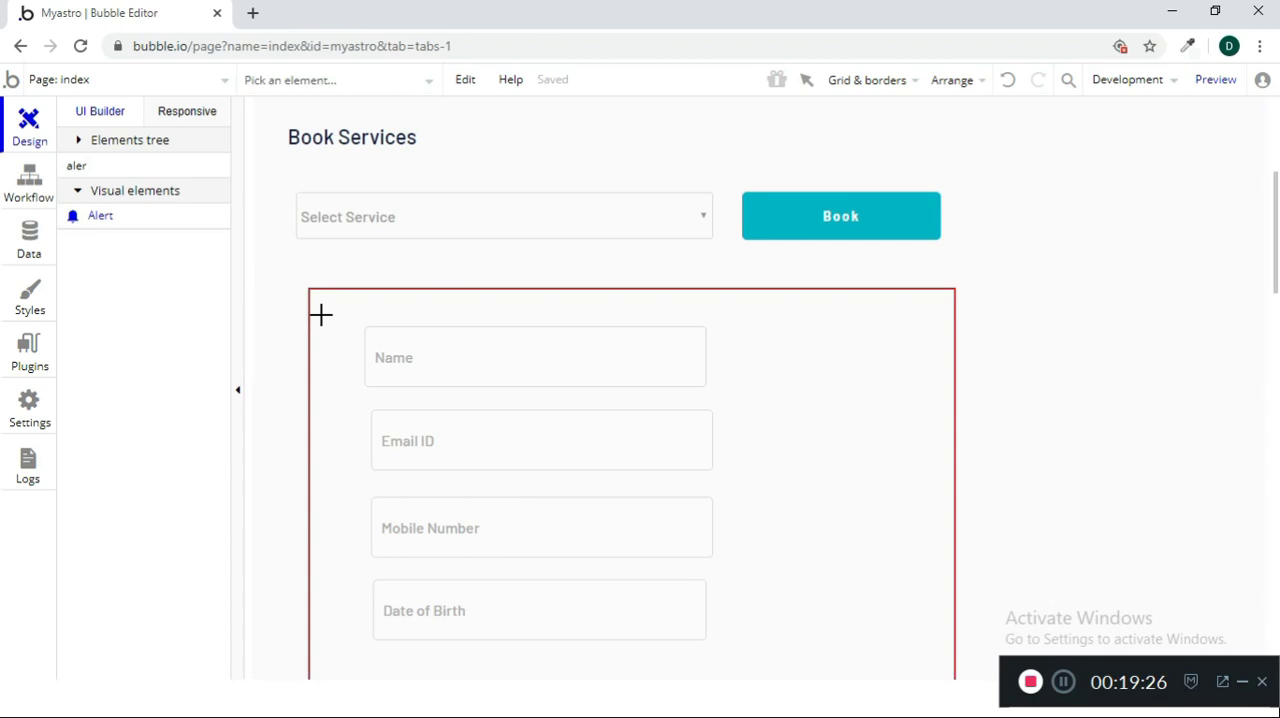
pyautogui.moveTo(321, 249); pyautogui.dragTo(673, 276)
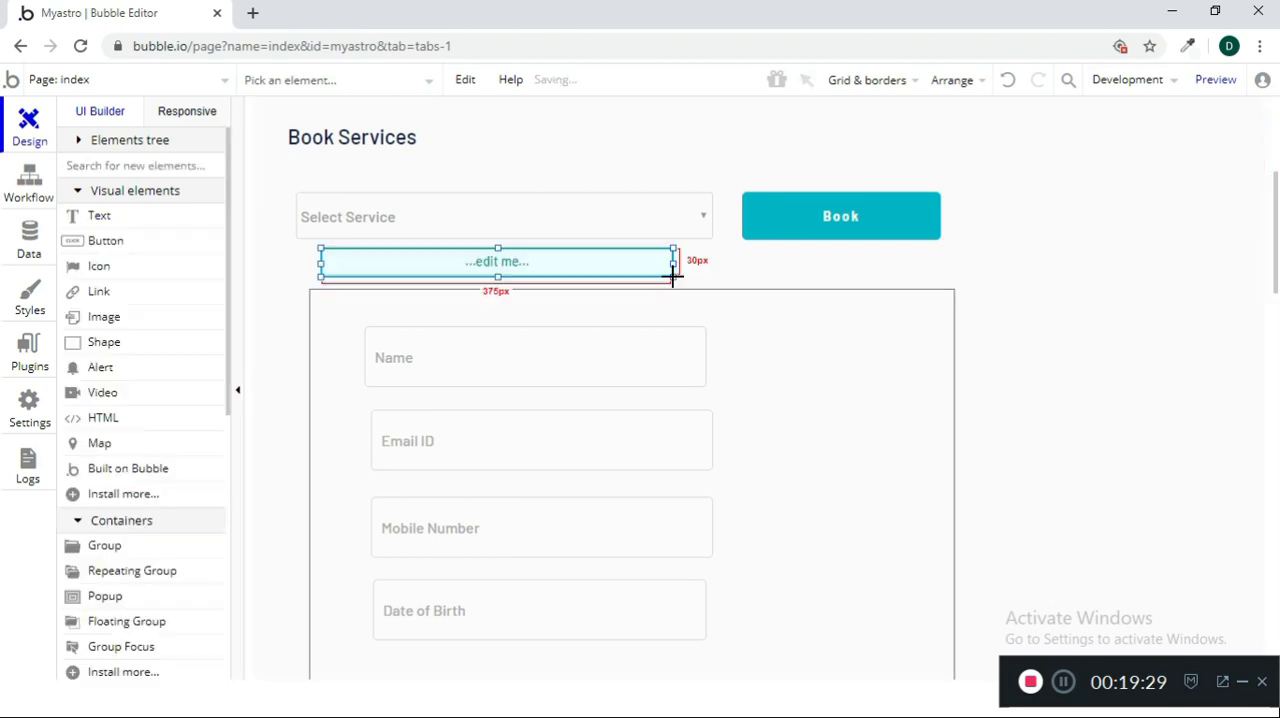
# Move the customer details group down to make room and enlarge the alert to about 71 px high
pyautogui.click(834, 362)
pyautogui.moveTo(831, 360); pyautogui.dragTo(818, 406)
pyautogui.click(603, 278)
pyautogui.moveTo(500, 276); pyautogui.dragTo(492, 314)
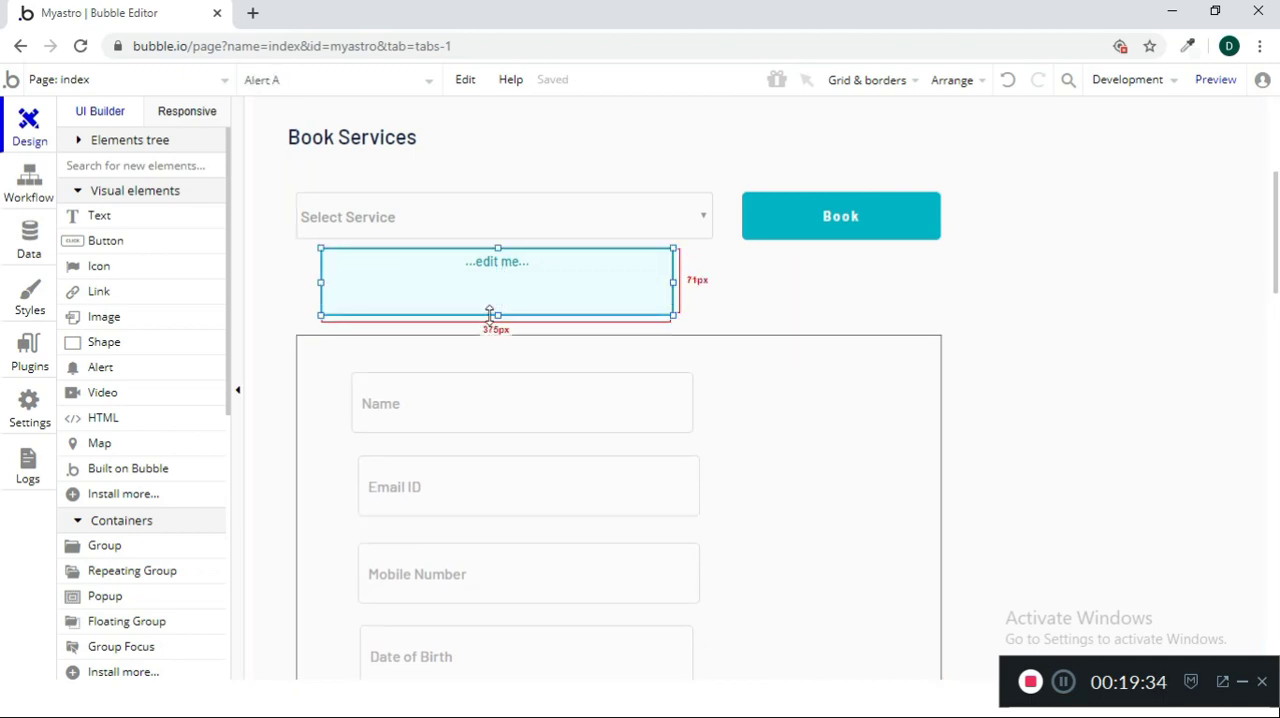
# Add a Show message action for Alert A as the last step of the Book button workflow
pyautogui.click(30, 238)
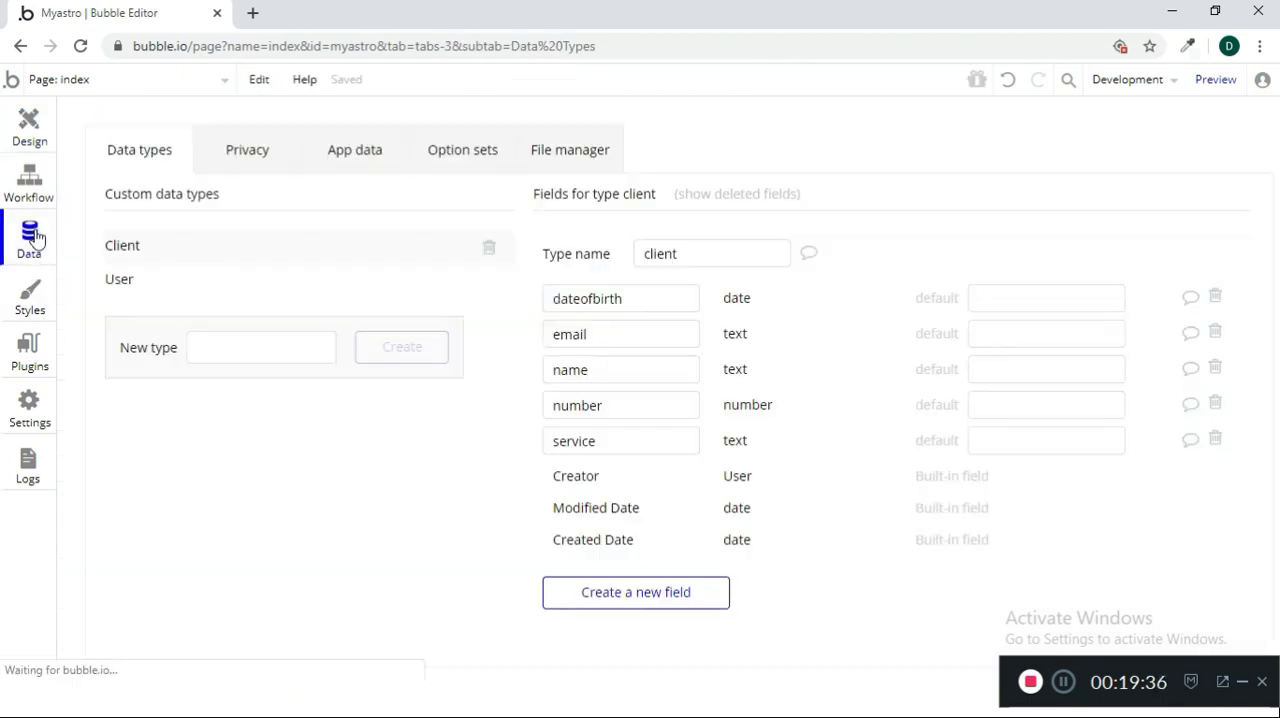
pyautogui.click(50, 186)
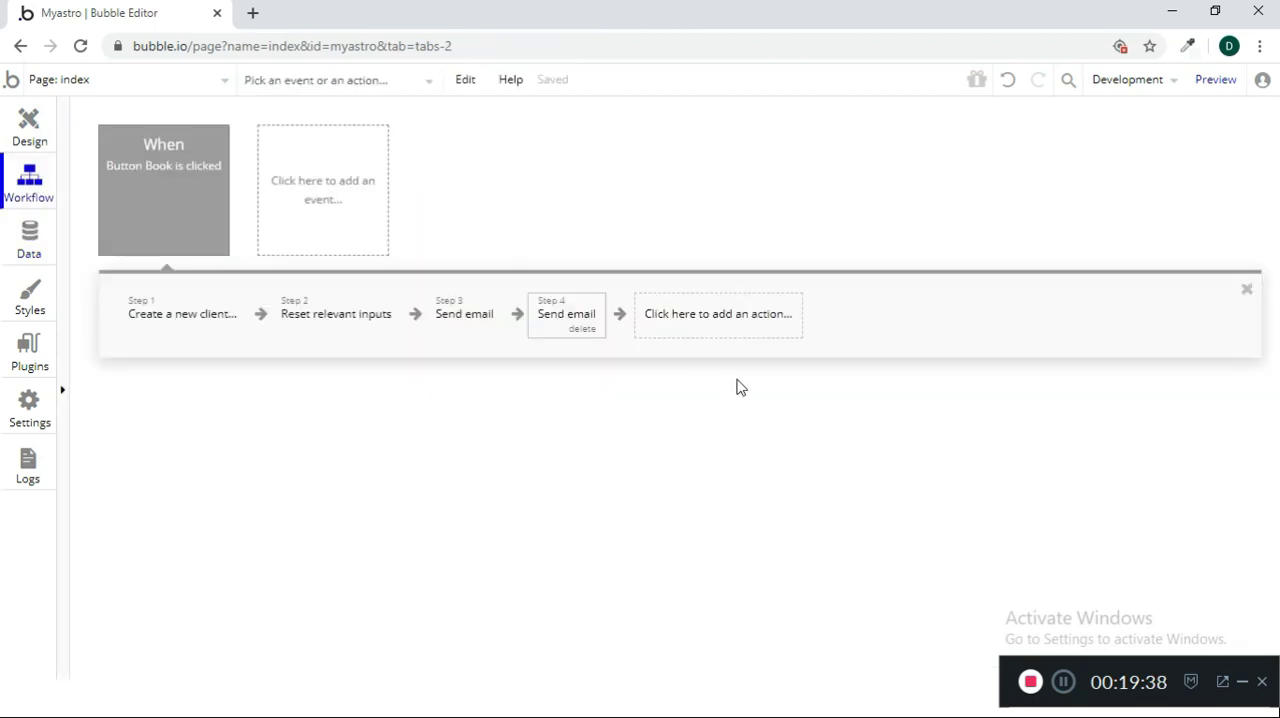
pyautogui.click(691, 322)
pyautogui.moveTo(722, 573)
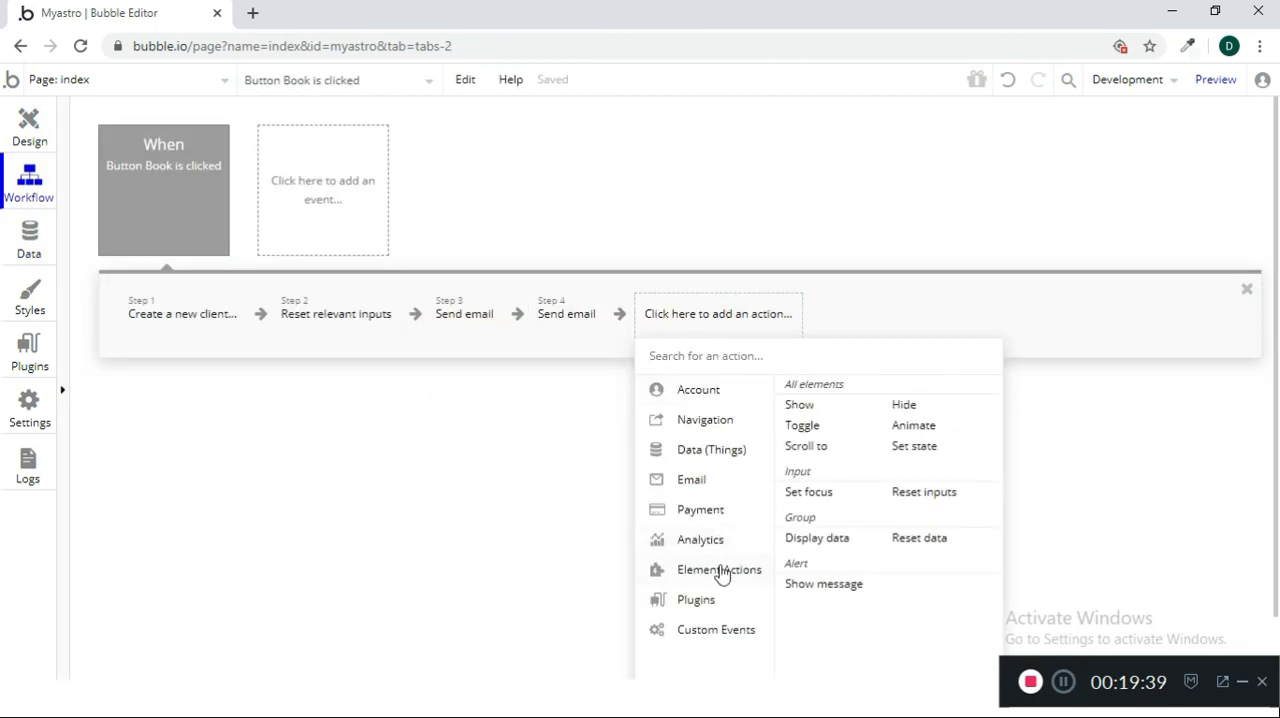
pyautogui.click(825, 584)
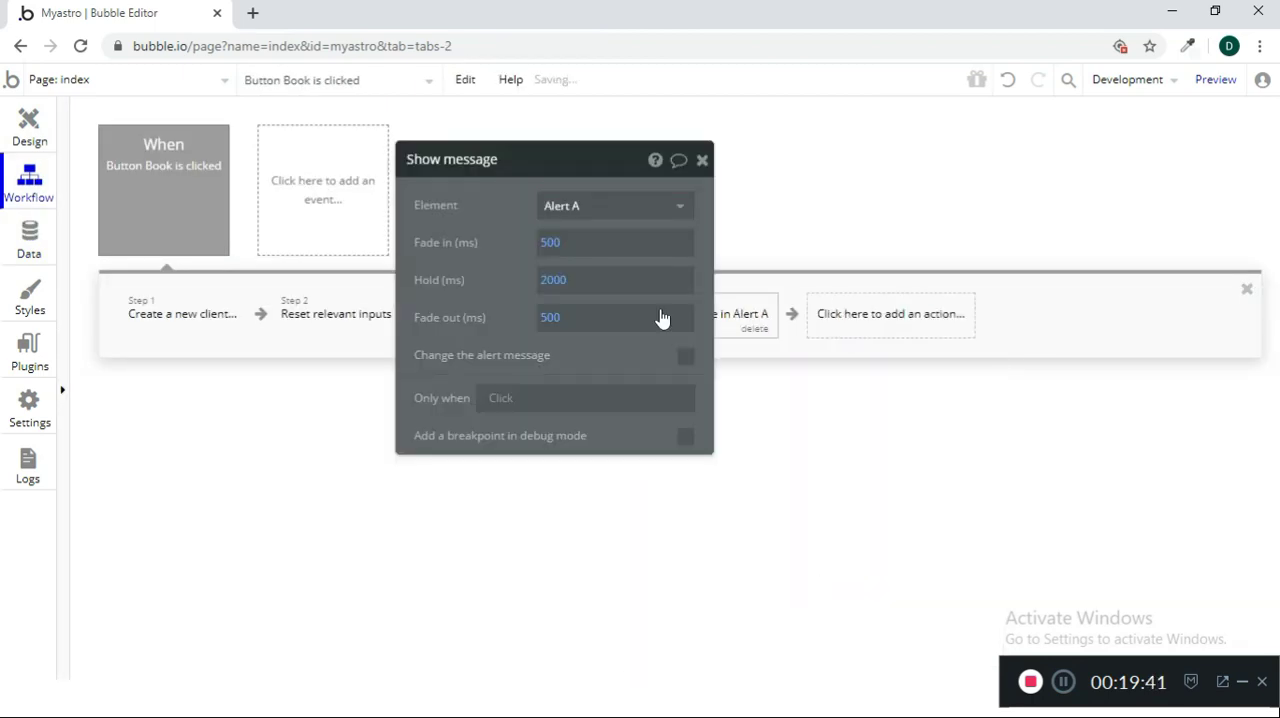
# Change the alert message to "Thanks for your booking we will get back" and close the Show message settings
pyautogui.click(505, 398)
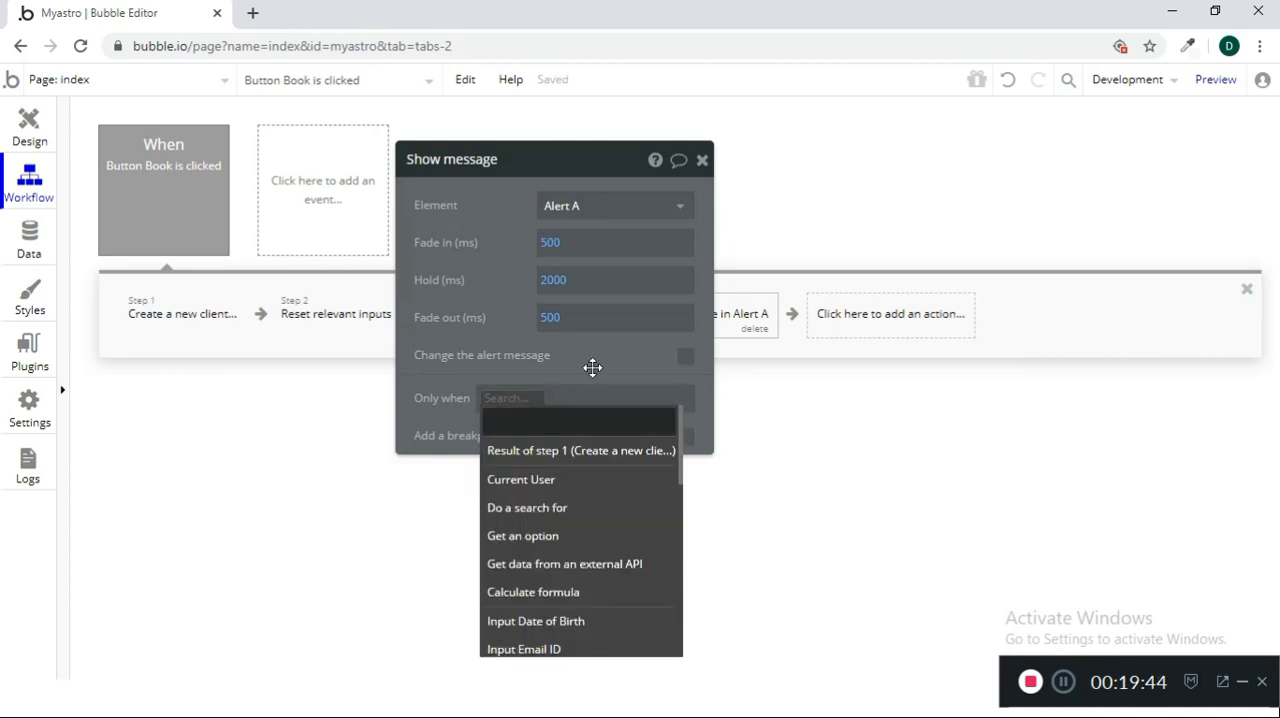
pyautogui.click(697, 352)
pyautogui.click(685, 356)
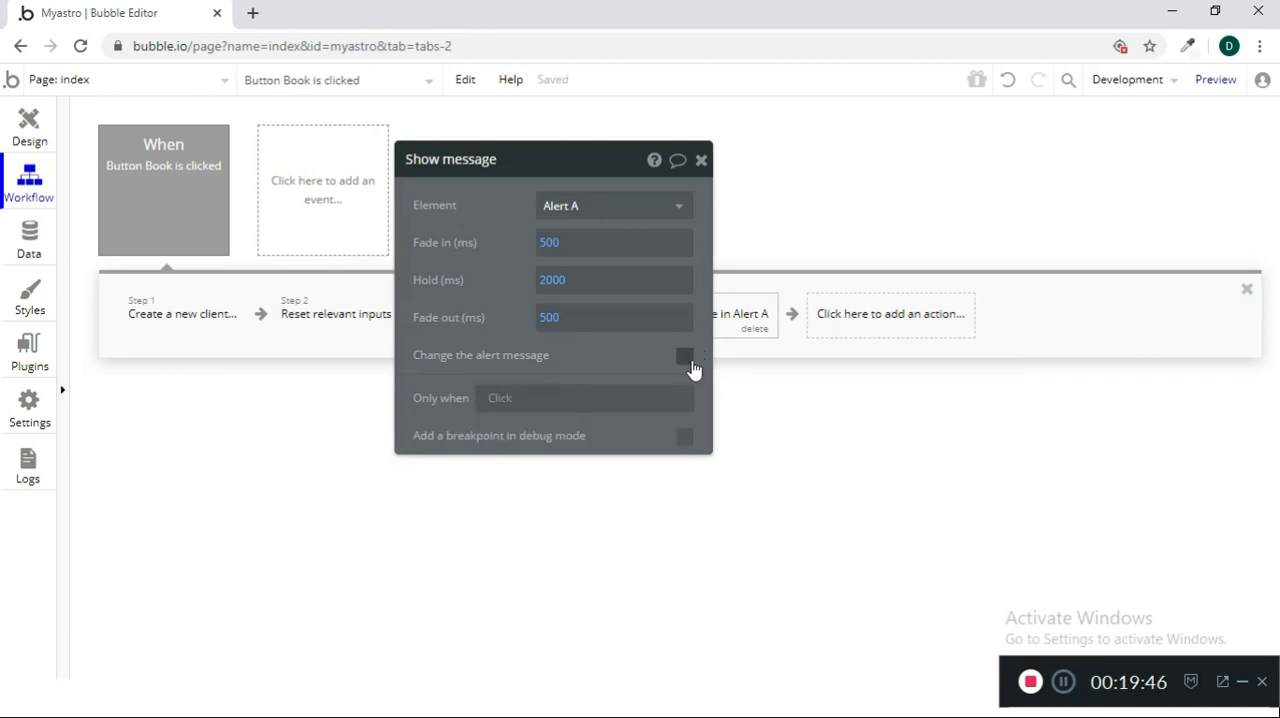
pyautogui.click(550, 420)
pyautogui.write('Tha')
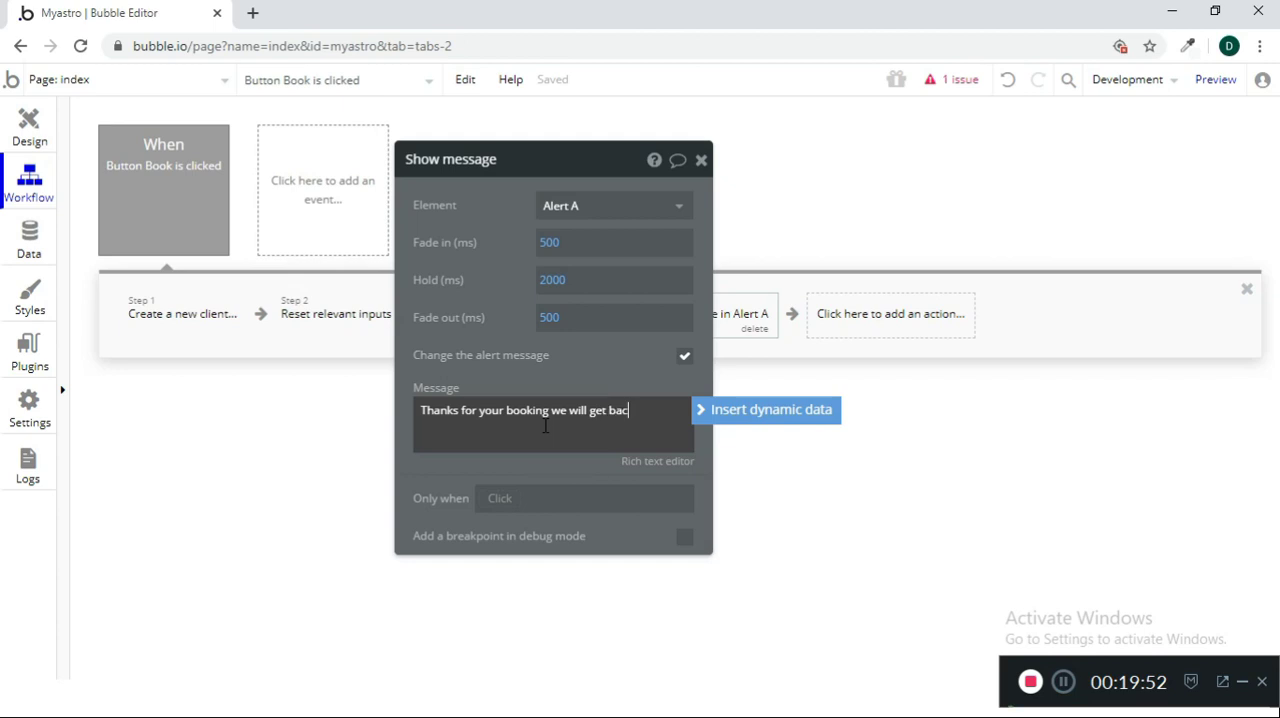
pyautogui.click(648, 386)
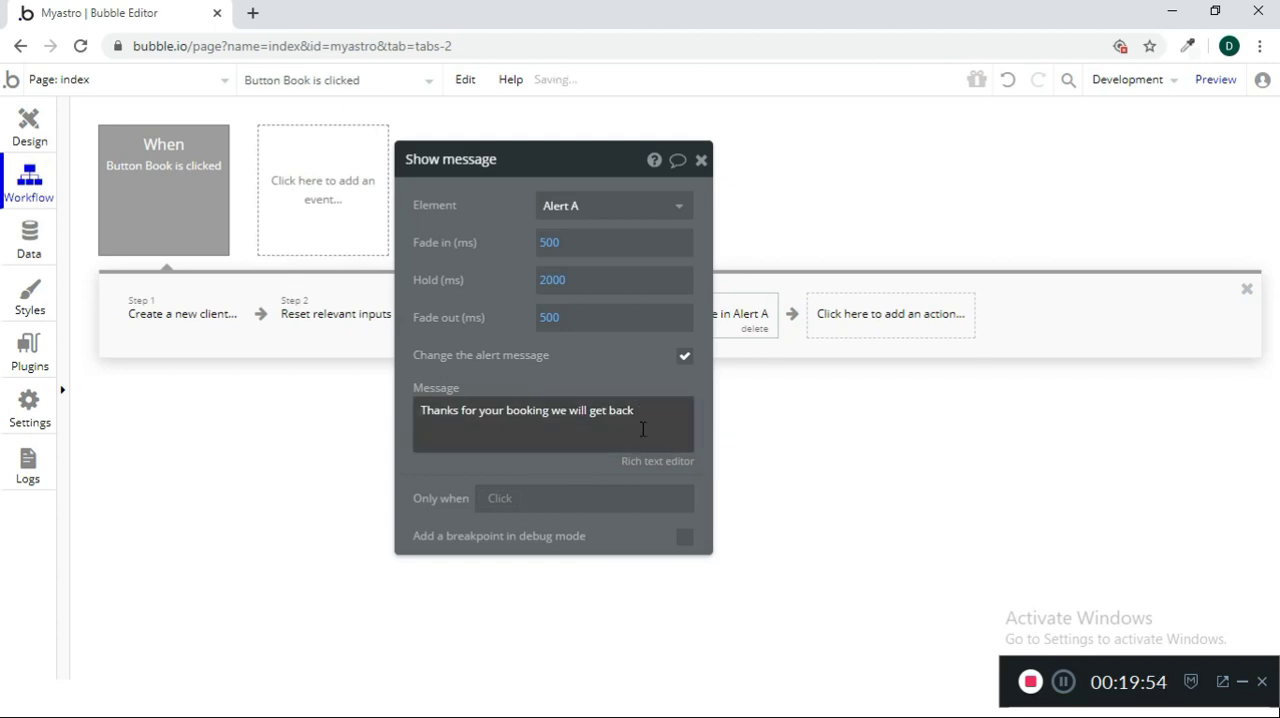
pyautogui.click(701, 160)
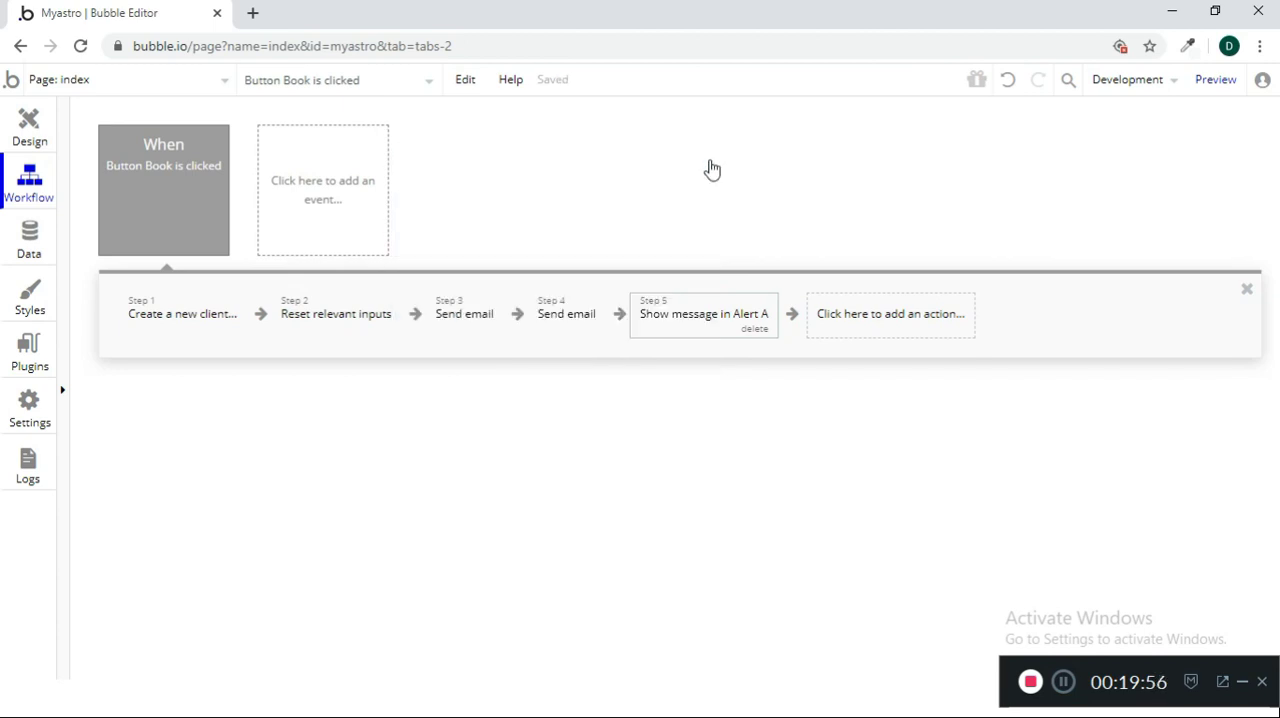
# Return to the page design and open a preview of the site
pyautogui.click(38, 125)
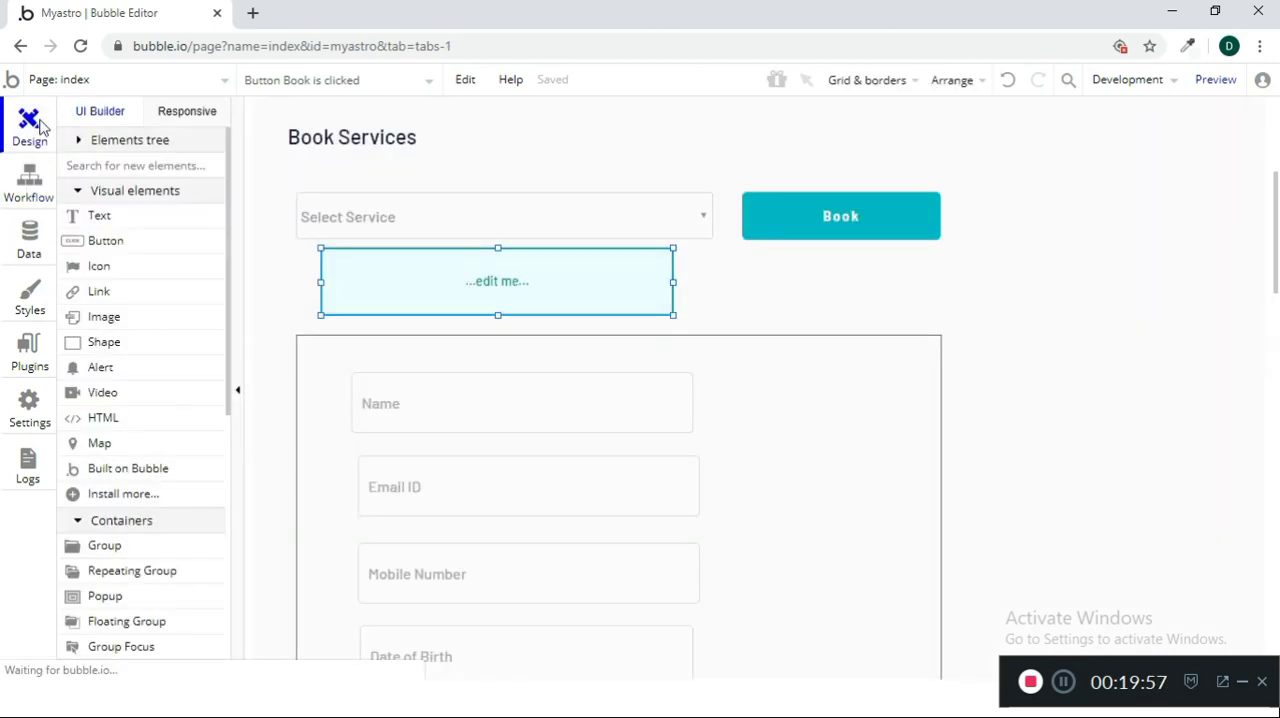
pyautogui.click(1211, 94)
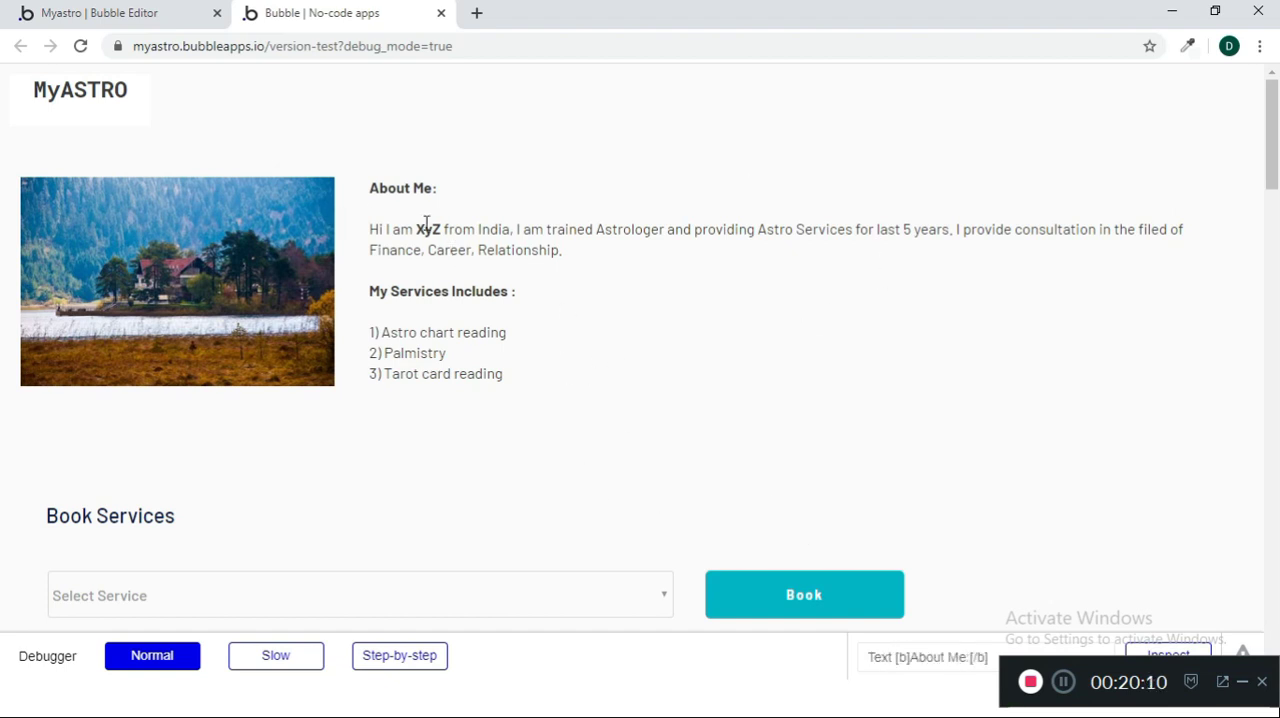
# Choose the service "Astro Reading - 30 mins - INR 1500" in the preview's booking form and enter the customer's name
pyautogui.scroll(-2, 530, 310)
pyautogui.click(443, 414)
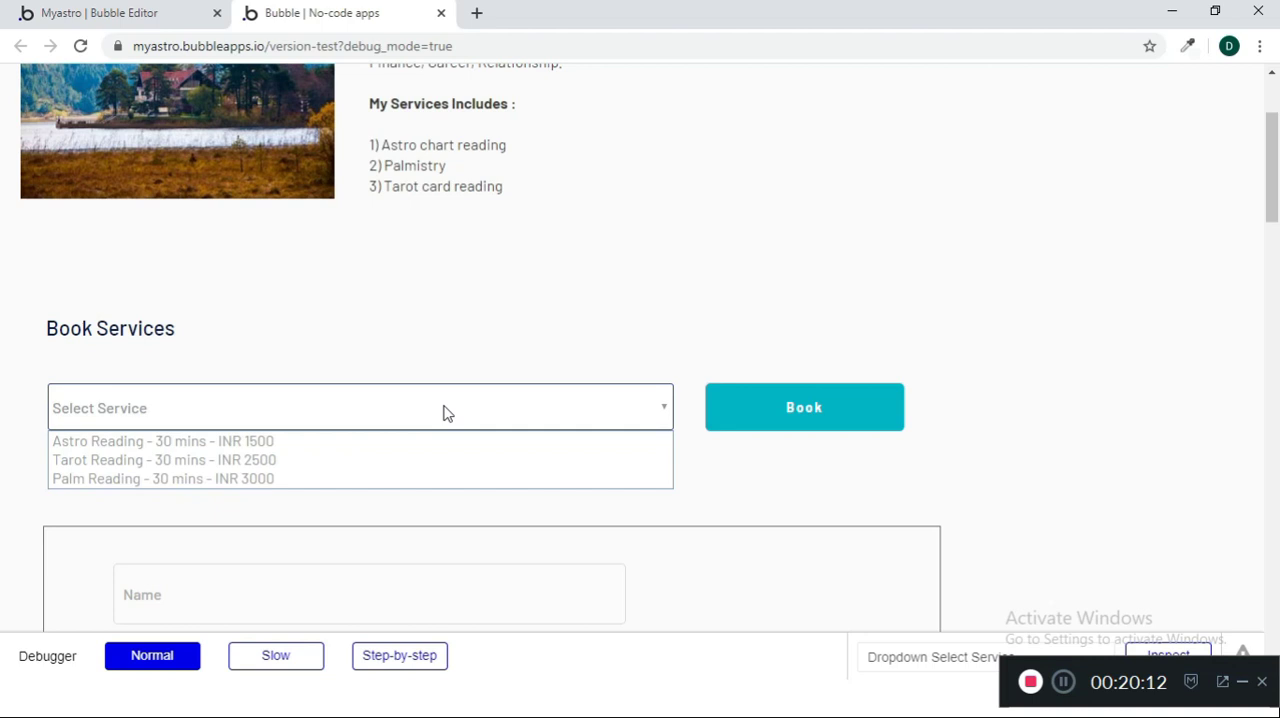
pyautogui.click(430, 440)
pyautogui.scroll(-3, 380, 400)
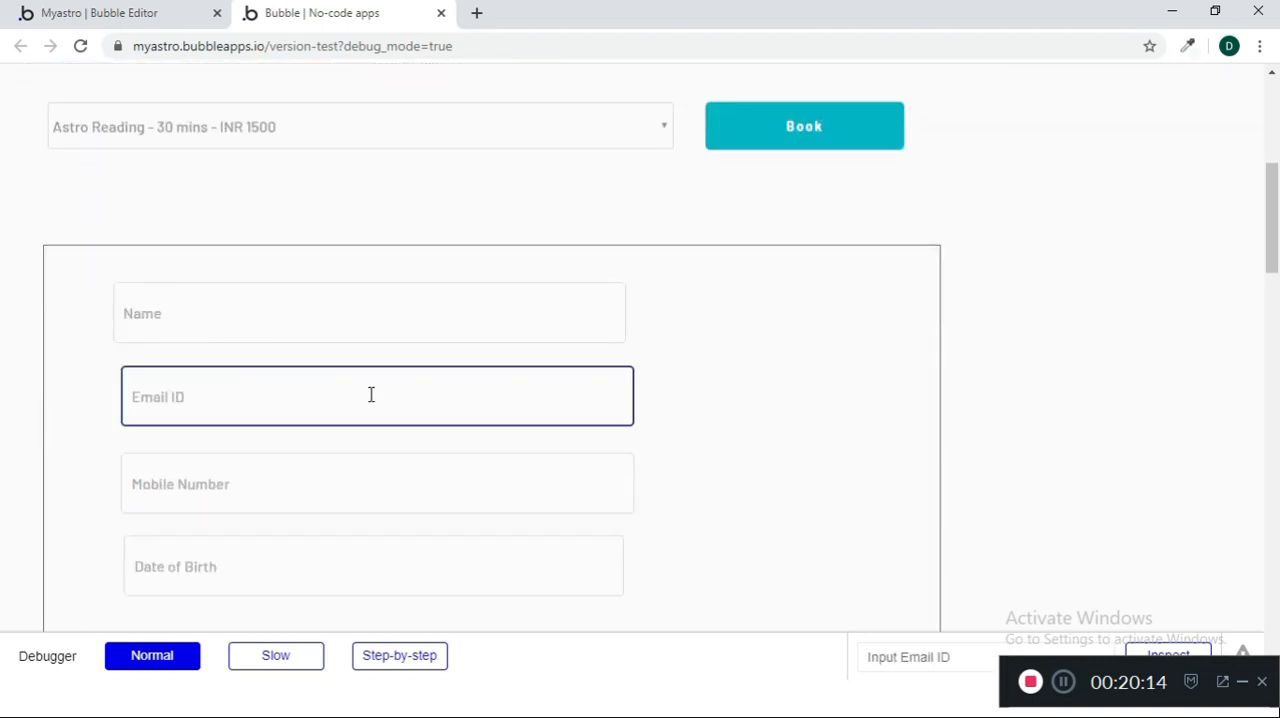
pyautogui.click(329, 310)
pyautogui.write('Abc')
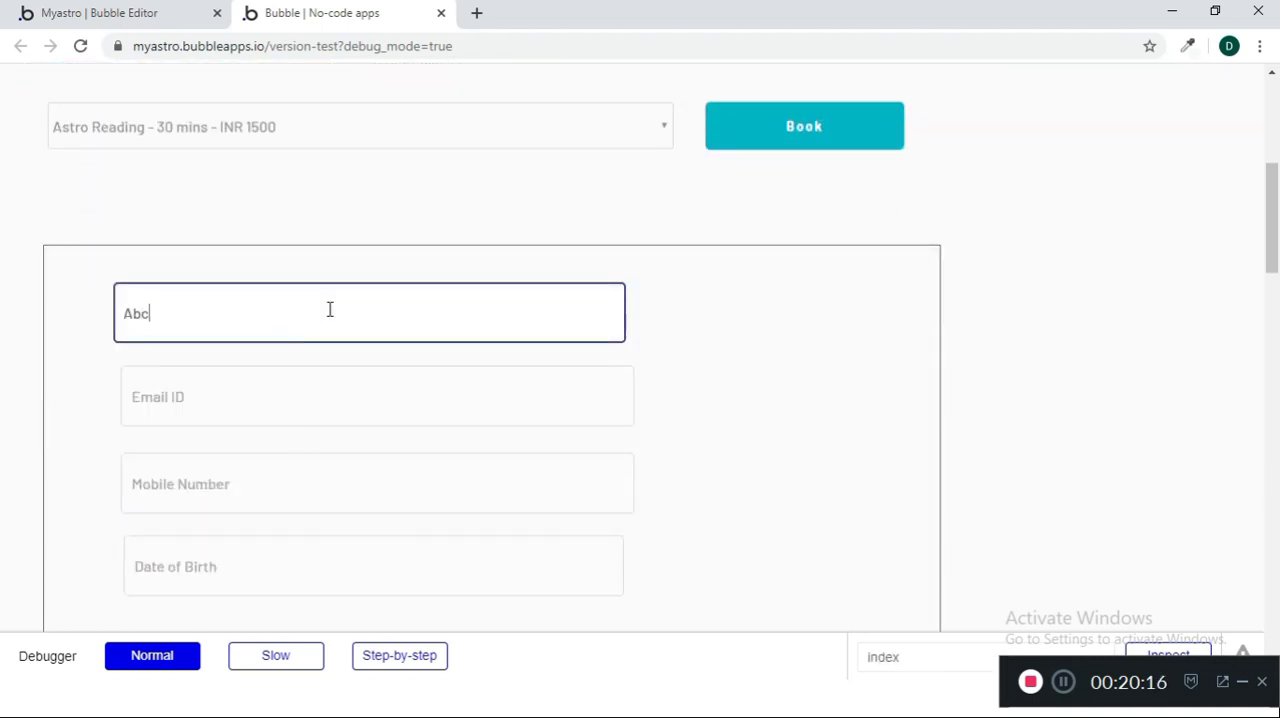
# Fill in the customer's email address in the Email ID input
pyautogui.click(299, 382)
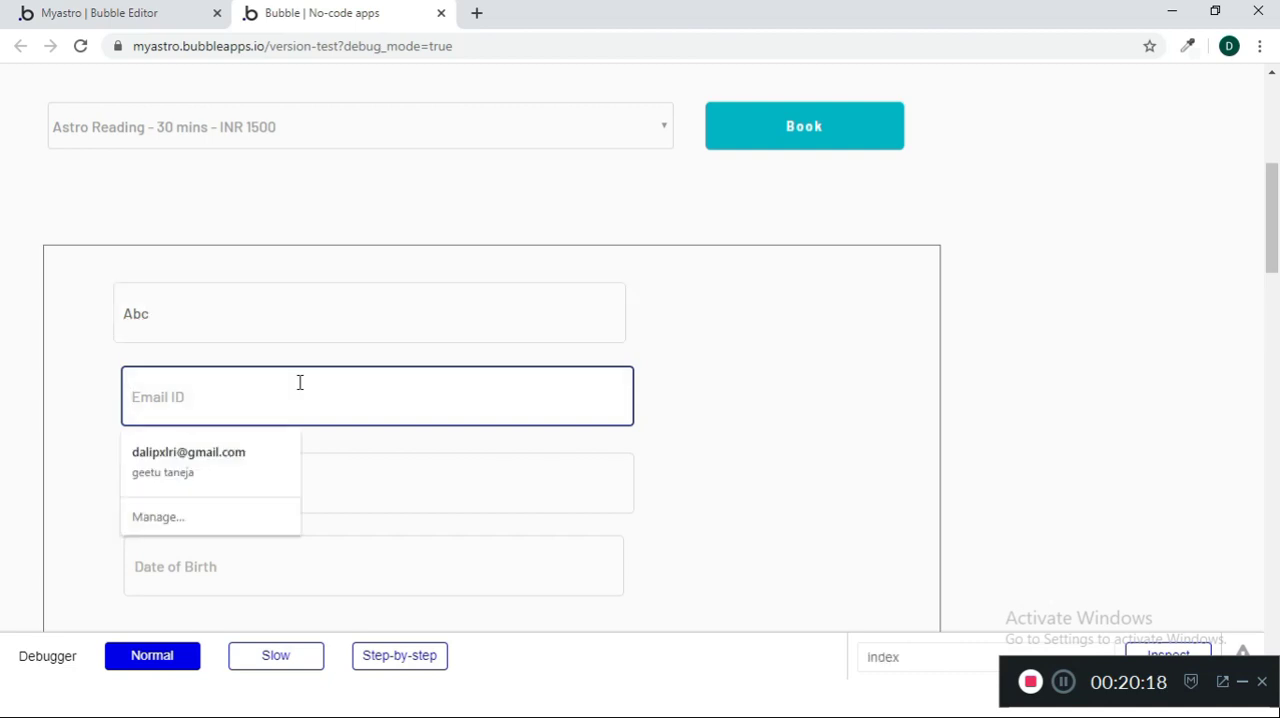
pyautogui.press('Tab')
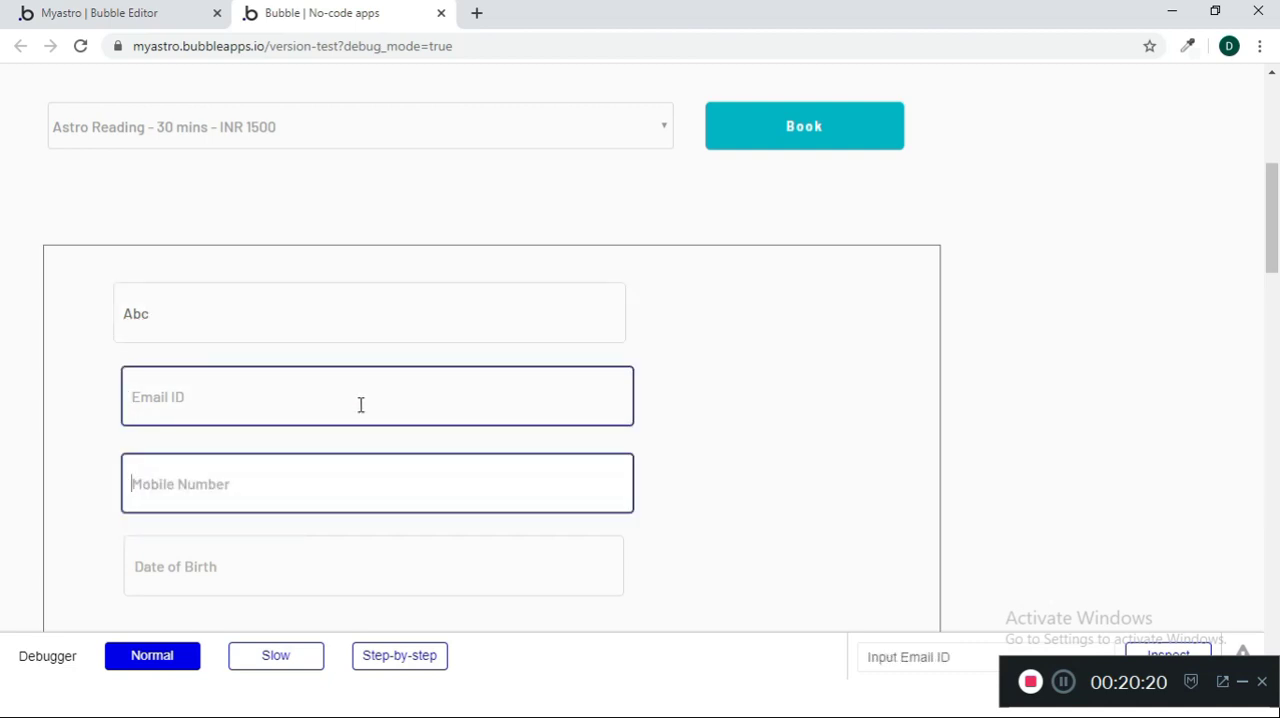
pyautogui.scroll(-2, 391, 506)
pyautogui.click(243, 213)
# Enter the customer's date of birth and mobile number in the booking form
pyautogui.click(223, 306)
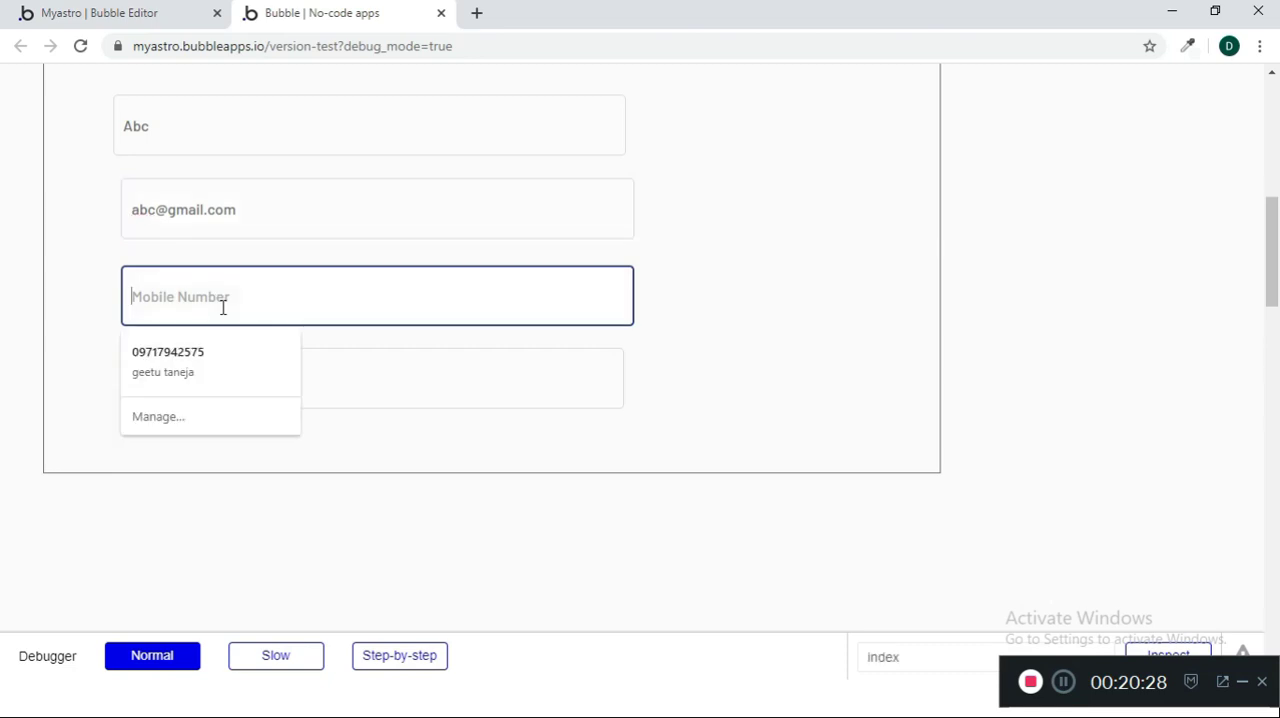
pyautogui.press('Tab')
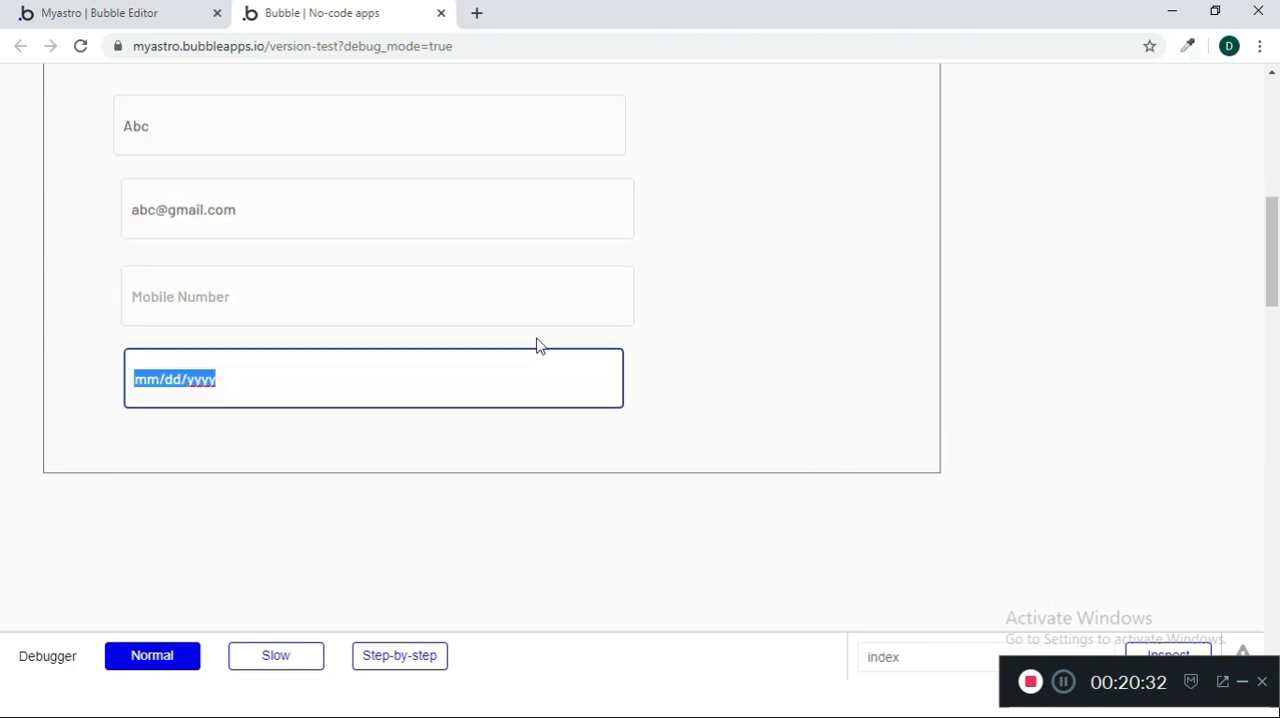
pyautogui.write('12/08/2000820192000')
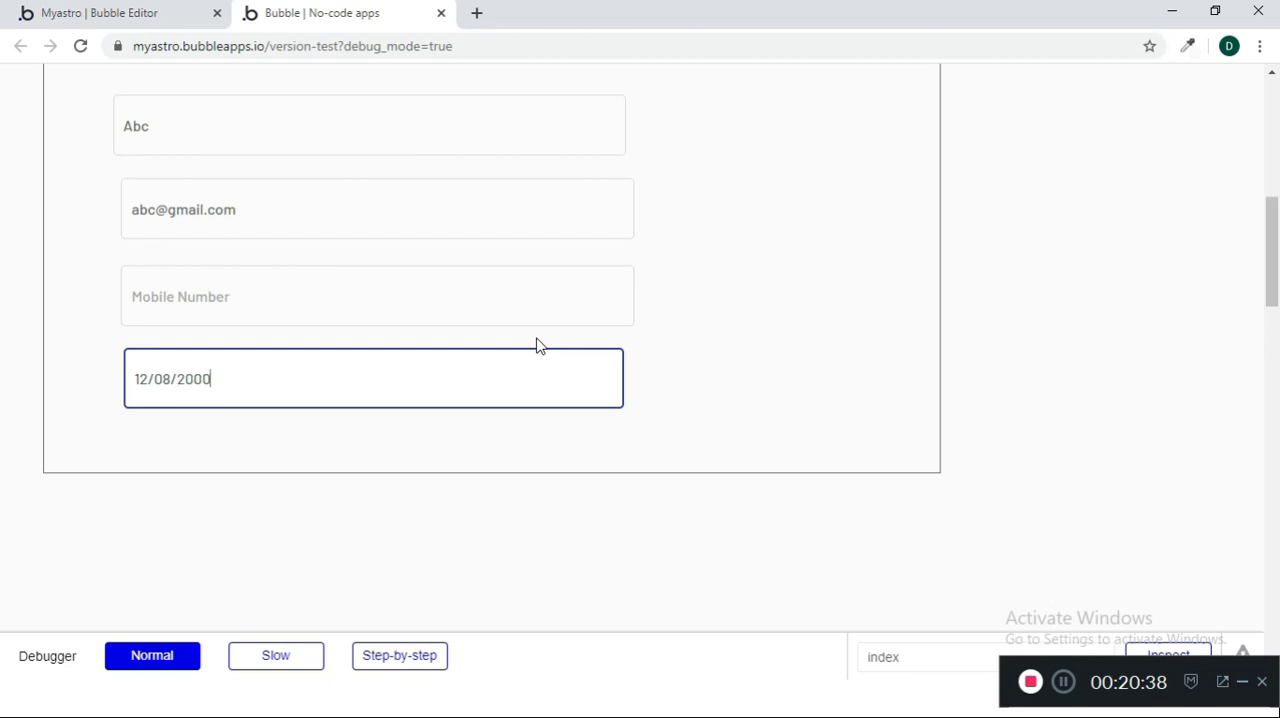
pyautogui.click(560, 317)
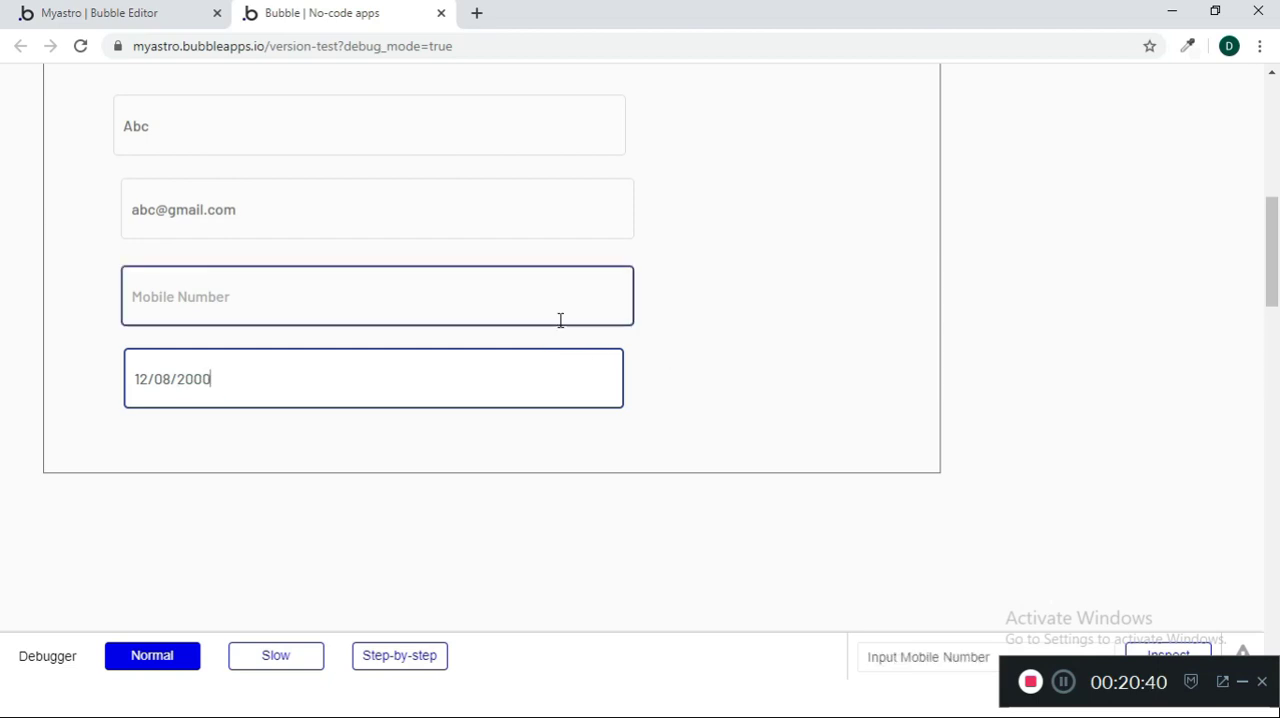
pyautogui.write('234242')
# Submit the test booking and check how the form and alert respond
pyautogui.scroll(5, 714, 317)
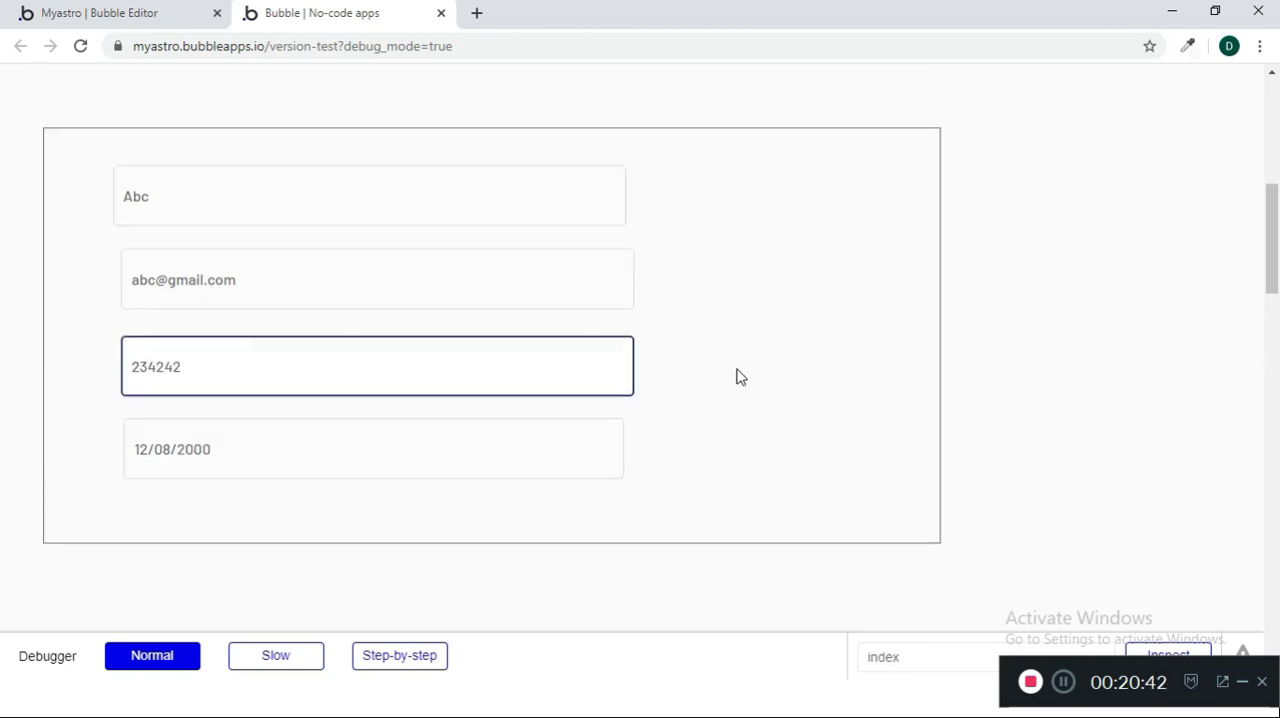
pyautogui.scroll(-1, 824, 491)
pyautogui.click(803, 410)
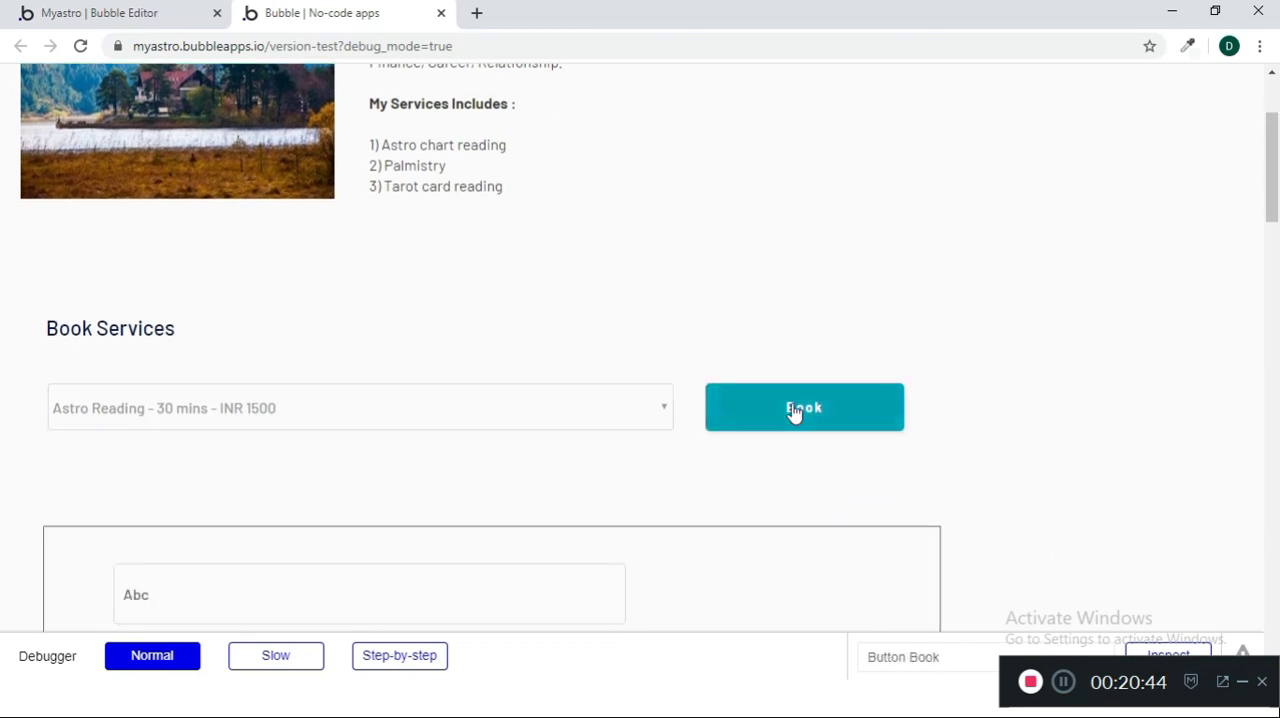
pyautogui.scroll(-2, 540, 420)
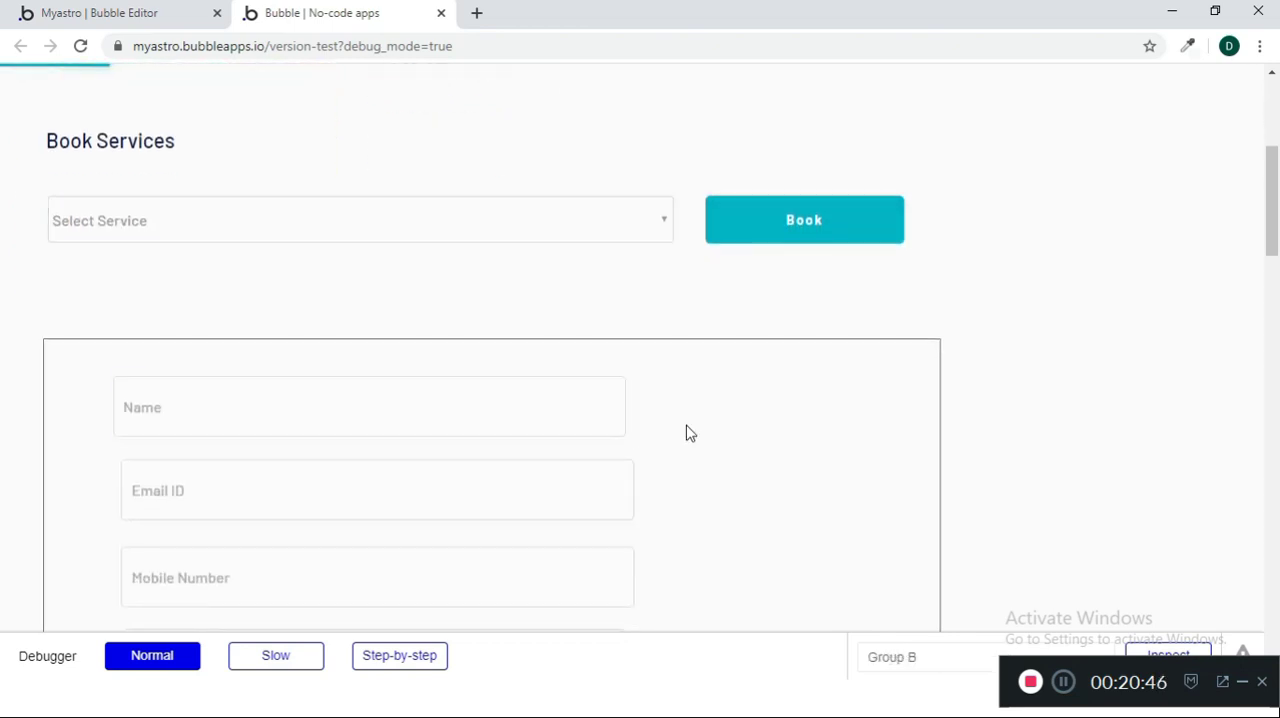
pyautogui.scroll(-4, 686, 431)
pyautogui.scroll(6, 686, 431)
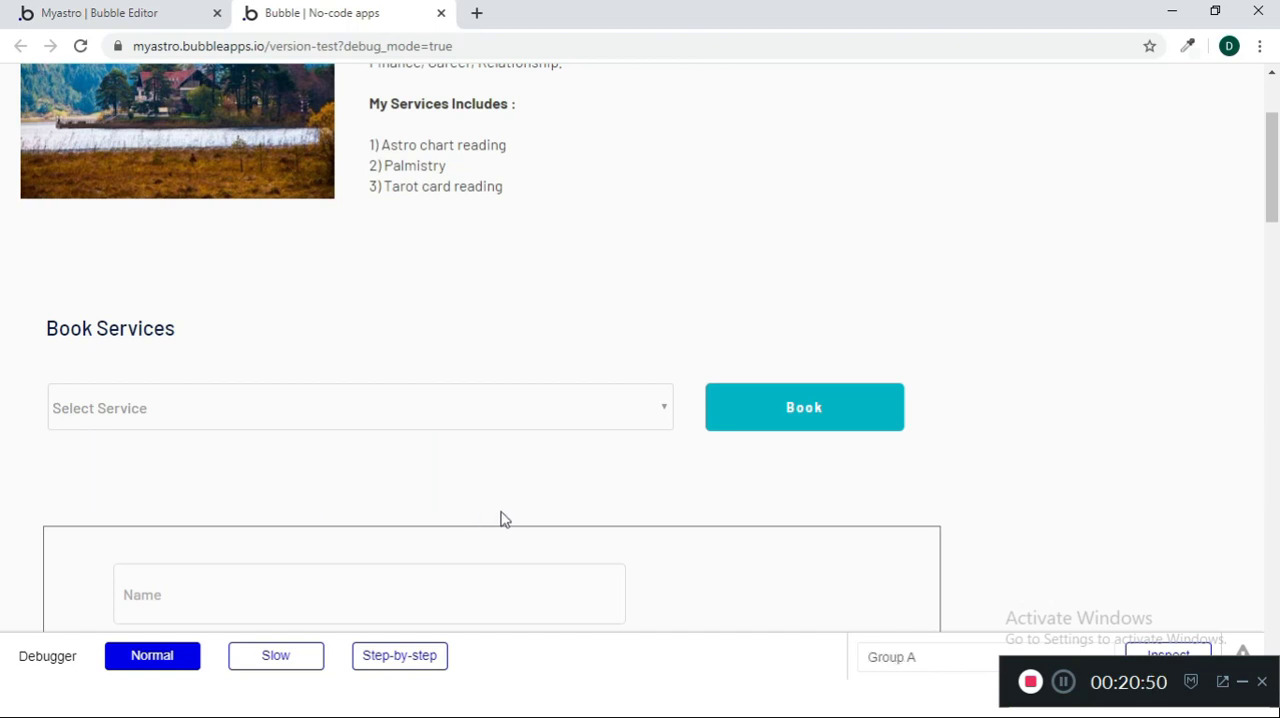
# Switch to the Bubble editor and view the All clients records in the app data
pyautogui.click(139, 14)
pyautogui.click(30, 245)
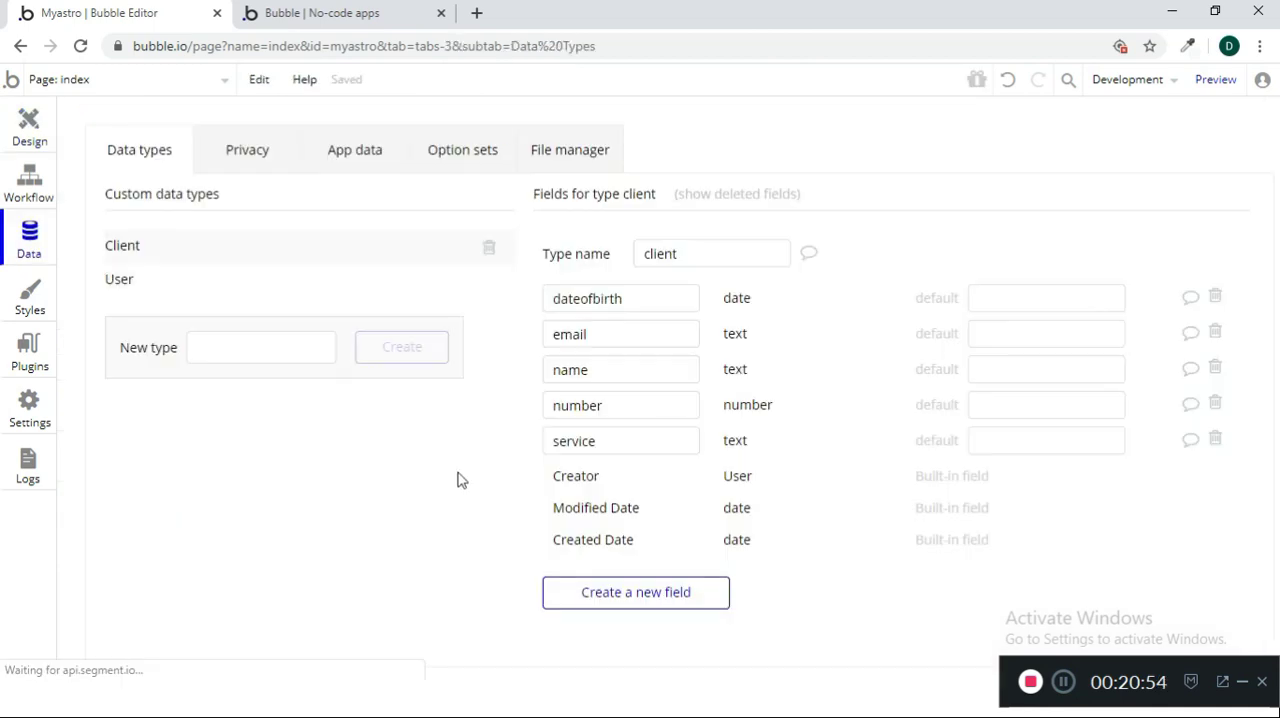
pyautogui.click(372, 160)
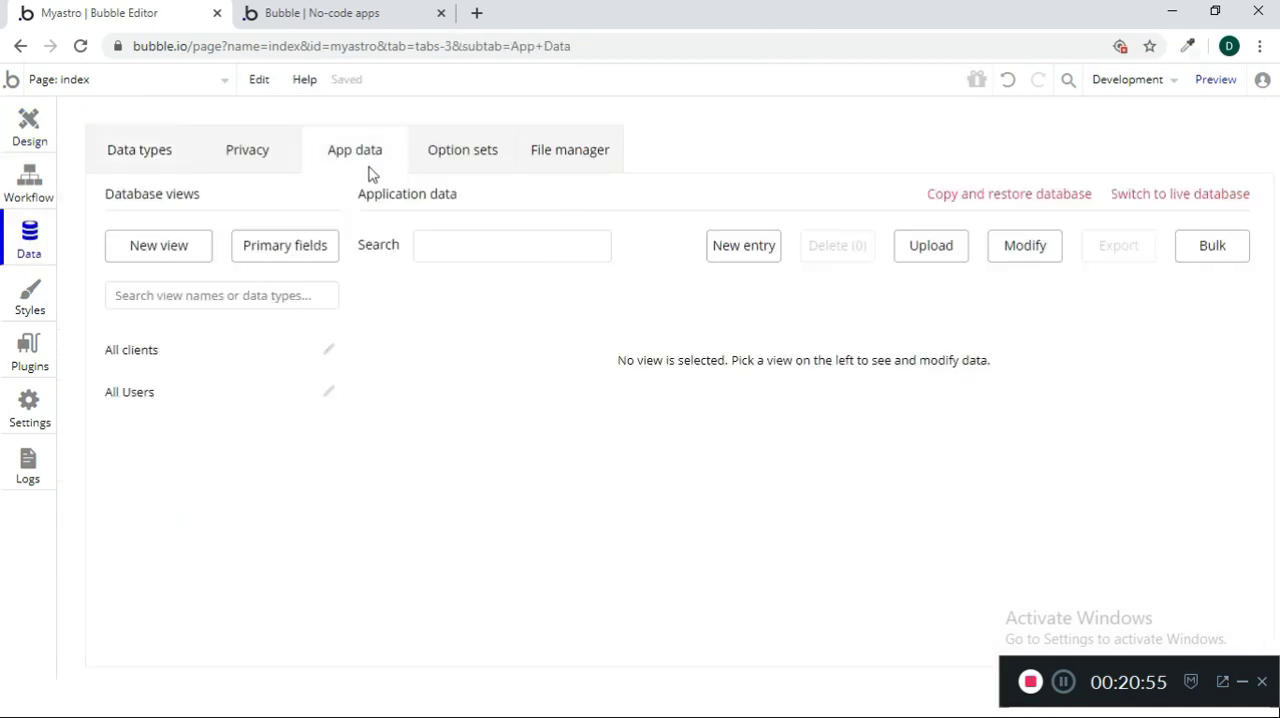
pyautogui.click(160, 352)
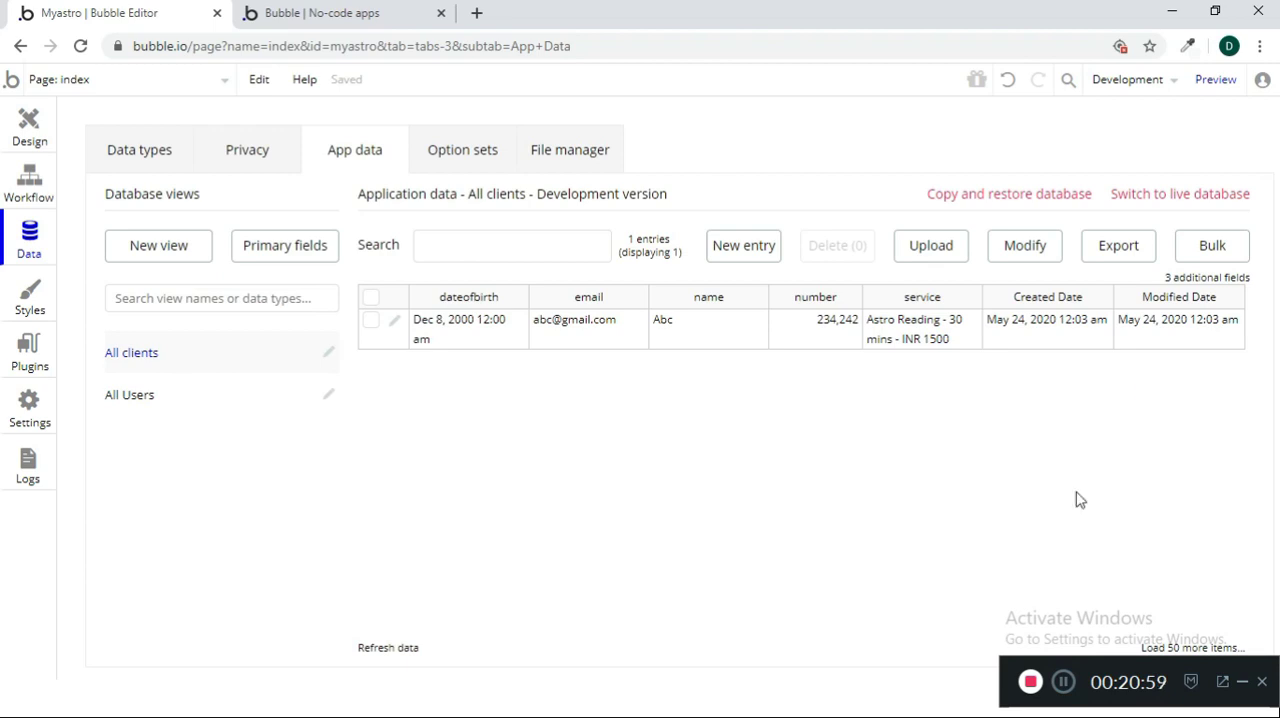
# Return to the page design and examine its layout in the responsive view
pyautogui.click(29, 130)
pyautogui.scroll(5, 903, 434)
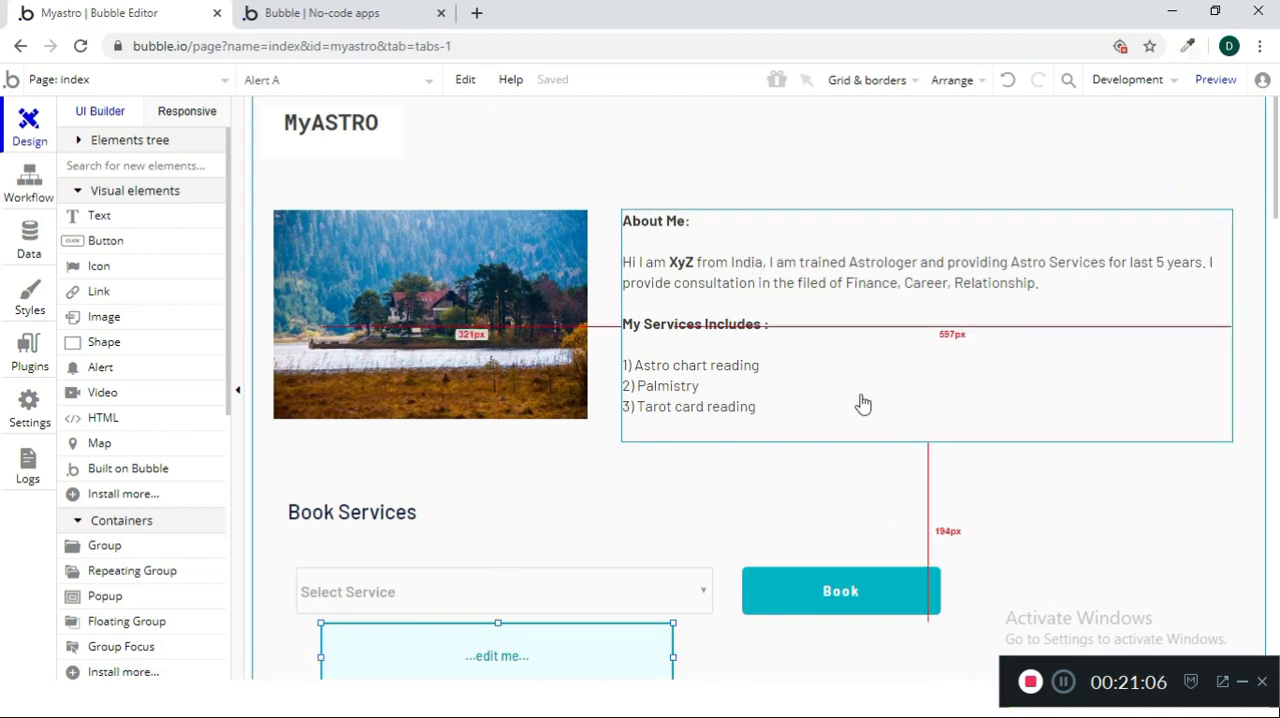
pyautogui.click(187, 111)
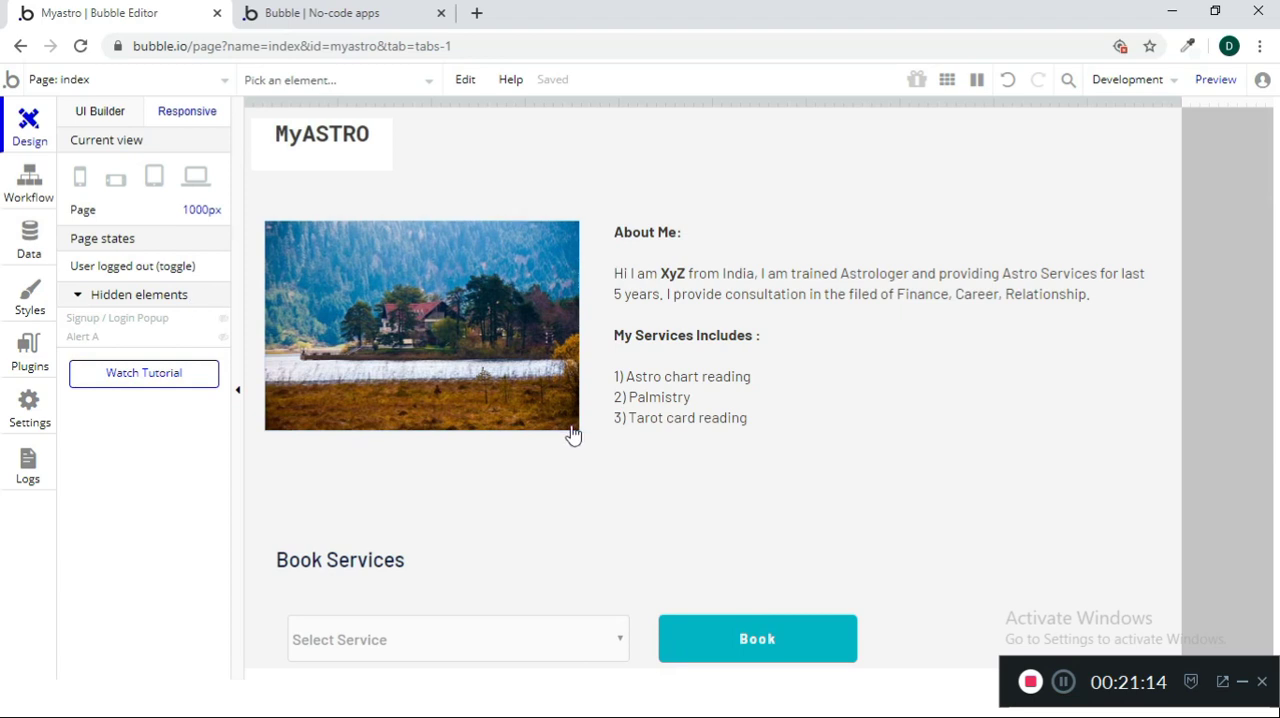
pyautogui.scroll(-2, 896, 421)
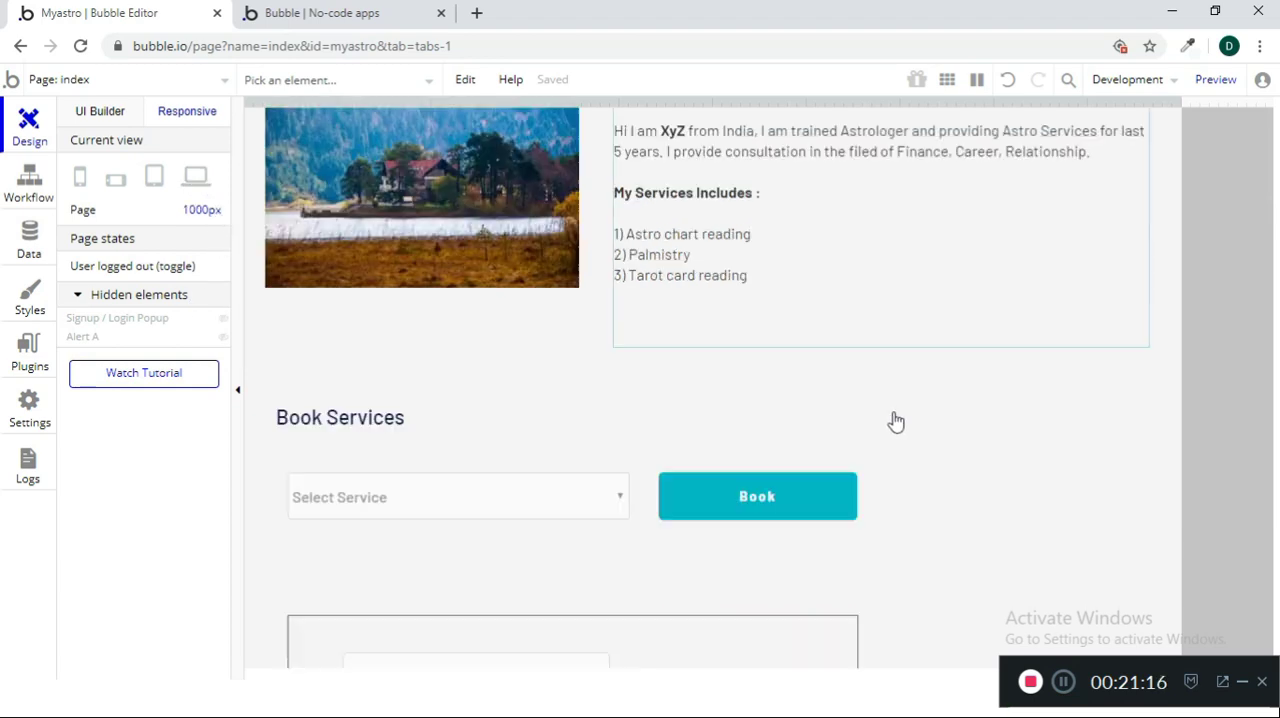
pyautogui.scroll(-8, 896, 421)
pyautogui.scroll(10, 894, 440)
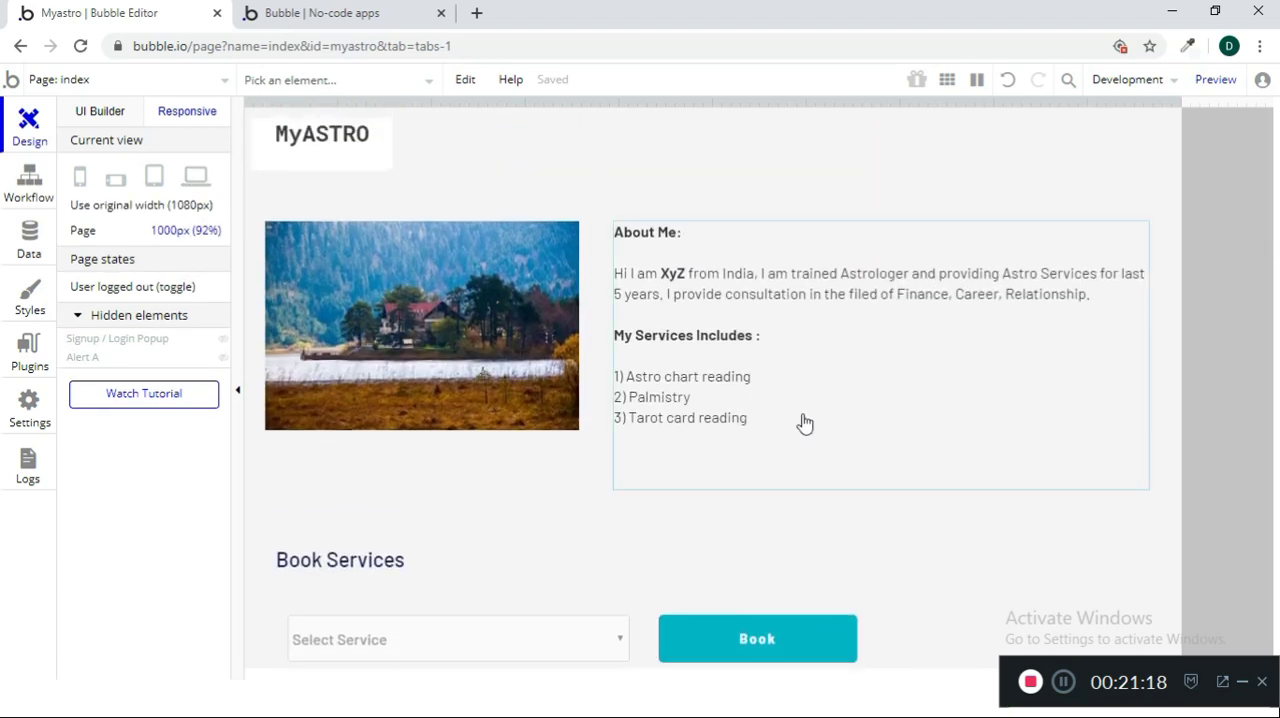
# Examine the page layout at tablet width and at the original 1080 px width
pyautogui.click(154, 180)
pyautogui.scroll(-6, 518, 400)
pyautogui.scroll(5, 493, 372)
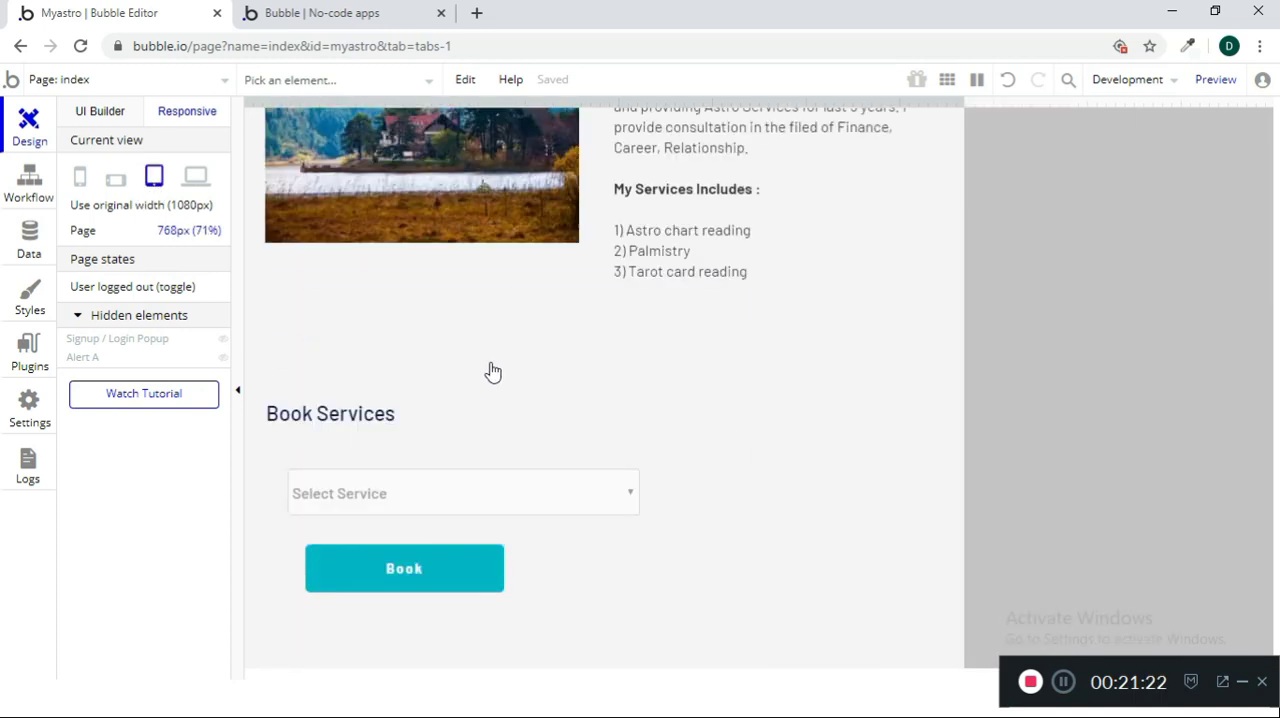
pyautogui.scroll(3, 493, 372)
pyautogui.click(112, 204)
pyautogui.scroll(-4, 694, 449)
pyautogui.scroll(-3, 698, 452)
pyautogui.scroll(8, 709, 472)
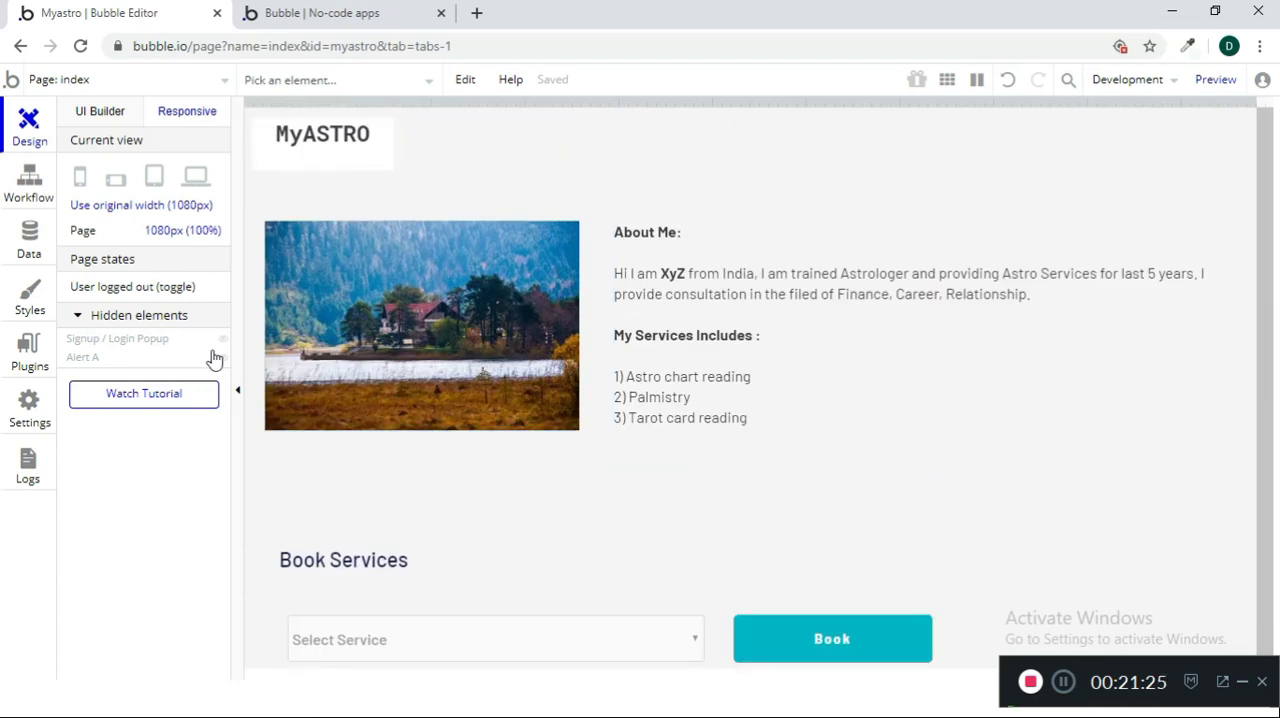
# Show the page at the 375 px phone width and set the Name input's minimum width to 99%
pyautogui.click(80, 177)
pyautogui.scroll(-5, 501, 437)
pyautogui.scroll(-6, 501, 437)
pyautogui.scroll(2, 503, 449)
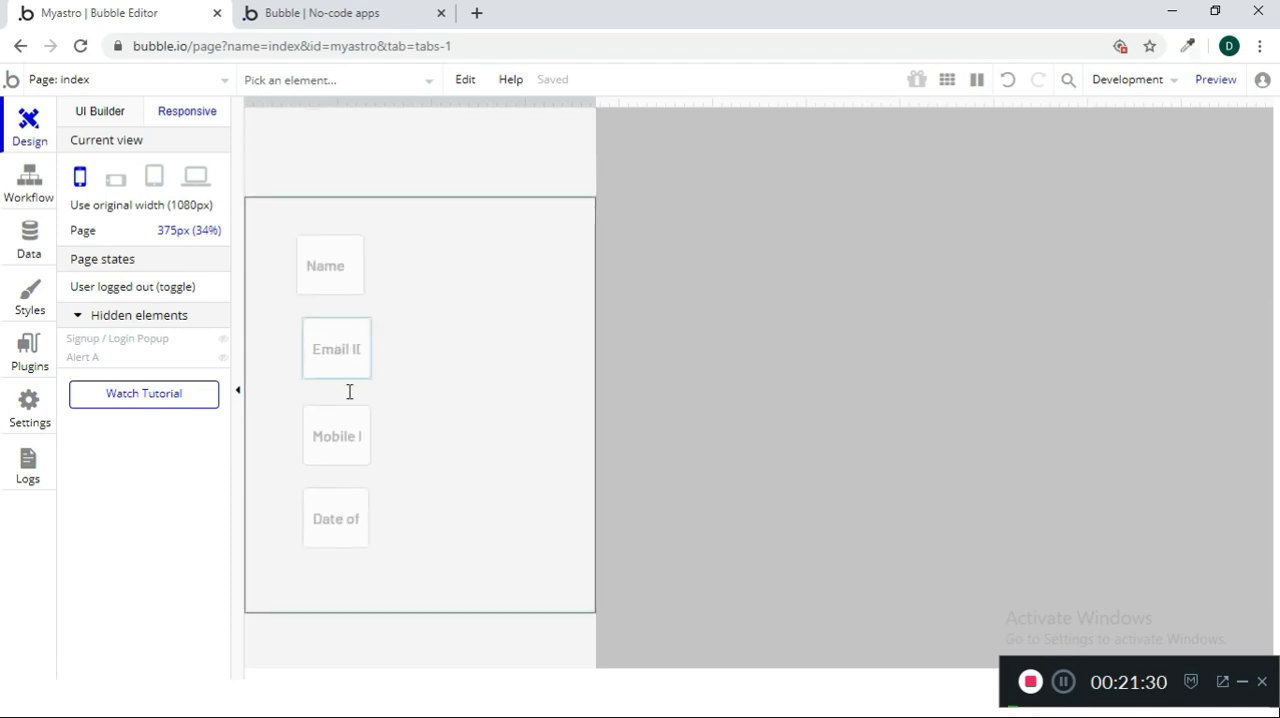
pyautogui.scroll(8, 466, 423)
pyautogui.scroll(-7, 450, 403)
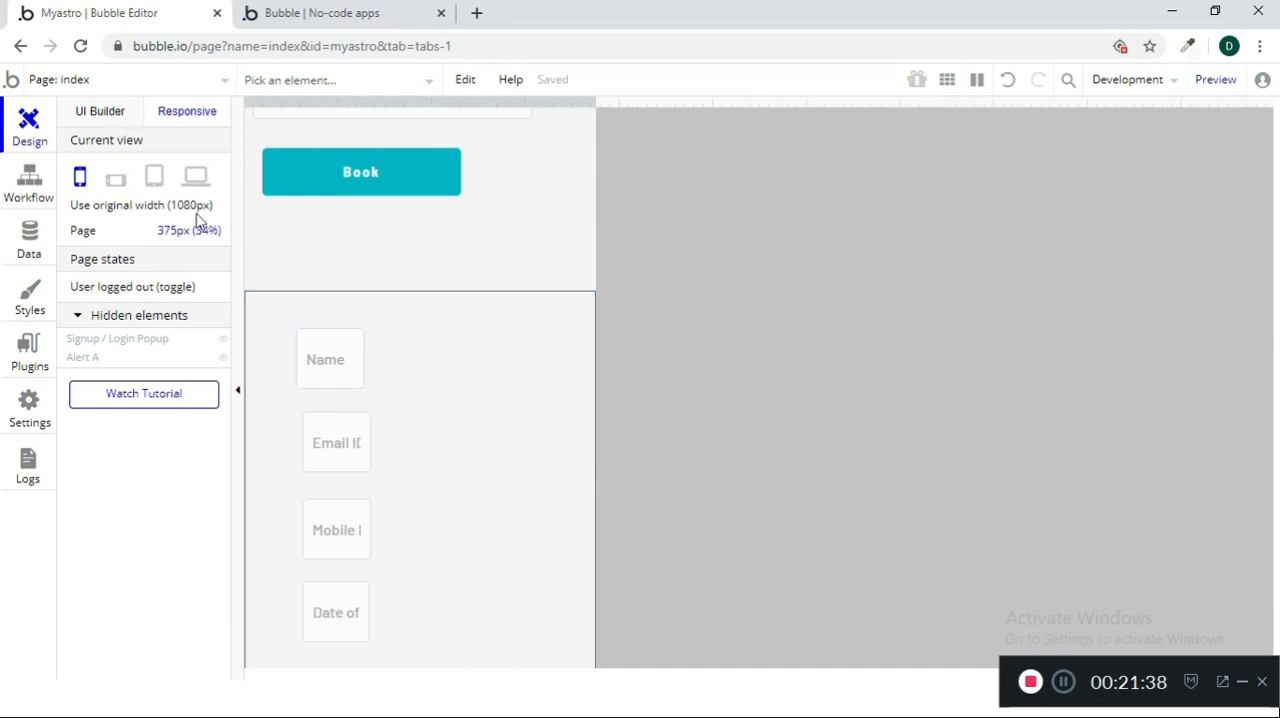
pyautogui.click(344, 368)
pyautogui.moveTo(361, 404); pyautogui.dragTo(610, 417)
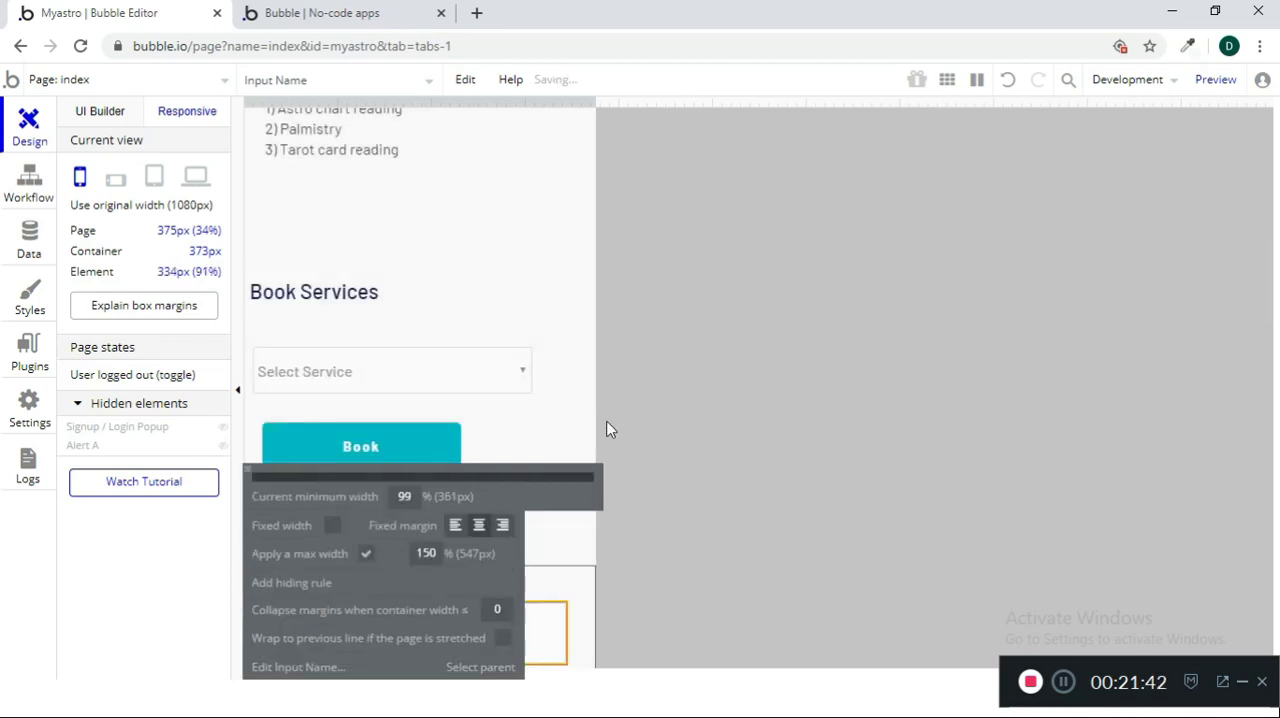
pyautogui.click(247, 478)
pyautogui.scroll(-4, 617, 486)
# Set the Email ID input's minimum width to 99%
pyautogui.click(361, 343)
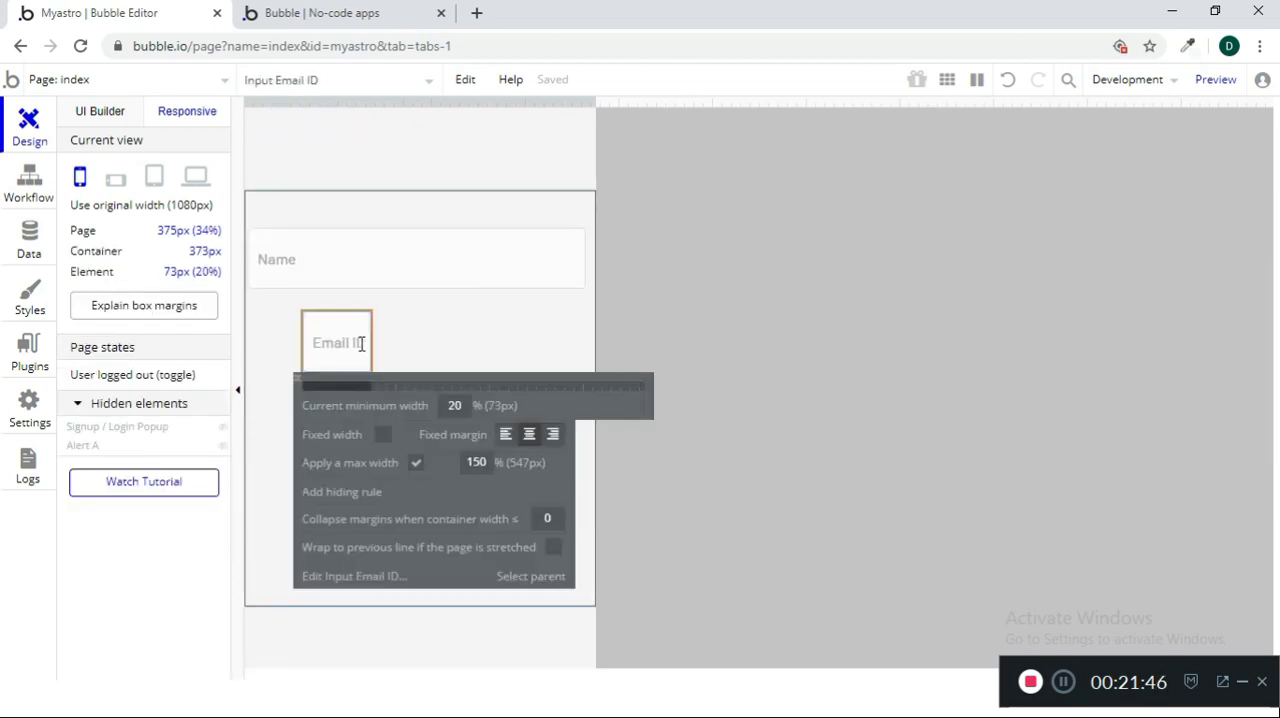
pyautogui.moveTo(375, 388); pyautogui.dragTo(619, 413)
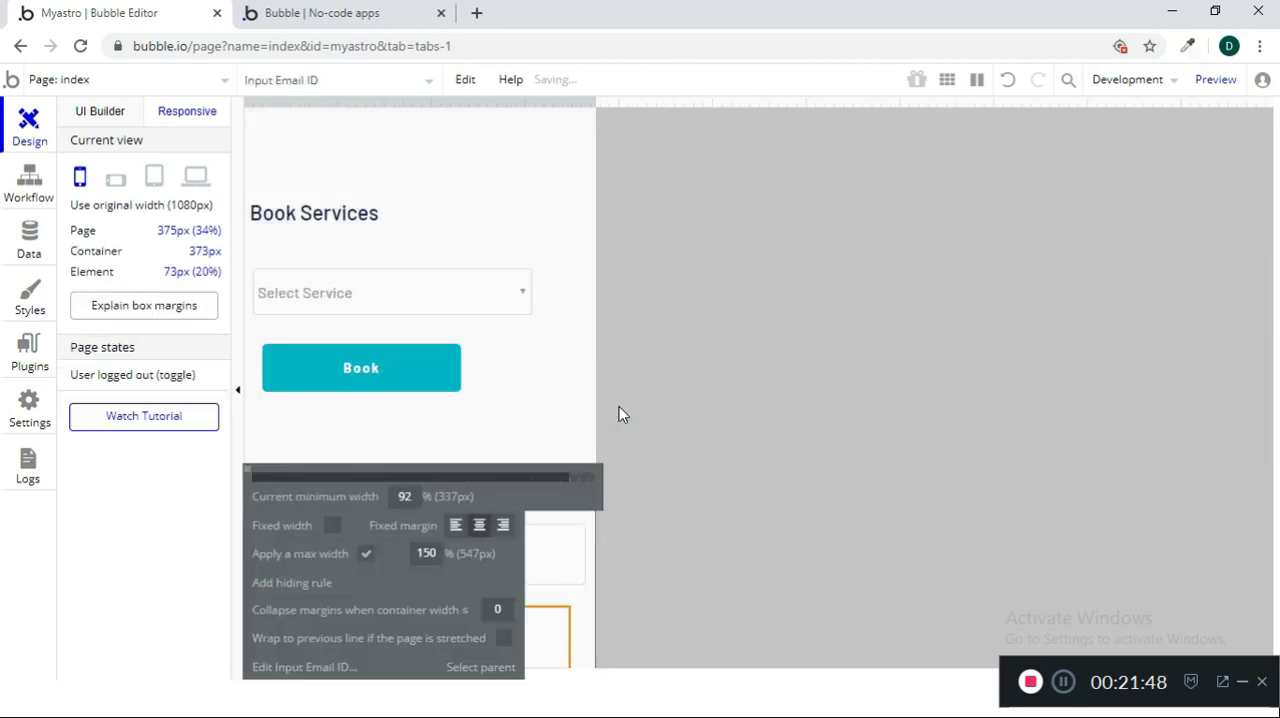
pyautogui.scroll(-3, 512, 430)
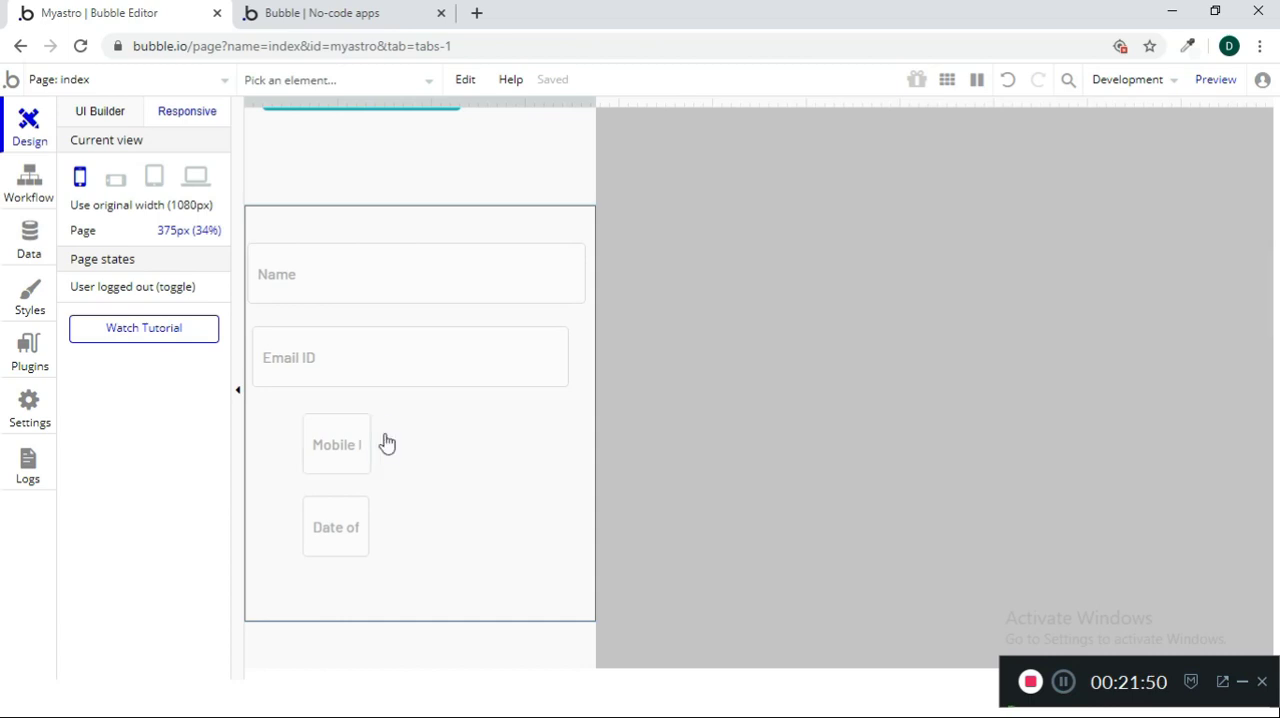
pyautogui.click(485, 360)
pyautogui.doubleClick(404, 420)
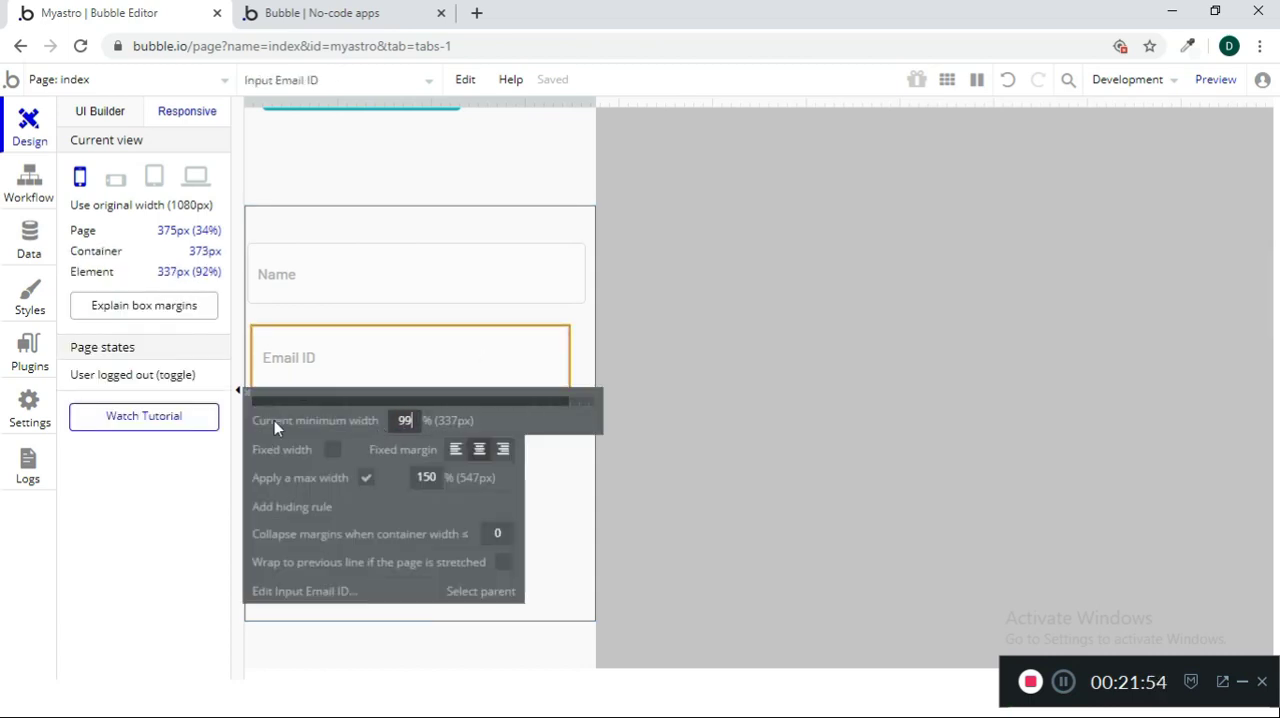
pyautogui.write('99')
pyautogui.press('Return')
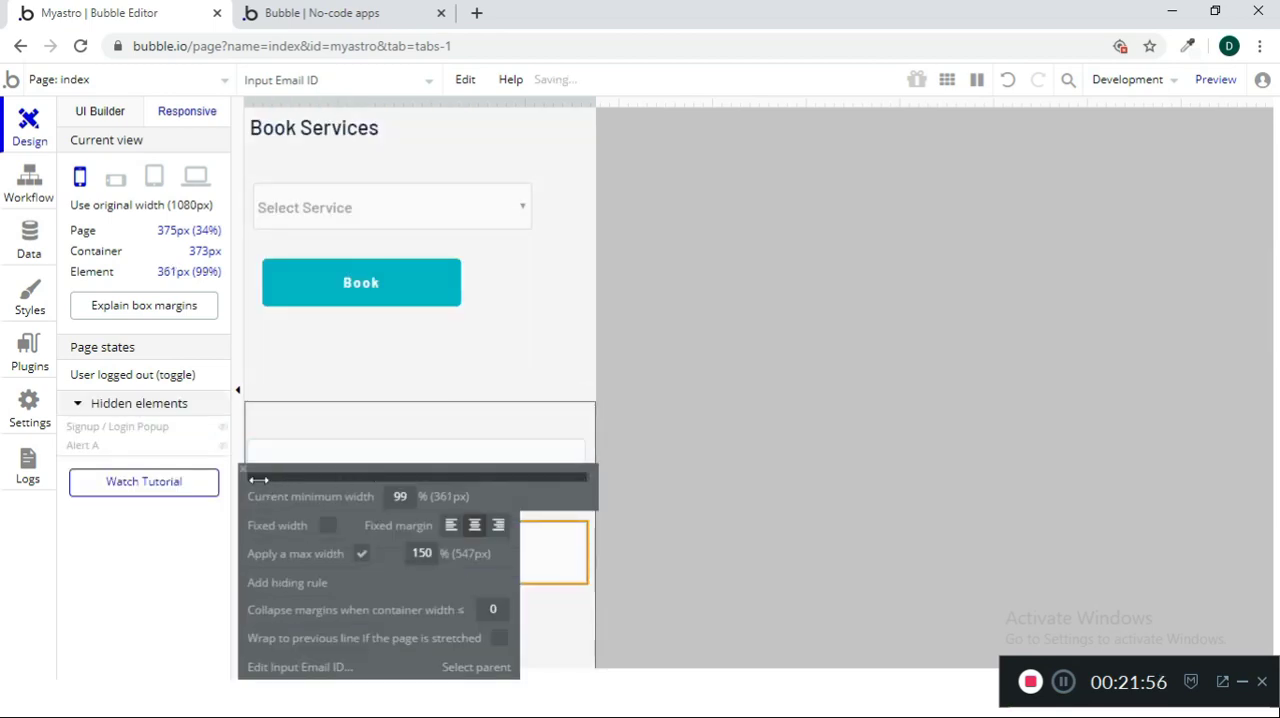
pyautogui.click(243, 470)
pyautogui.scroll(-2, 474, 608)
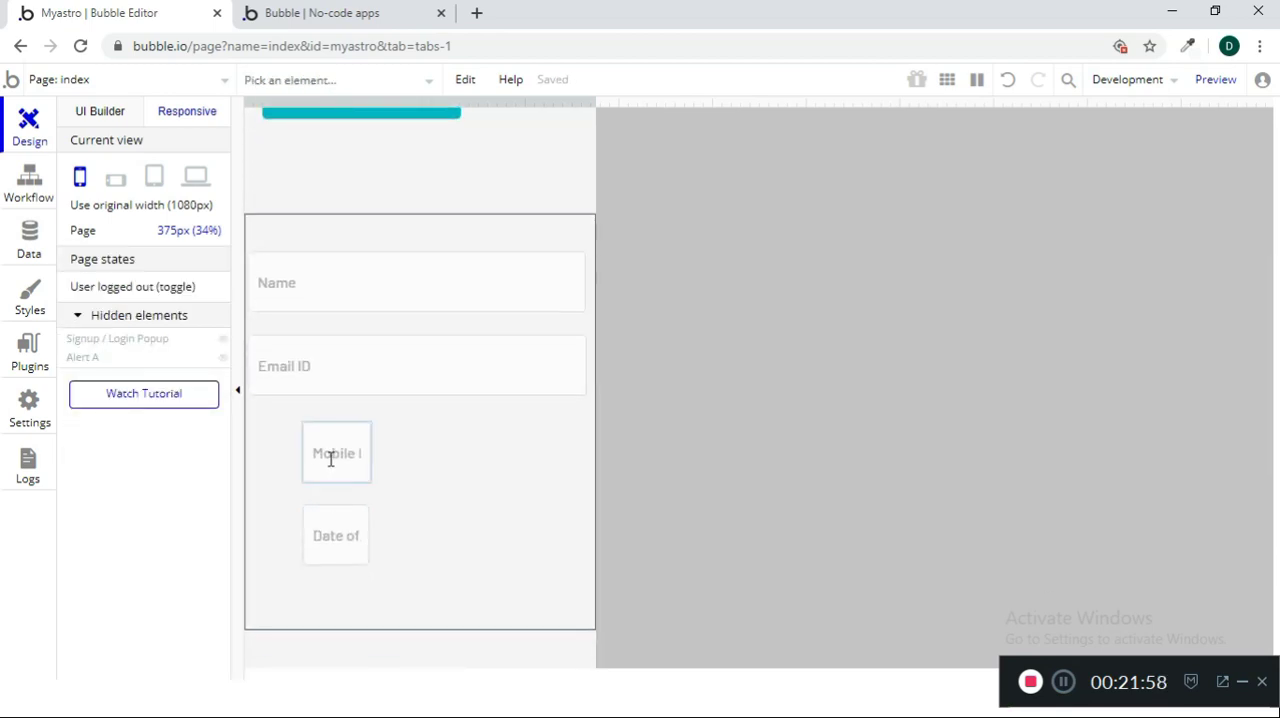
# Set the minimum widths of the Mobile Number and Date of Birth inputs to 99%
pyautogui.click(330, 459)
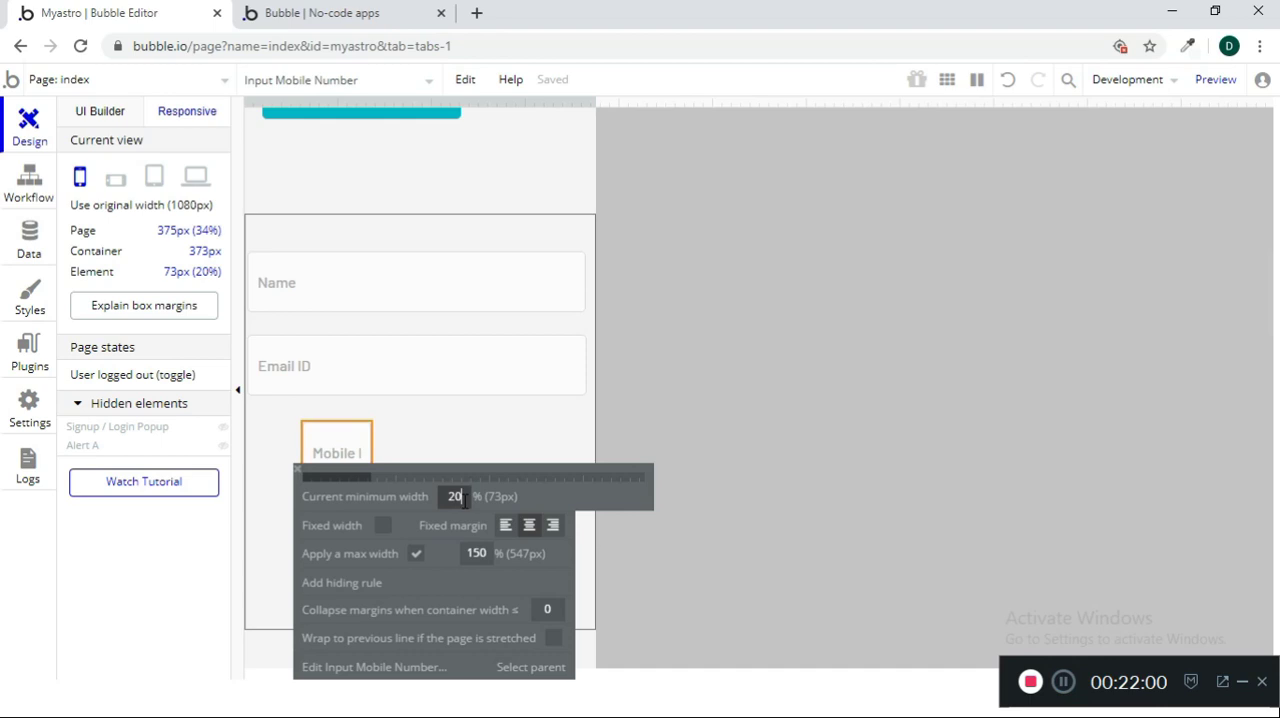
pyautogui.click(796, 528)
pyautogui.click(243, 470)
pyautogui.scroll(-4, 403, 460)
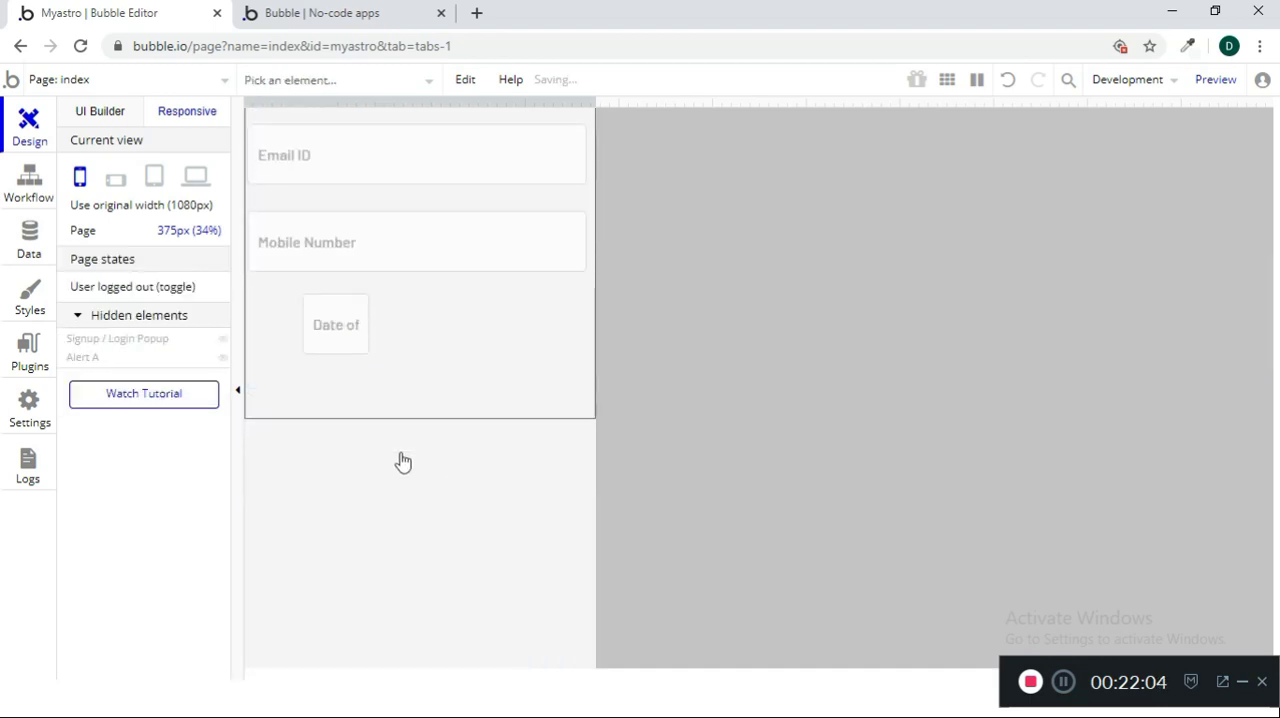
pyautogui.click(340, 323)
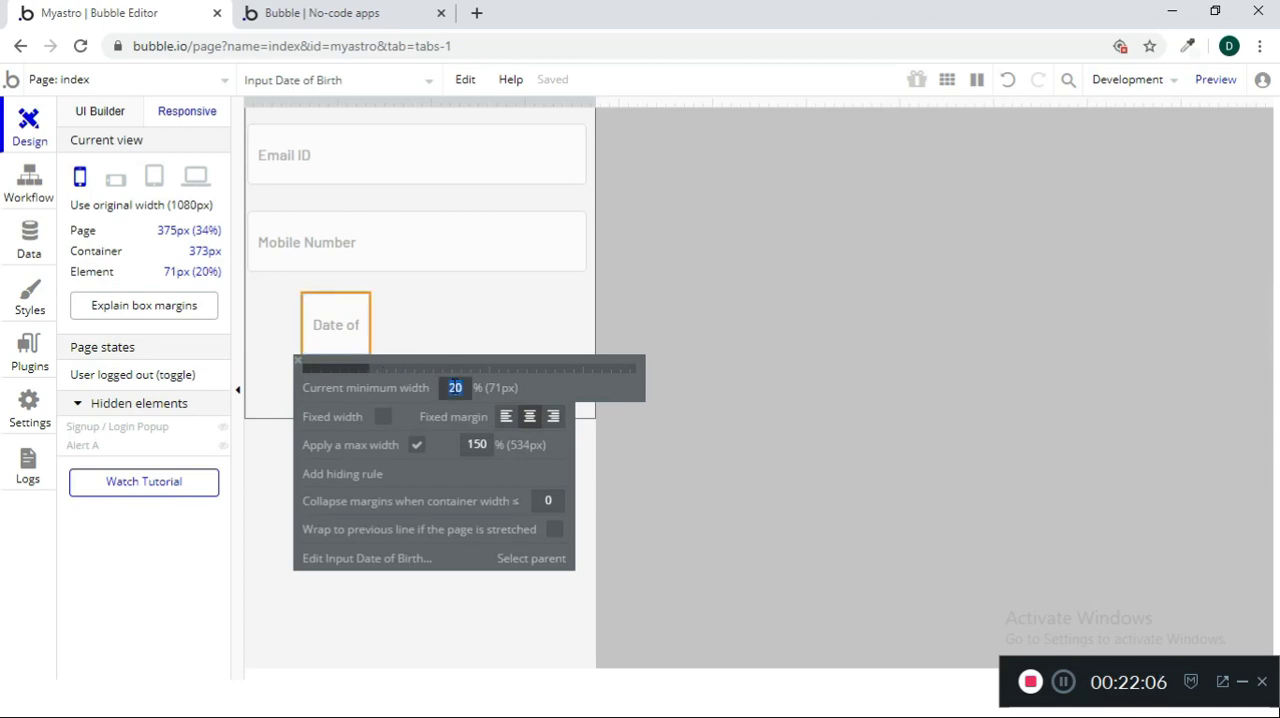
pyautogui.click(690, 457)
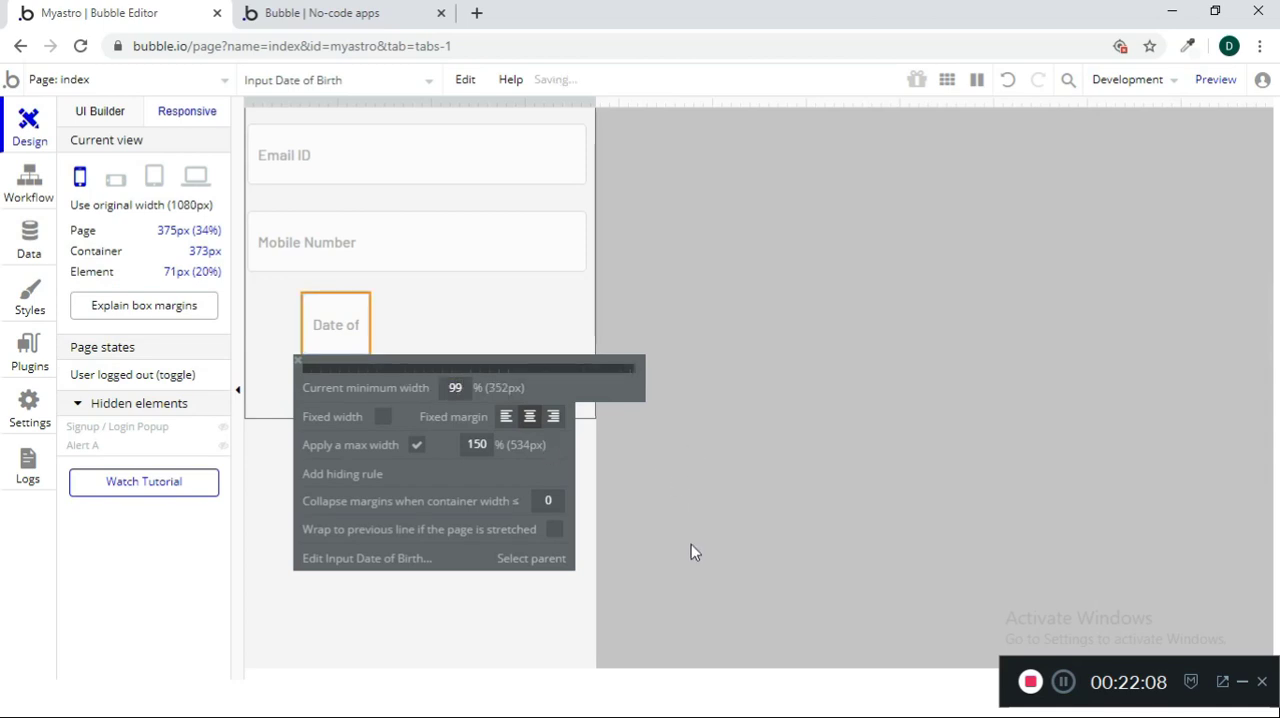
# Return the editor to normal design mode, check the previewed site in a phone-width browser window, and maximize the window again
pyautogui.click(100, 112)
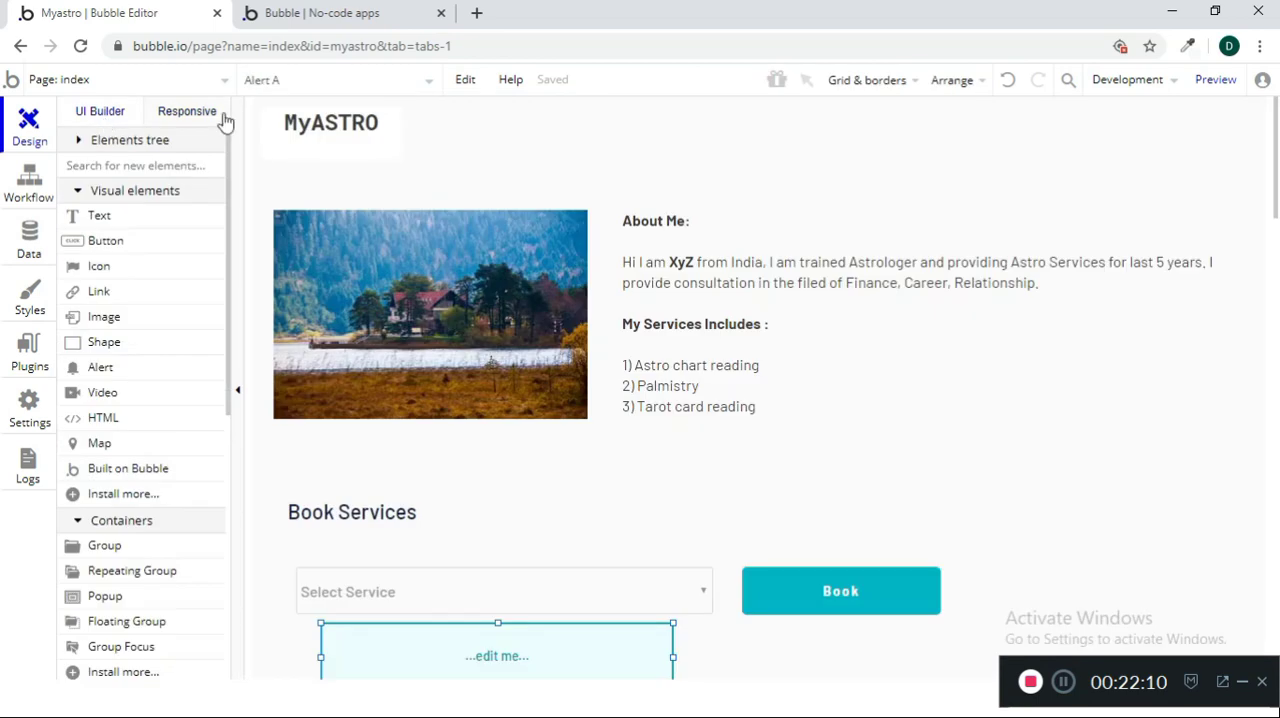
pyautogui.click(318, 13)
pyautogui.click(816, 98)
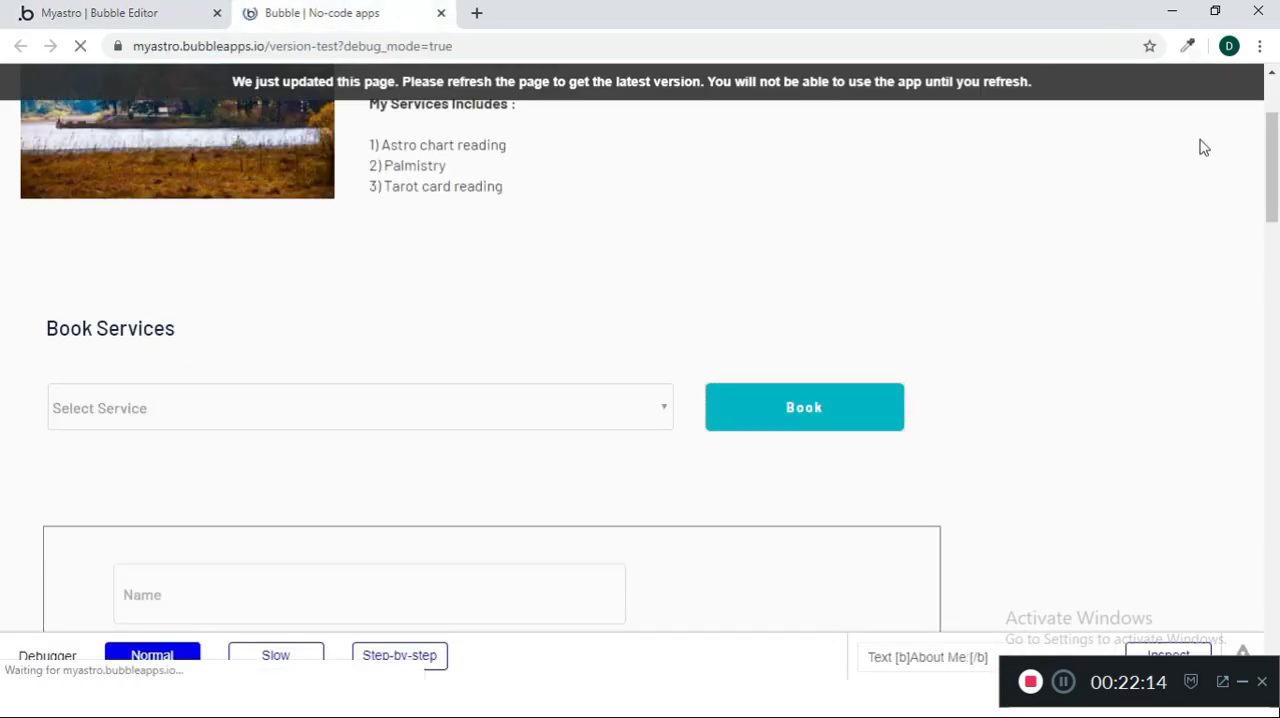
pyautogui.click(1230, 11)
pyautogui.moveTo(466, 124)
pyautogui.mouseDown()
pyautogui.moveTo(468, 322)
pyautogui.moveTo(468, 124)
pyautogui.mouseUp()
pyautogui.click(495, 258)
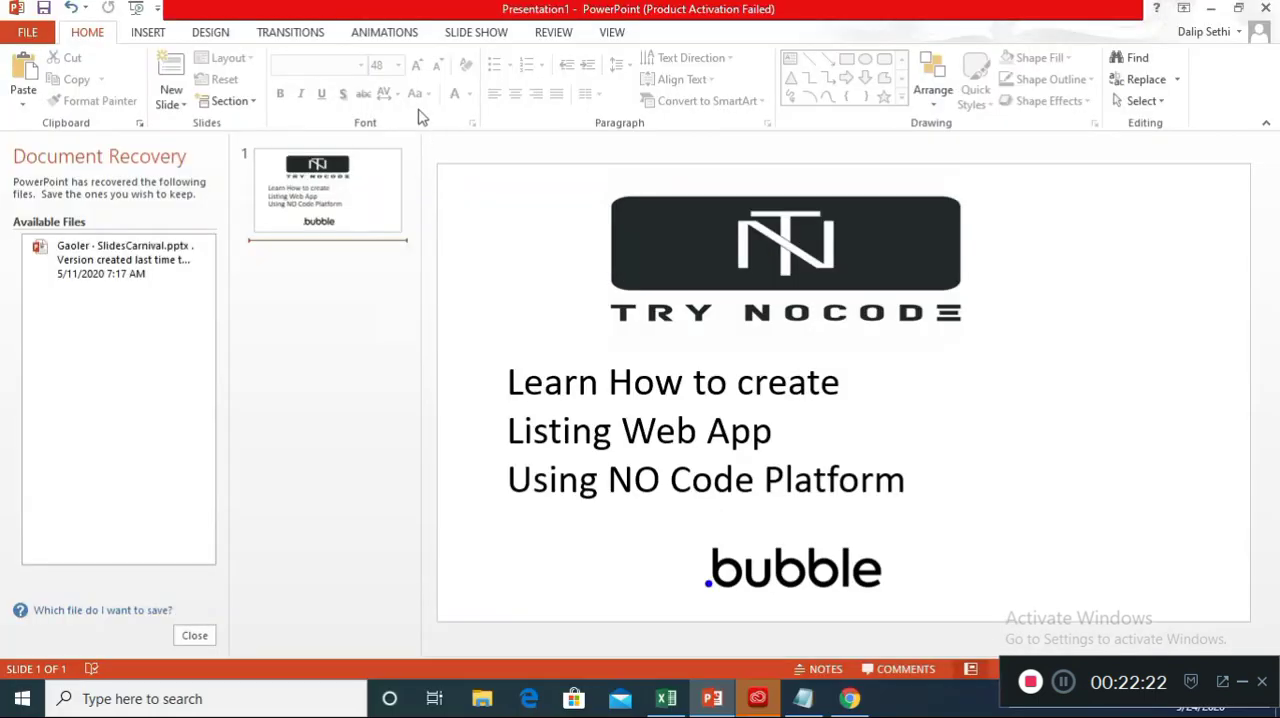
pyautogui.hotkey('alt', 'Tab')
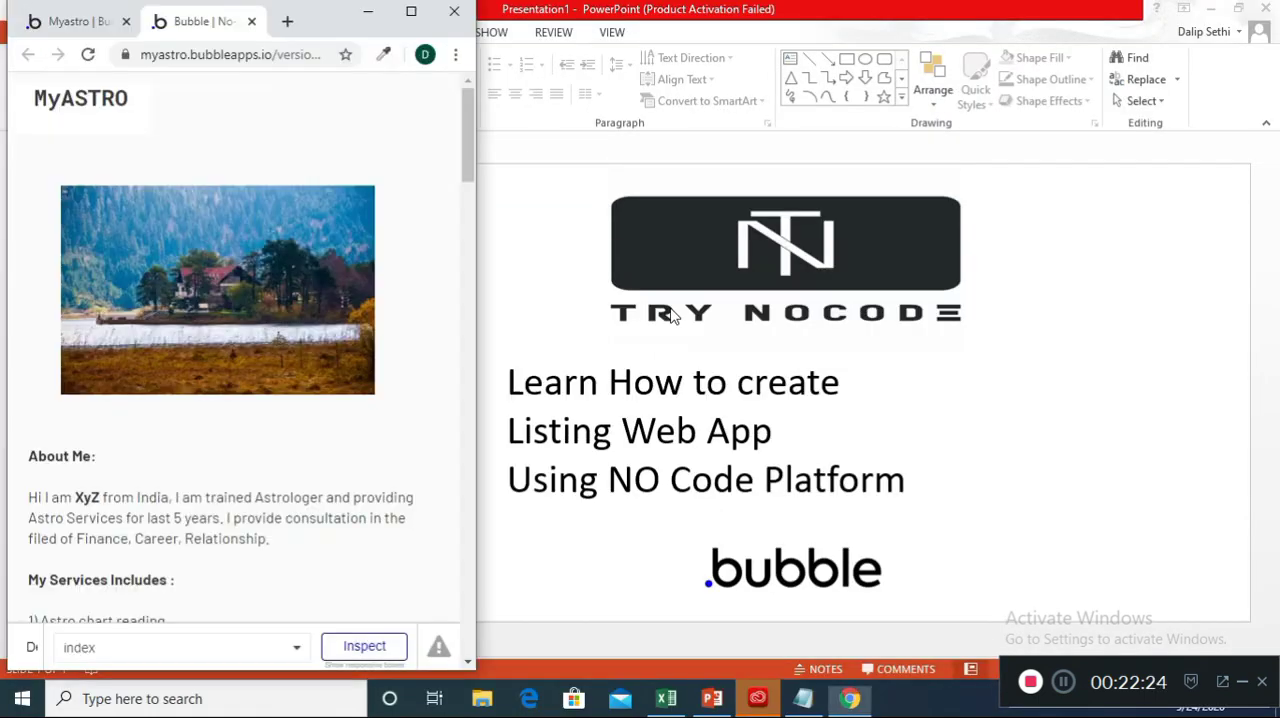
pyautogui.click(411, 12)
pyautogui.scroll(-3, 677, 400)
pyautogui.scroll(3, 677, 420)
# Examine the index page design in the editor, from the About Me section down to the booking form's inputs
pyautogui.click(110, 13)
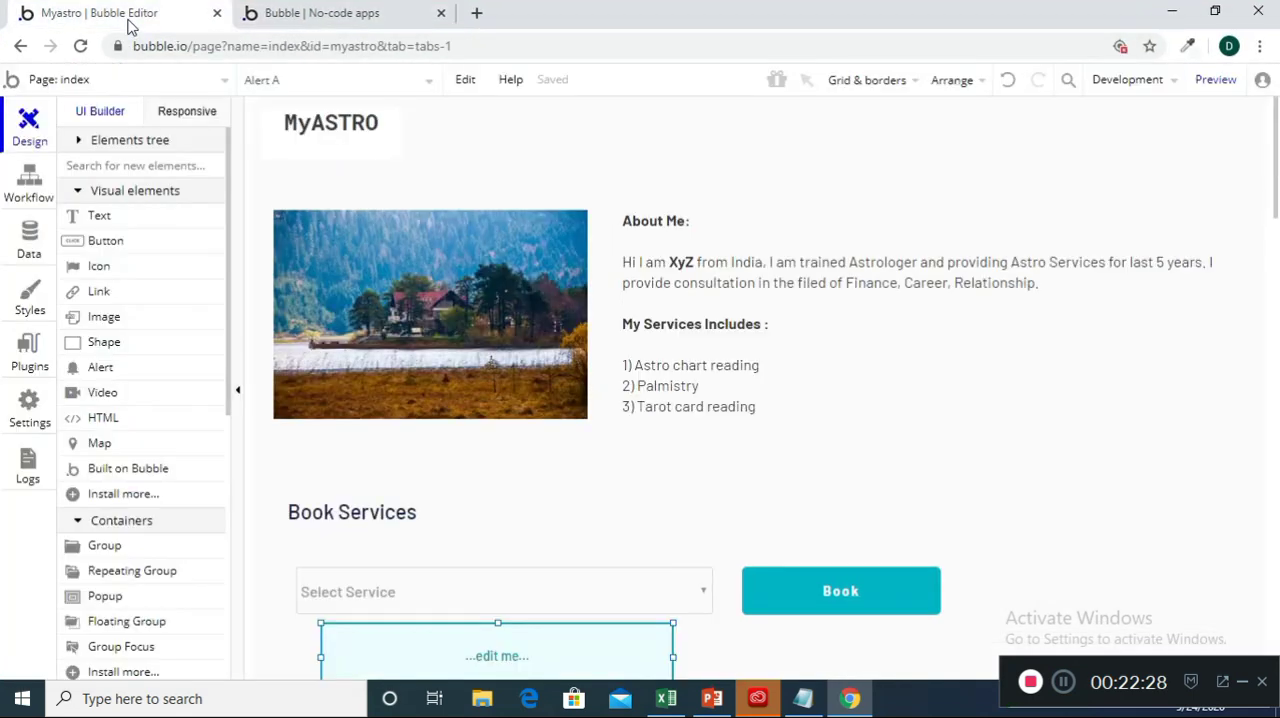
pyautogui.scroll(-3, 831, 434)
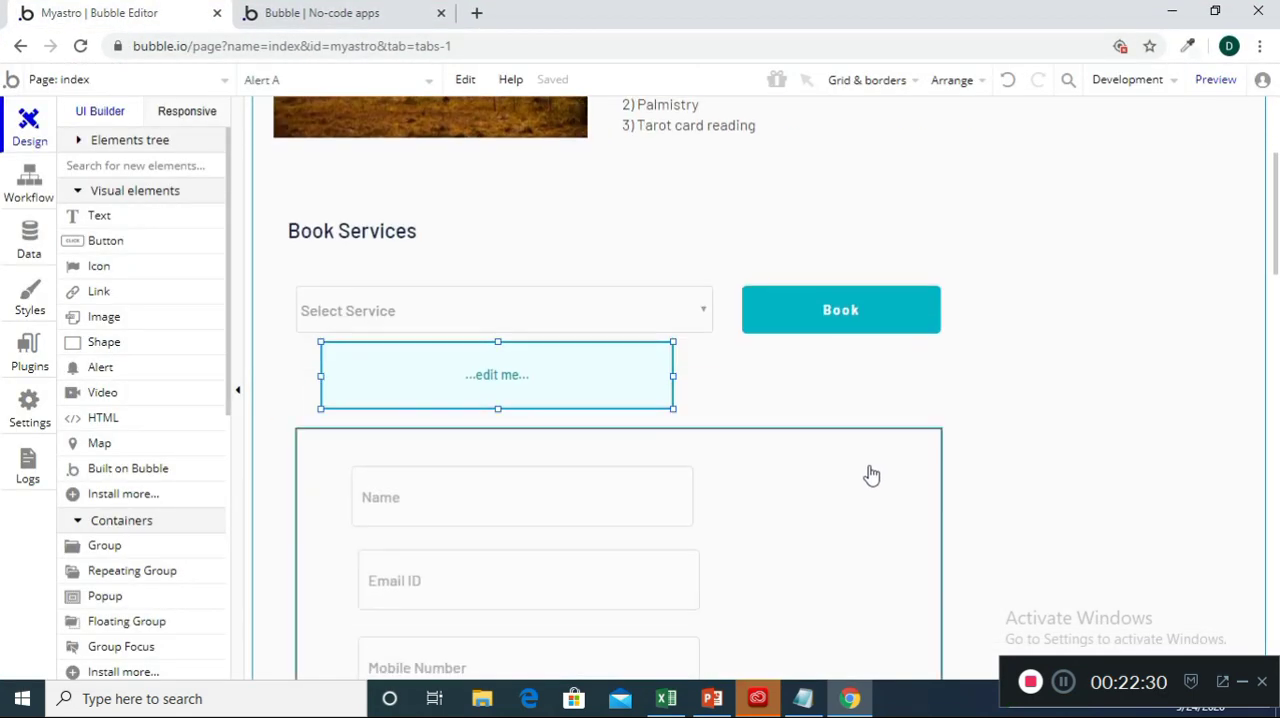
pyautogui.scroll(-3, 930, 498)
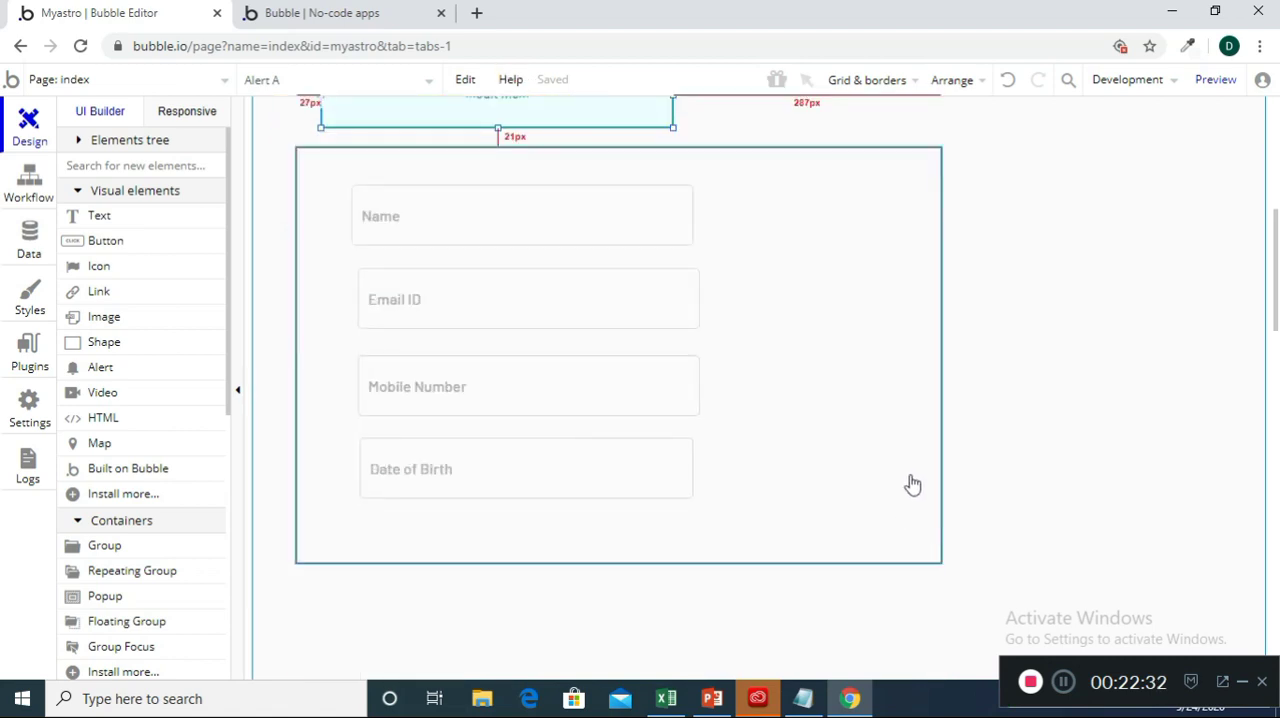
pyautogui.scroll(2, 860, 480)
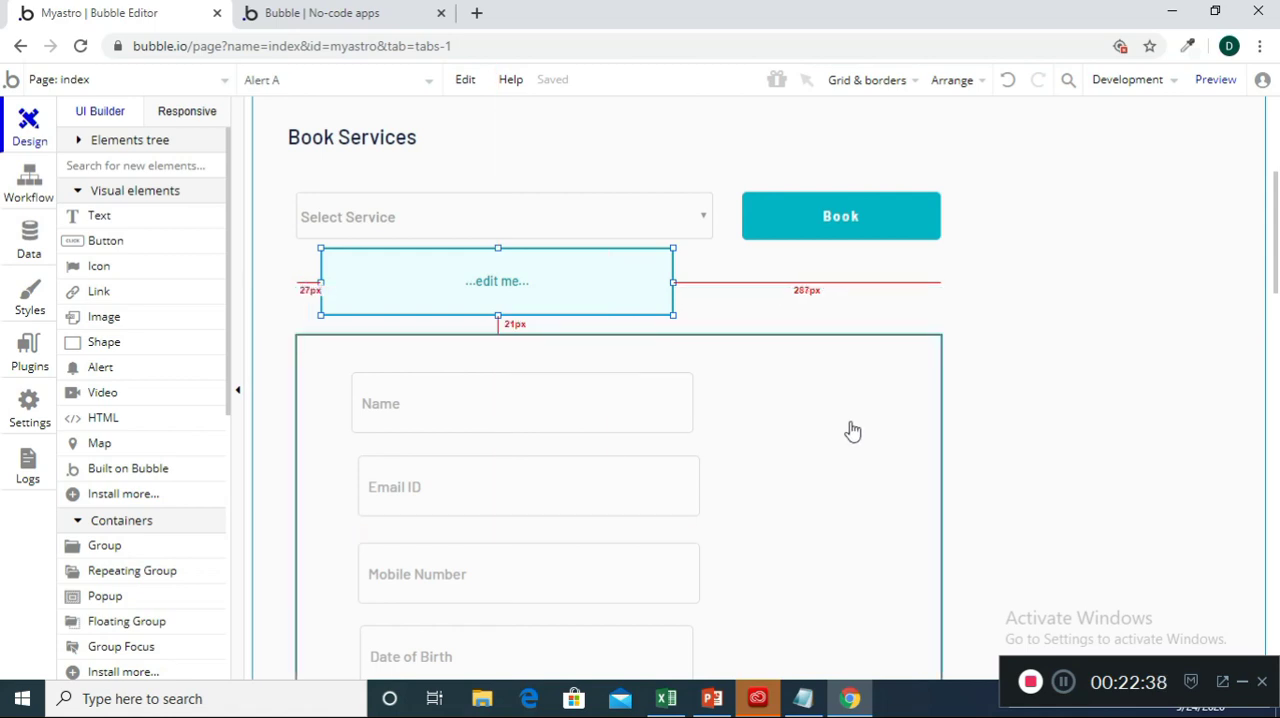
pyautogui.scroll(-5, 786, 423)
pyautogui.scroll(9, 786, 423)
pyautogui.scroll(-2, 786, 423)
pyautogui.scroll(2, 786, 423)
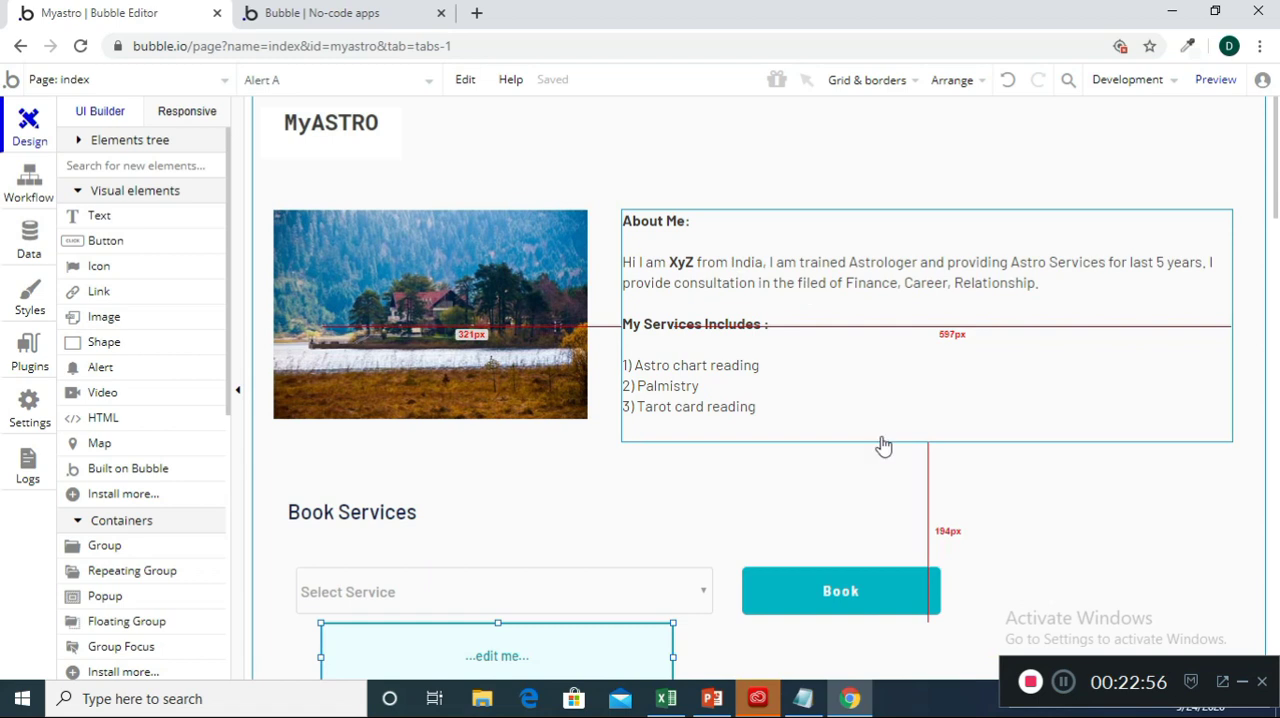
pyautogui.scroll(-3, 780, 425)
pyautogui.scroll(-3, 800, 450)
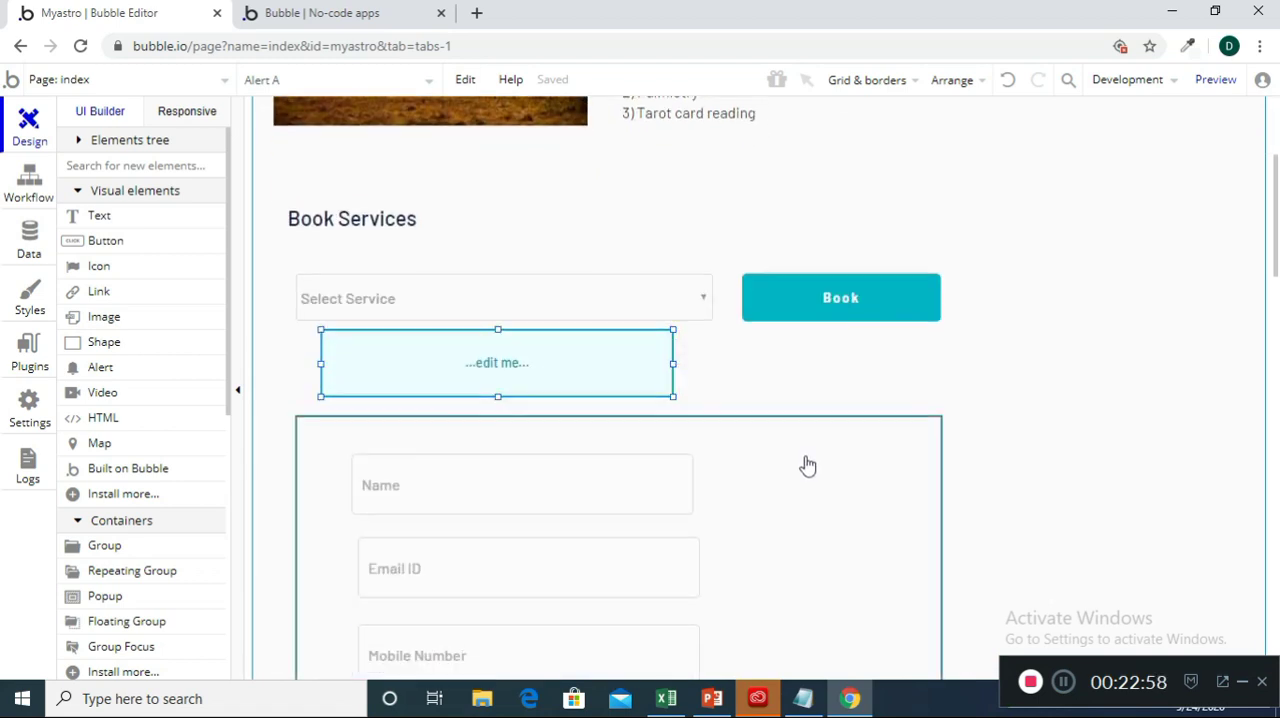
pyautogui.scroll(5, 934, 386)
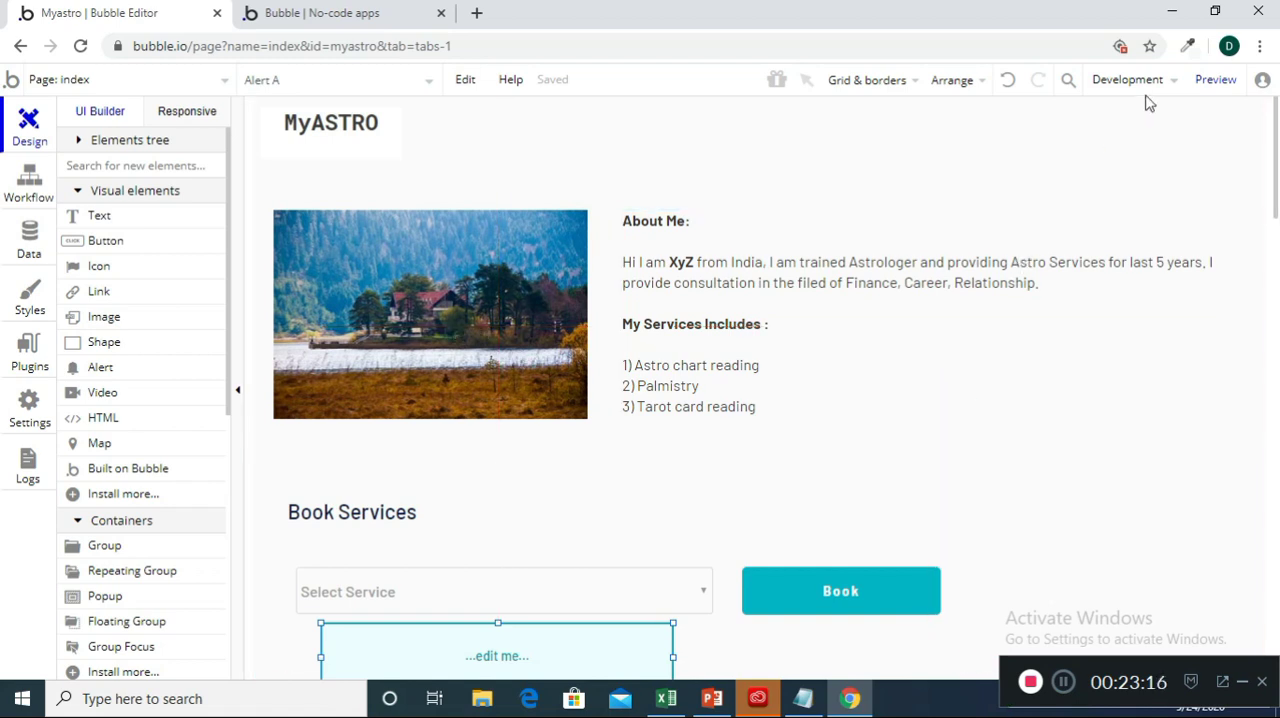
# Deploy the current development version to Live with the description 25, and dismiss the deployment dialog
pyautogui.moveTo(1133, 82)
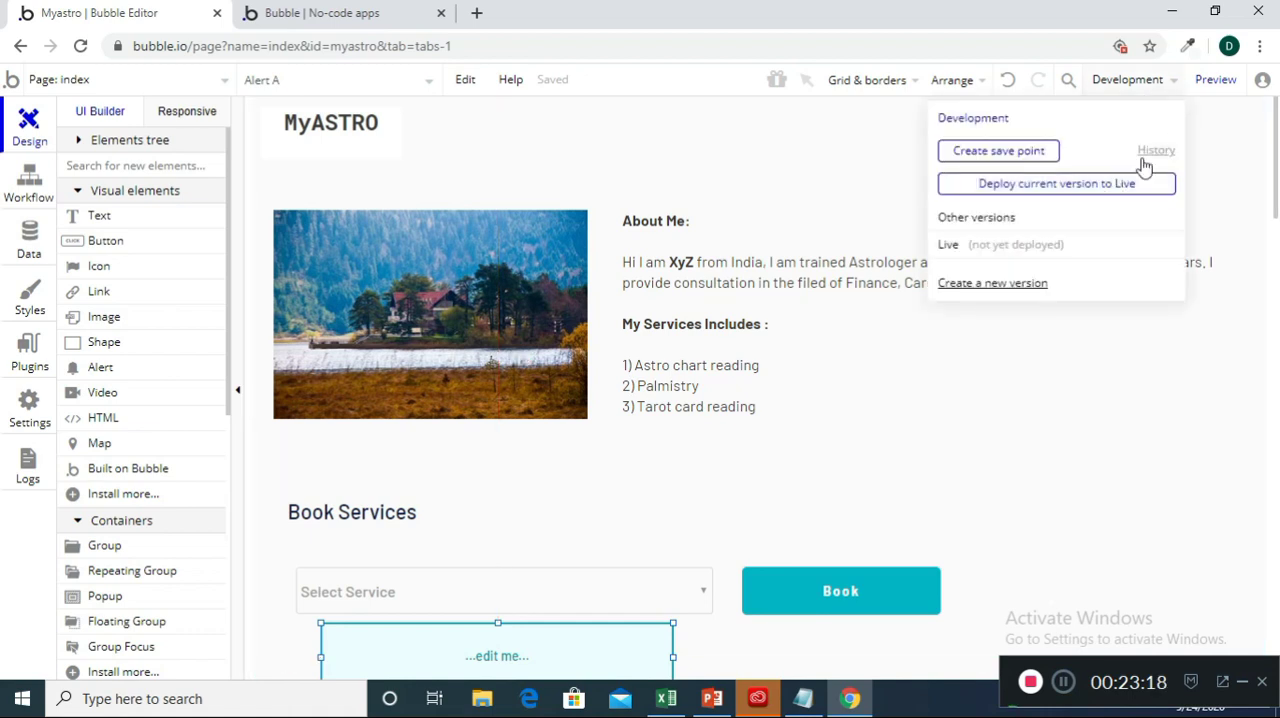
pyautogui.click(1110, 184)
pyautogui.write('25')
pyautogui.click(655, 268)
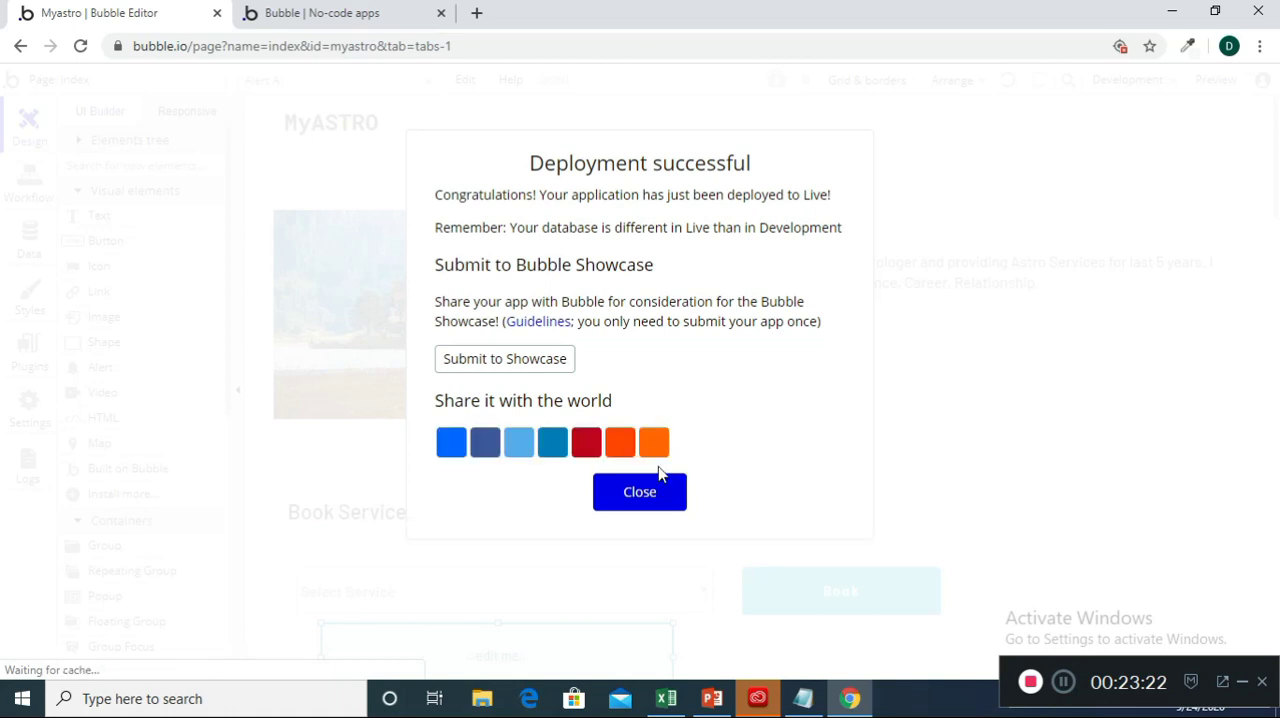
pyautogui.click(654, 494)
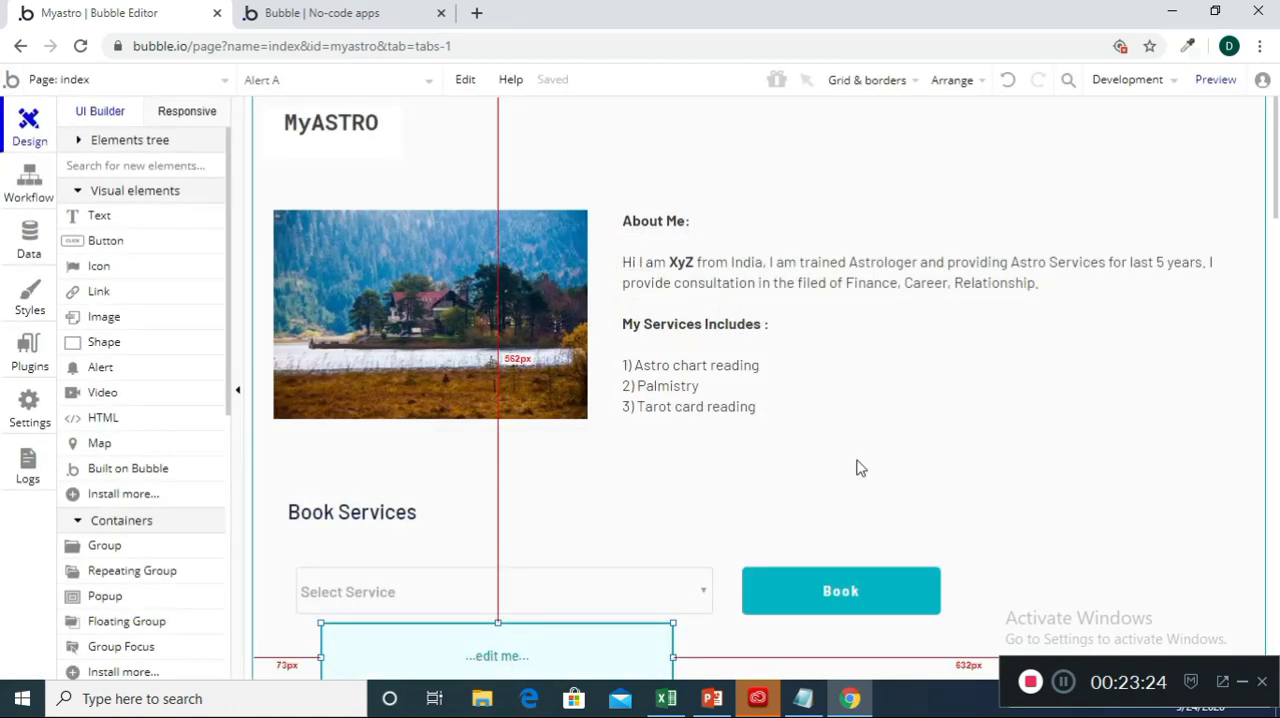